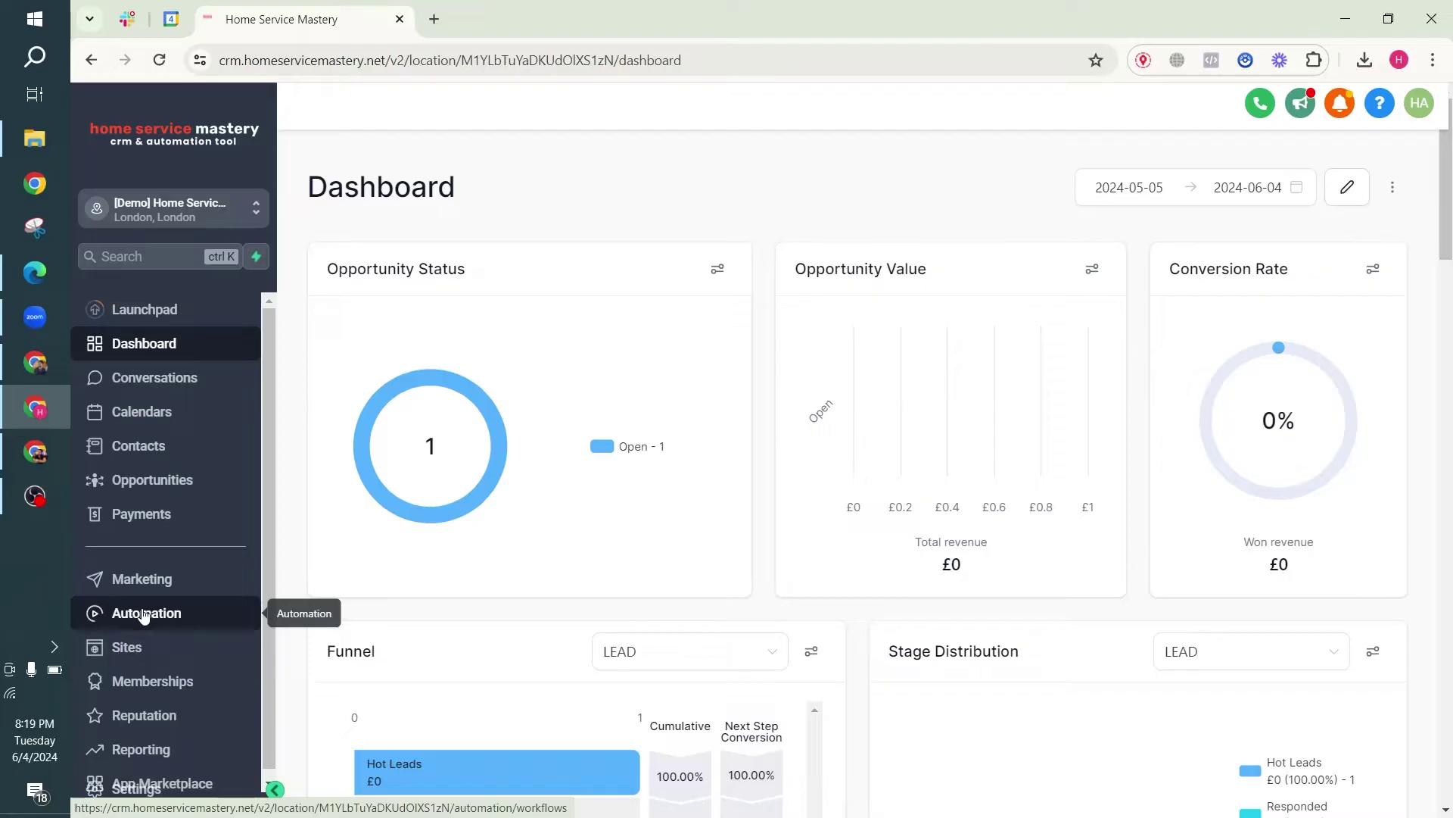
Step: Go to Automation > Workflows and open the Automation Tutorials folder
click(179, 616)
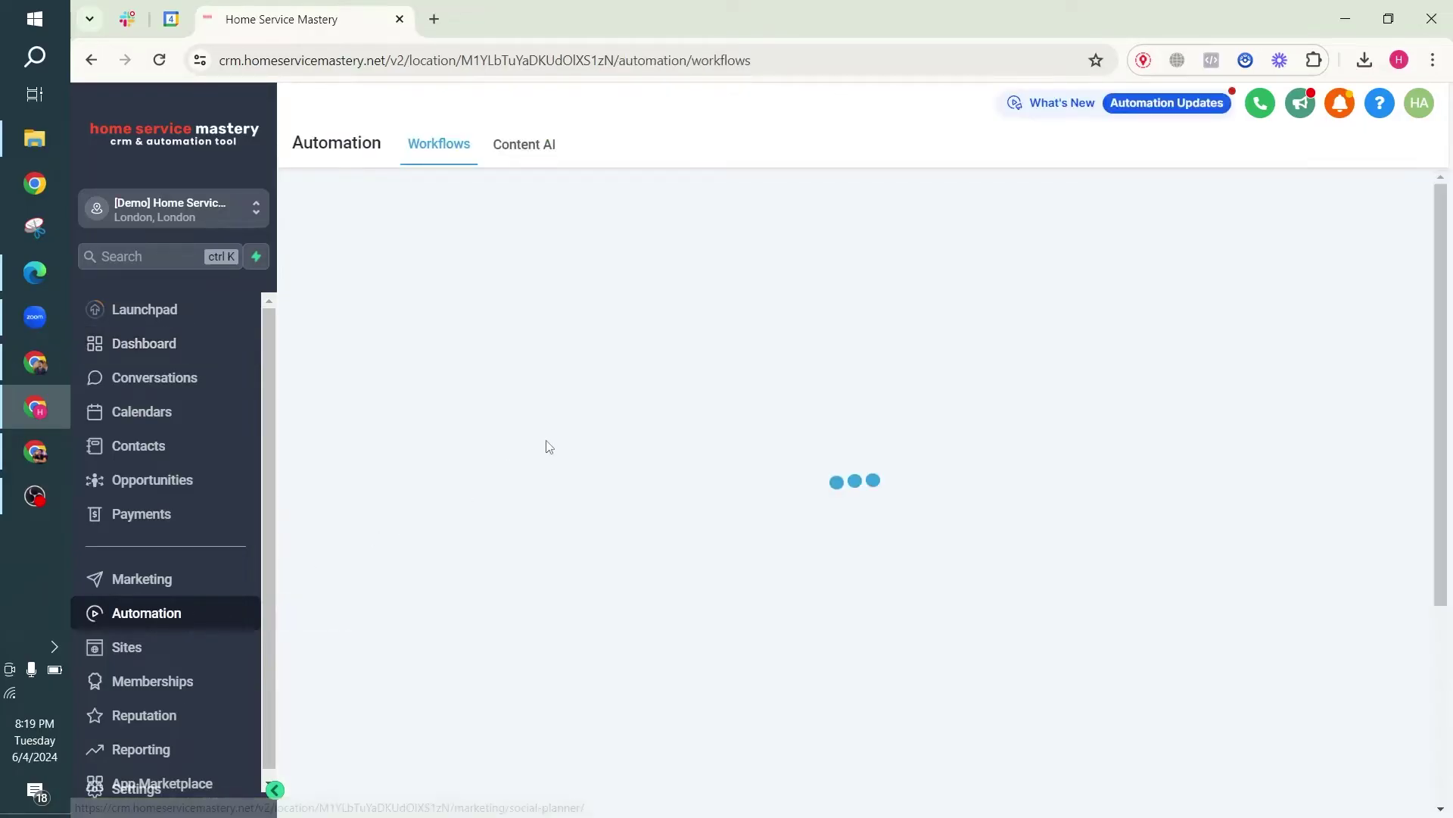
click(389, 454)
scroll(477, 425, down, 1)
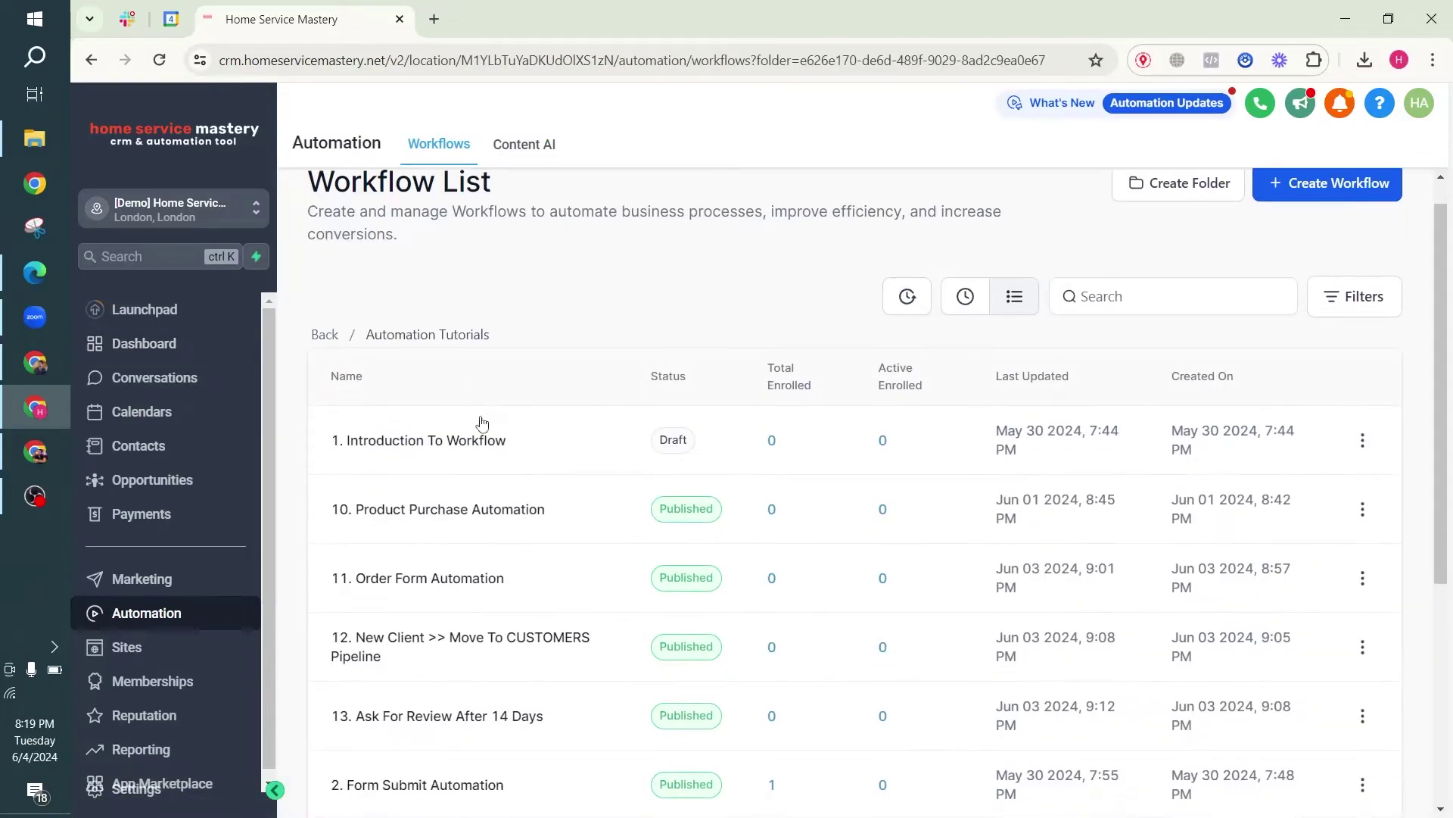
scroll(578, 497, down, 5)
scroll(876, 598, up, 4)
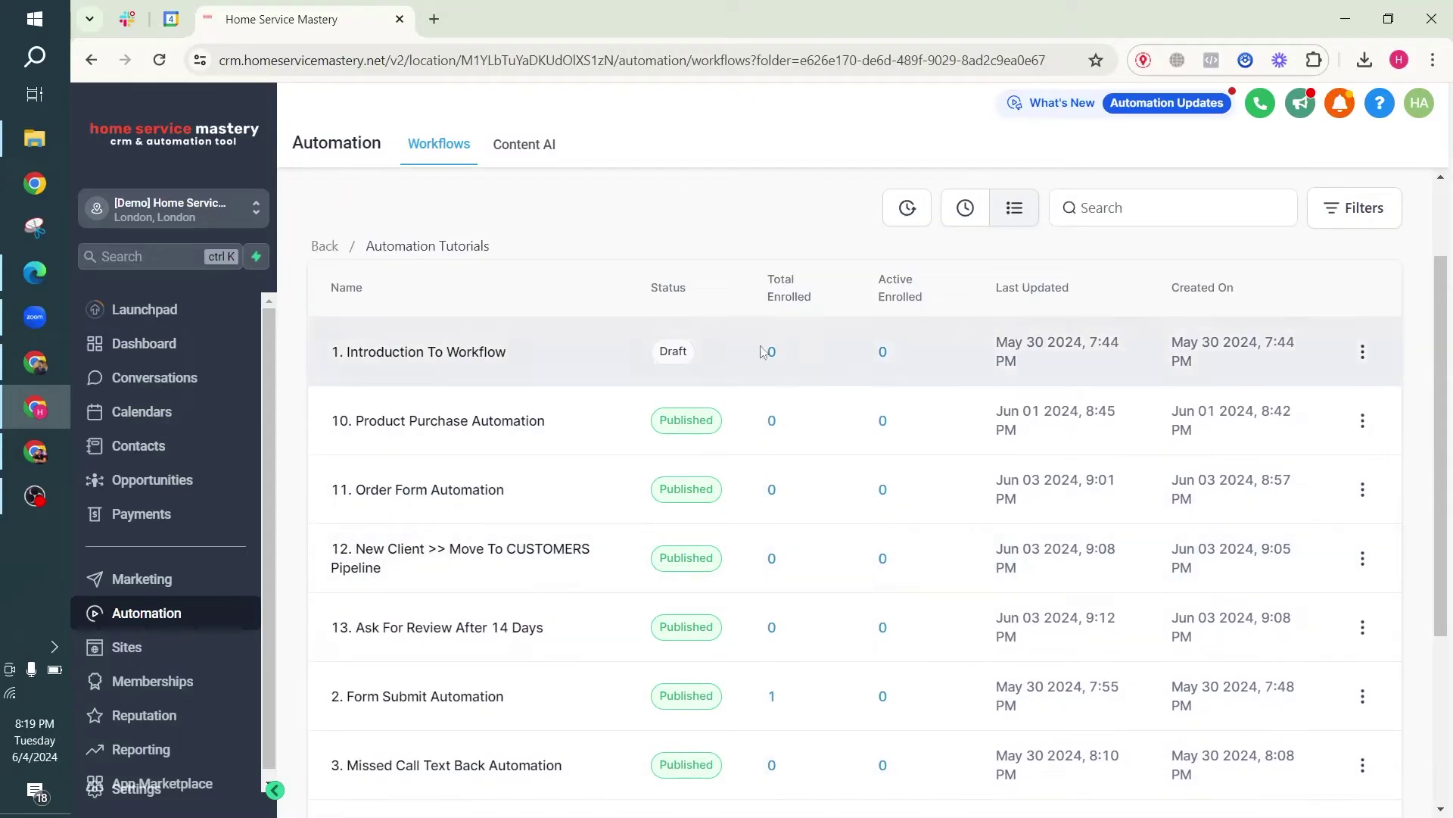
scroll(1211, 322, up, 2)
Step: Start a blank workflow from scratch titled '13. Email Follow Up For Past Leads/Clients'
click(1302, 218)
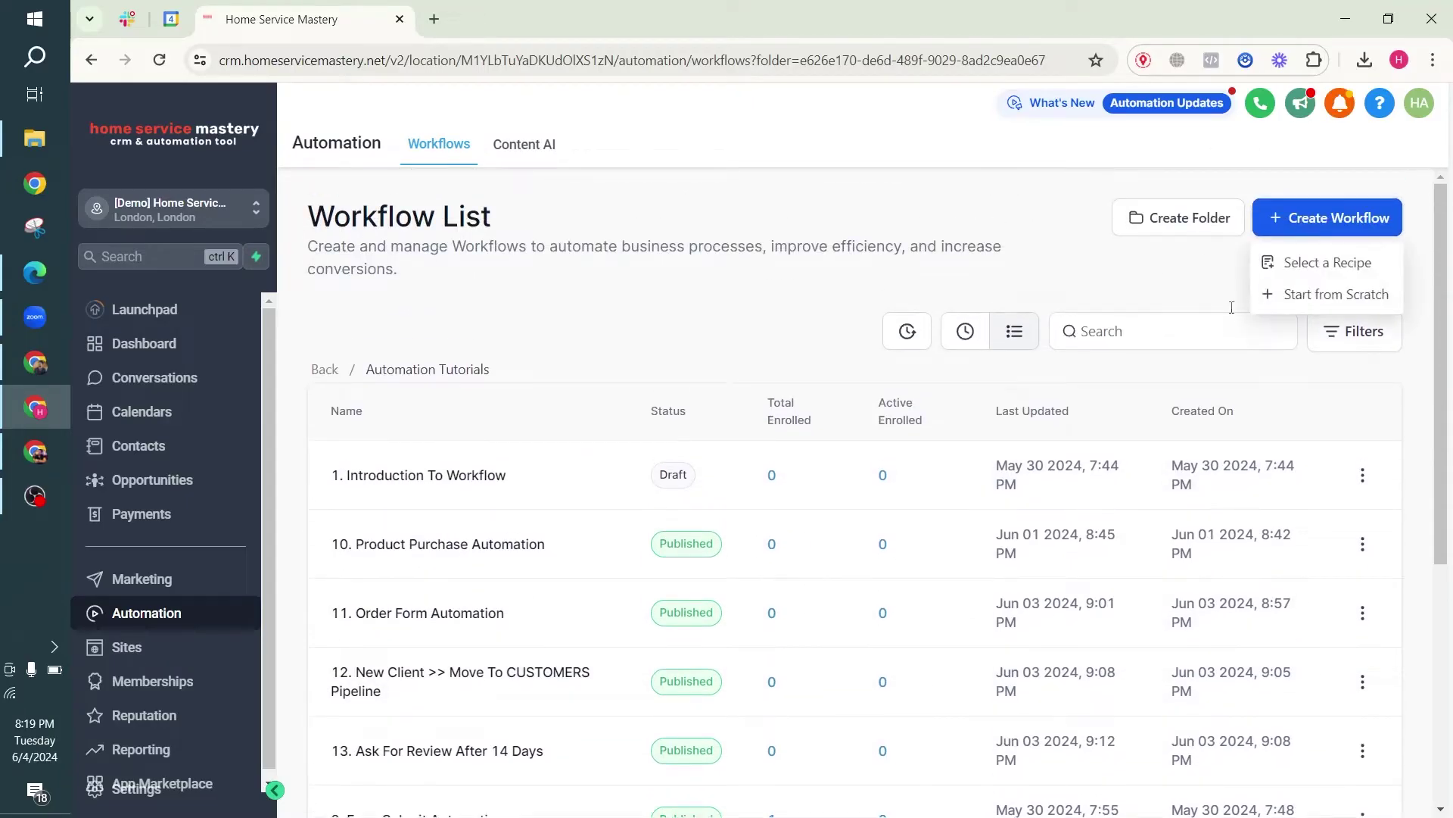
click(1302, 294)
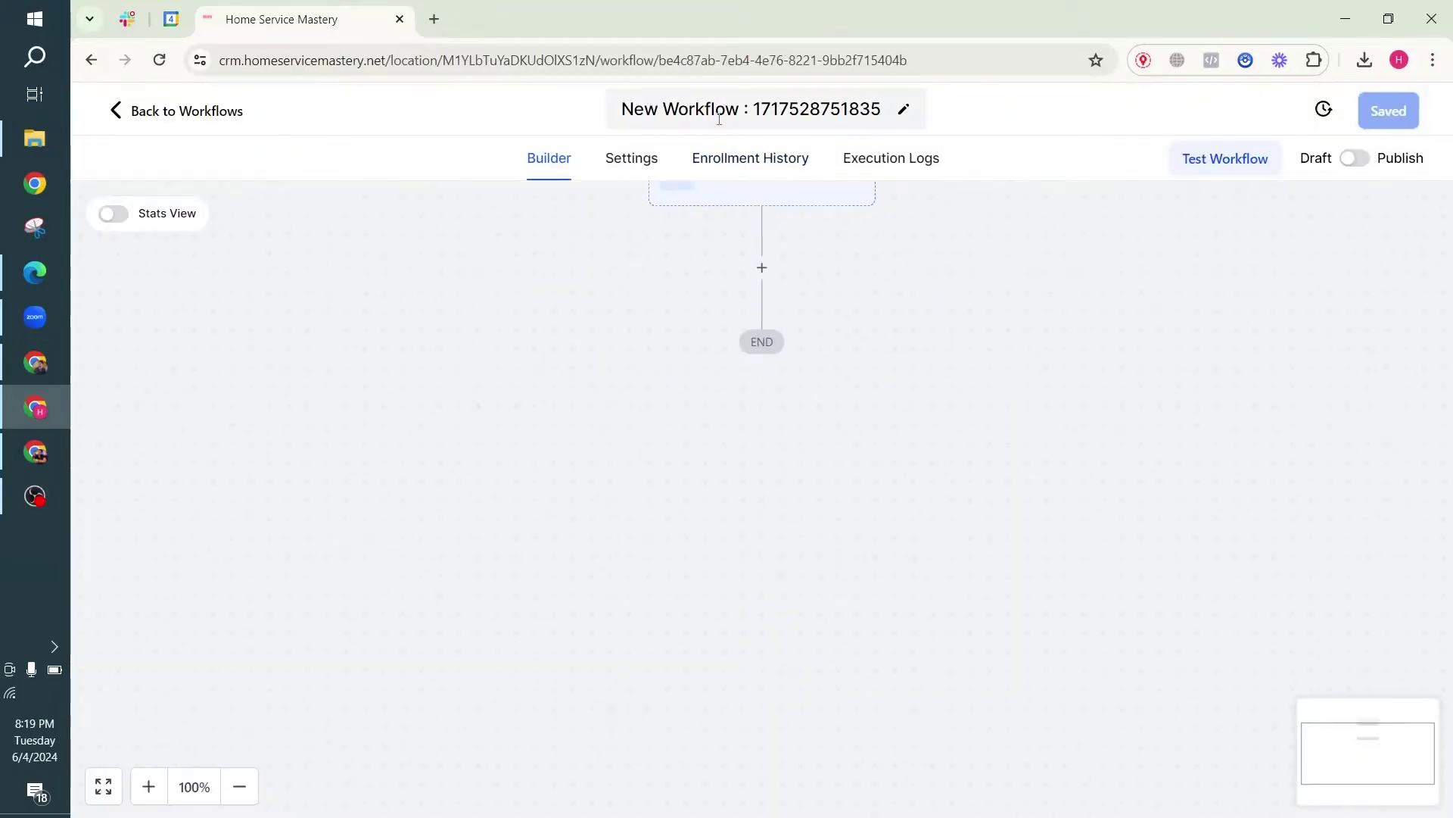
click(719, 119)
text(13.)
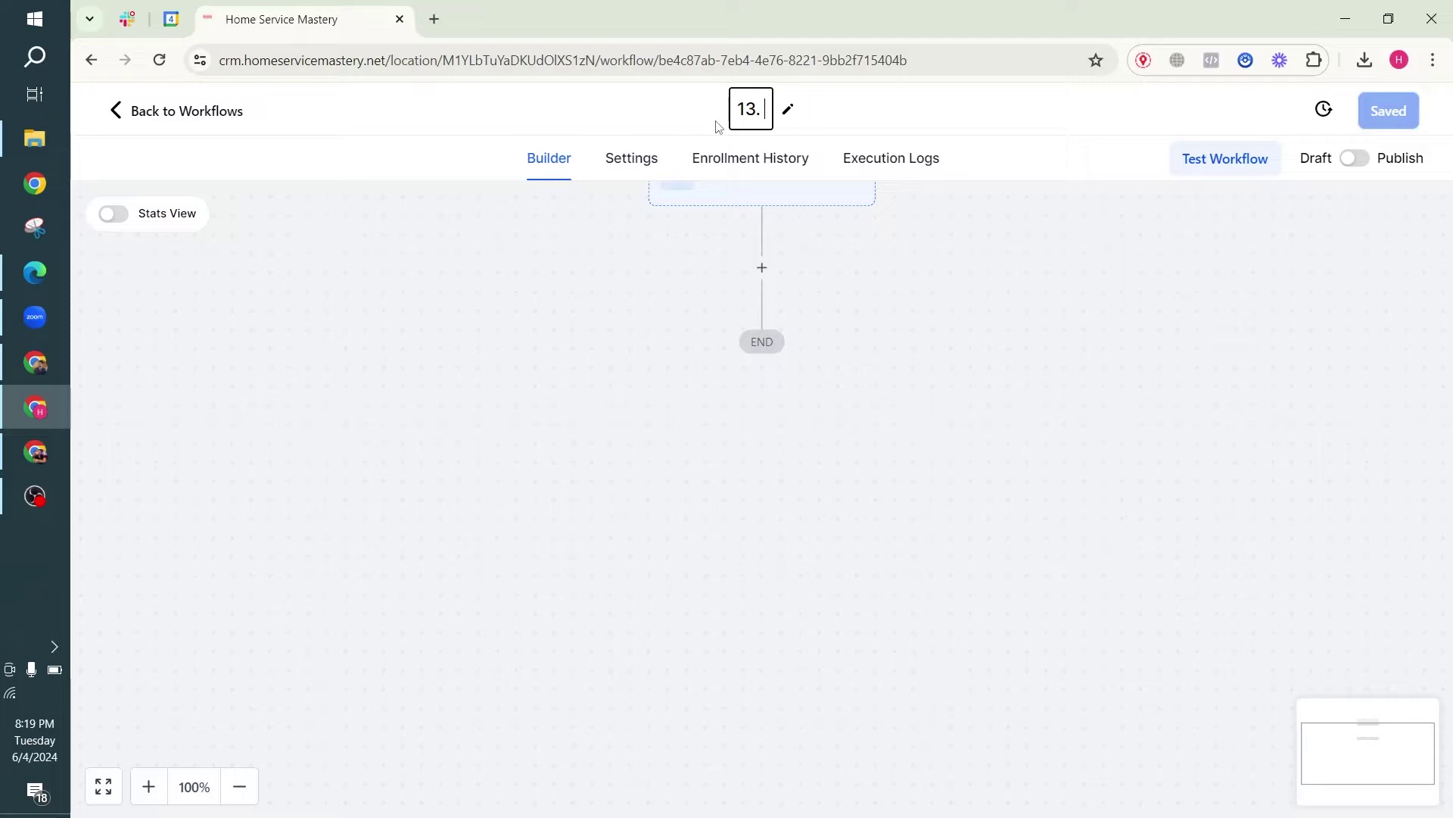
text( Ema)
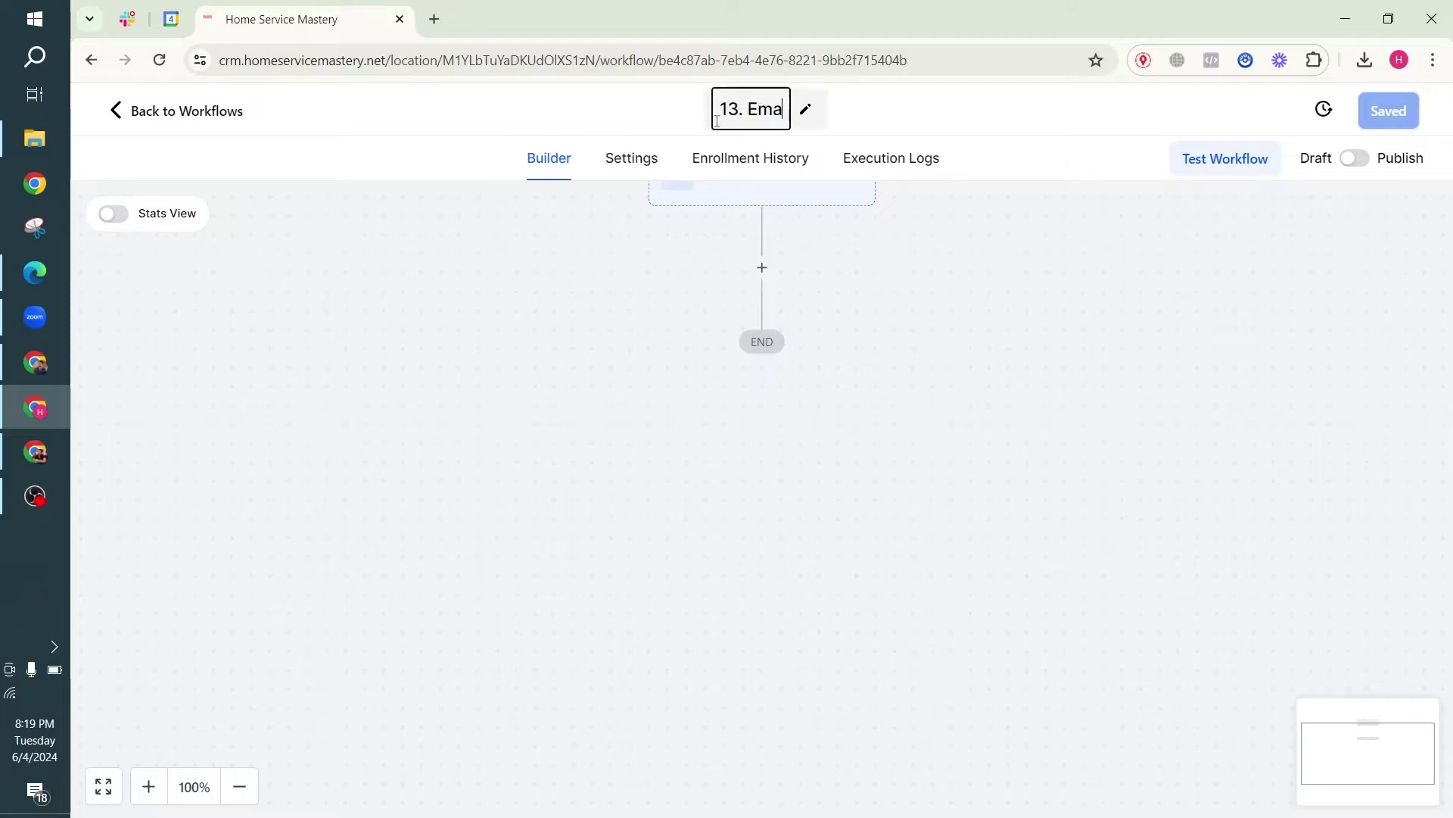
text(il Follow Up For Past)
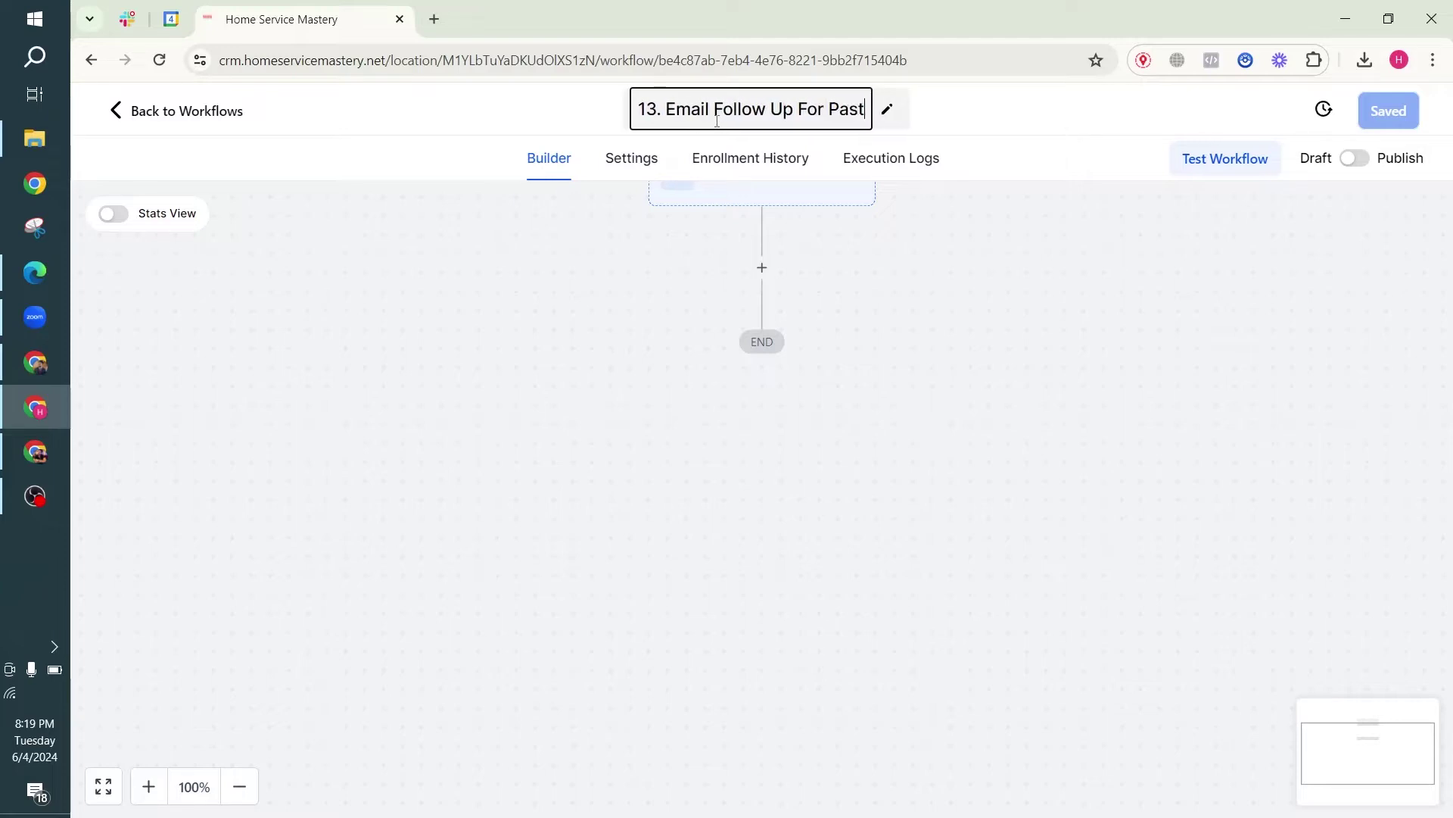
text( Leads)
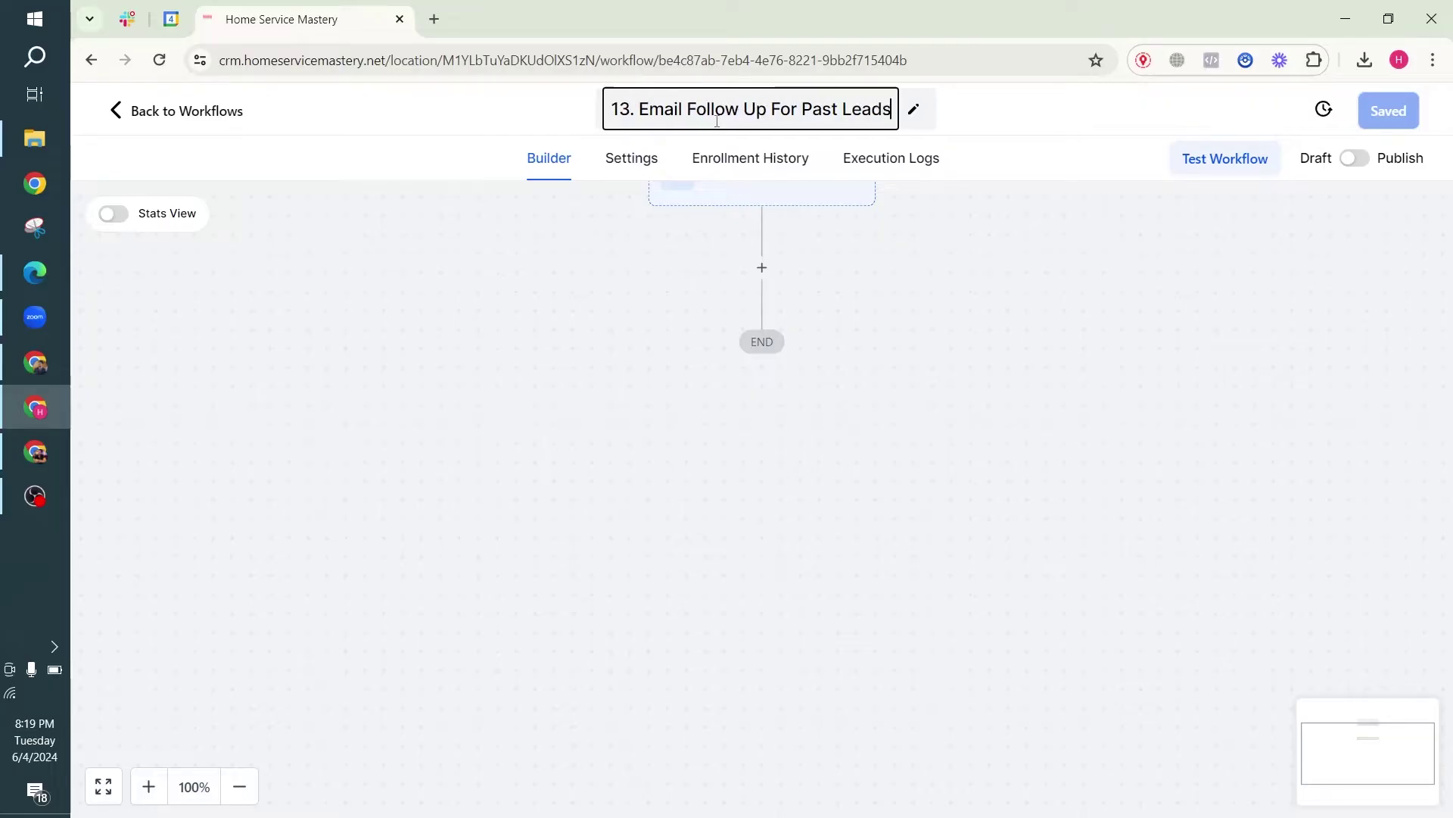
text(/Clients)
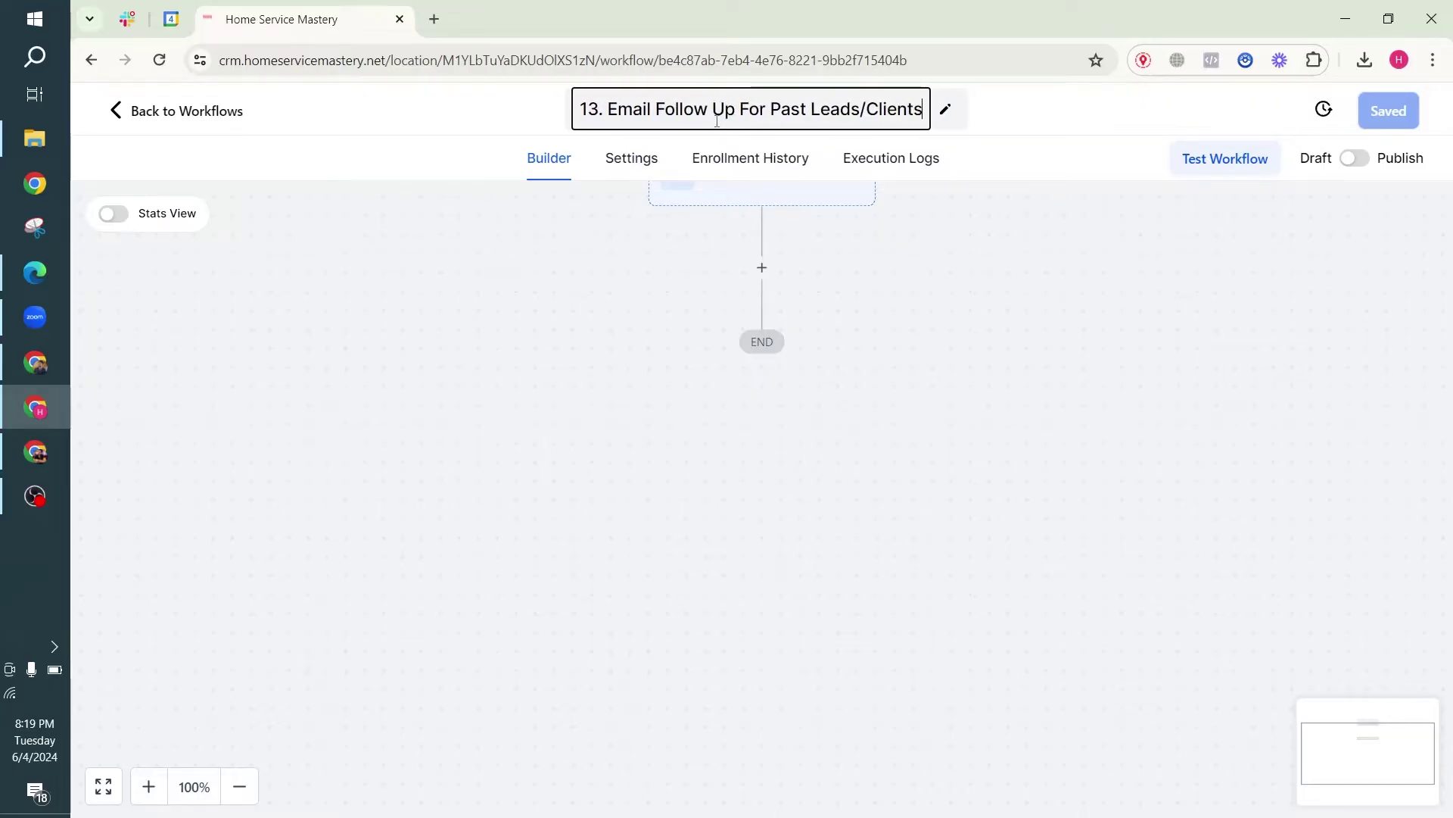
click(689, 311)
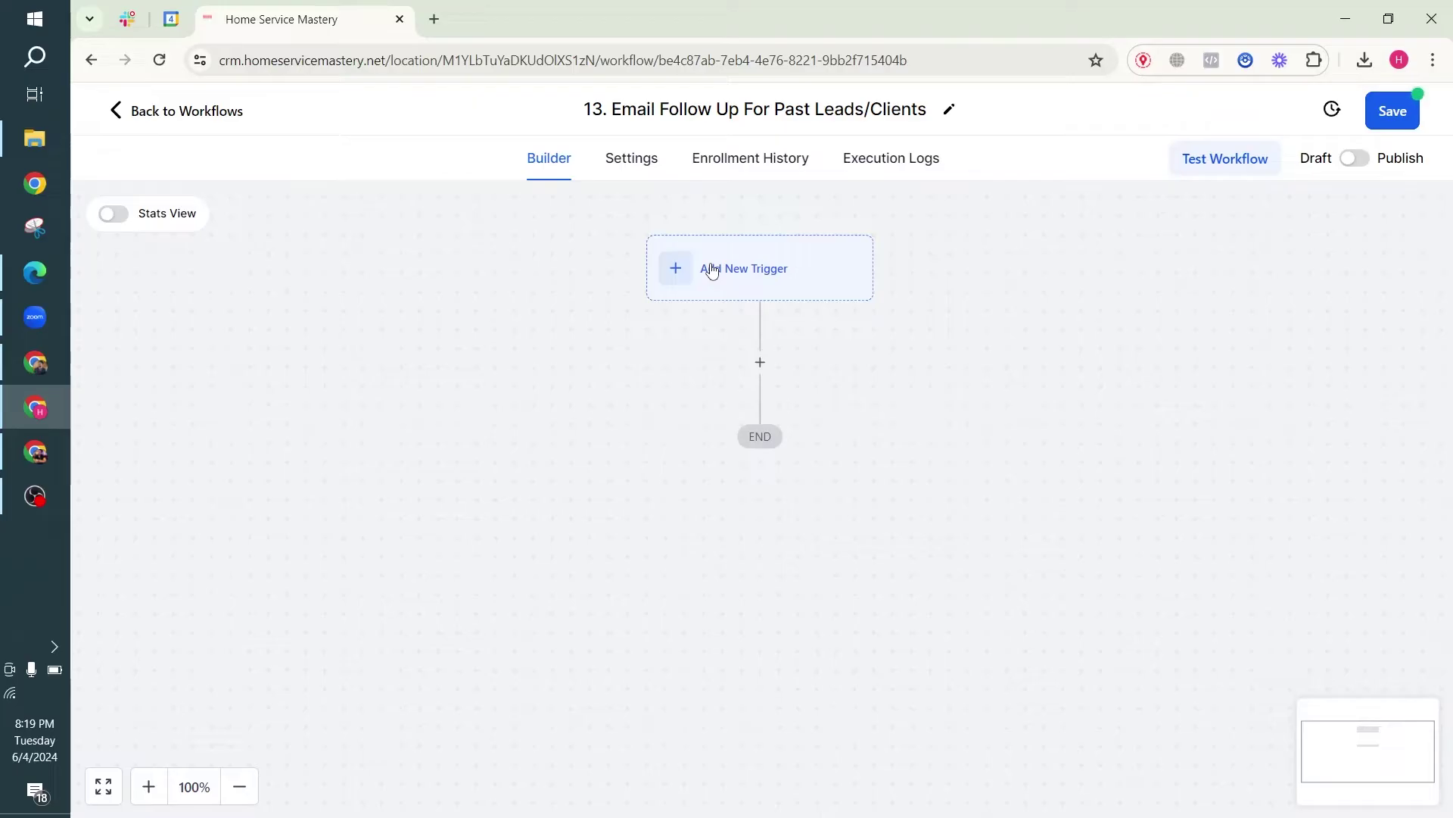
scroll(712, 273, down, 2)
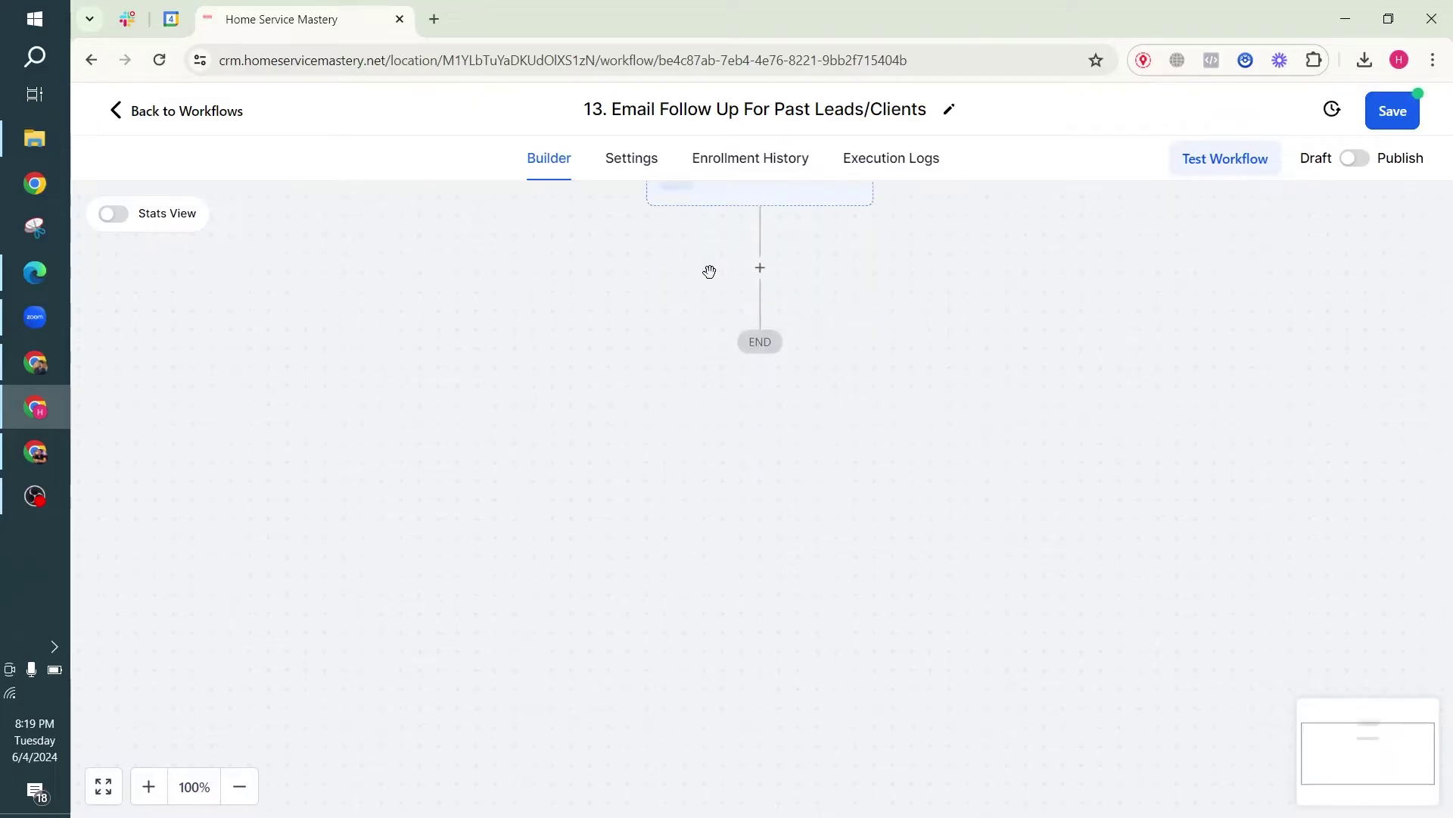
scroll(711, 273, up, 1)
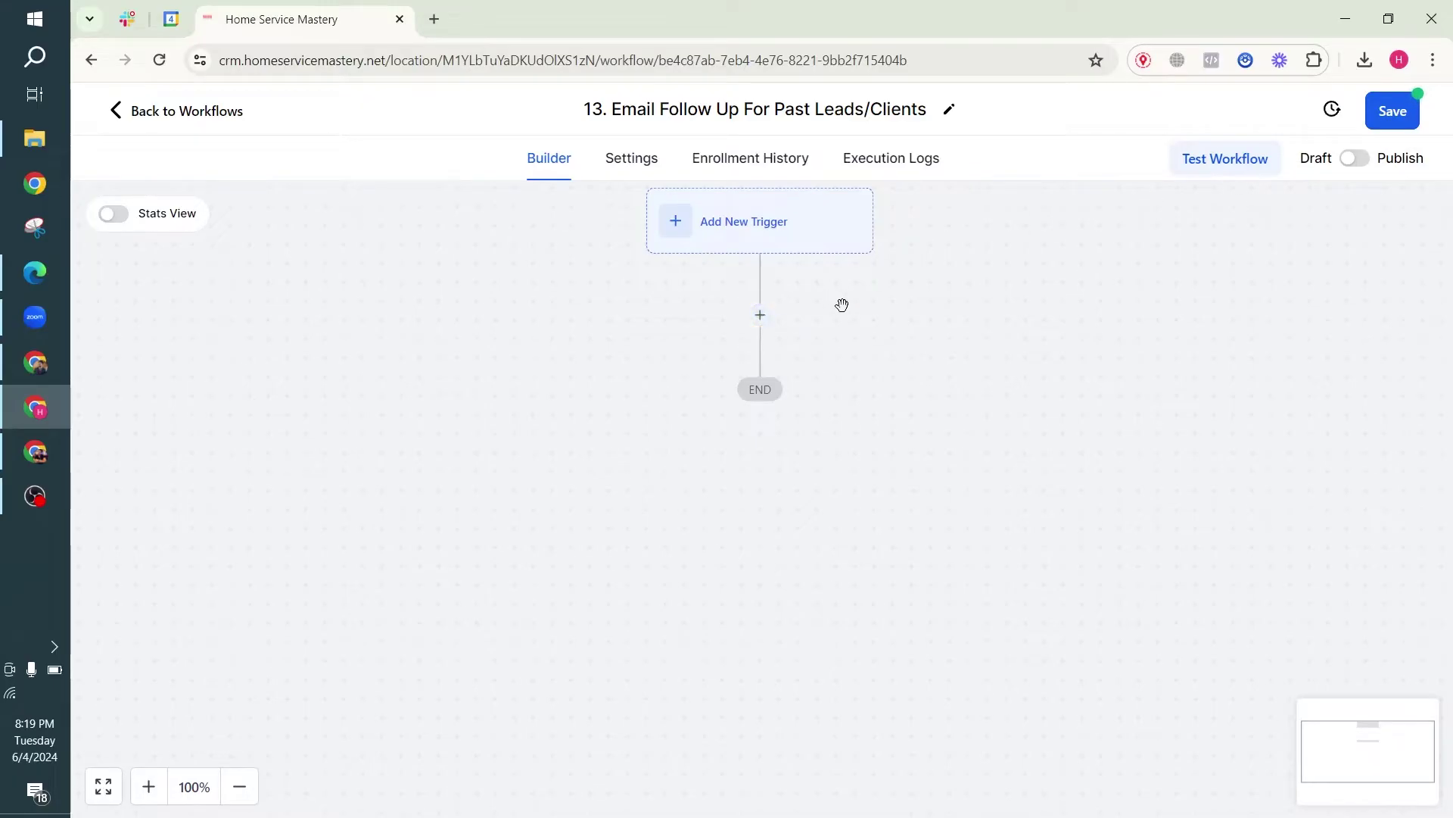
Step: Add an Assign To User step that assigns contacts to the chosen user
click(759, 315)
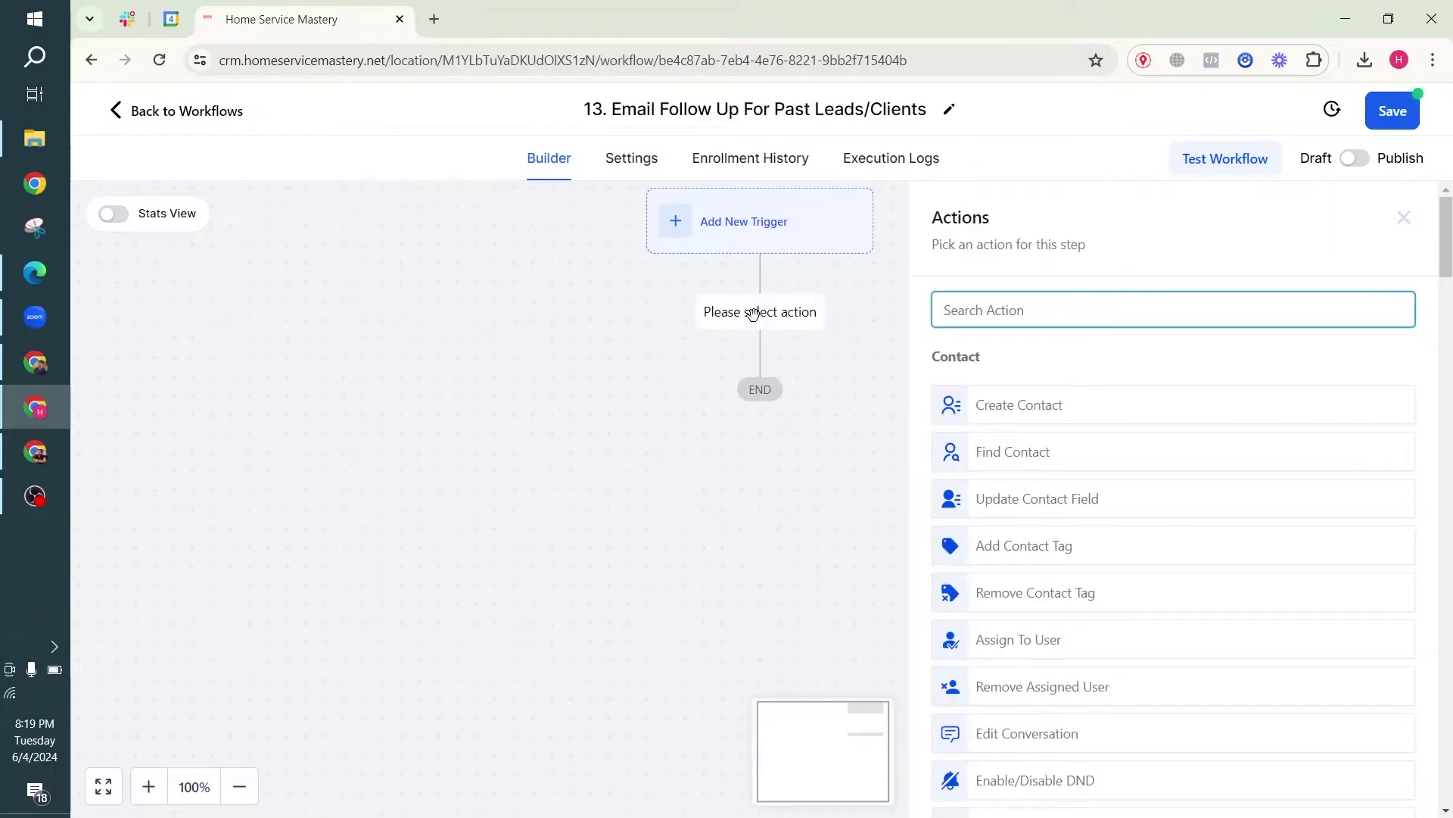
text(assi)
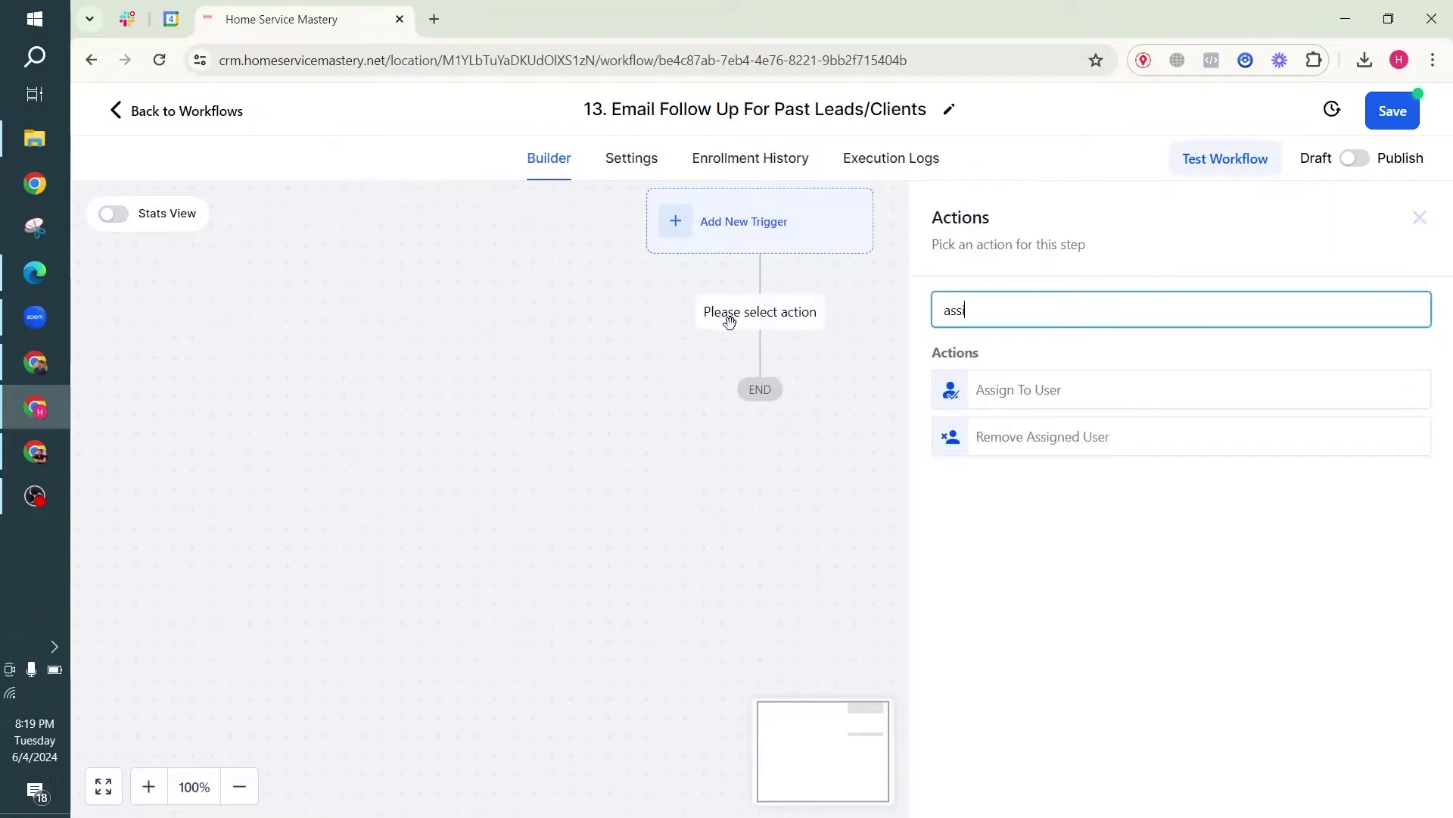
click(948, 390)
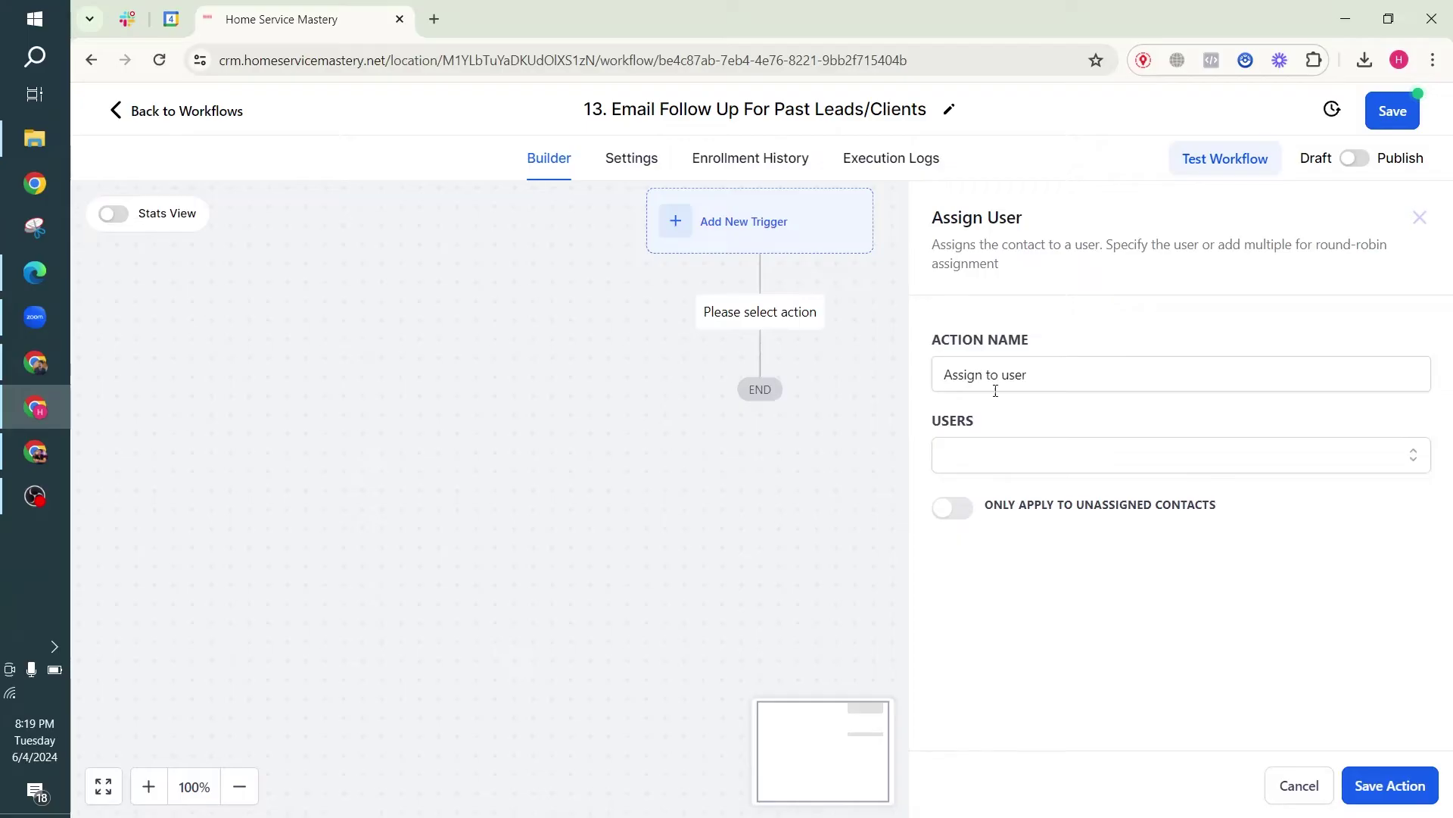
click(1014, 459)
click(1030, 498)
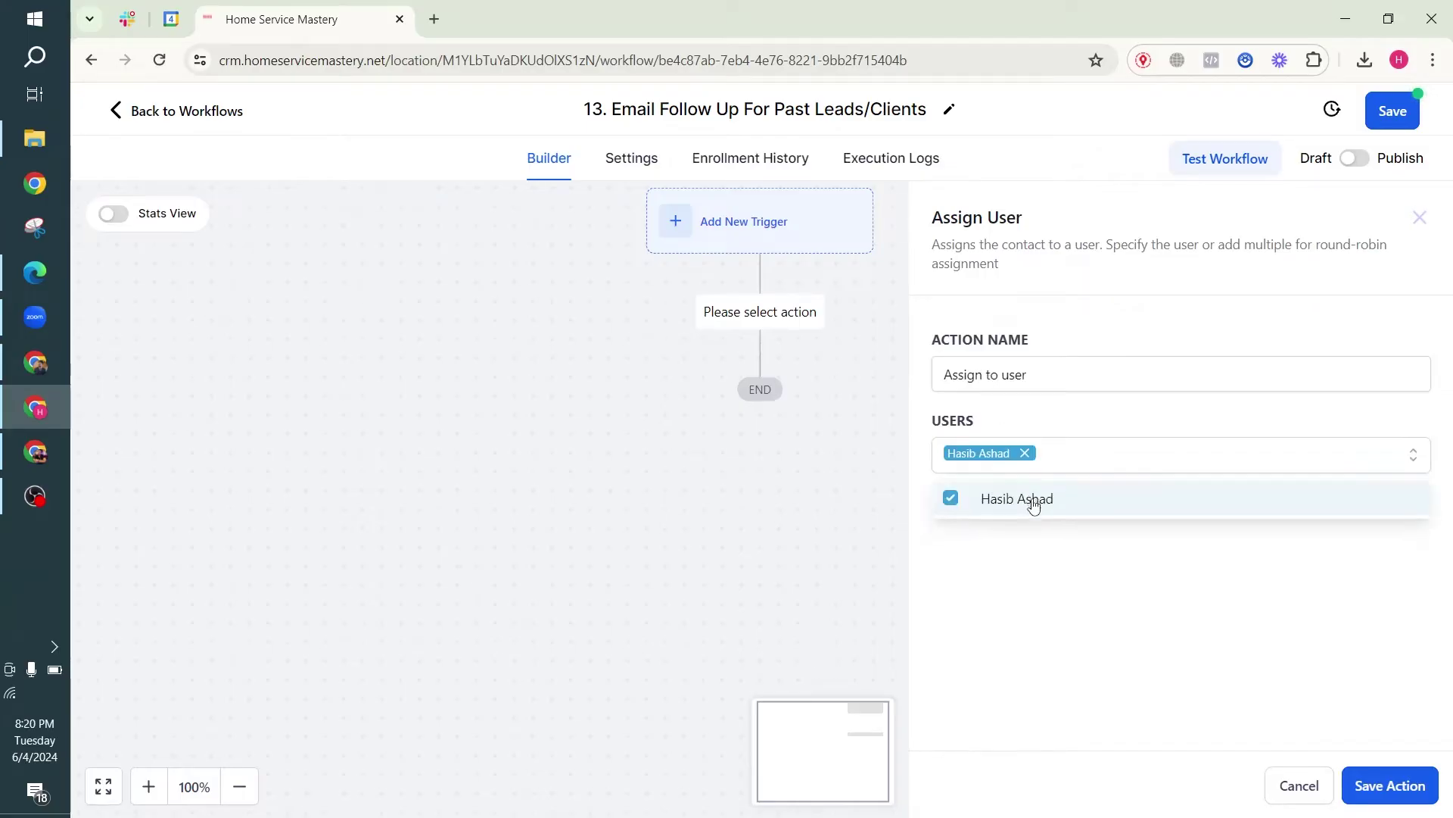
click(1390, 785)
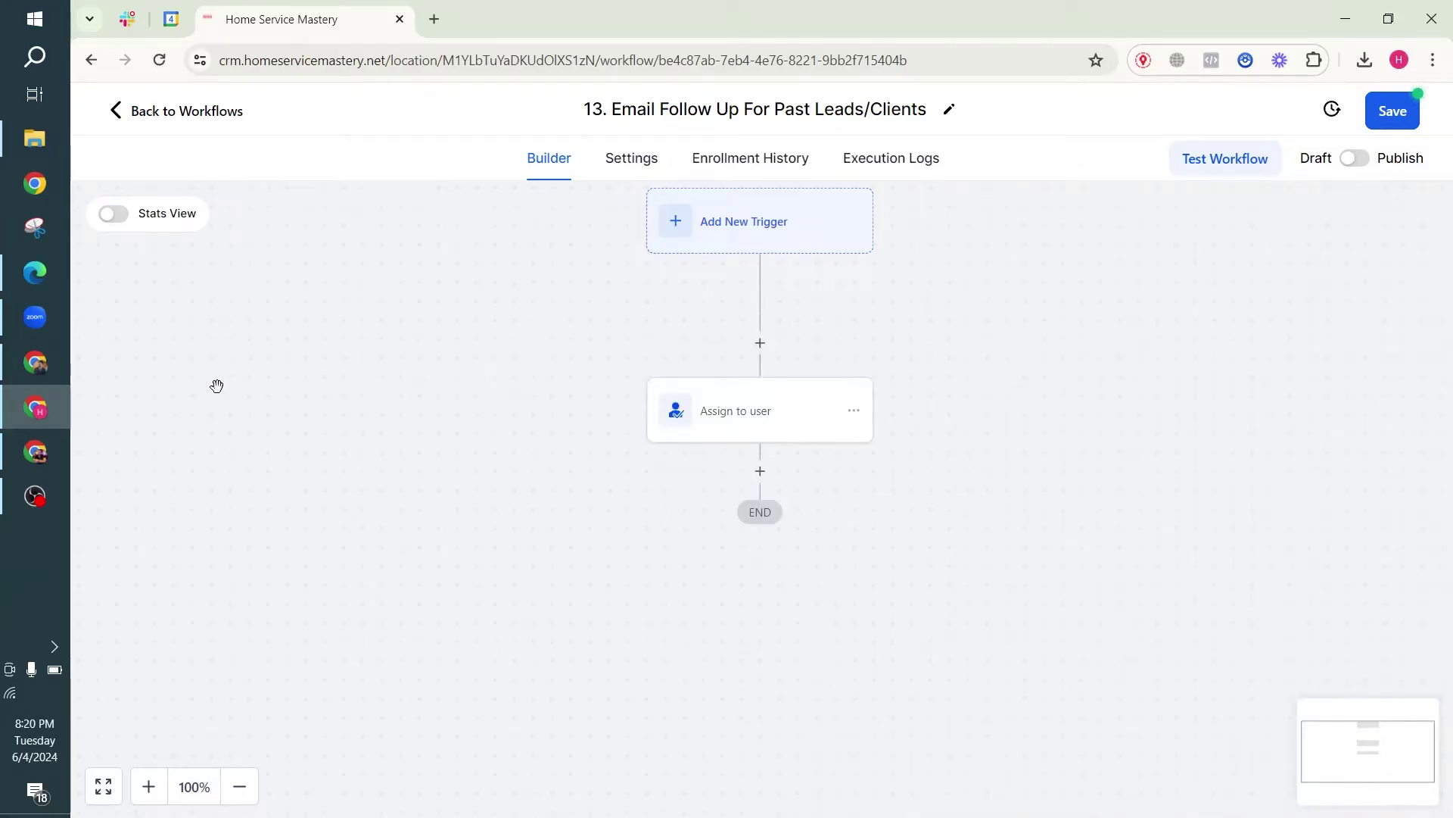
Step: Add a Drip step releasing contacts in batches of 50 every 20 minutes
click(760, 471)
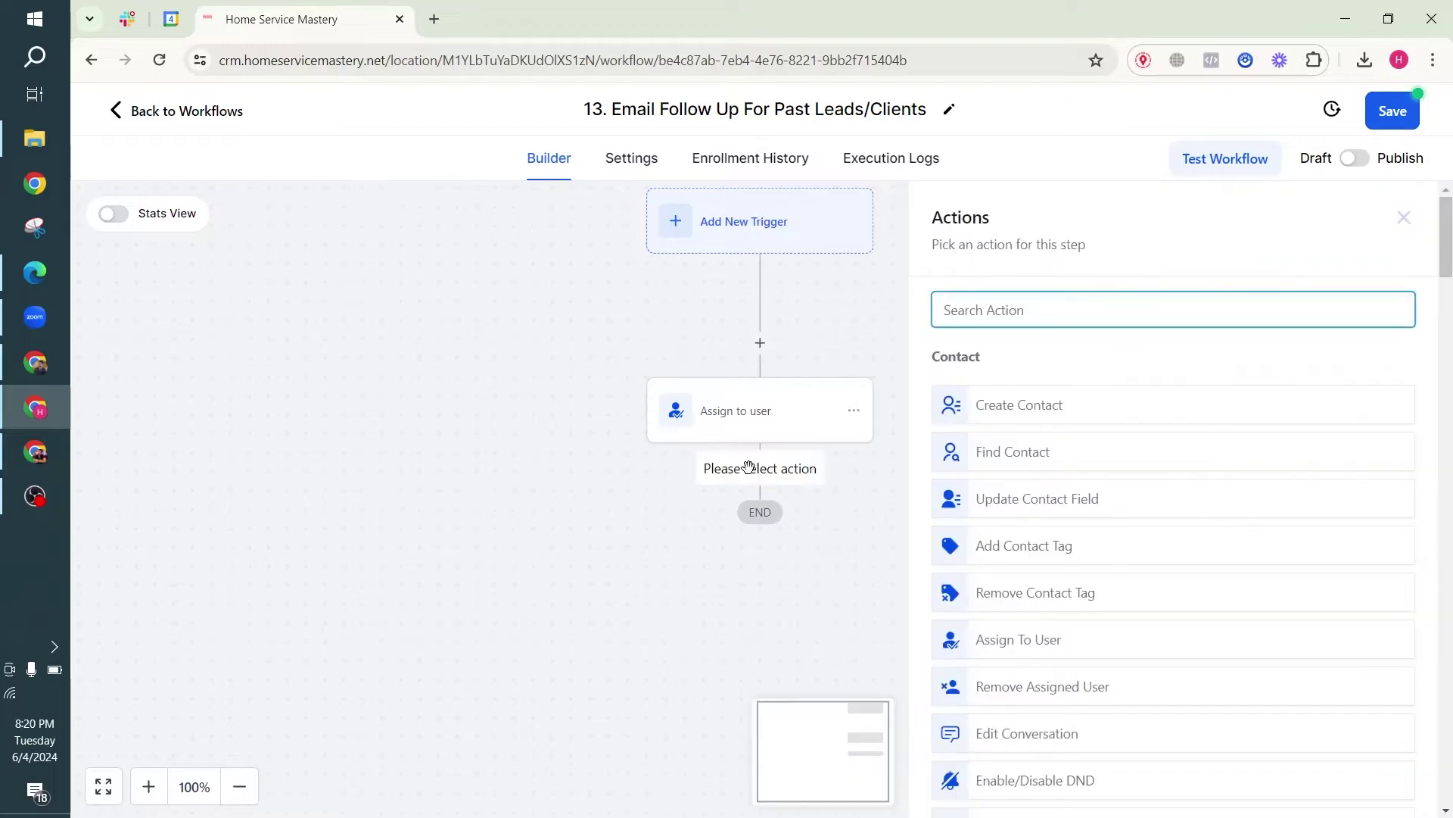
text(dri)
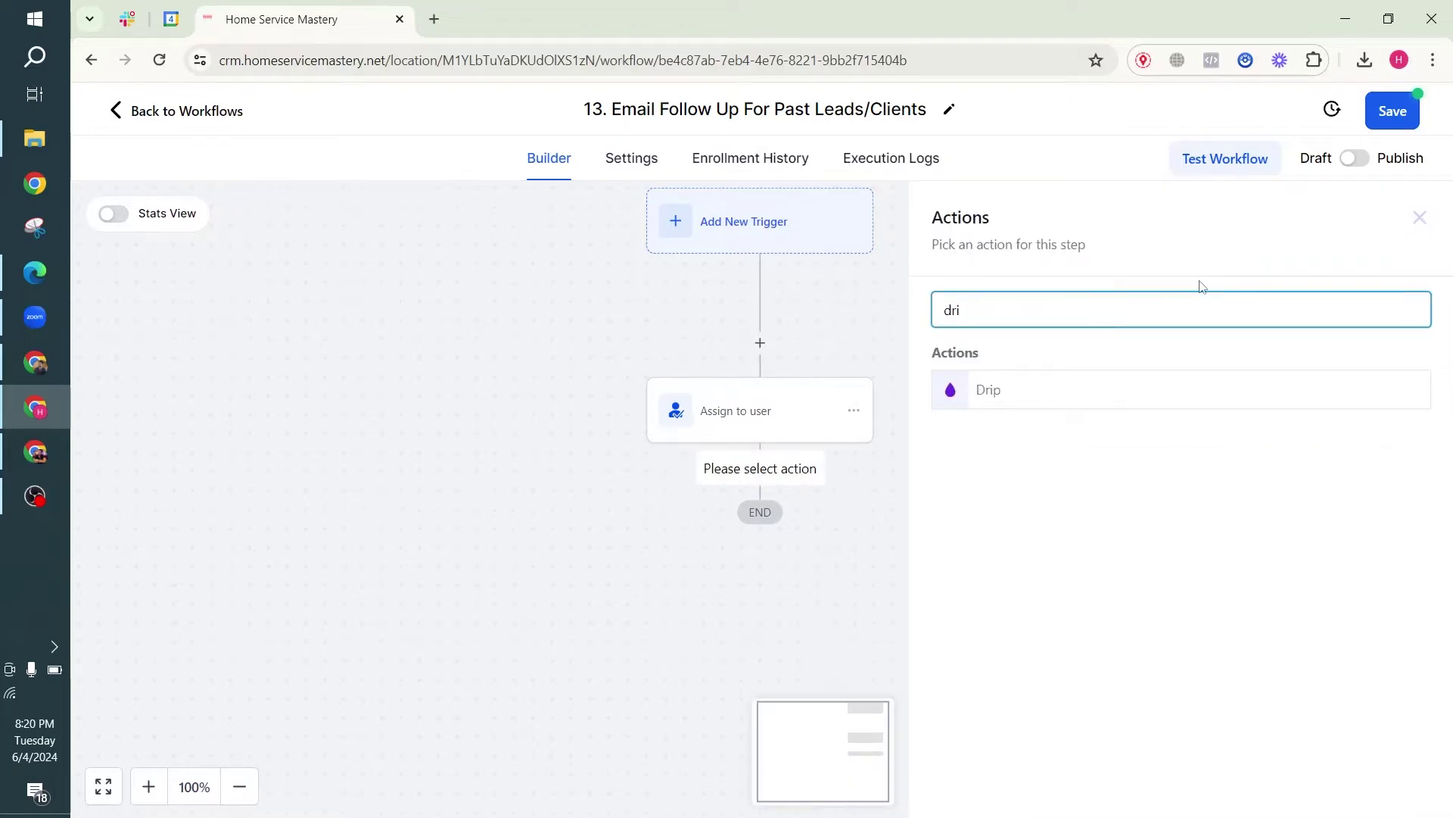
click(1074, 392)
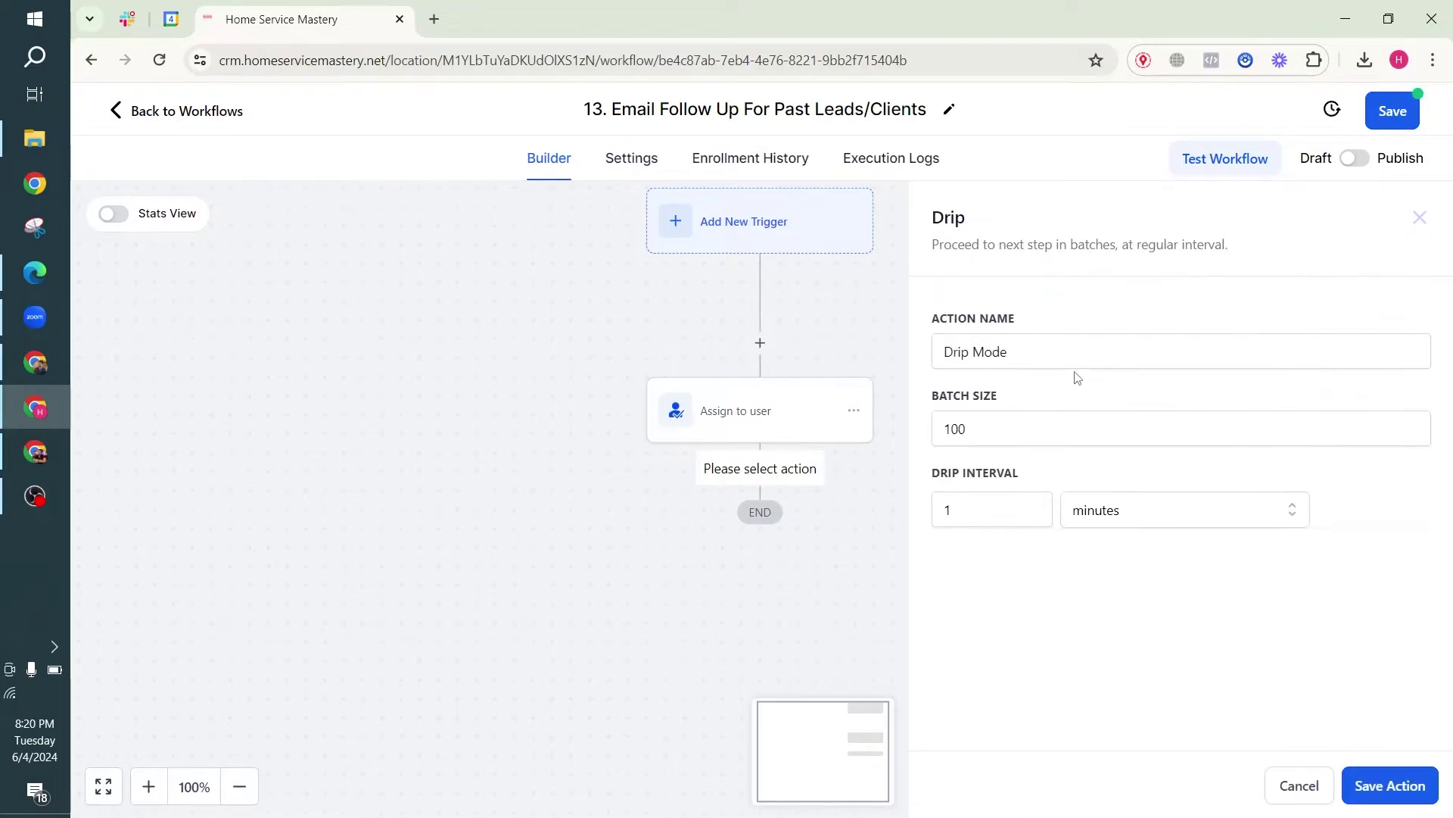
double_click(1042, 436)
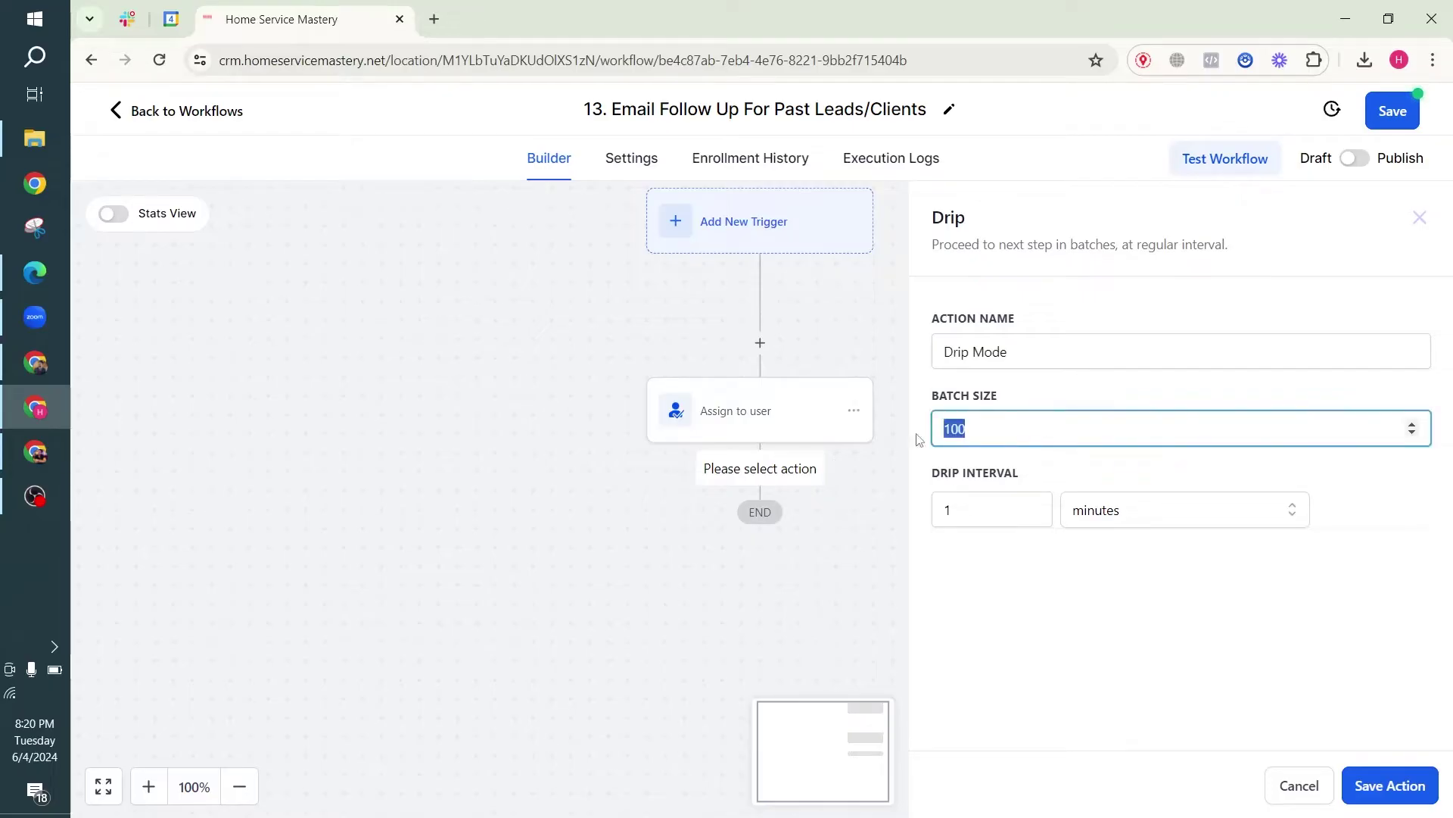
text(50)
double_click(960, 522)
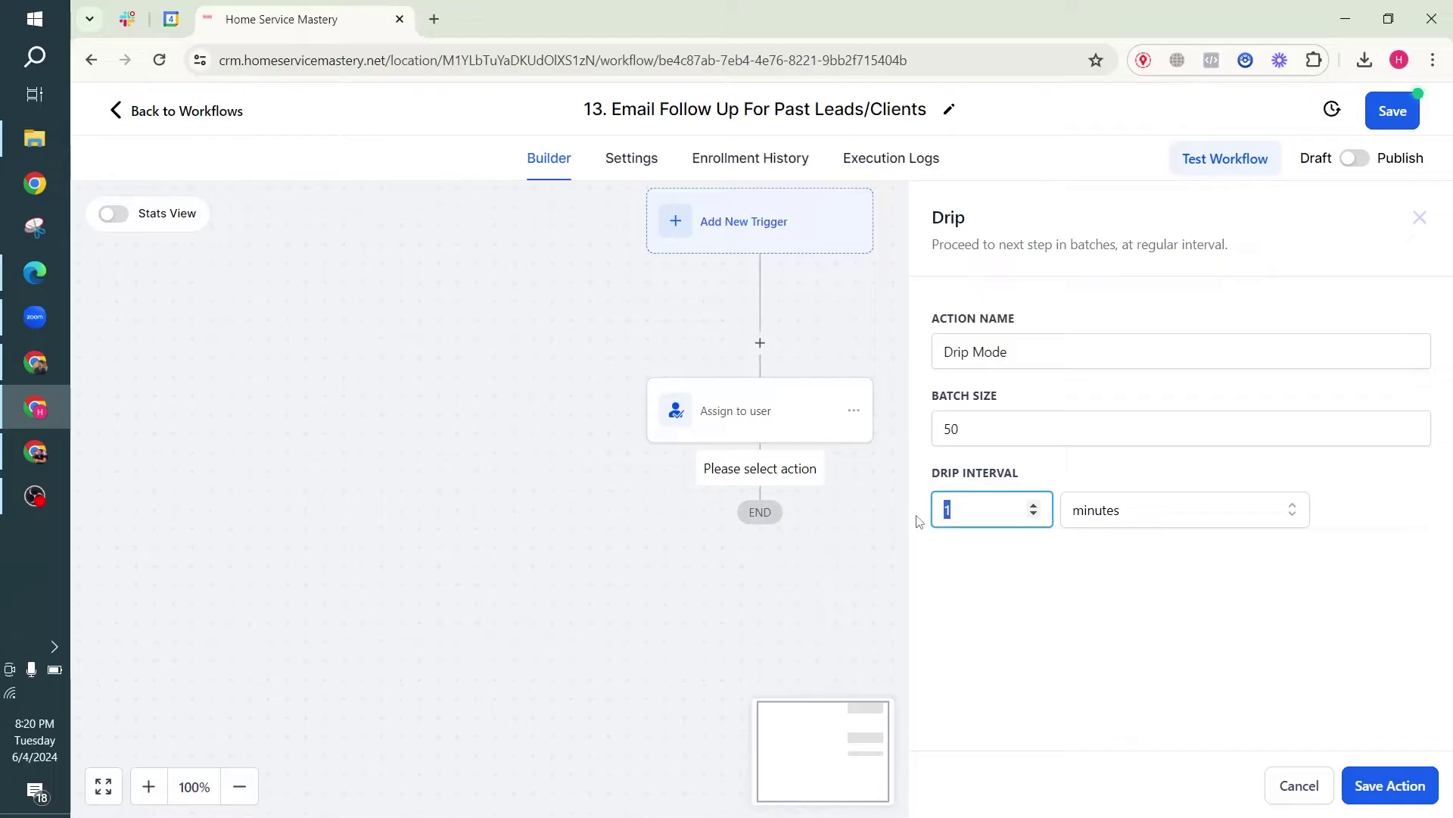
text(20)
click(1389, 785)
click(802, 528)
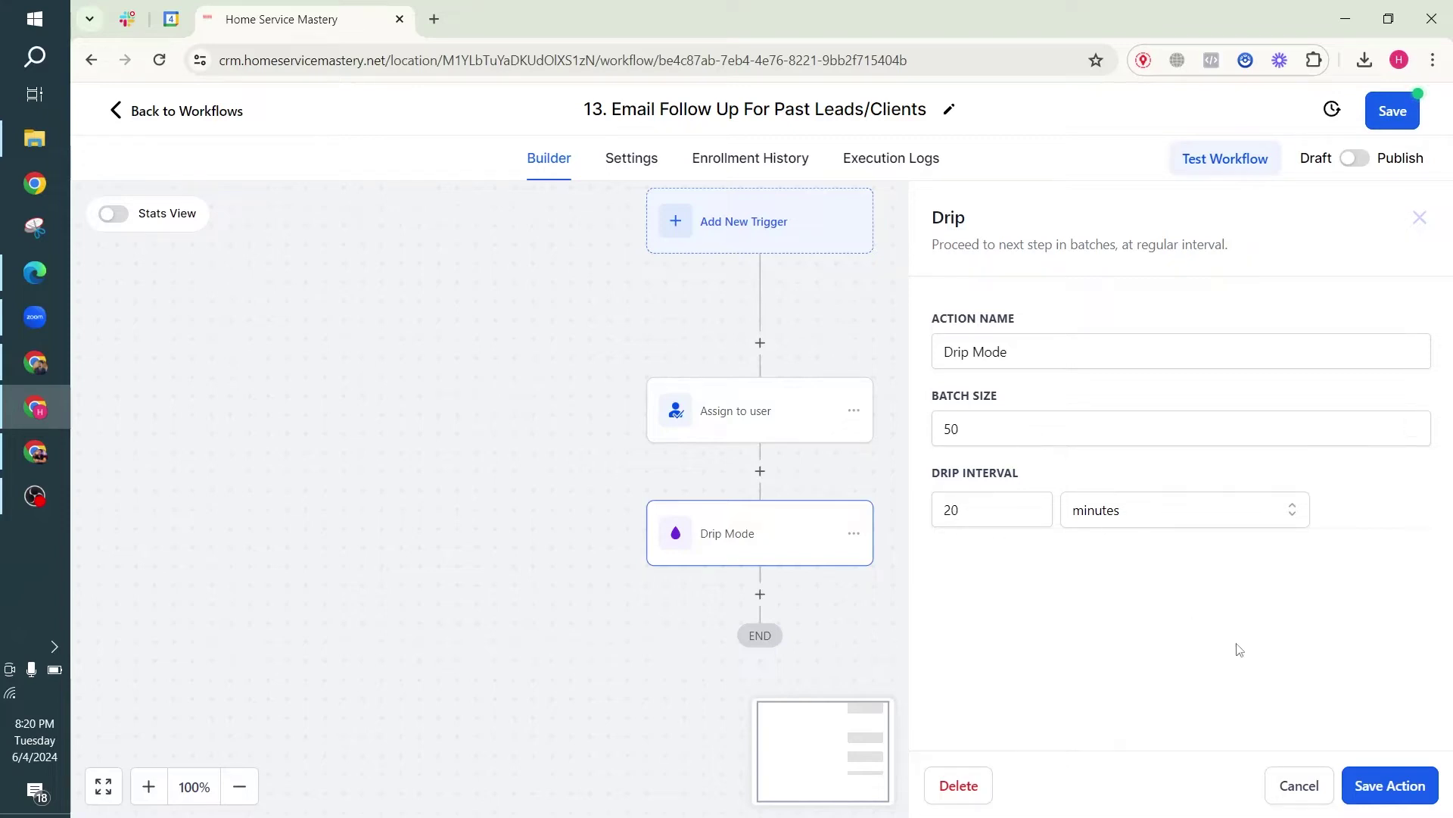
click(1387, 786)
Step: Add a Send Email step after Drip Mode and choose the sender name and e-mail address
click(760, 595)
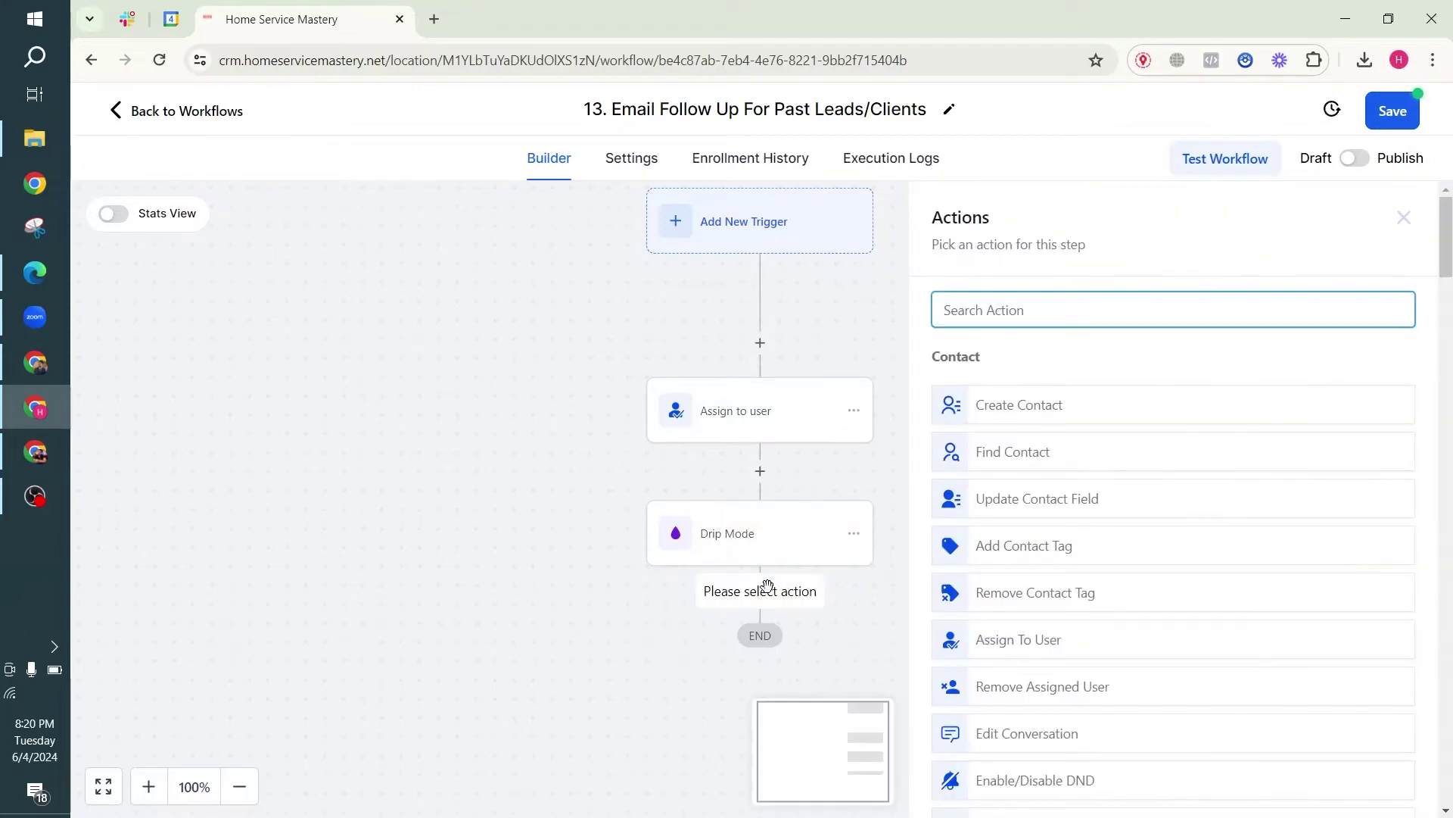
text(emai)
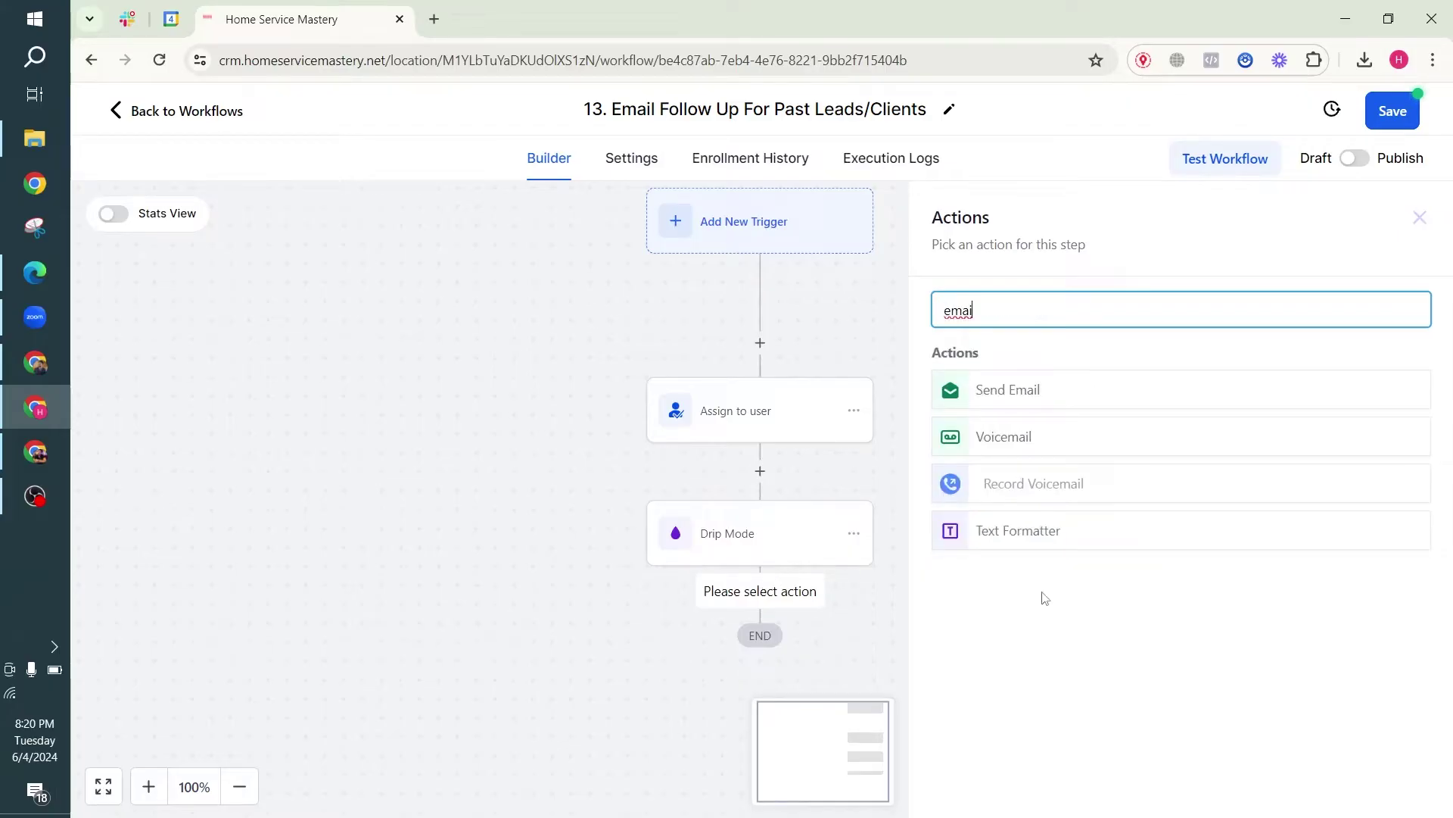
click(1025, 387)
click(990, 383)
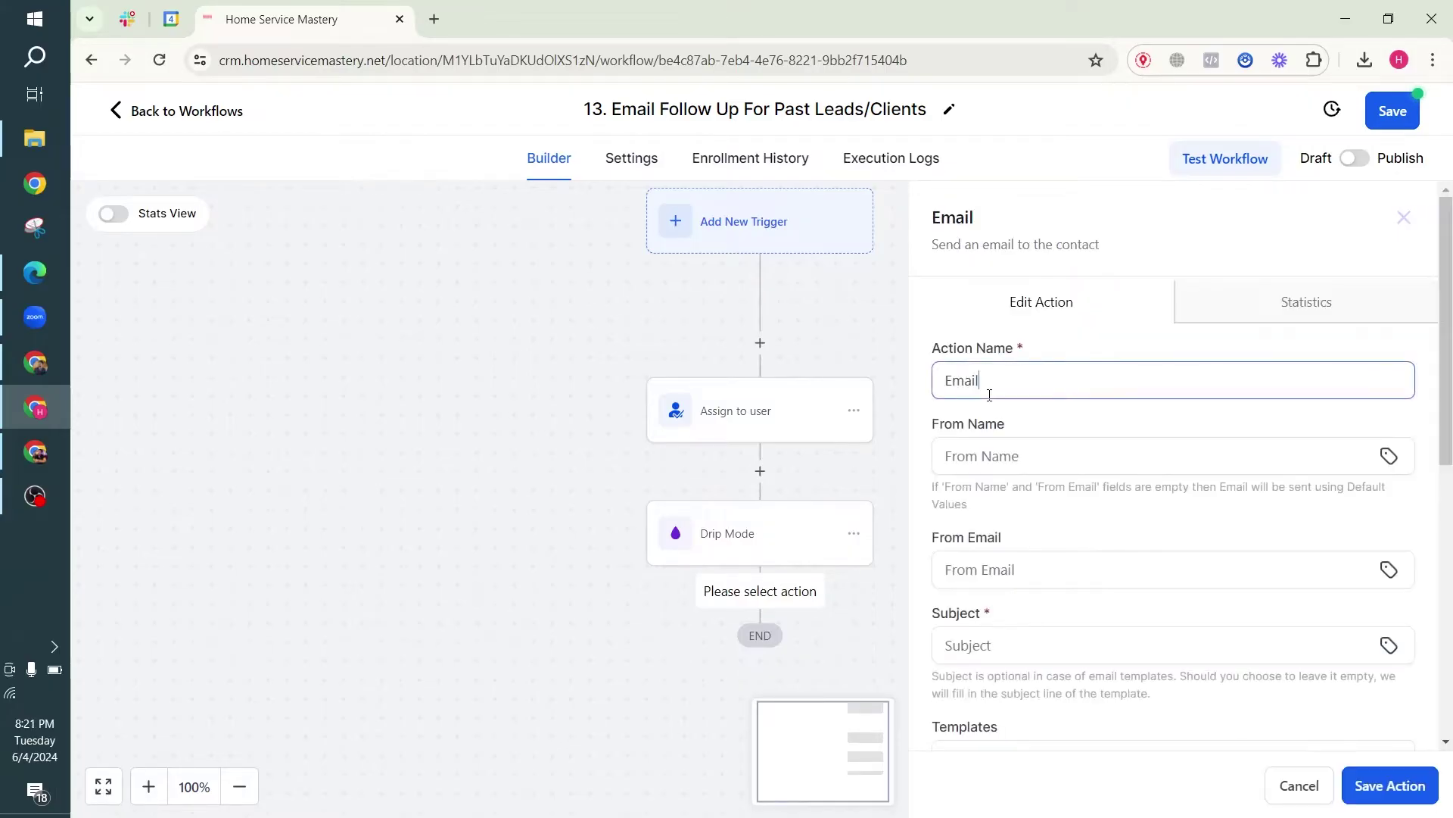
click(1006, 468)
text(Has)
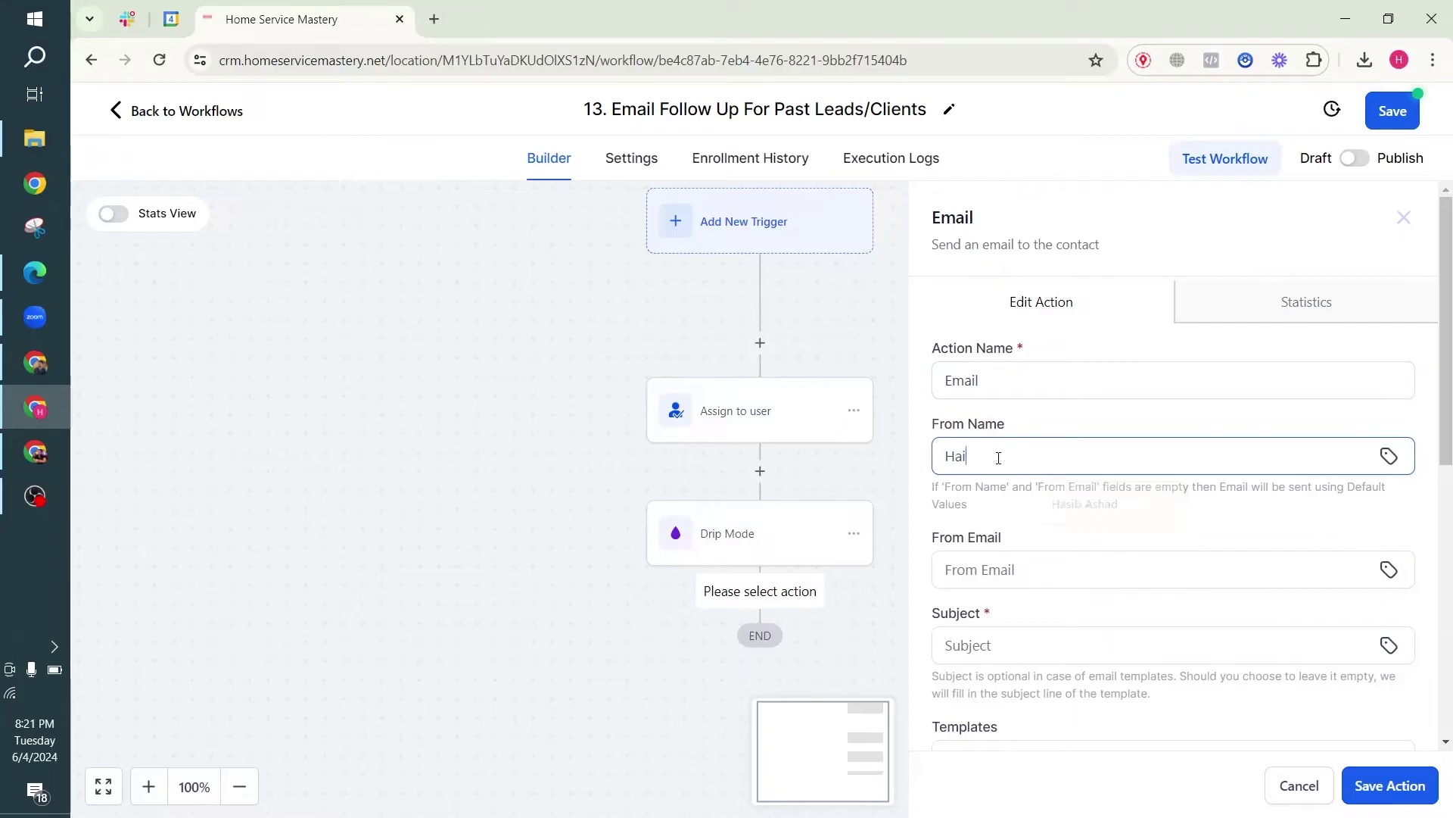
click(1082, 504)
click(1015, 569)
scroll(1000, 526, down, 1)
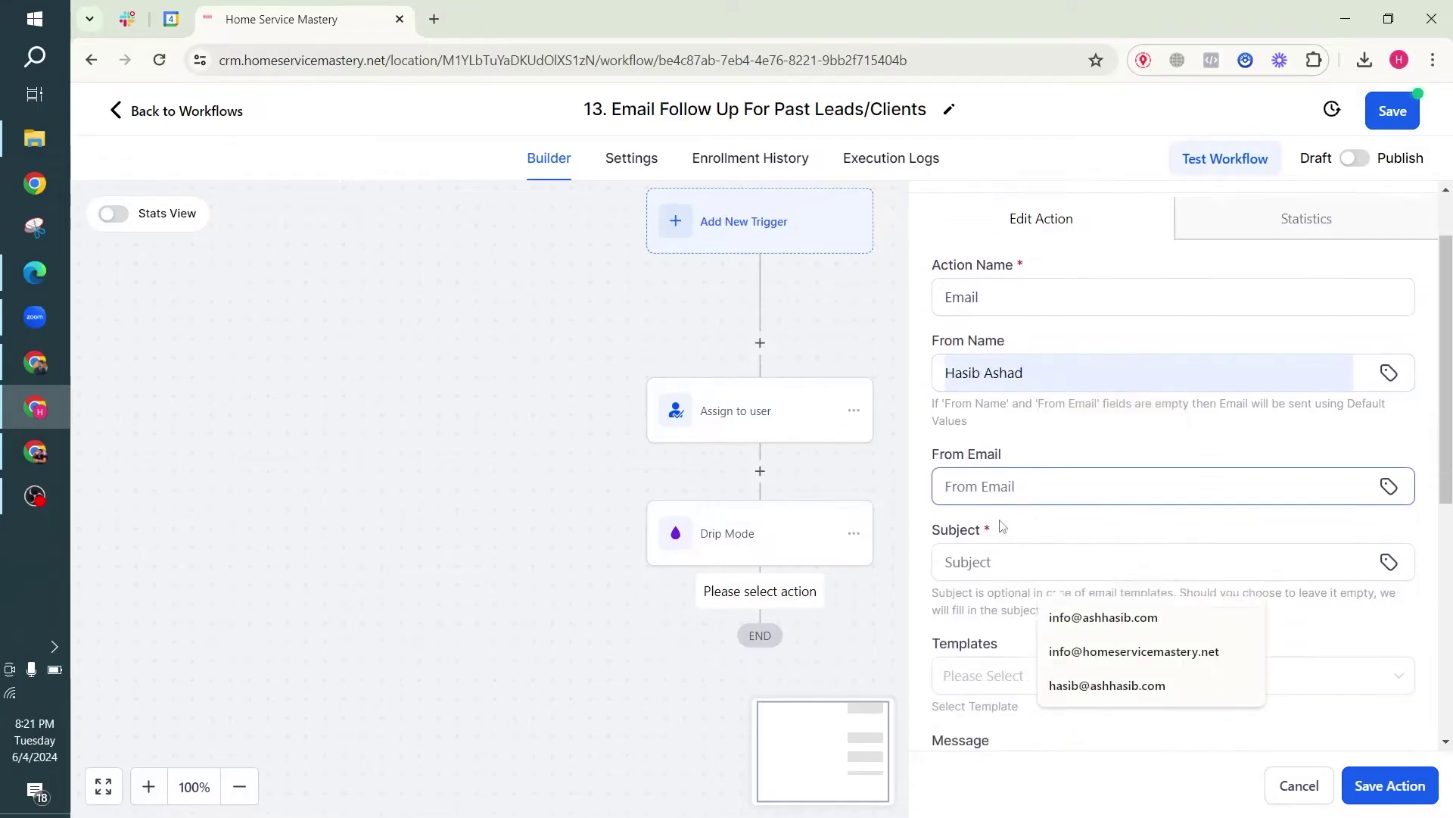
click(1102, 653)
click(1081, 618)
scroll(1045, 519, up, 1)
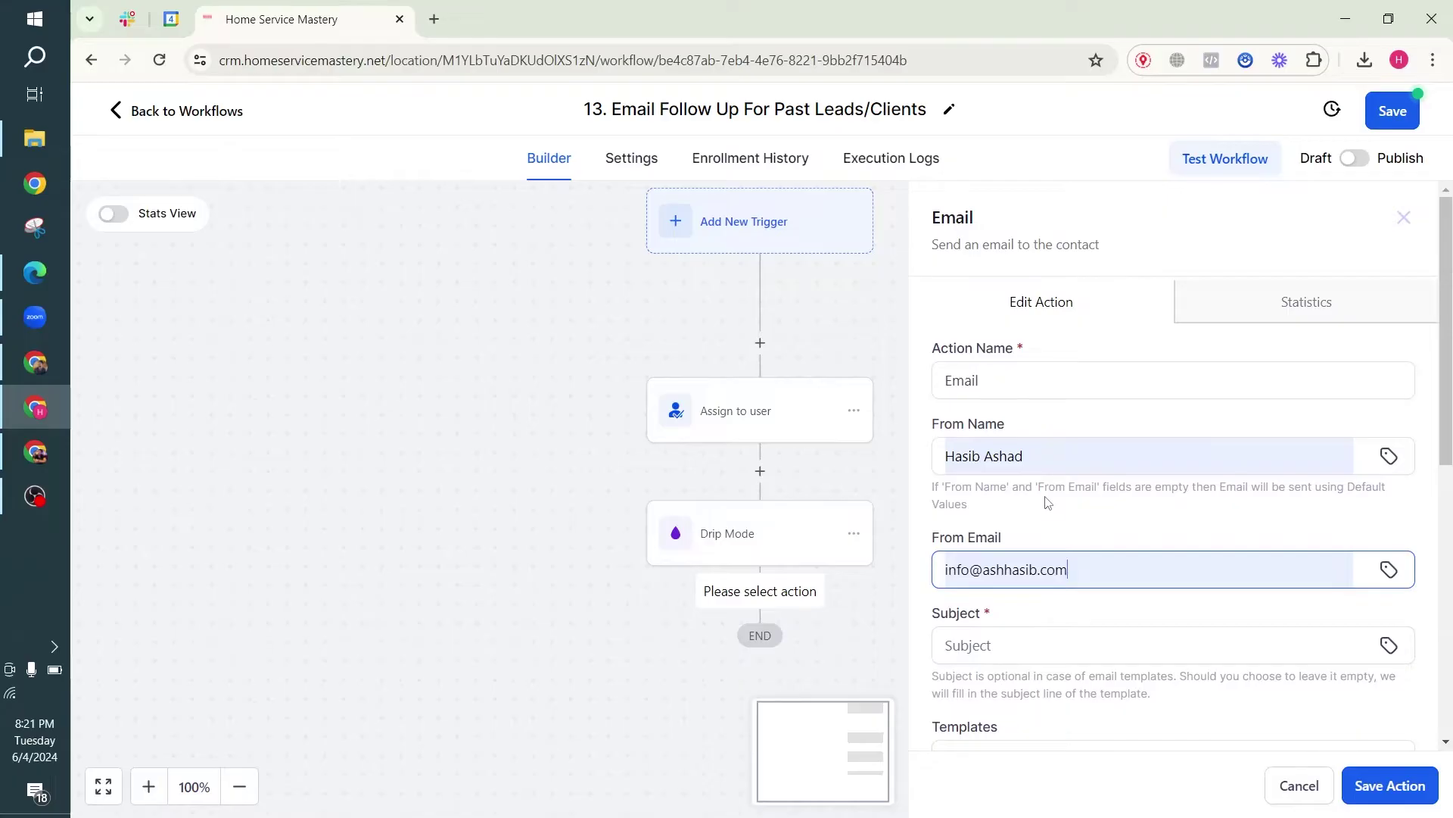
scroll(1047, 501, down, 4)
scroll(987, 304, up, 2)
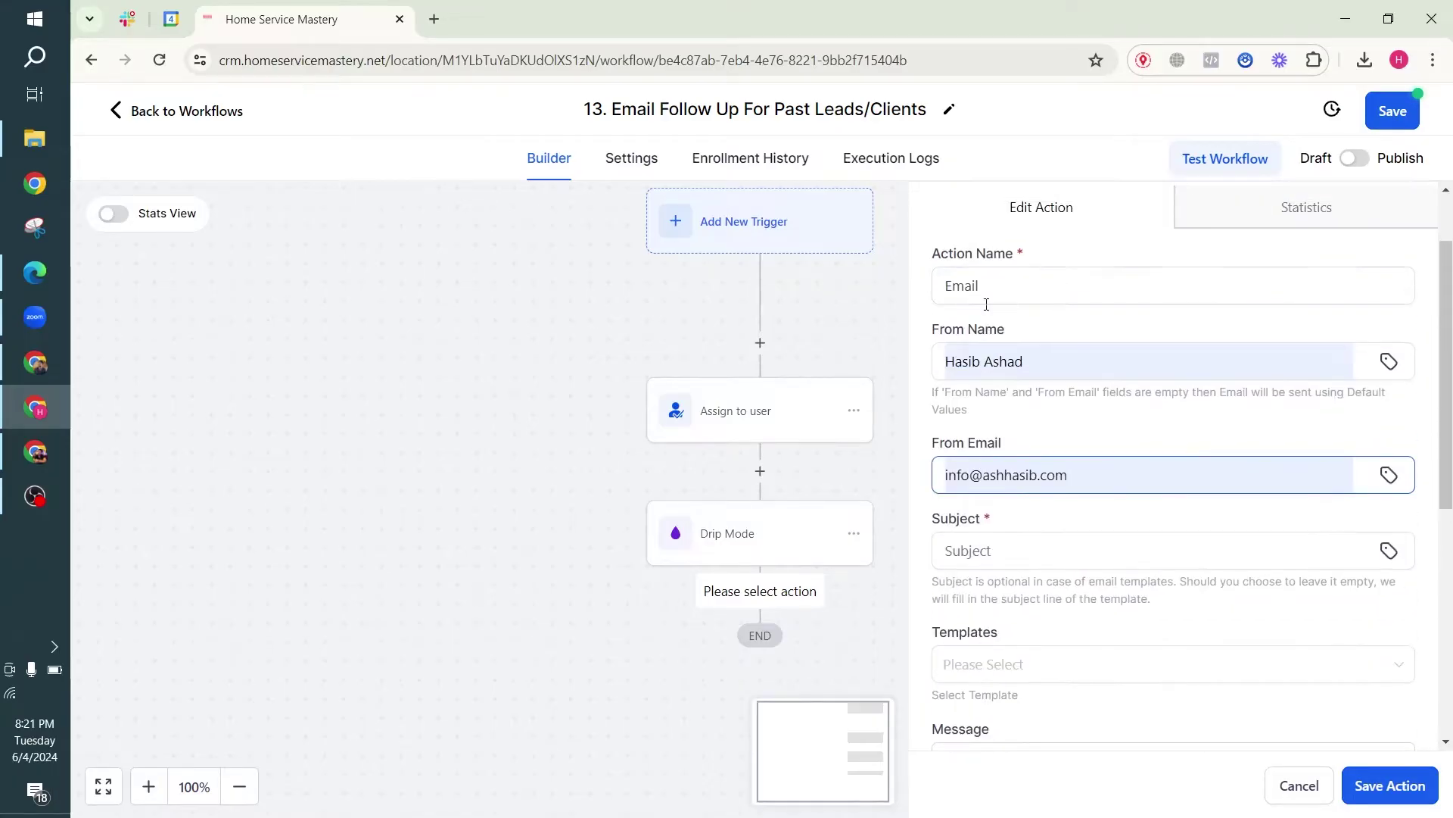
Step: Set subject 'Exciting offer' and write a message greeting {{contact.first_name}} about the offer
click(993, 542)
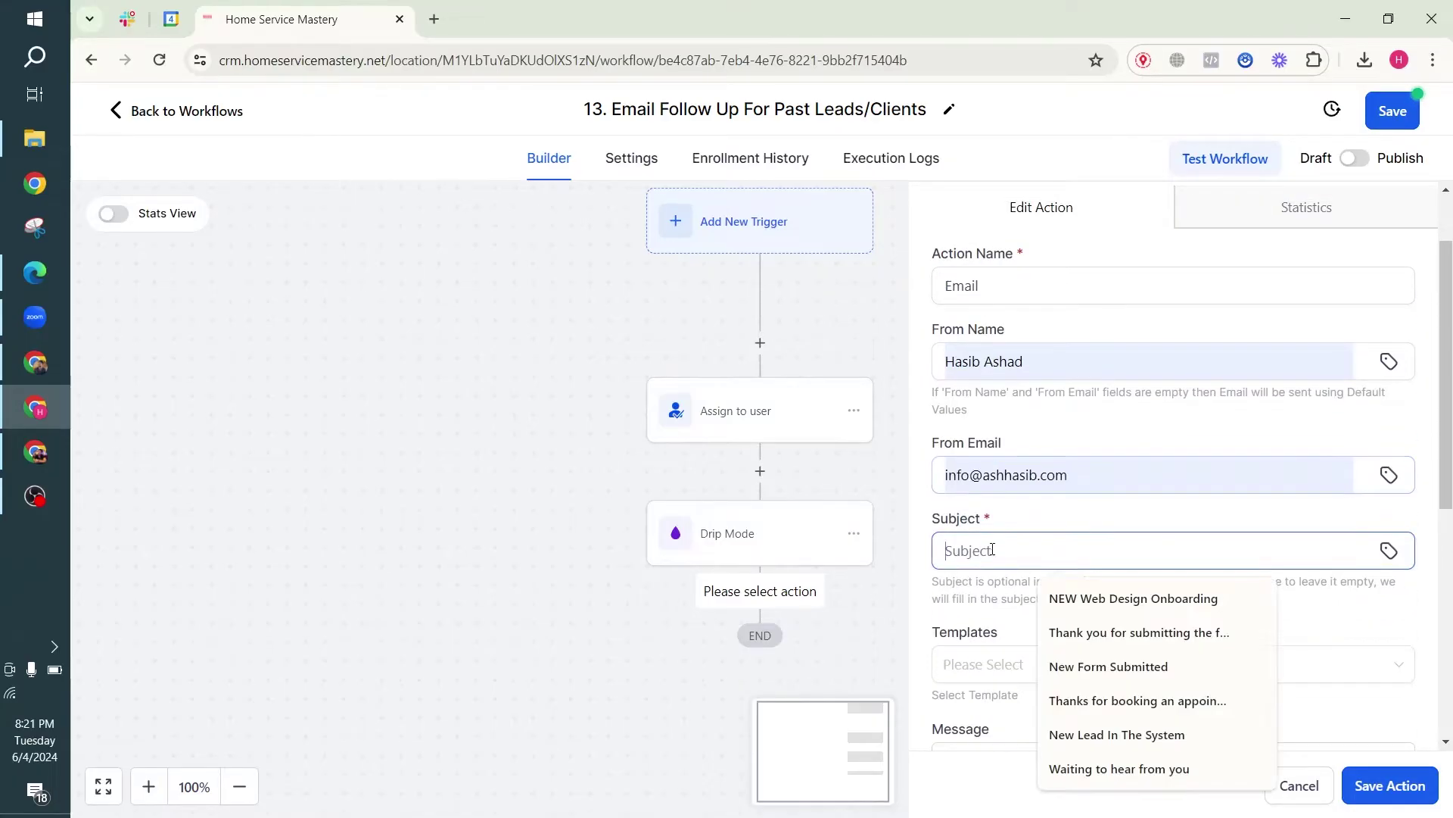
text(Exciting offer)
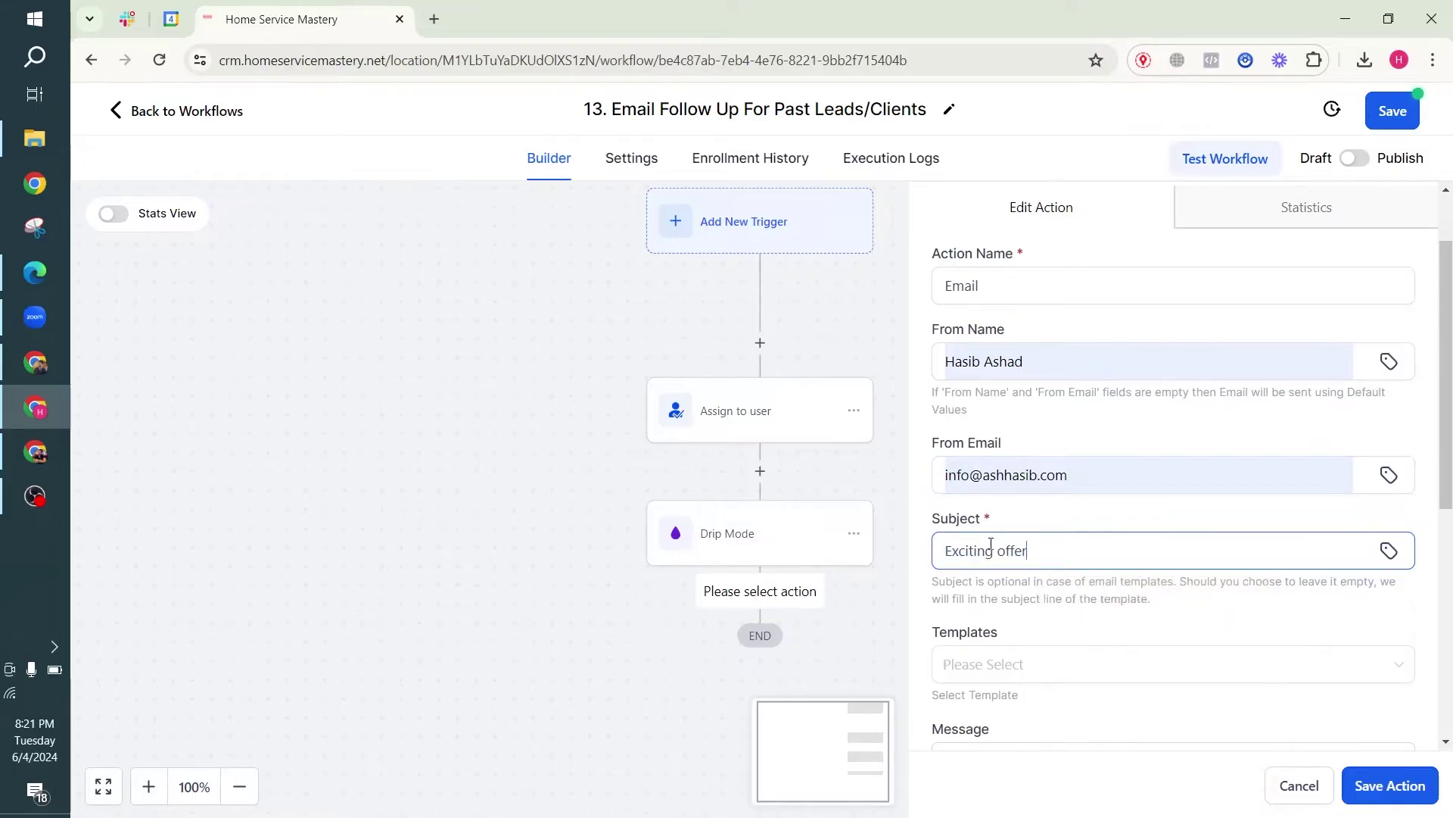
scroll(991, 530, down, 3)
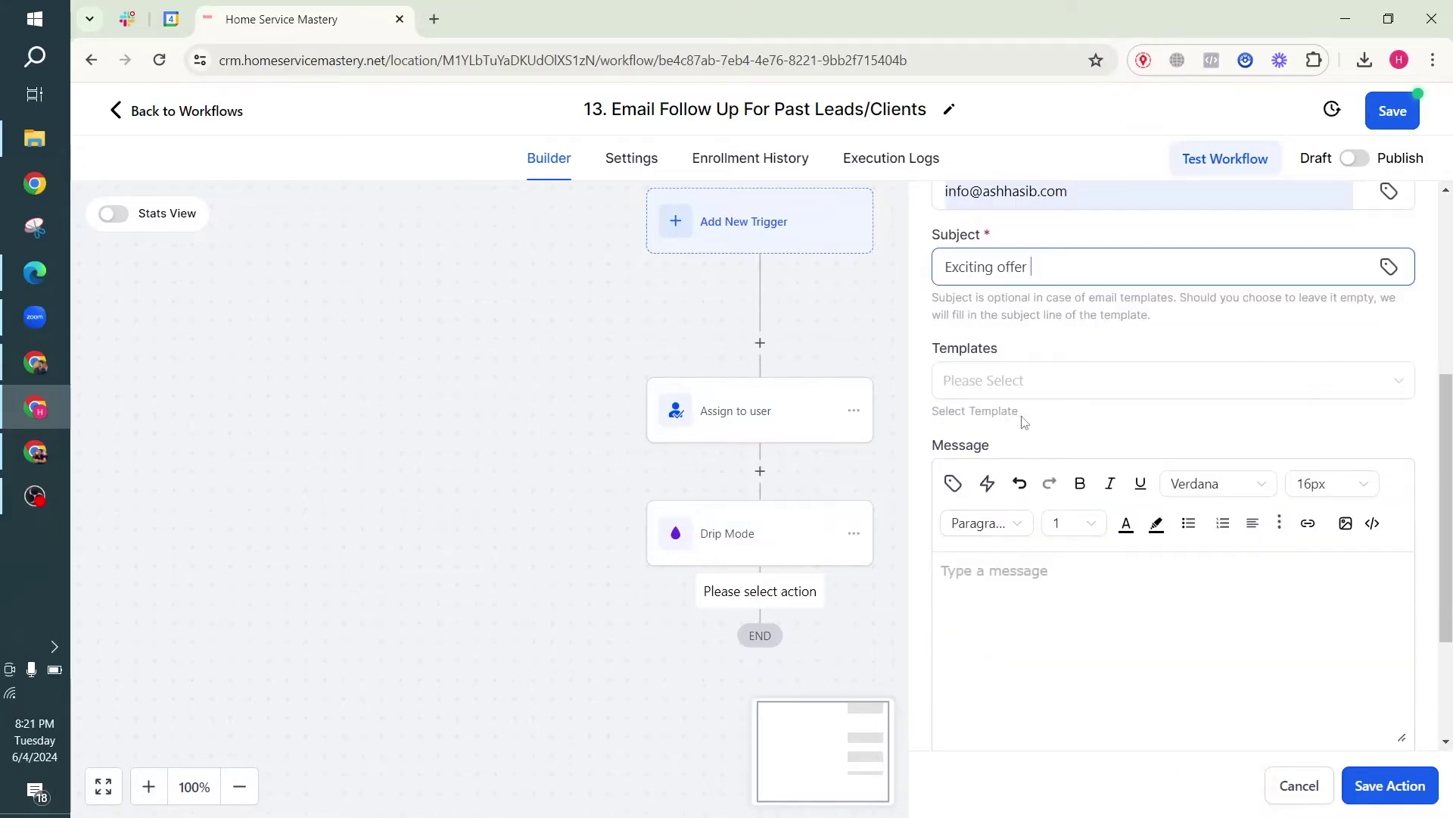
click(1027, 574)
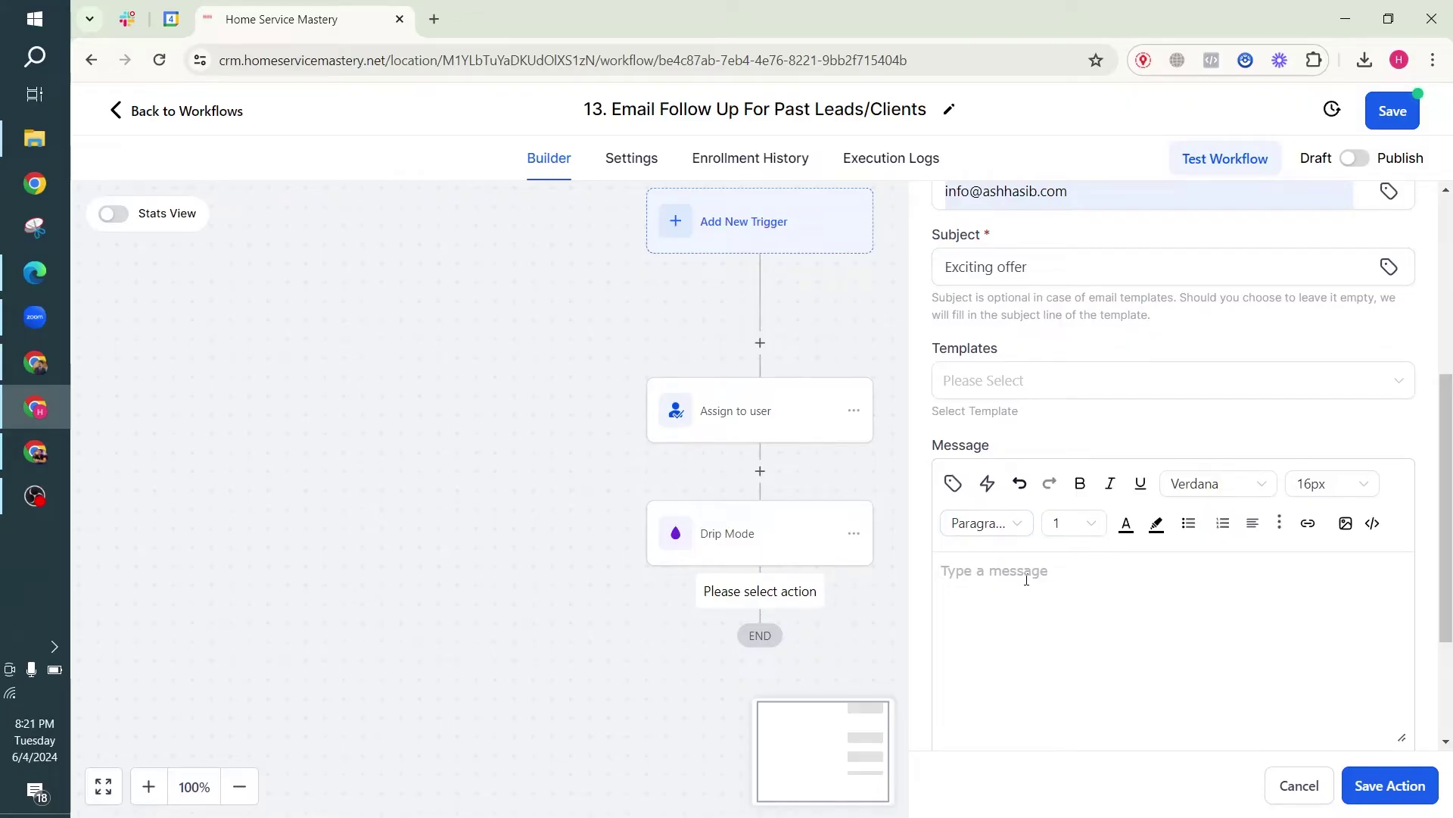
text(Hi)
click(953, 483)
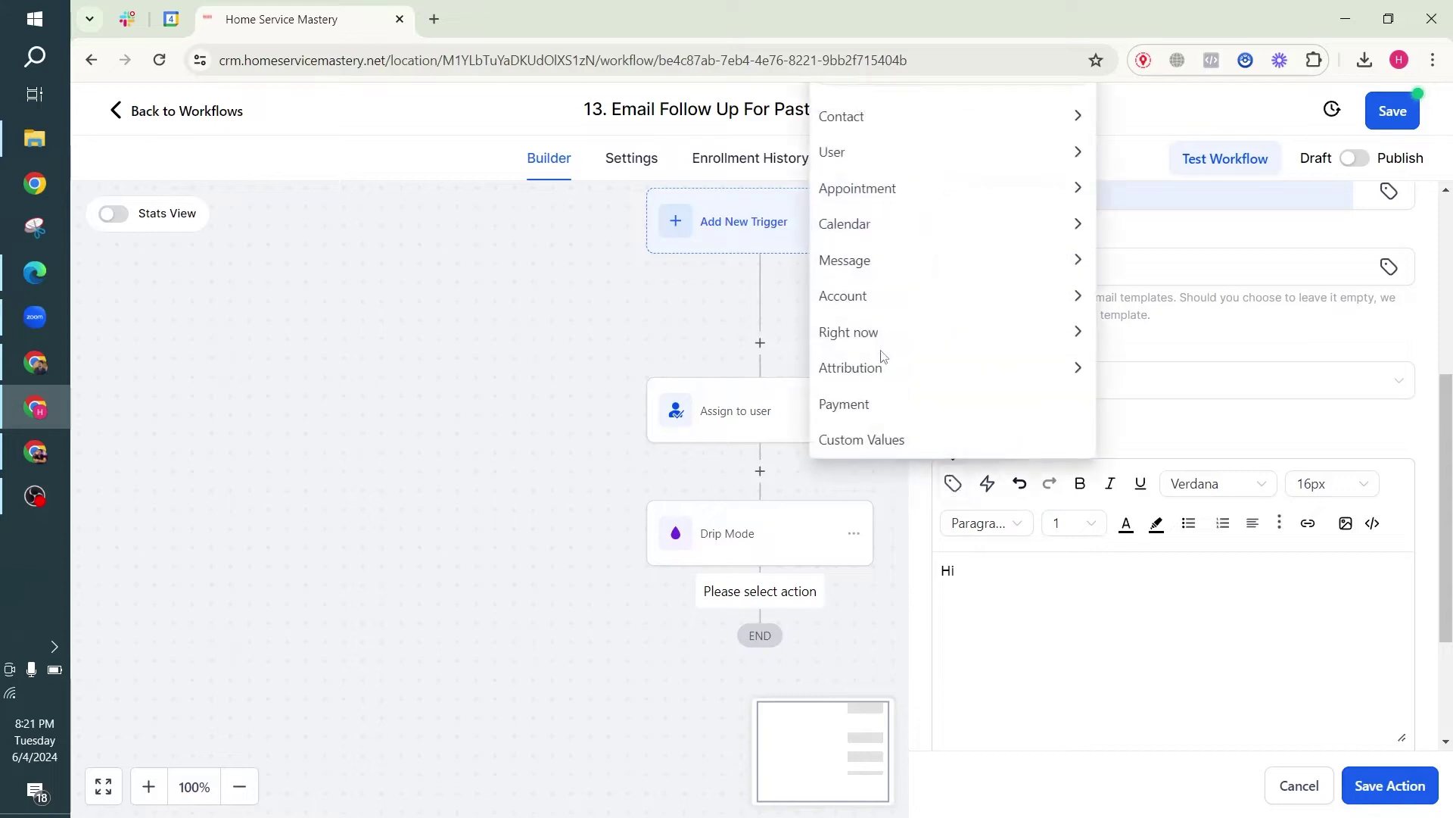
click(846, 121)
click(846, 126)
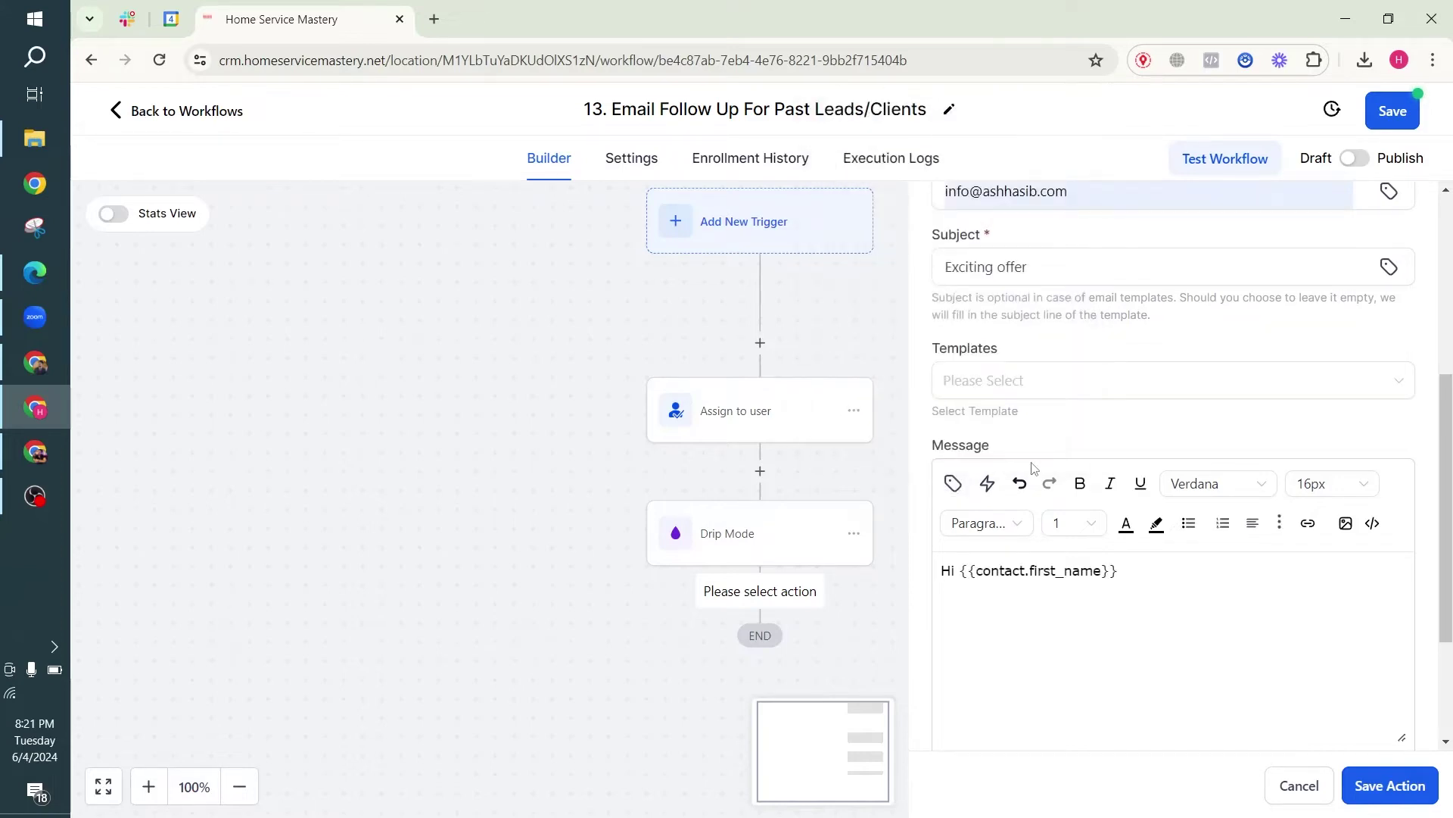
text(It's been a while since we last)
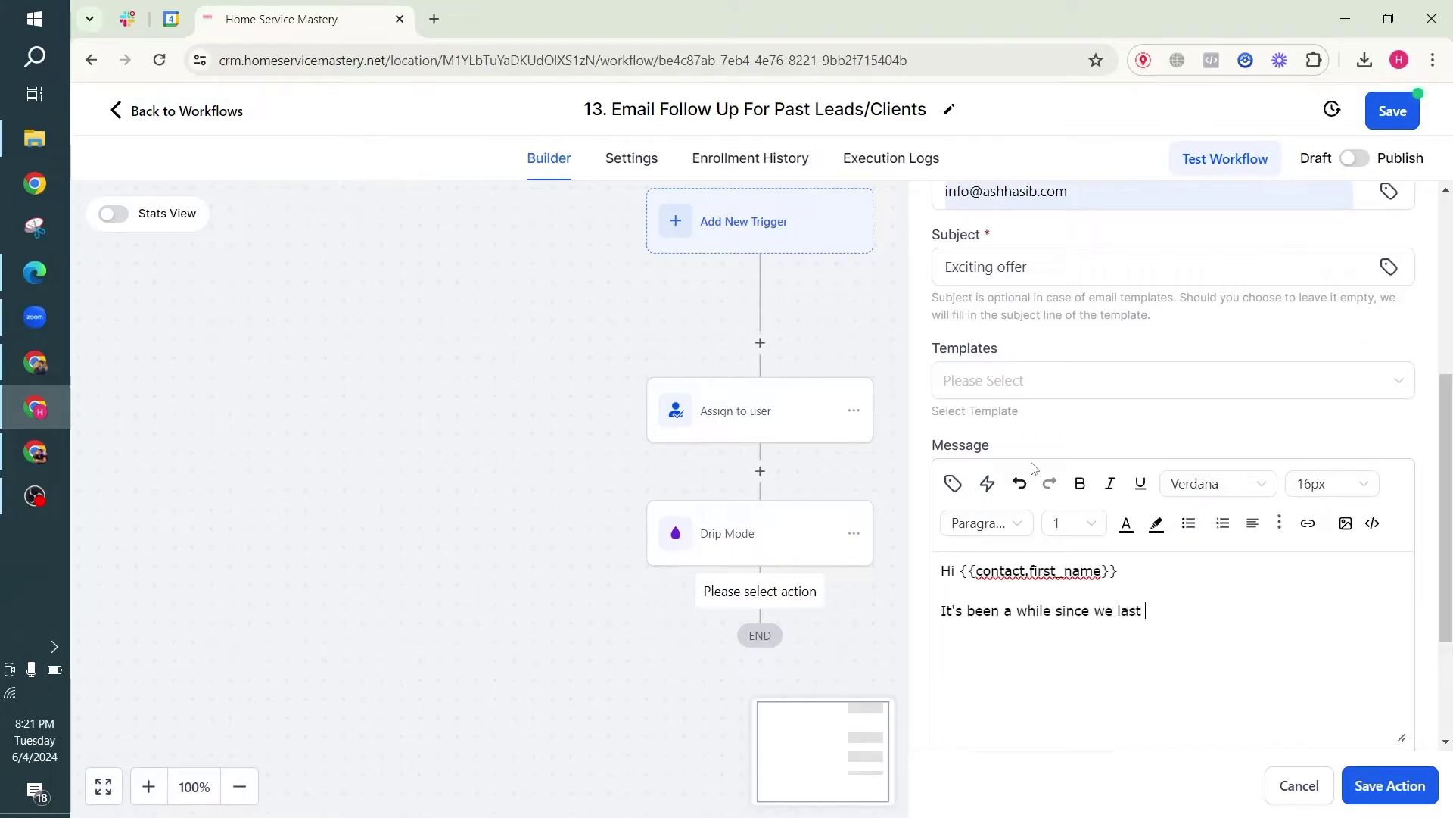
text( talked)
text(. How'e)
text( everything going? I h)
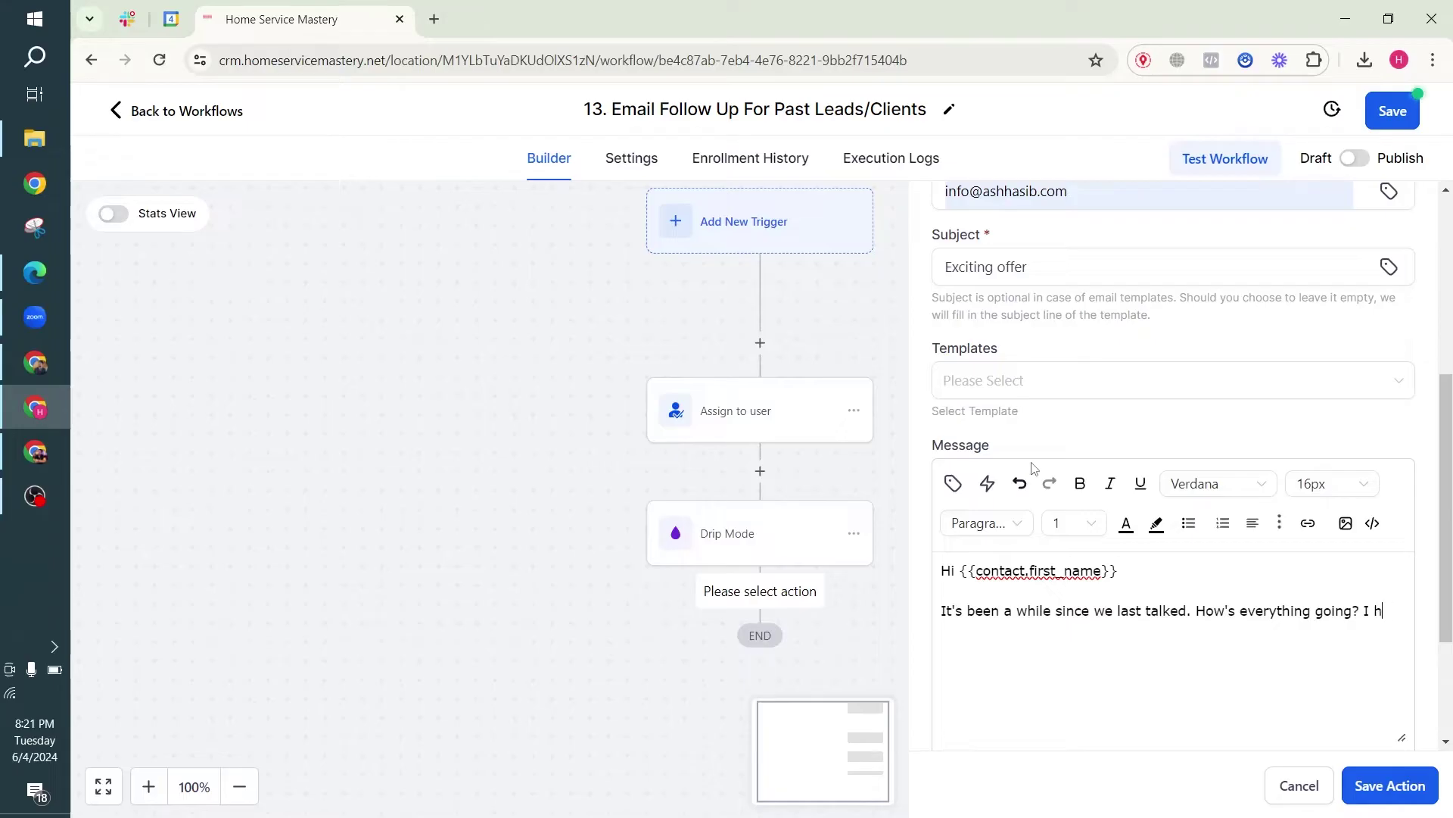
text(ave an amazing offer)
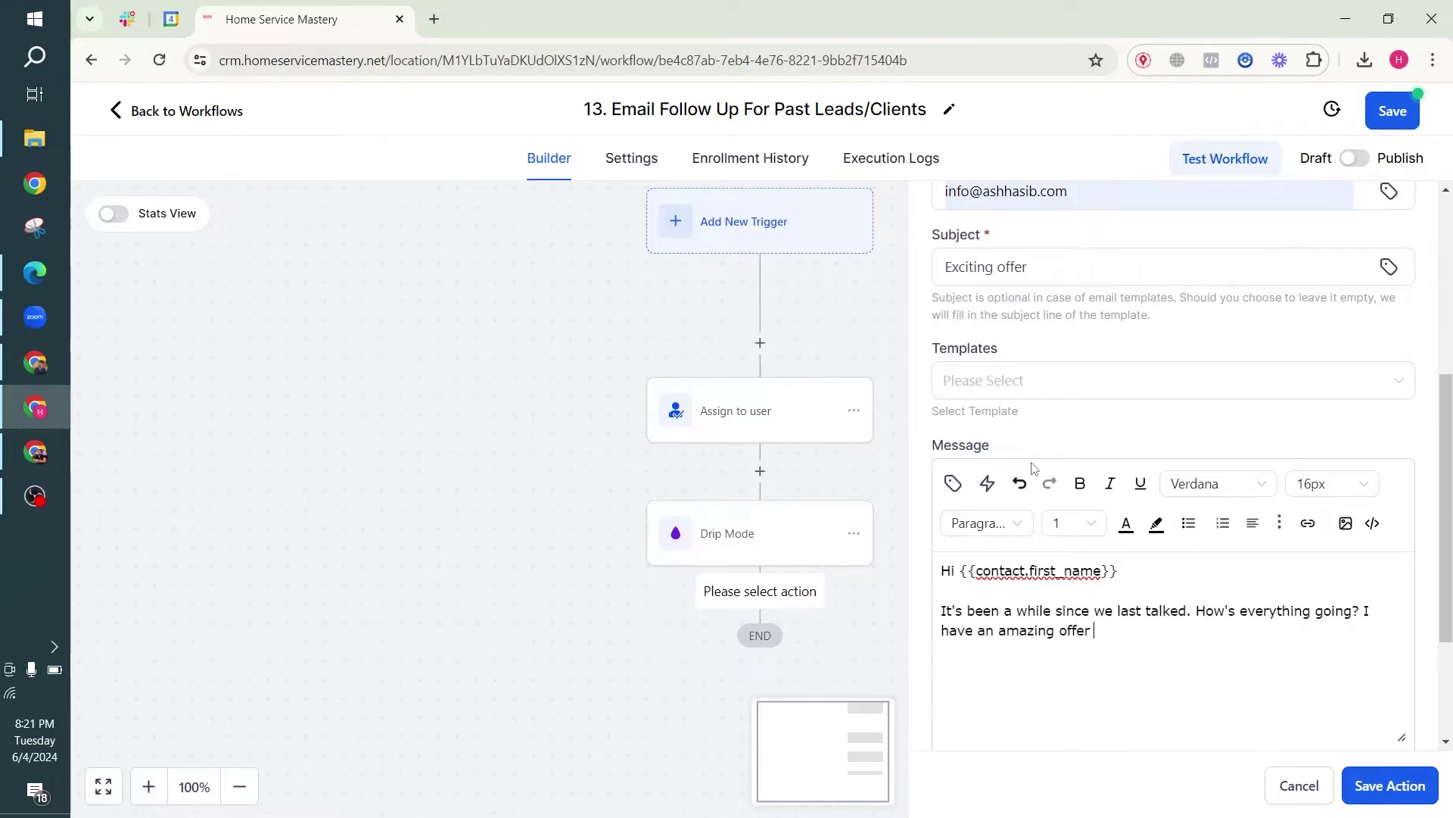
text( for you. Please reach out )
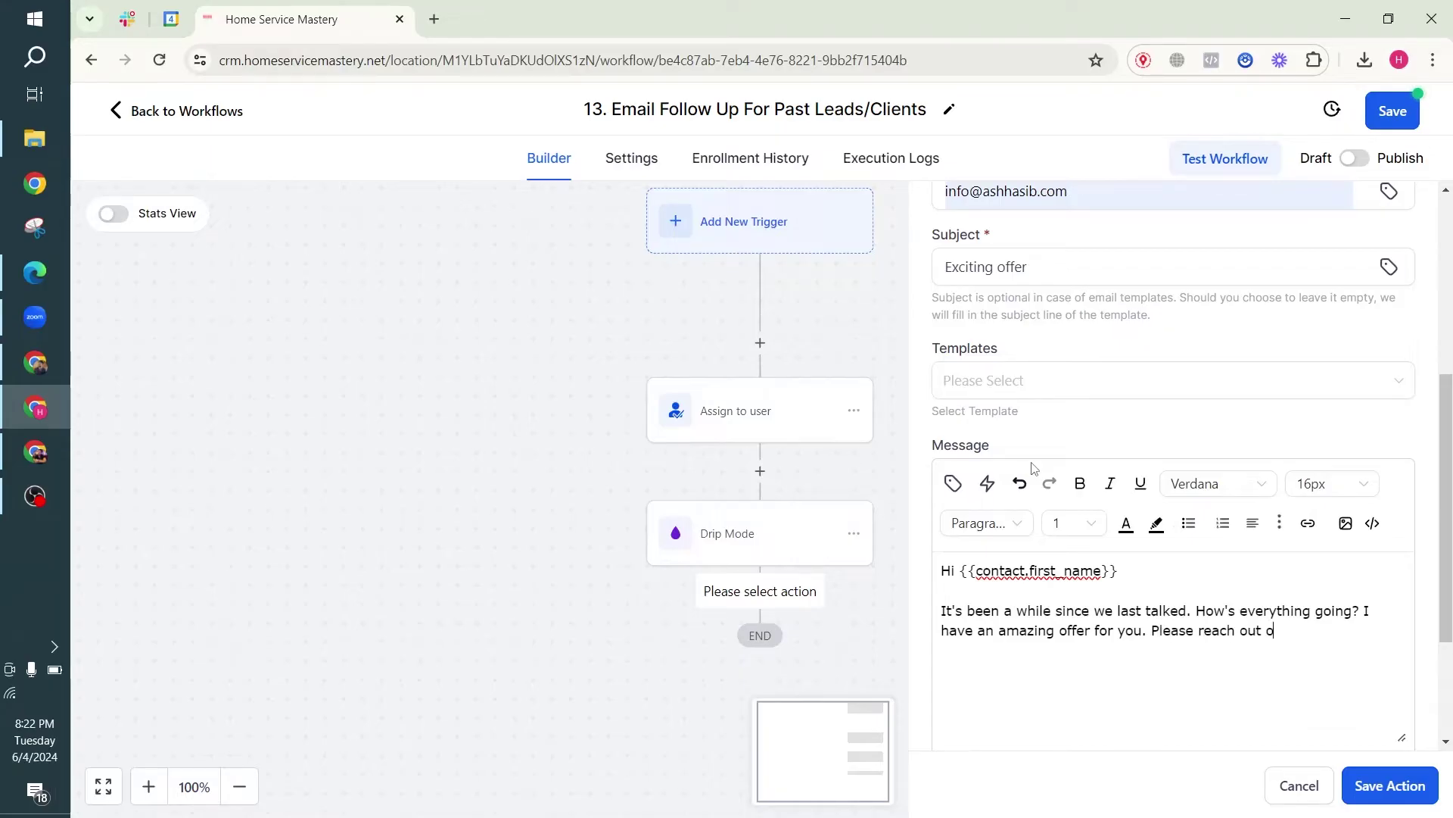
text(if you are interested.)
Step: Move the closing 'Please' sentence to its own line and add a 'Best' sign-off with the sender's name
click(1157, 633)
key(Return)
key(Return)
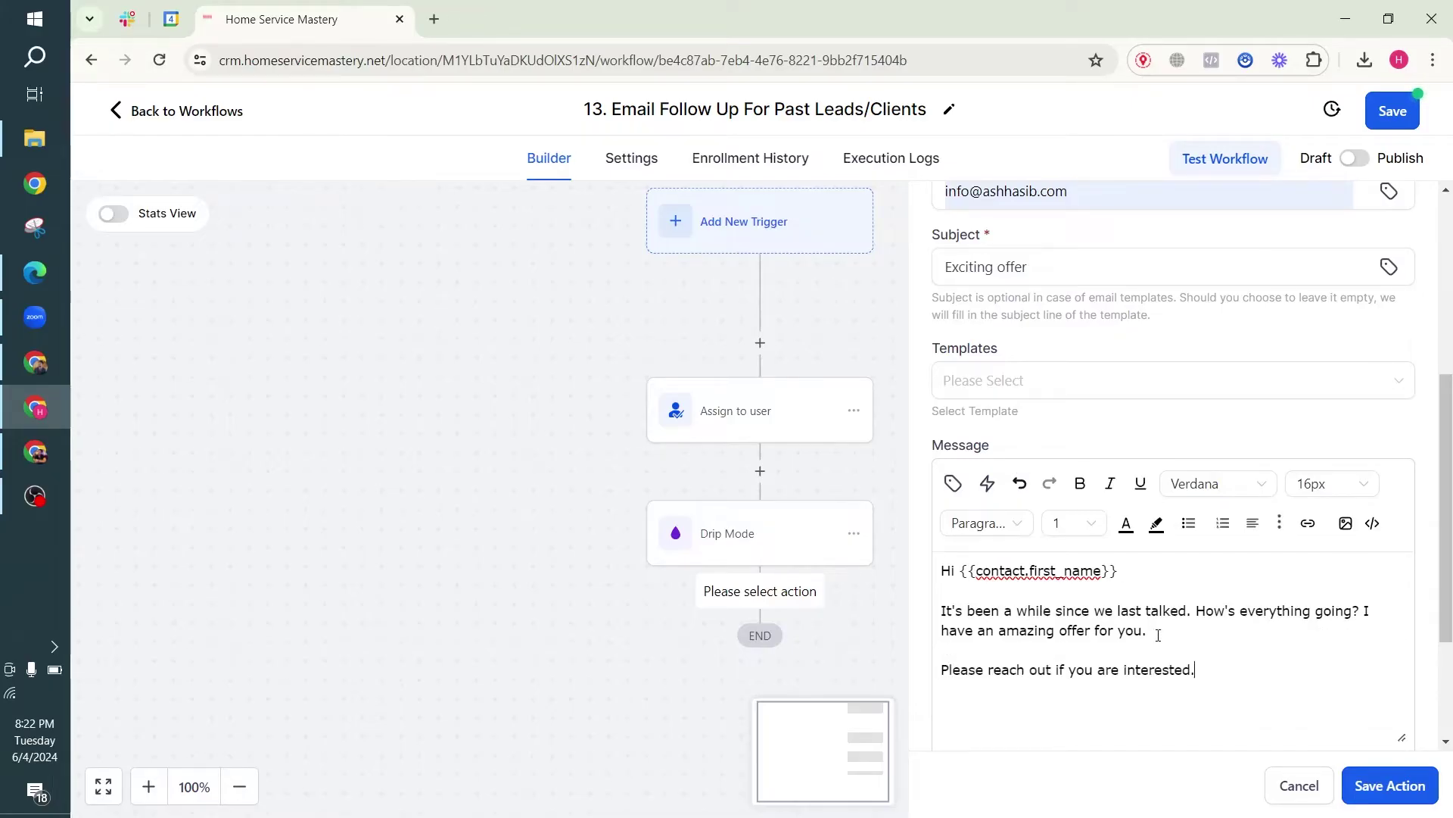
key(Return)
key(Return)
text(Best)
key(Return)
text(Hasib)
scroll(1161, 624, down, 3)
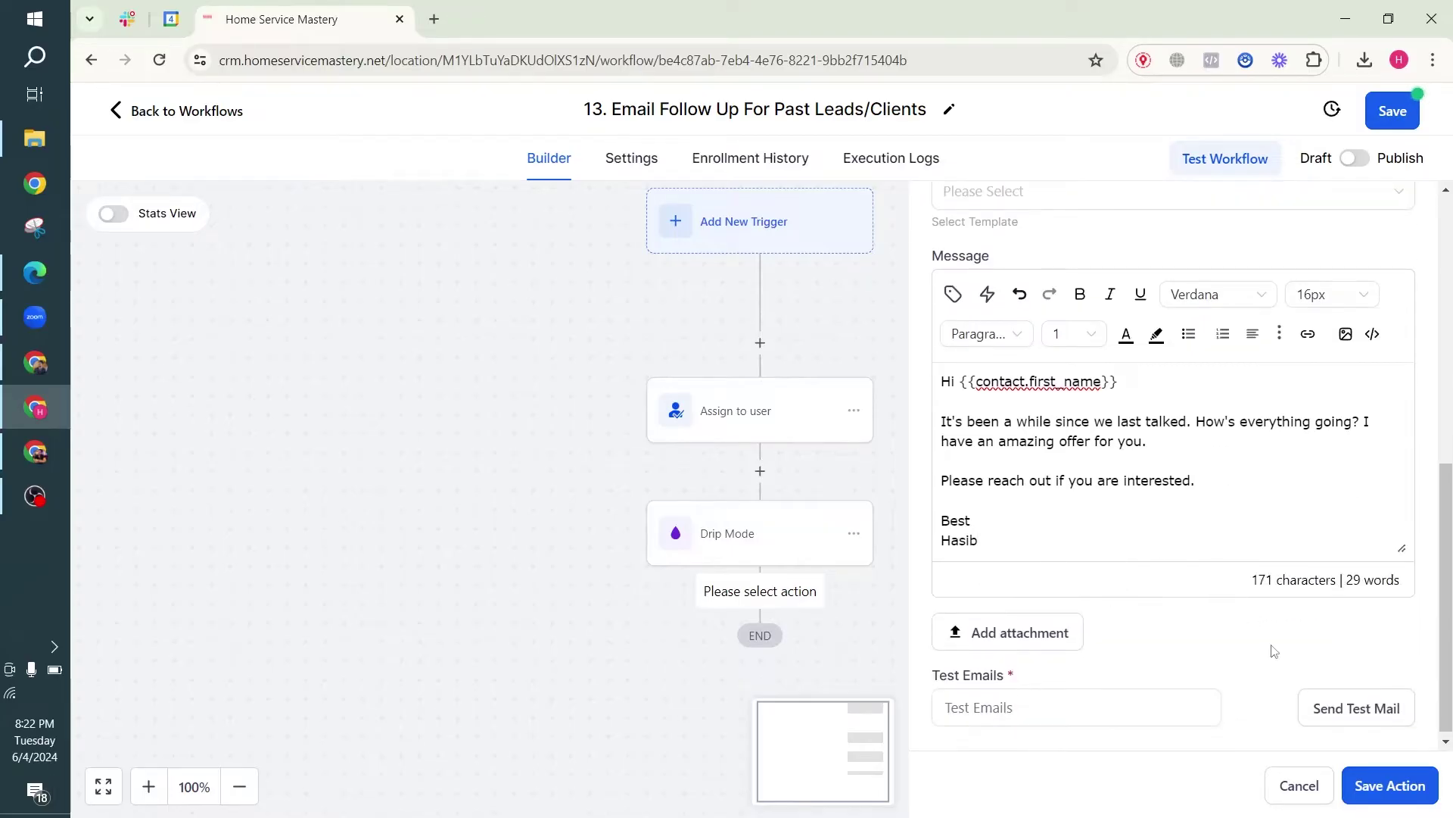
Step: Save the email step, then reopen it and save it as Email 1
click(1390, 785)
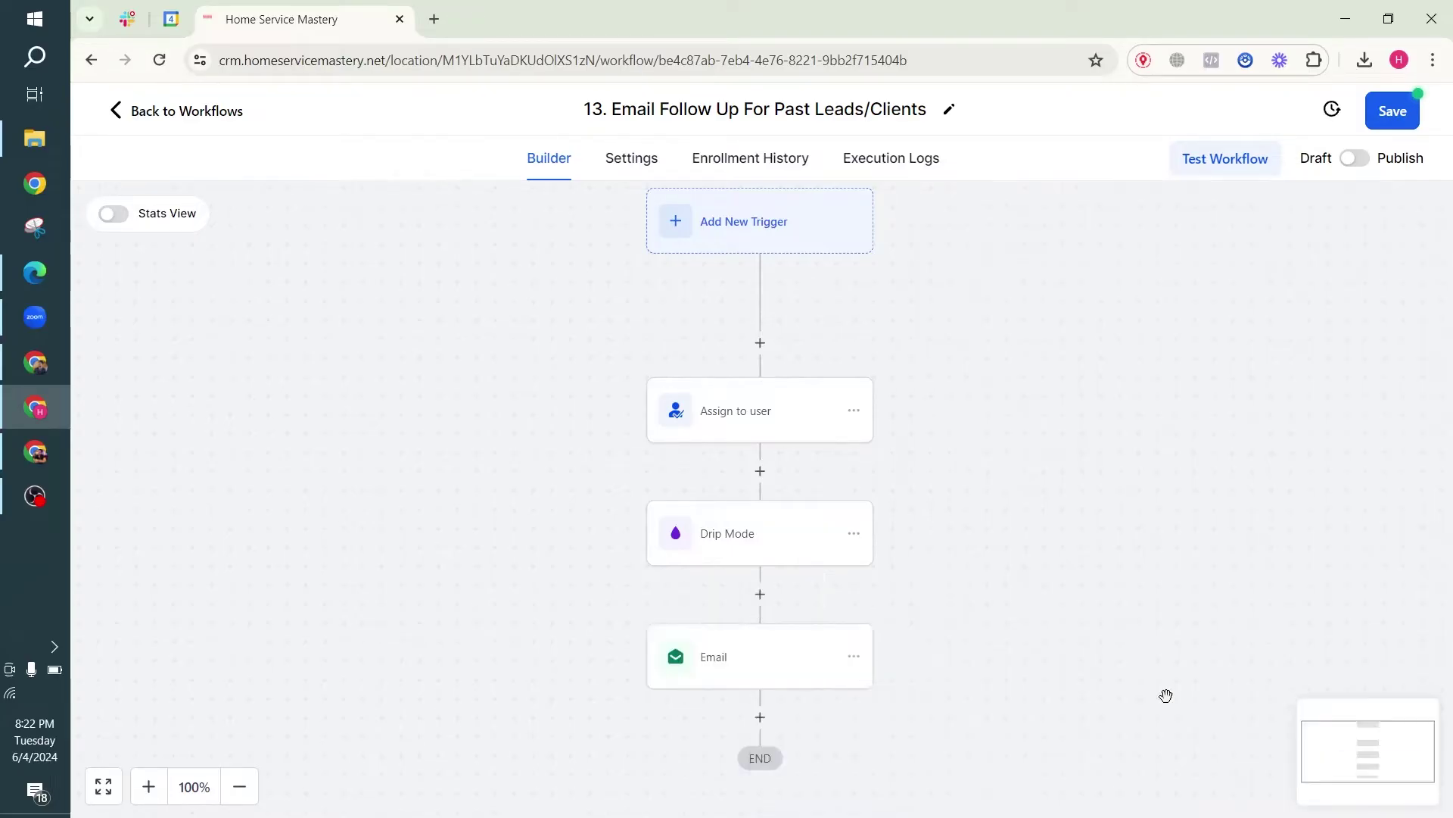
scroll(779, 587, down, 2)
scroll(730, 551, down, 1)
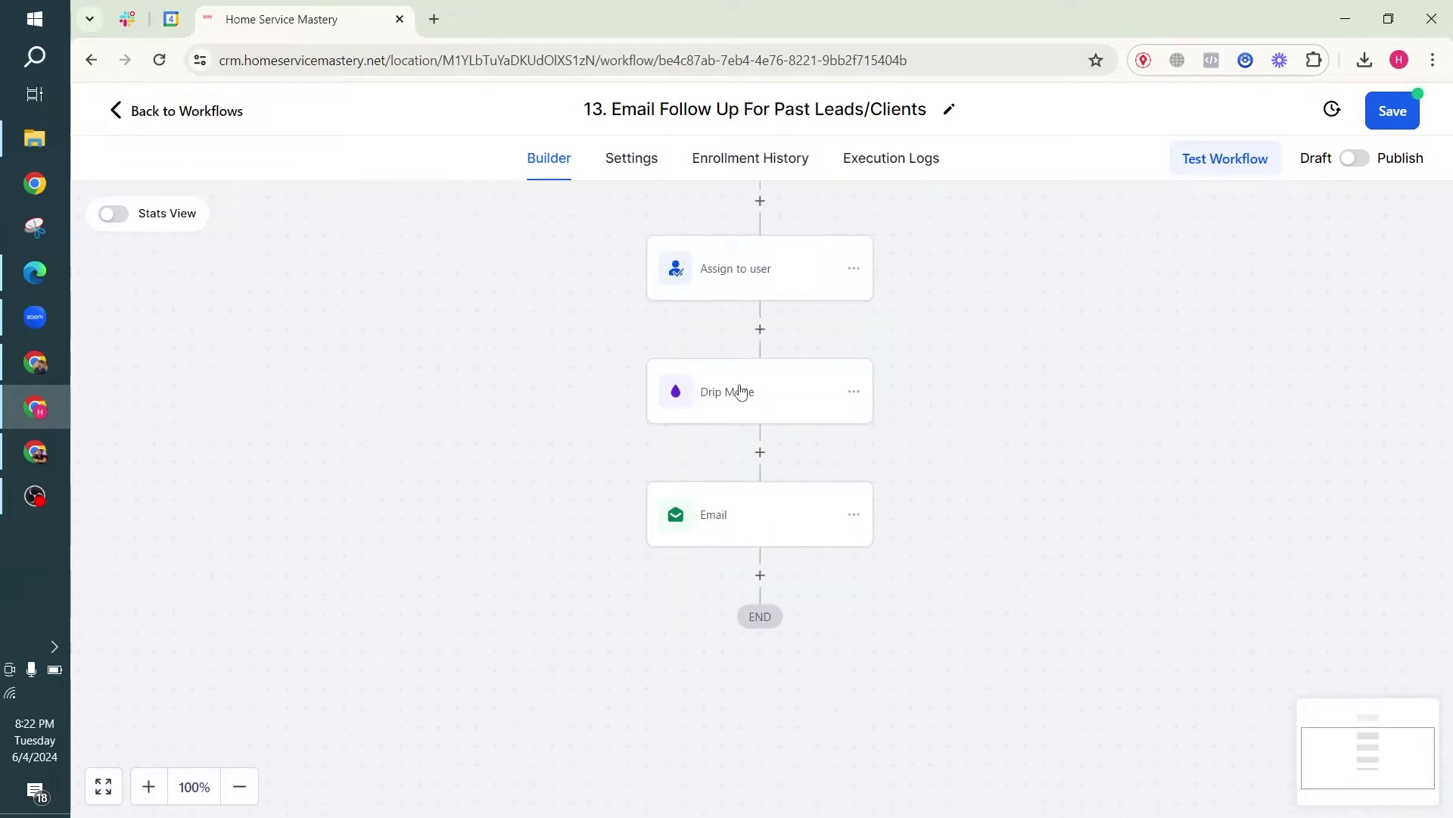
scroll(728, 345, up, 1)
scroll(769, 415, down, 1)
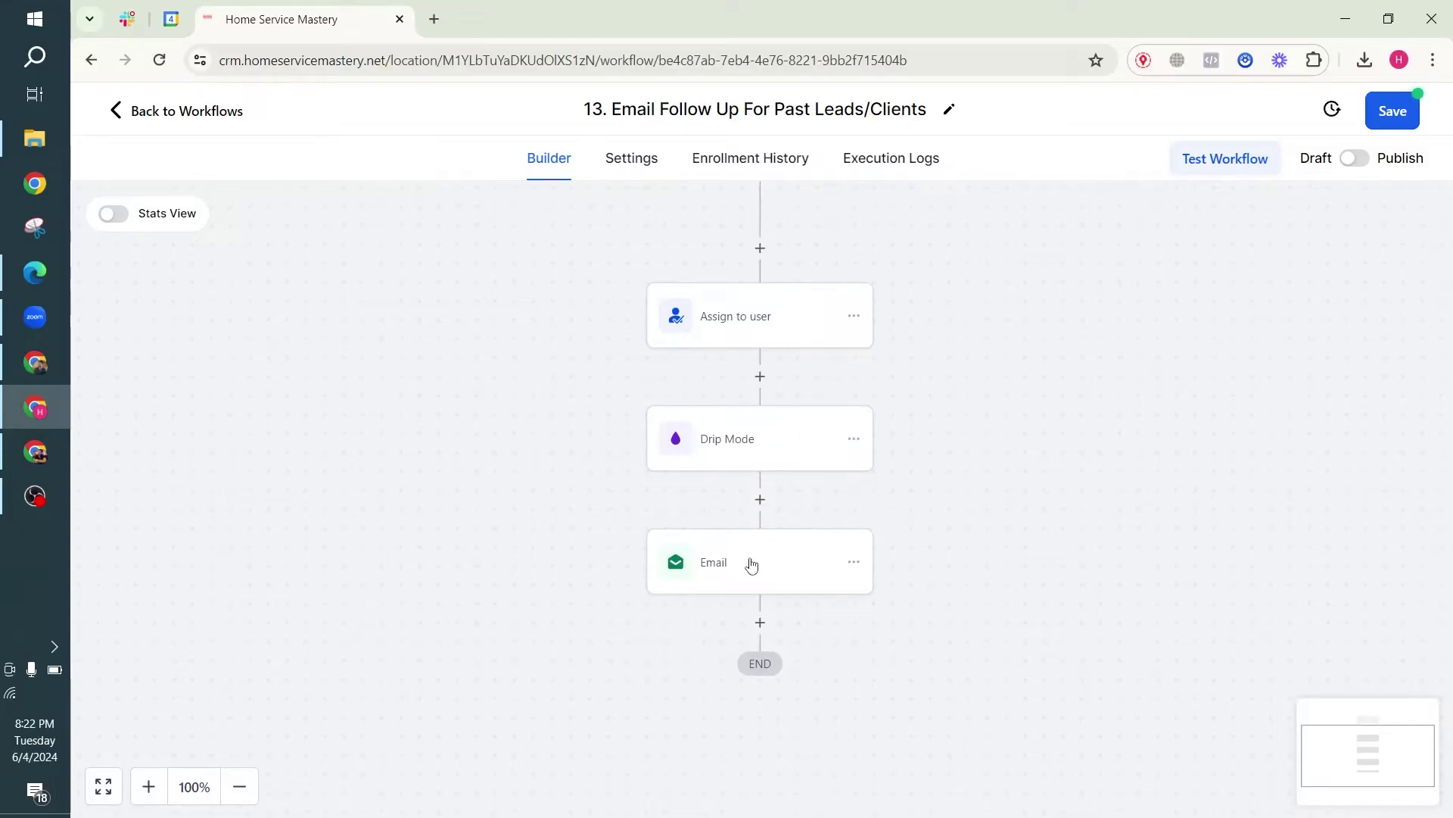
click(804, 583)
click(1129, 377)
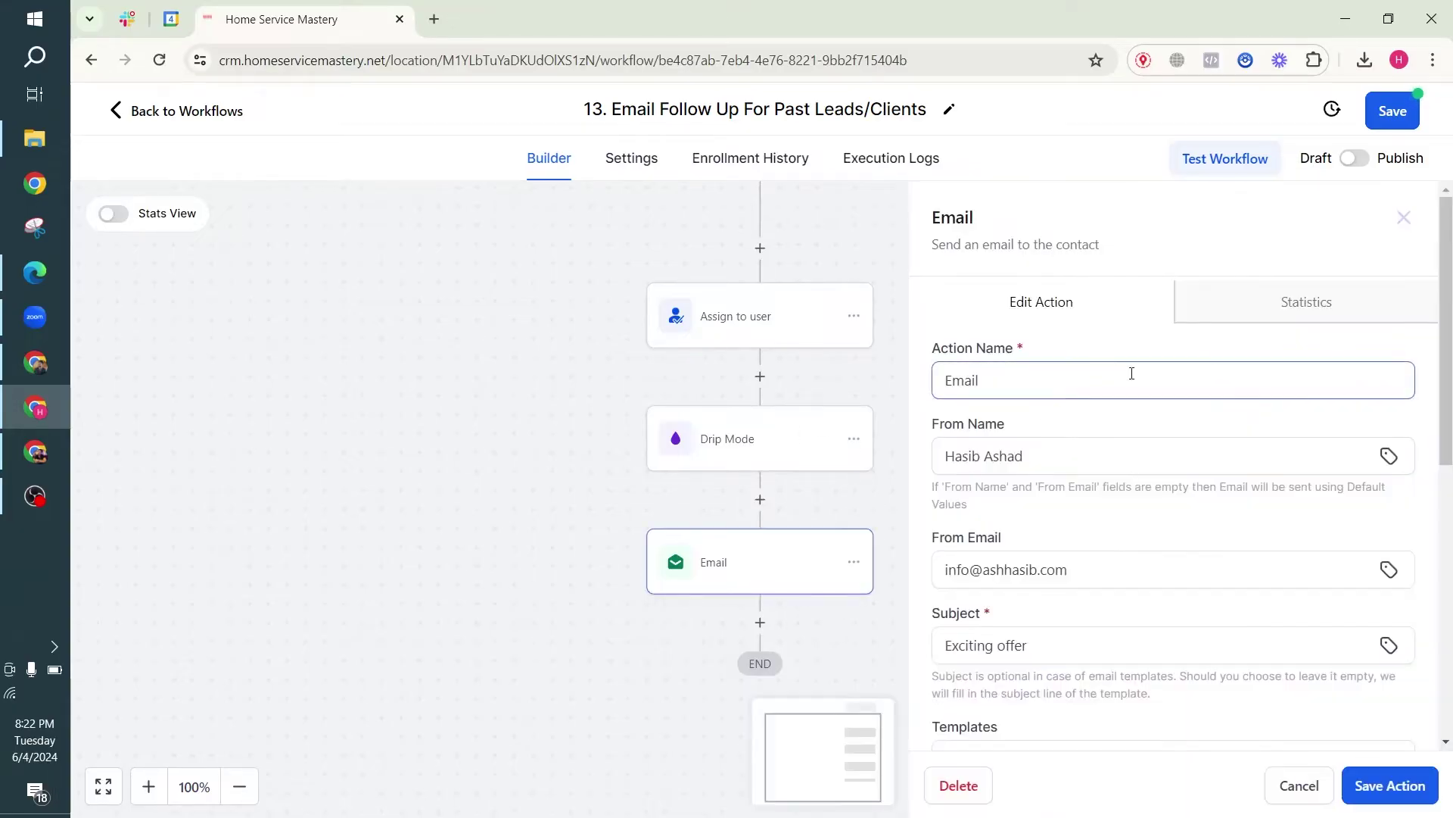
click(1390, 785)
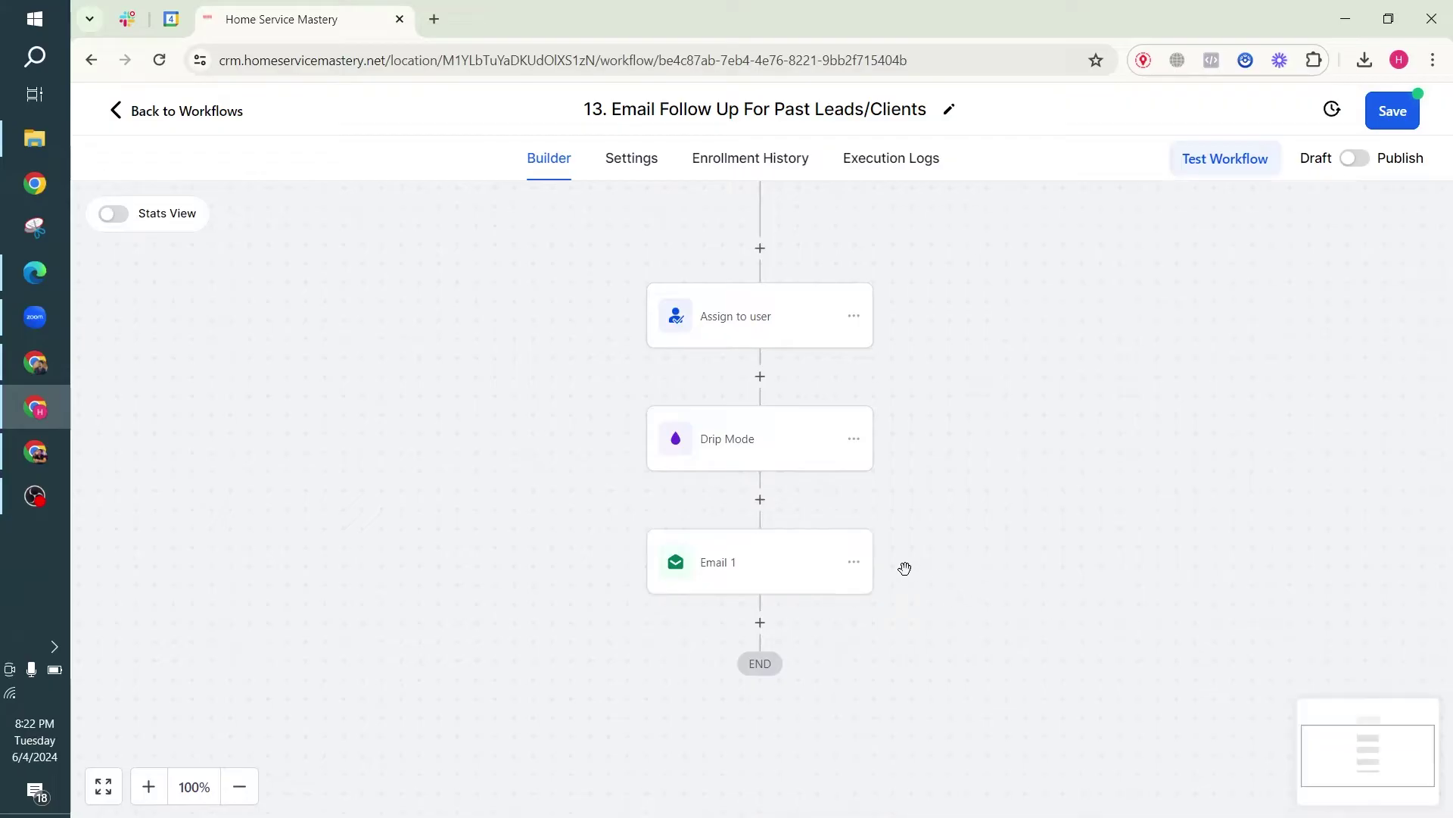
scroll(765, 516, down, 2)
Step: Add a Wait step below Email 1 that waits for a contact reply to Email 1
click(760, 529)
text(wa)
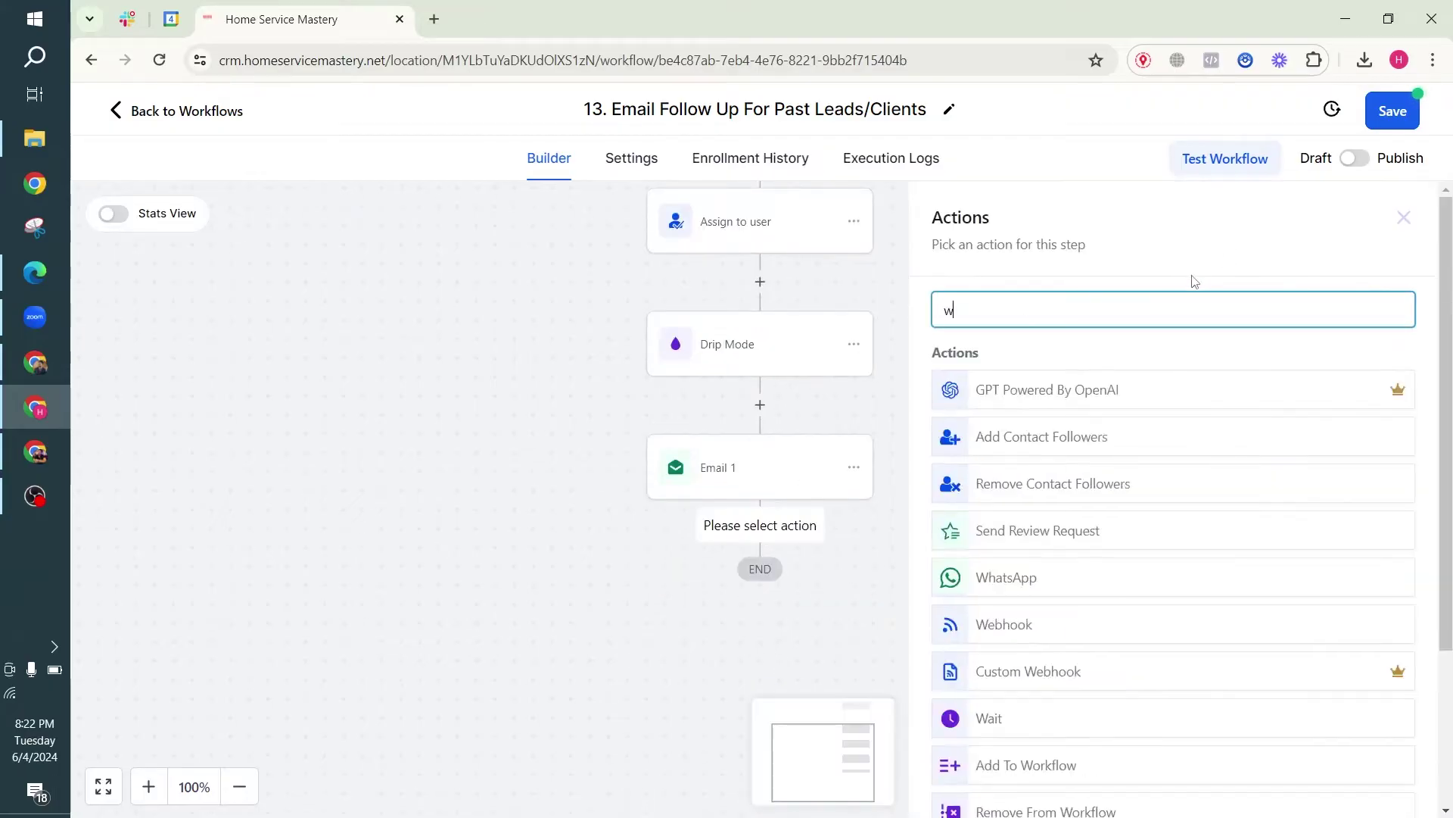
click(1045, 392)
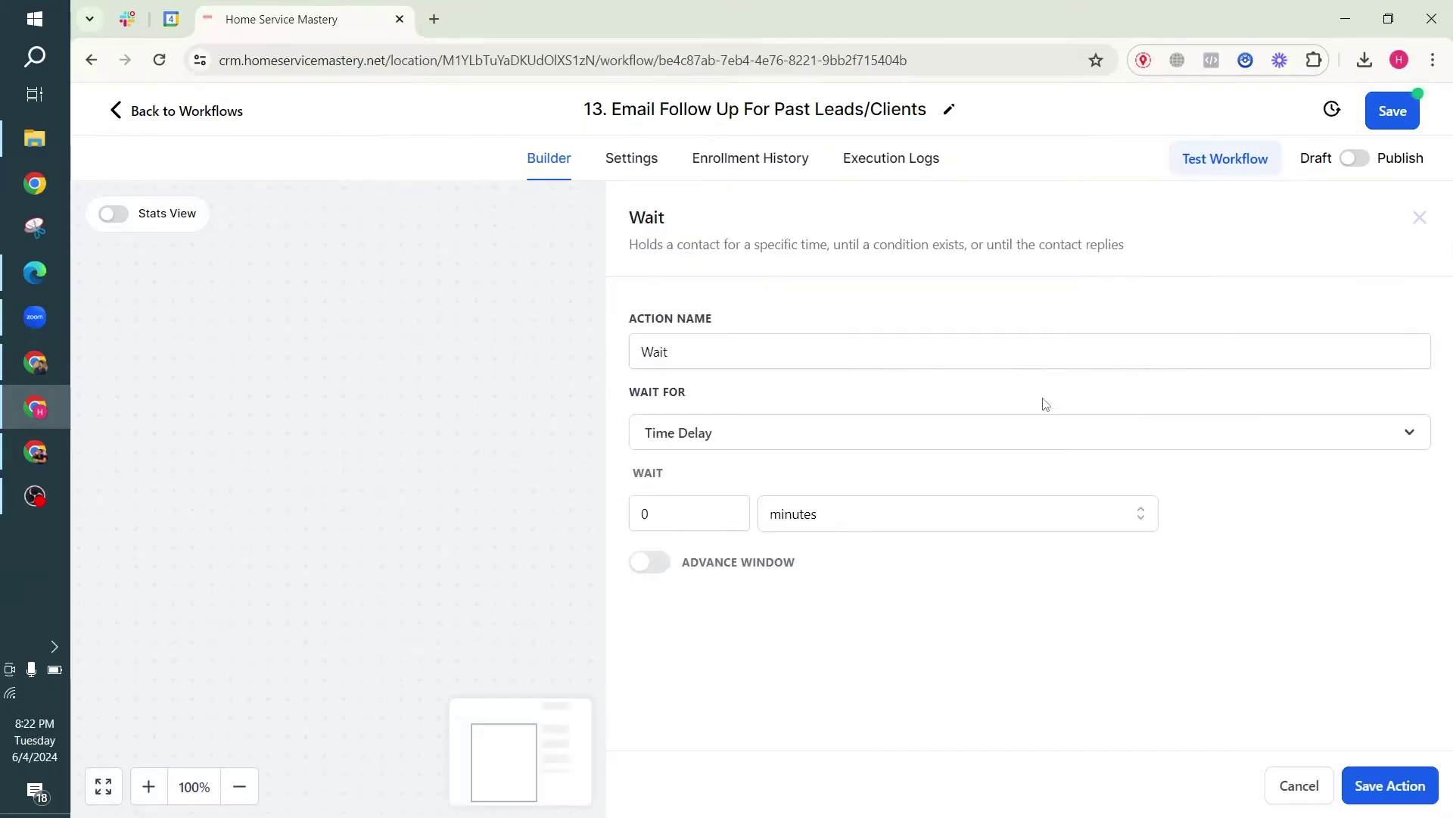
click(701, 449)
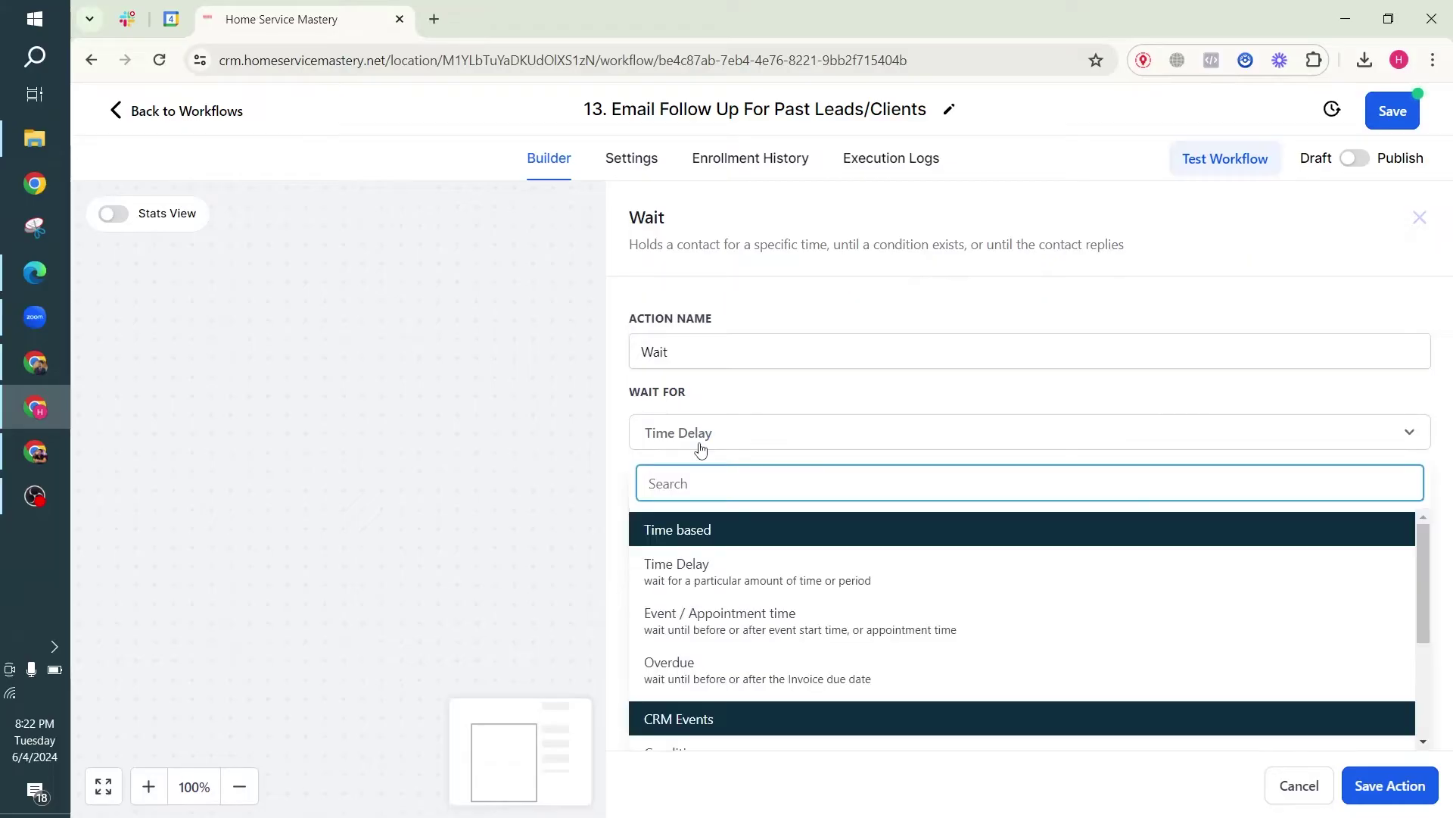
scroll(765, 571, down, 3)
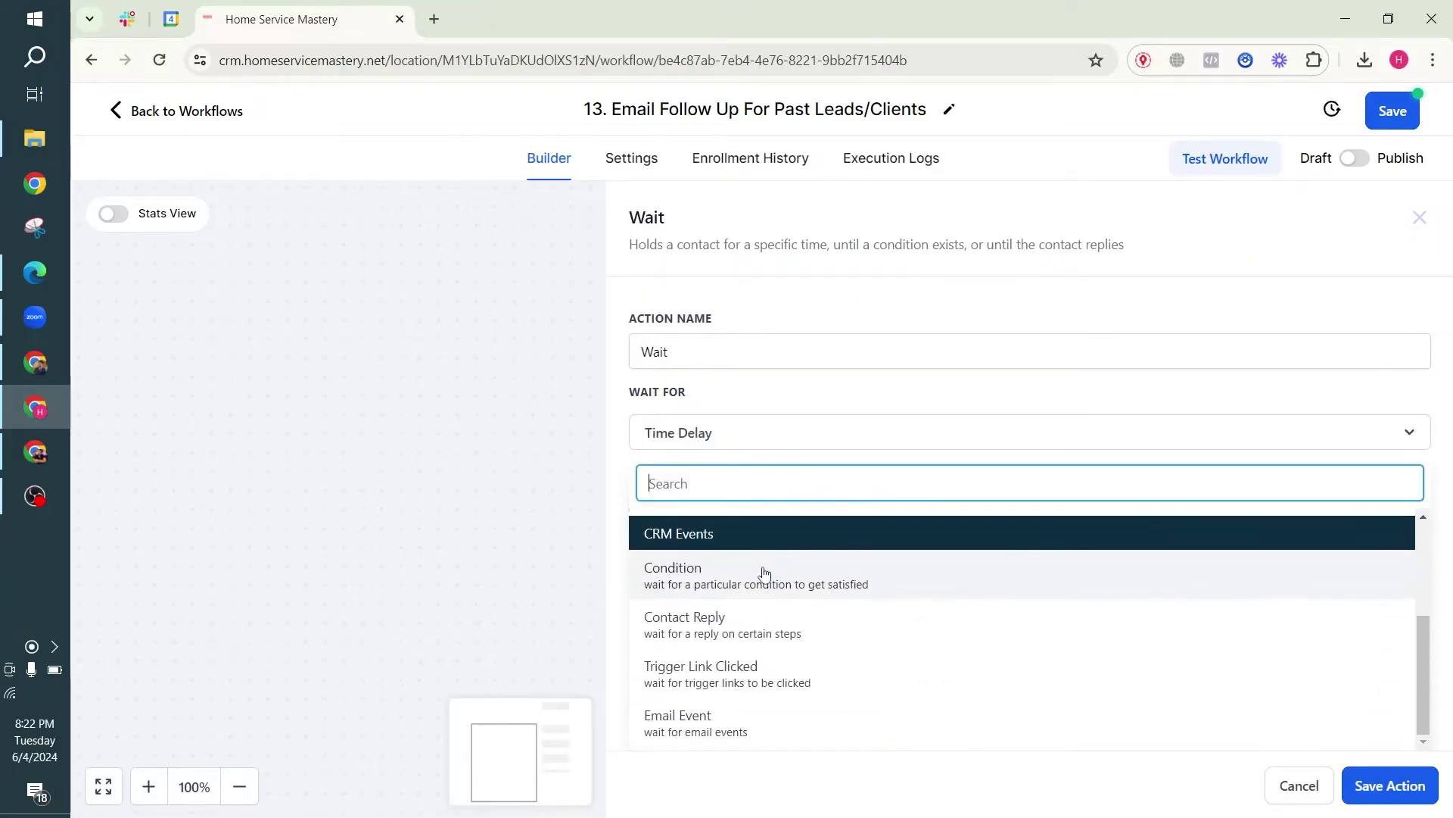
click(711, 628)
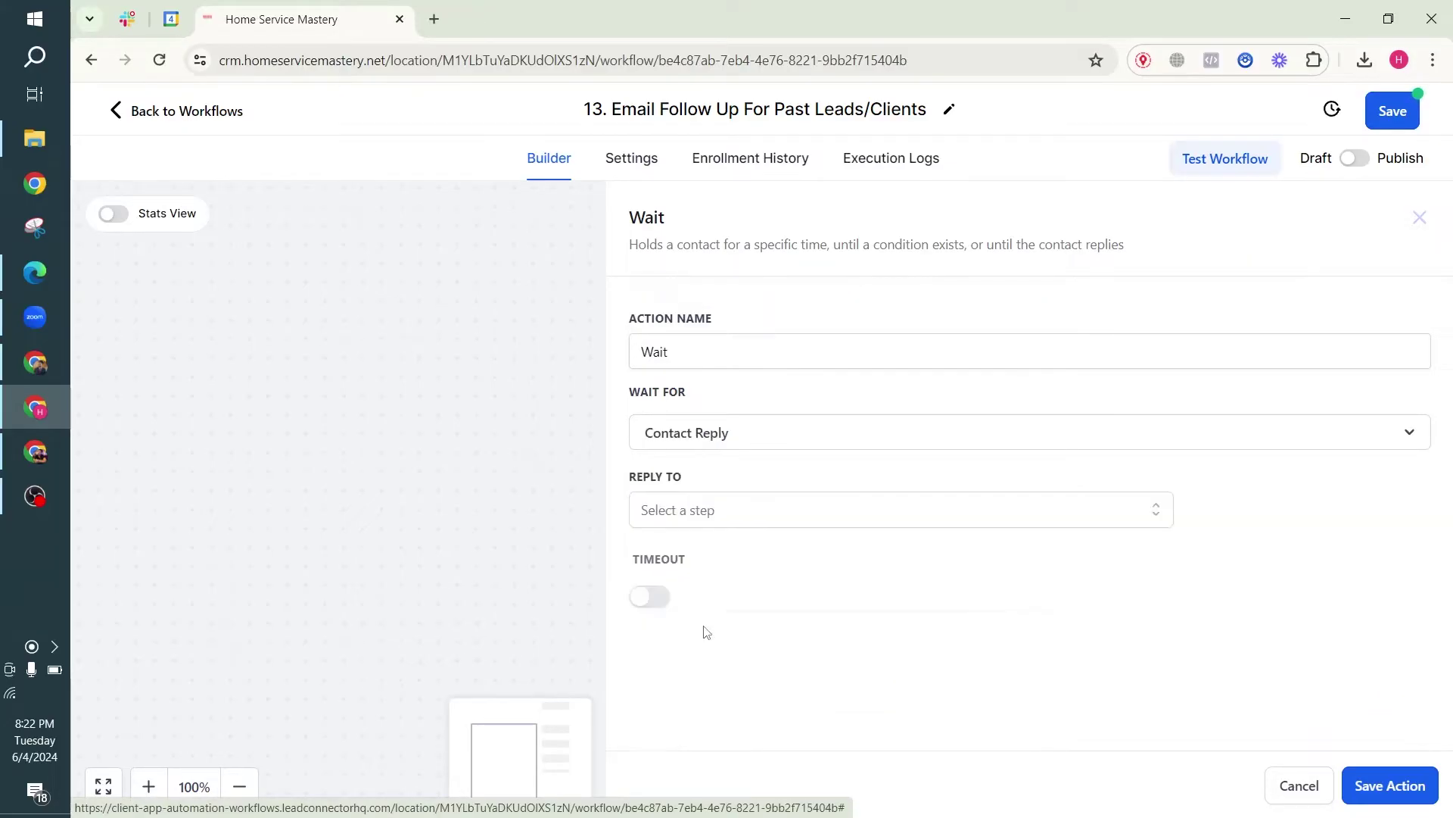
click(685, 521)
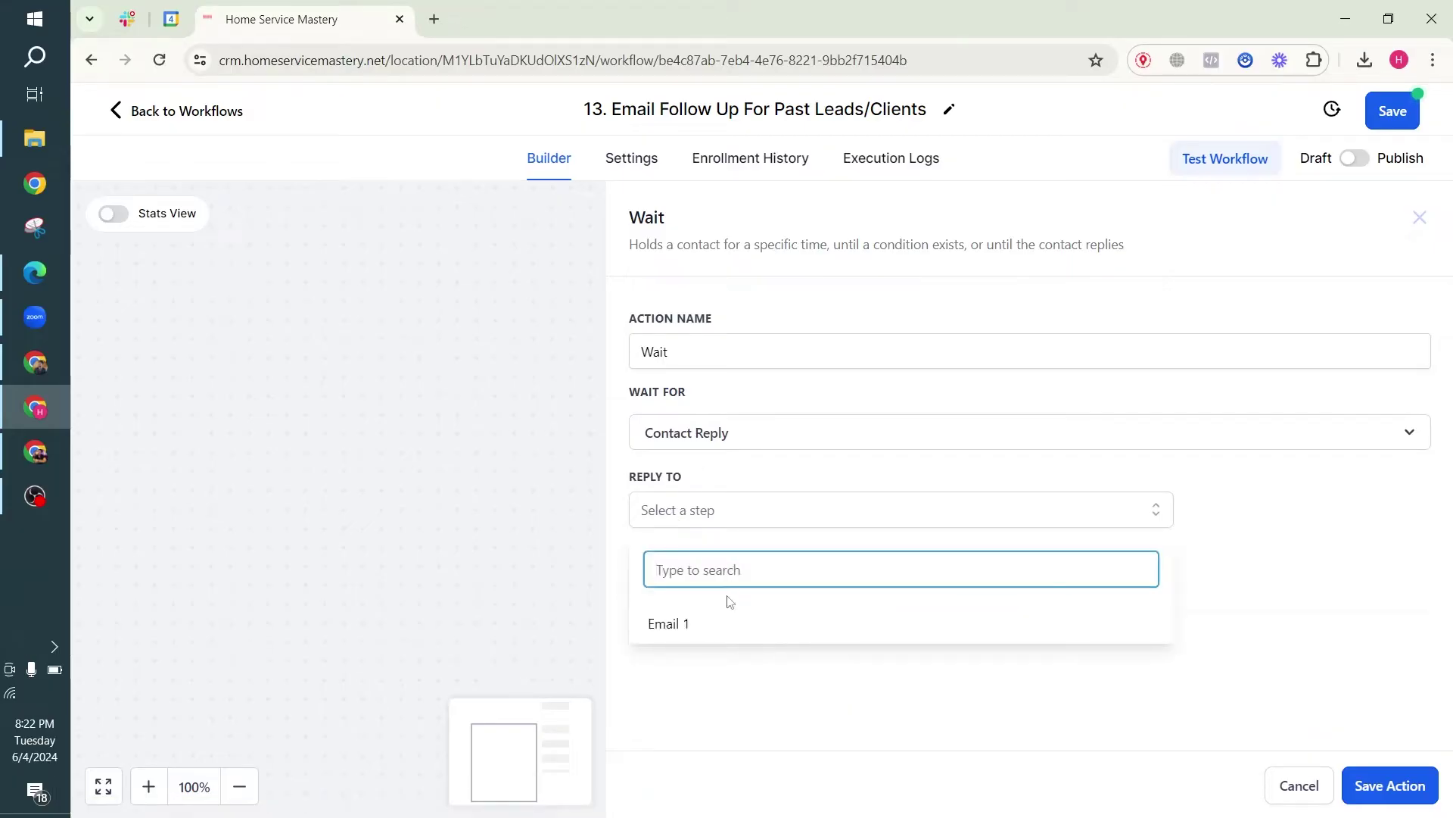
click(715, 628)
click(754, 406)
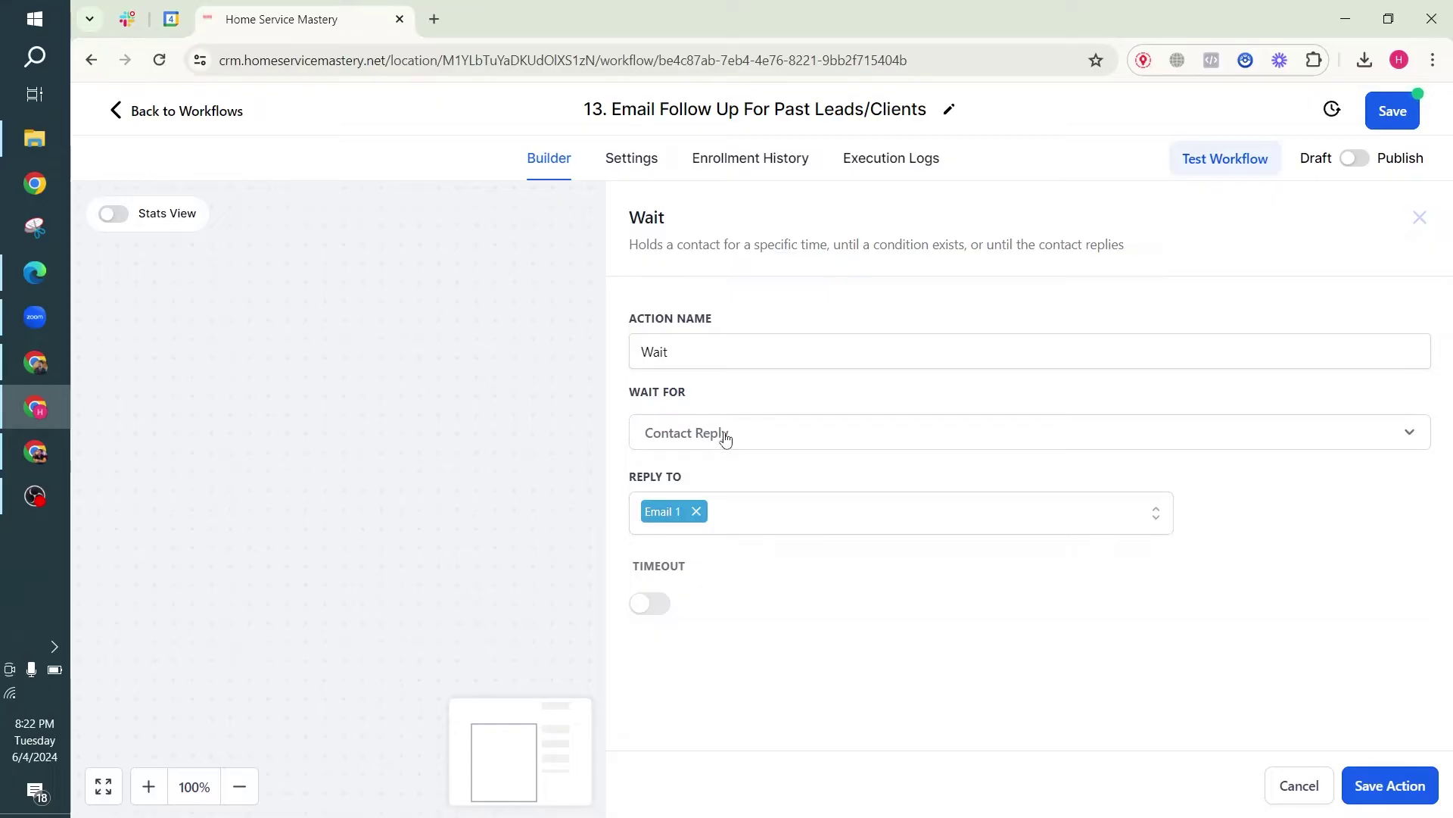
Step: Give the wait a 1-day timeout, name it 'Wait 1 day for contact reply', and save
click(649, 604)
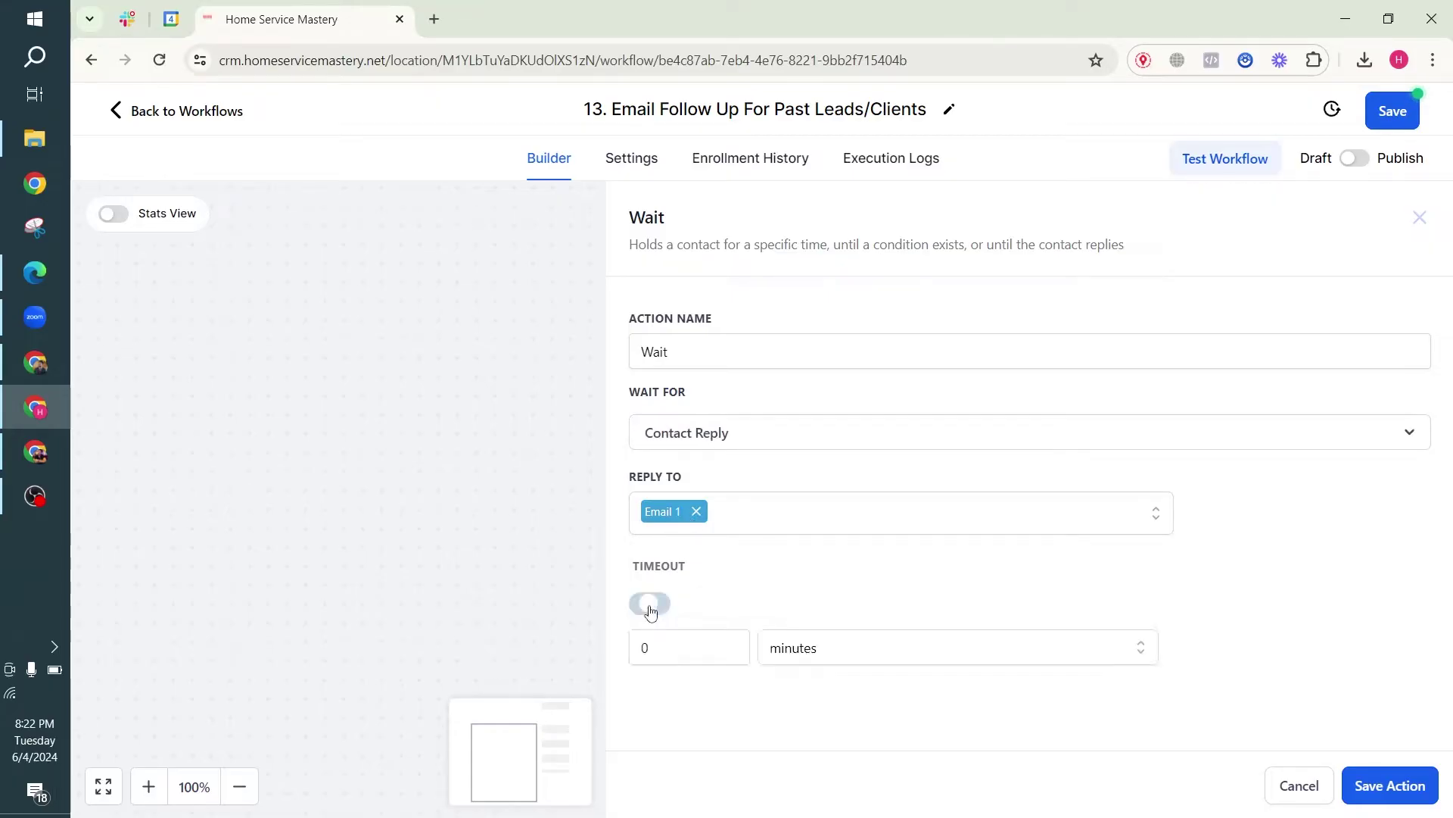
click(681, 648)
text(1)
click(820, 642)
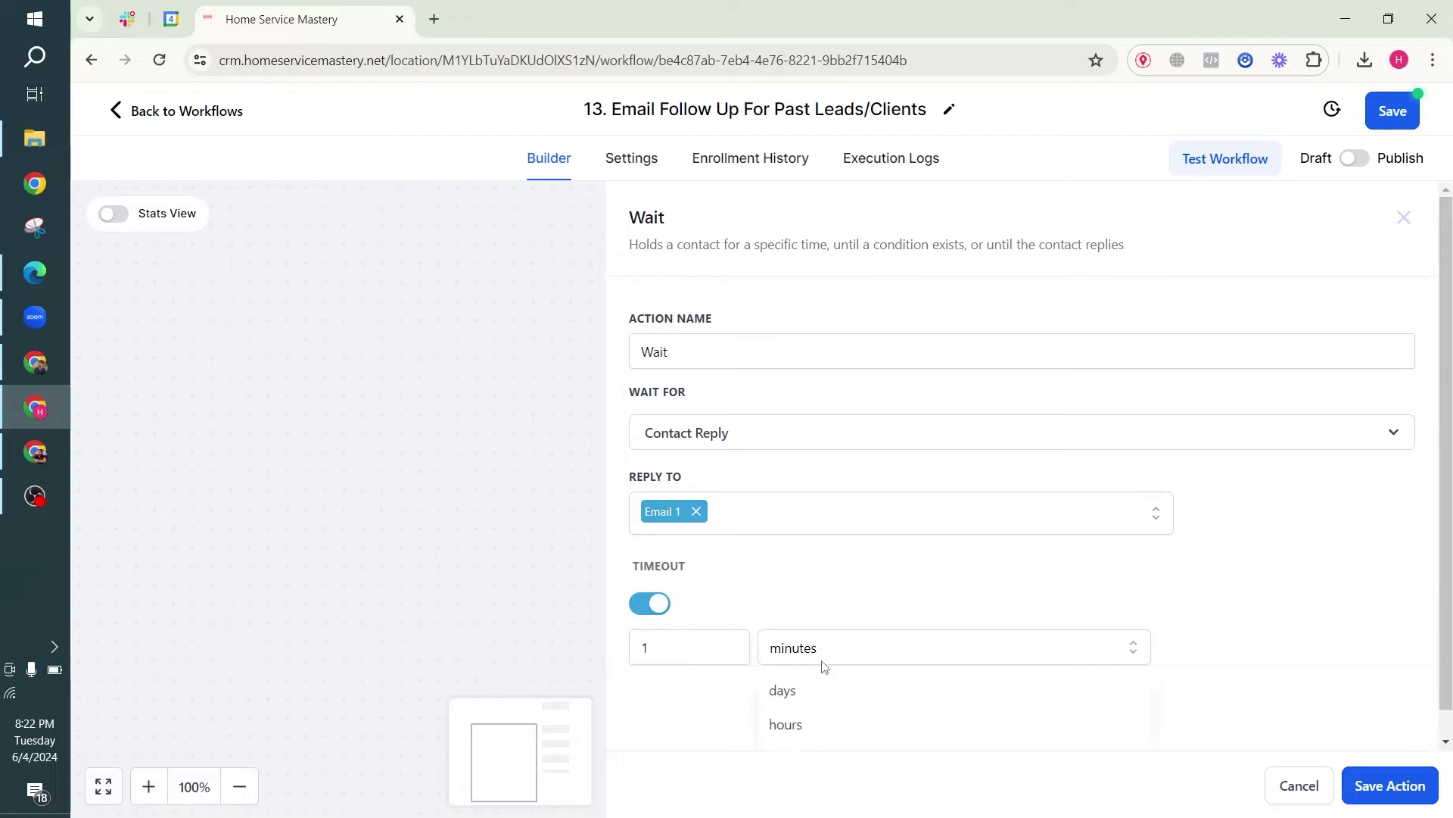
click(812, 689)
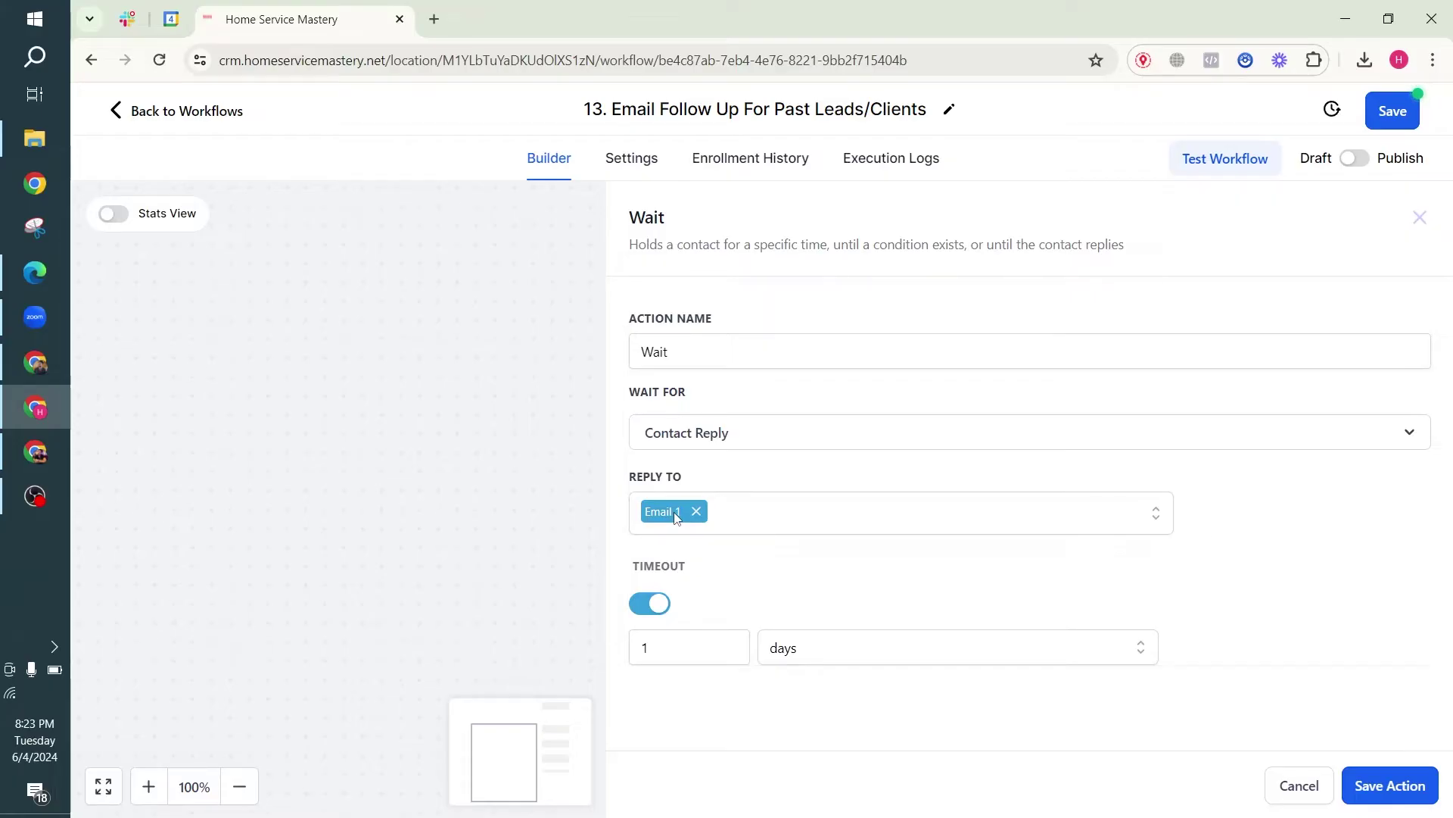
click(703, 353)
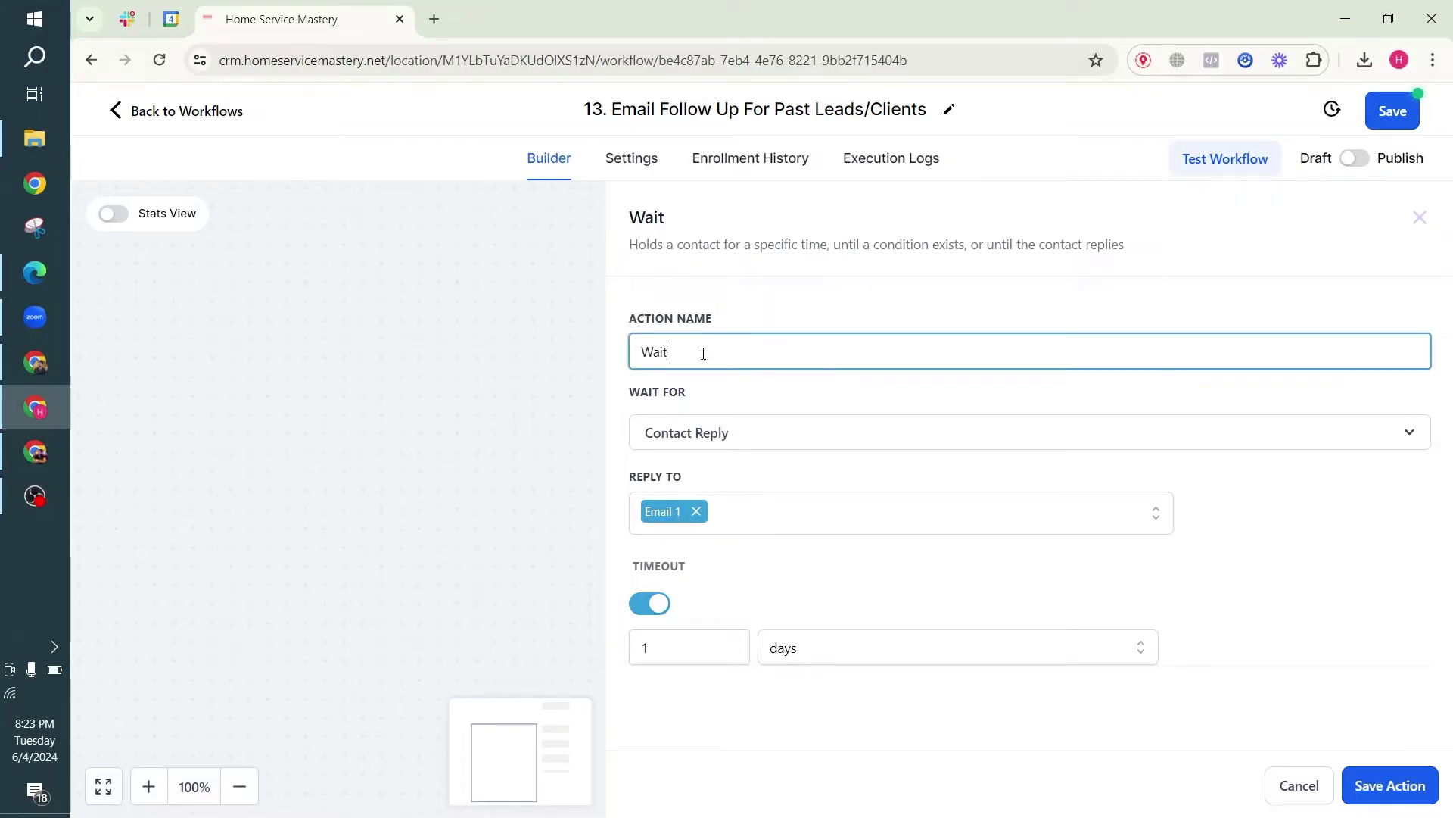
text(1 day for contact reply)
click(1388, 785)
scroll(739, 528, down, 2)
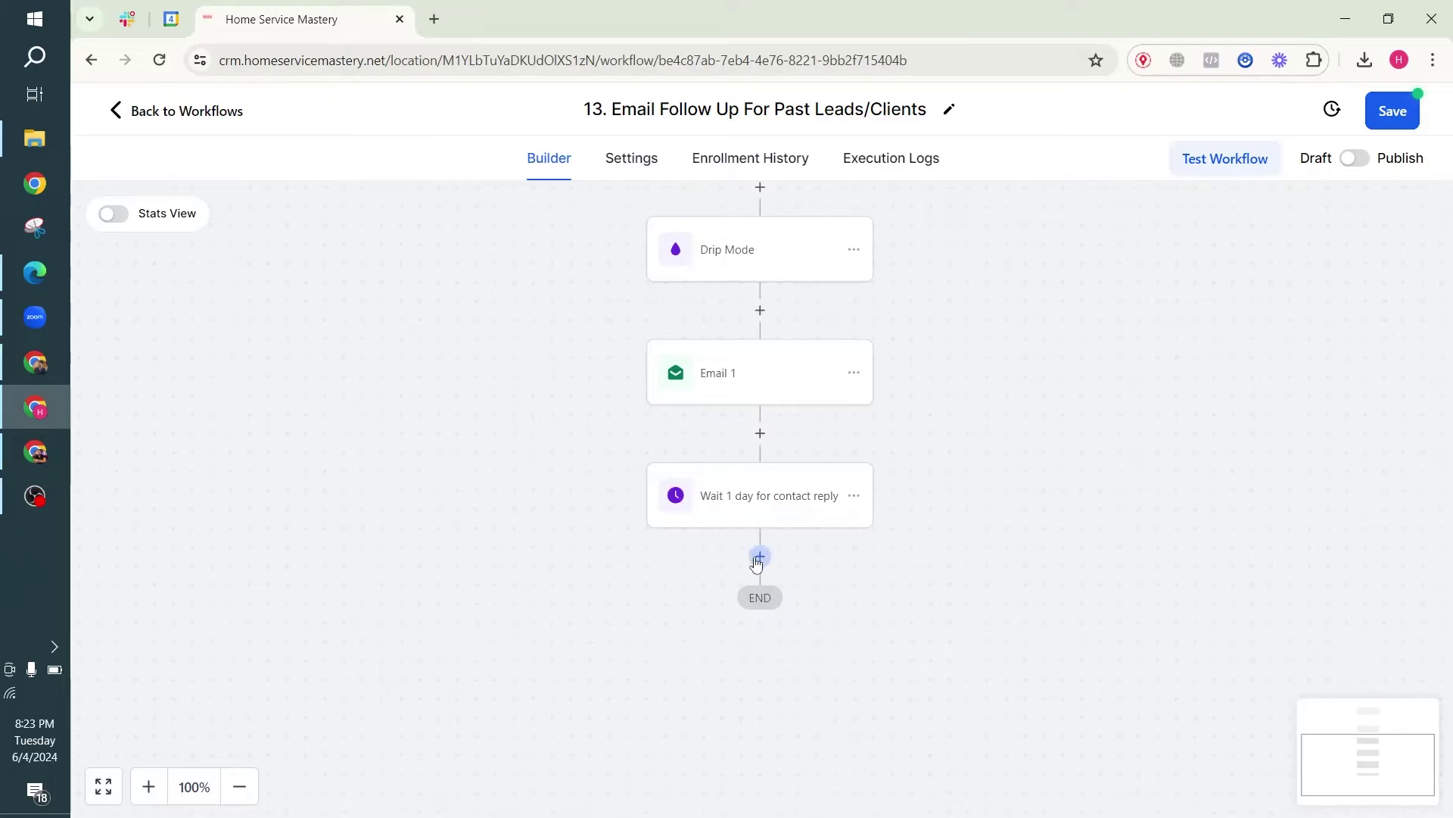
Step: Add an If / Else condition named 'Replied?' with its first branch renamed 'Positive'
click(760, 556)
text(if)
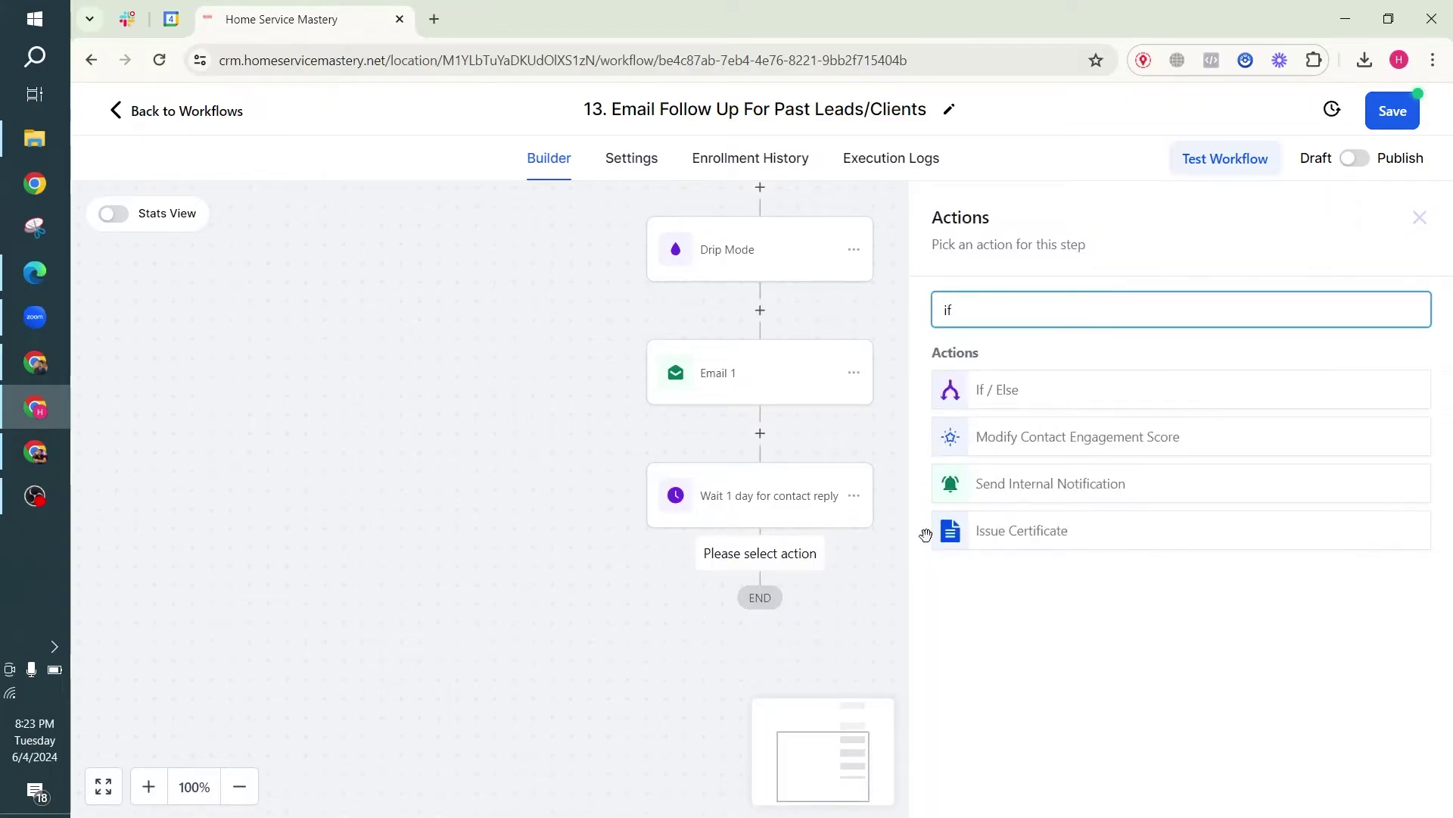
click(1026, 393)
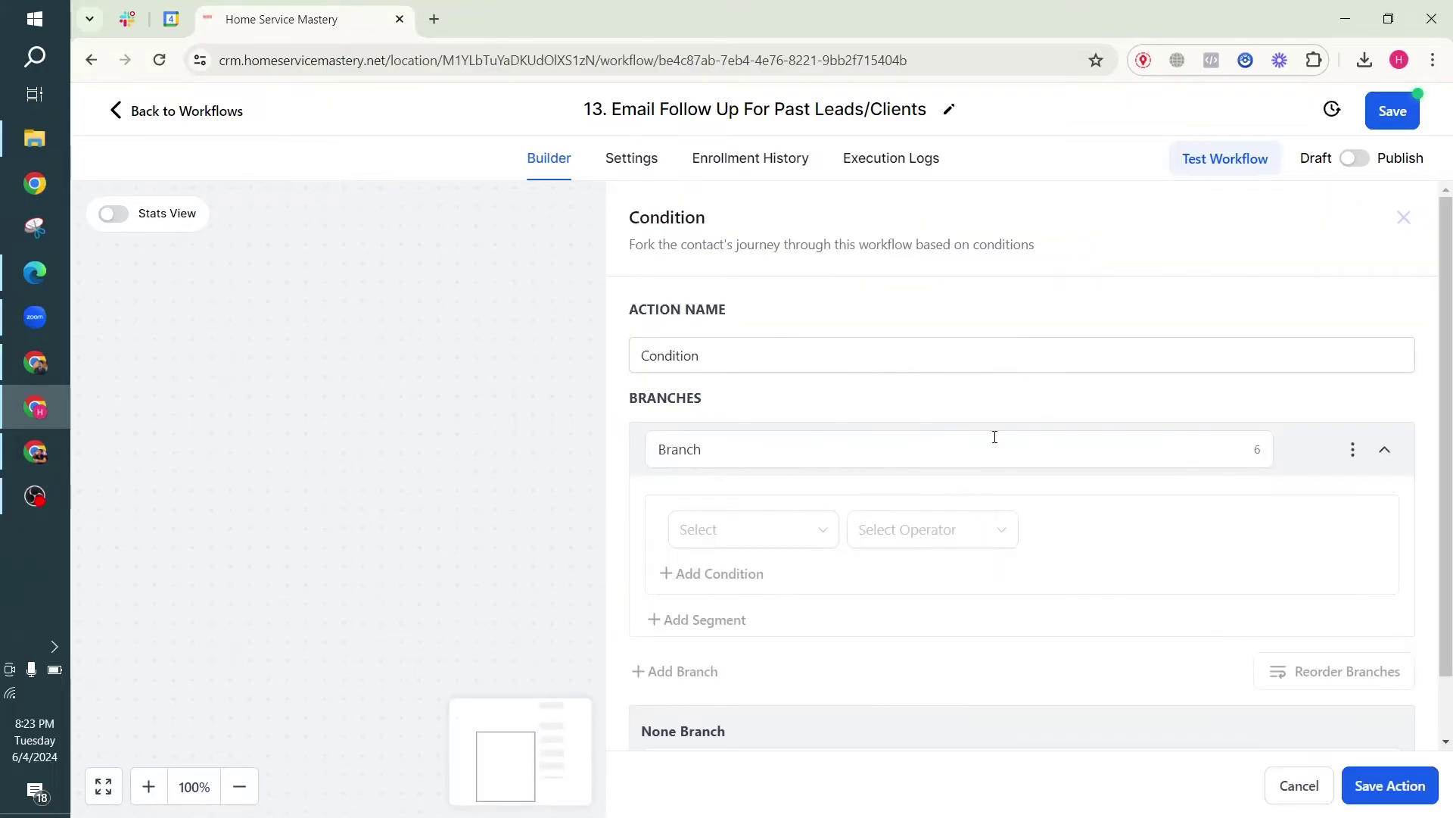
click(945, 454)
key(ctrl+a)
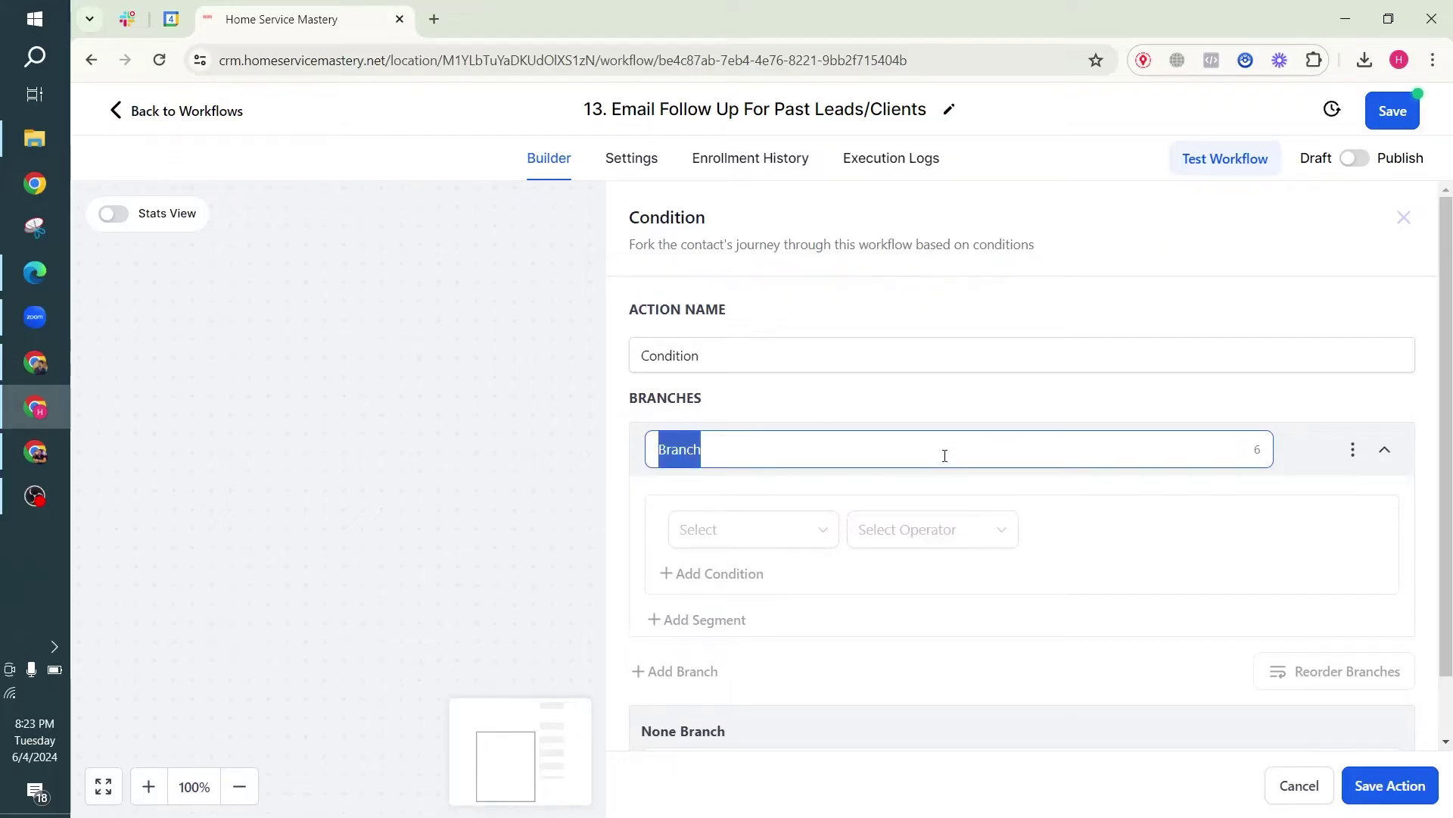
click(741, 358)
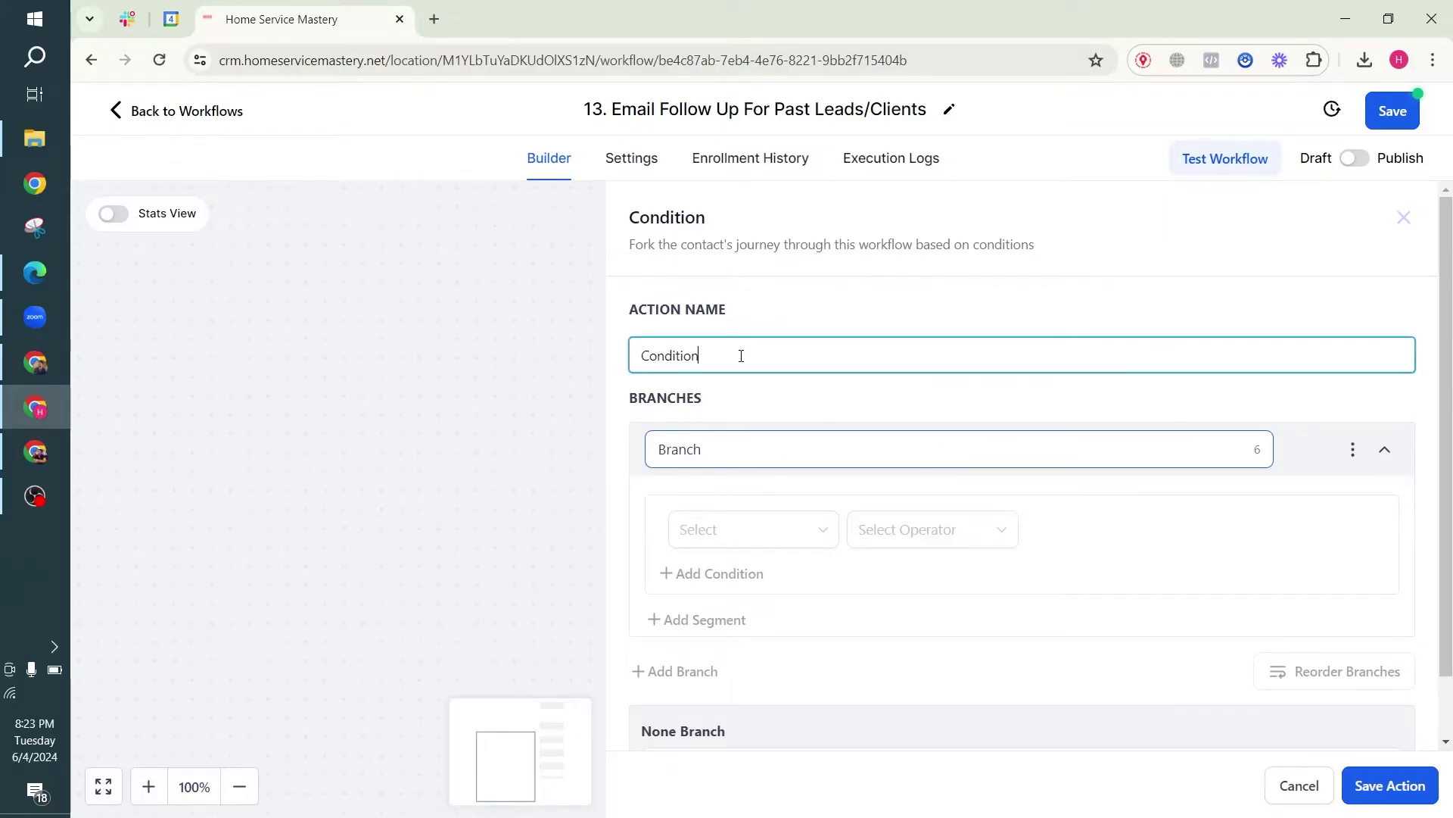
key(ctrl+a)
text(Rep)
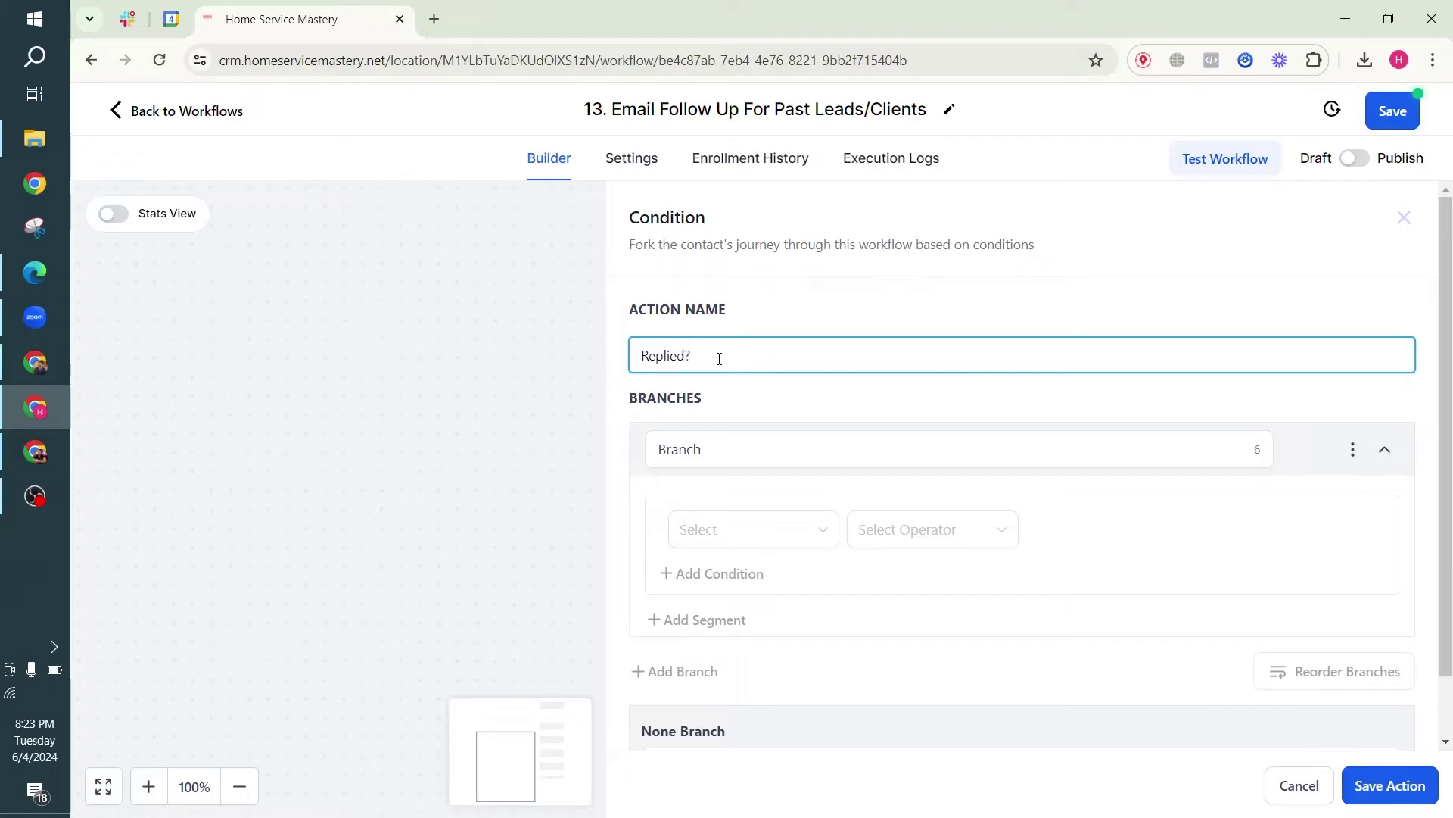
click(741, 452)
key(ctrl+a)
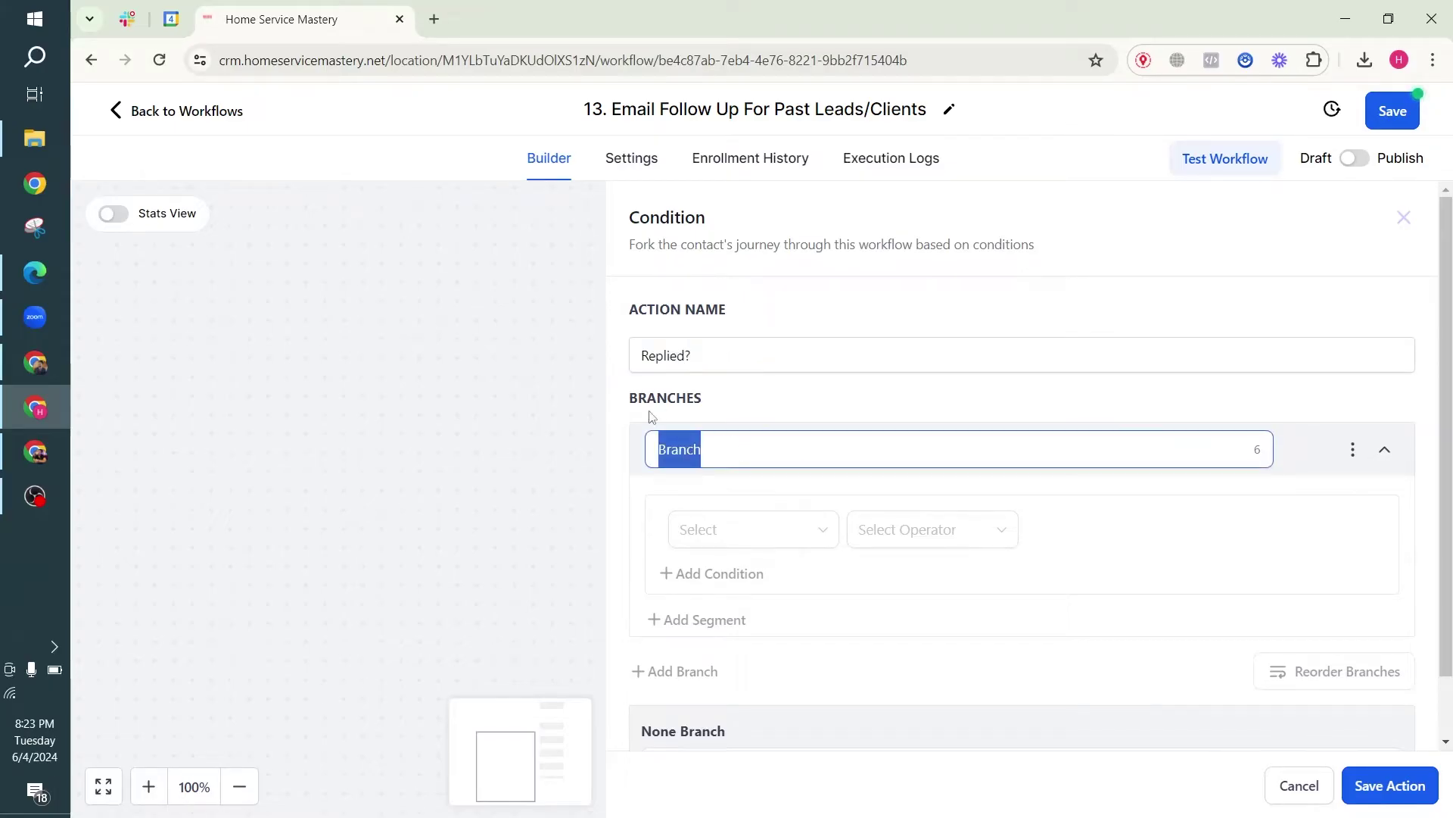
text(Positive)
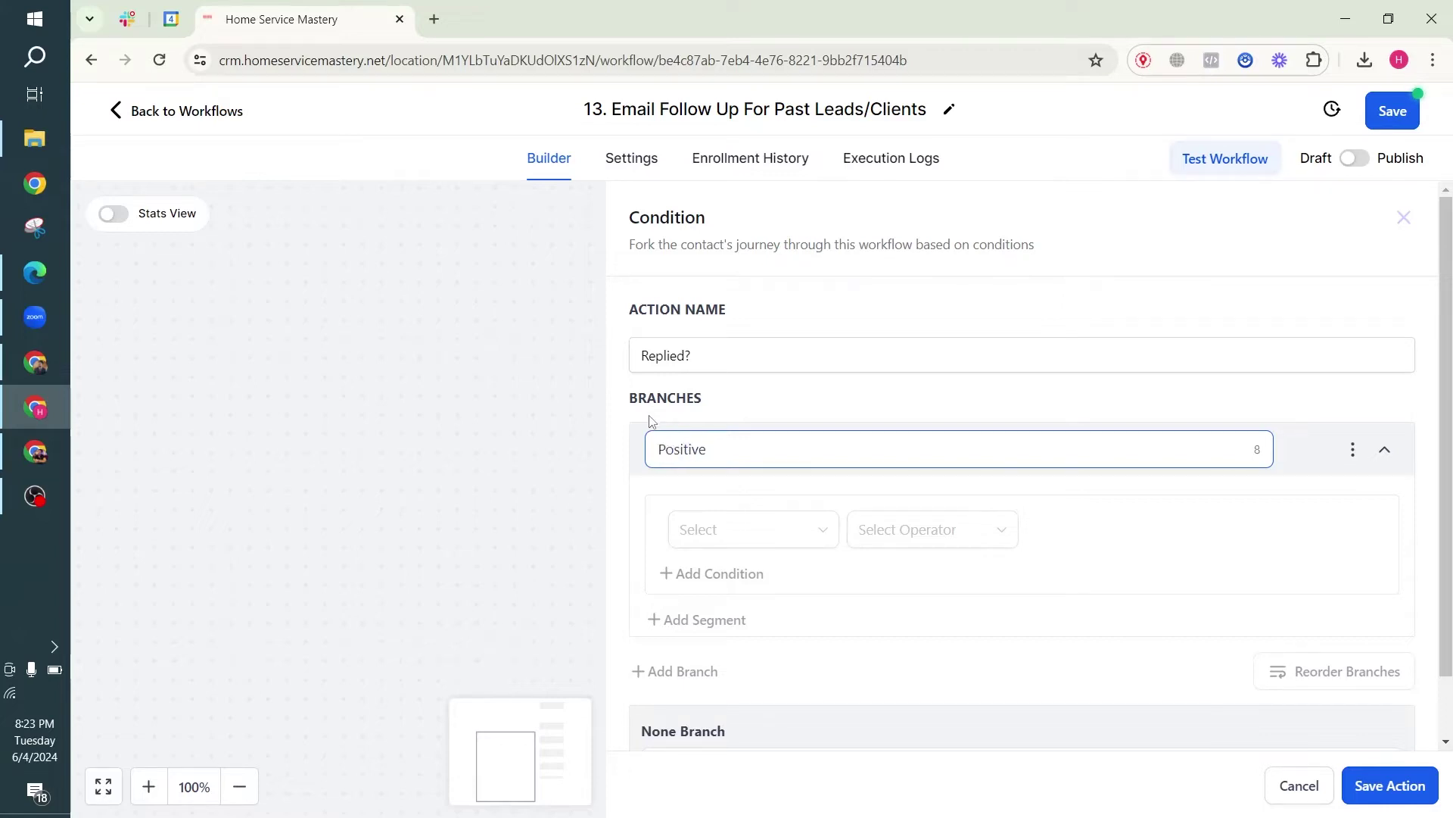
Step: Make the Positive branch check Contact Reply intent type is Positive/Yes
scroll(666, 454, down, 1)
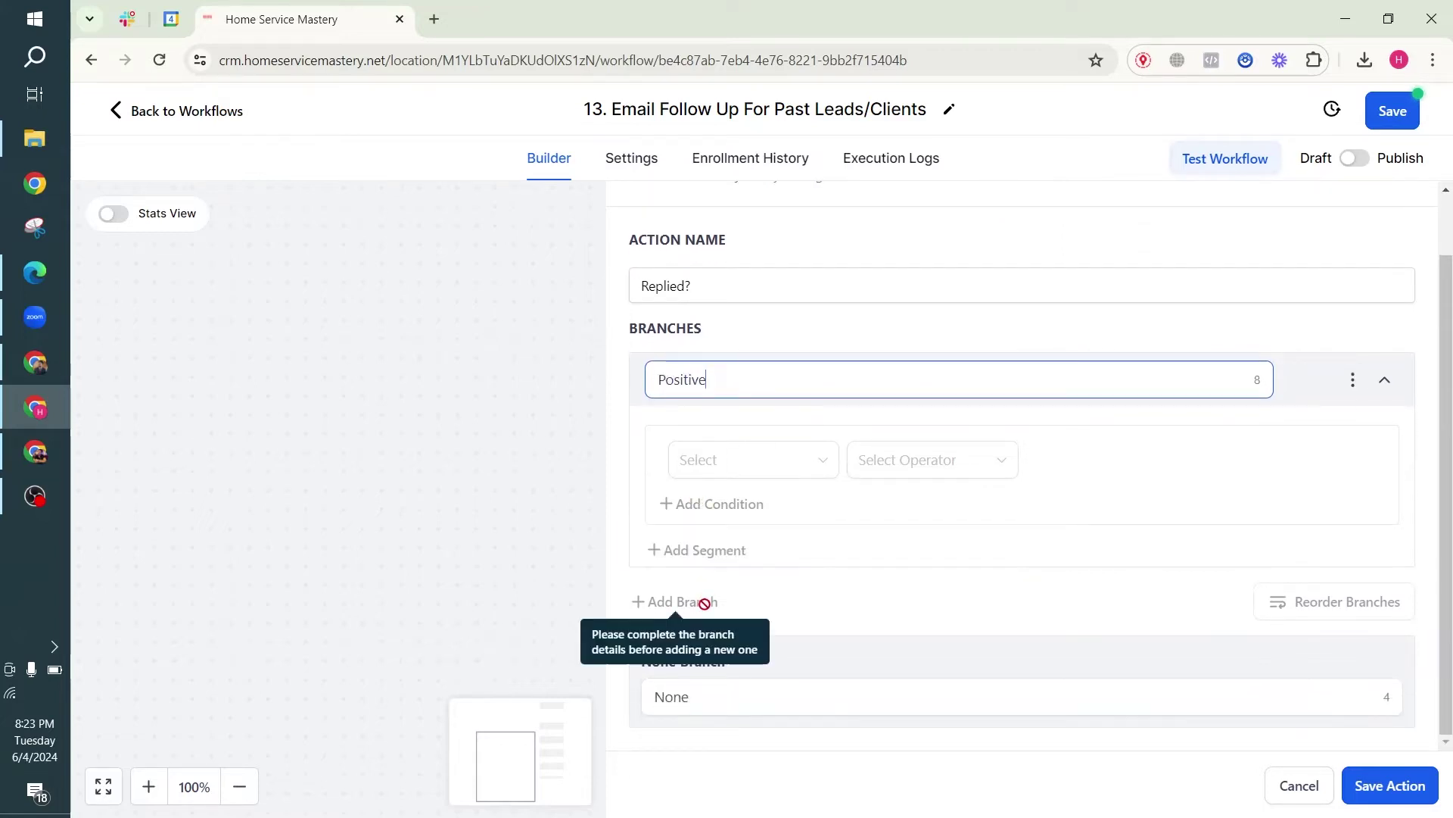
click(741, 466)
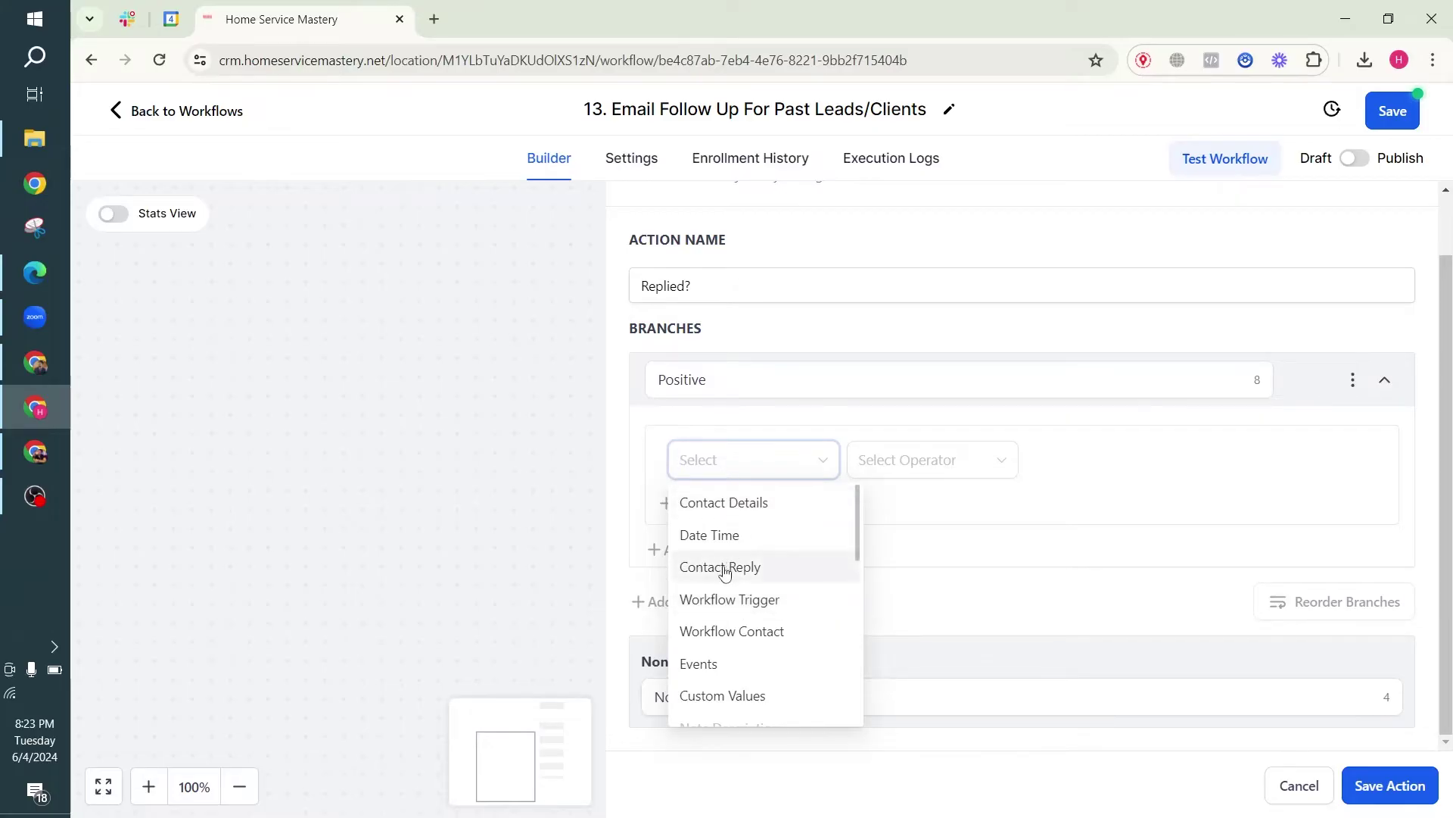
click(727, 567)
click(757, 567)
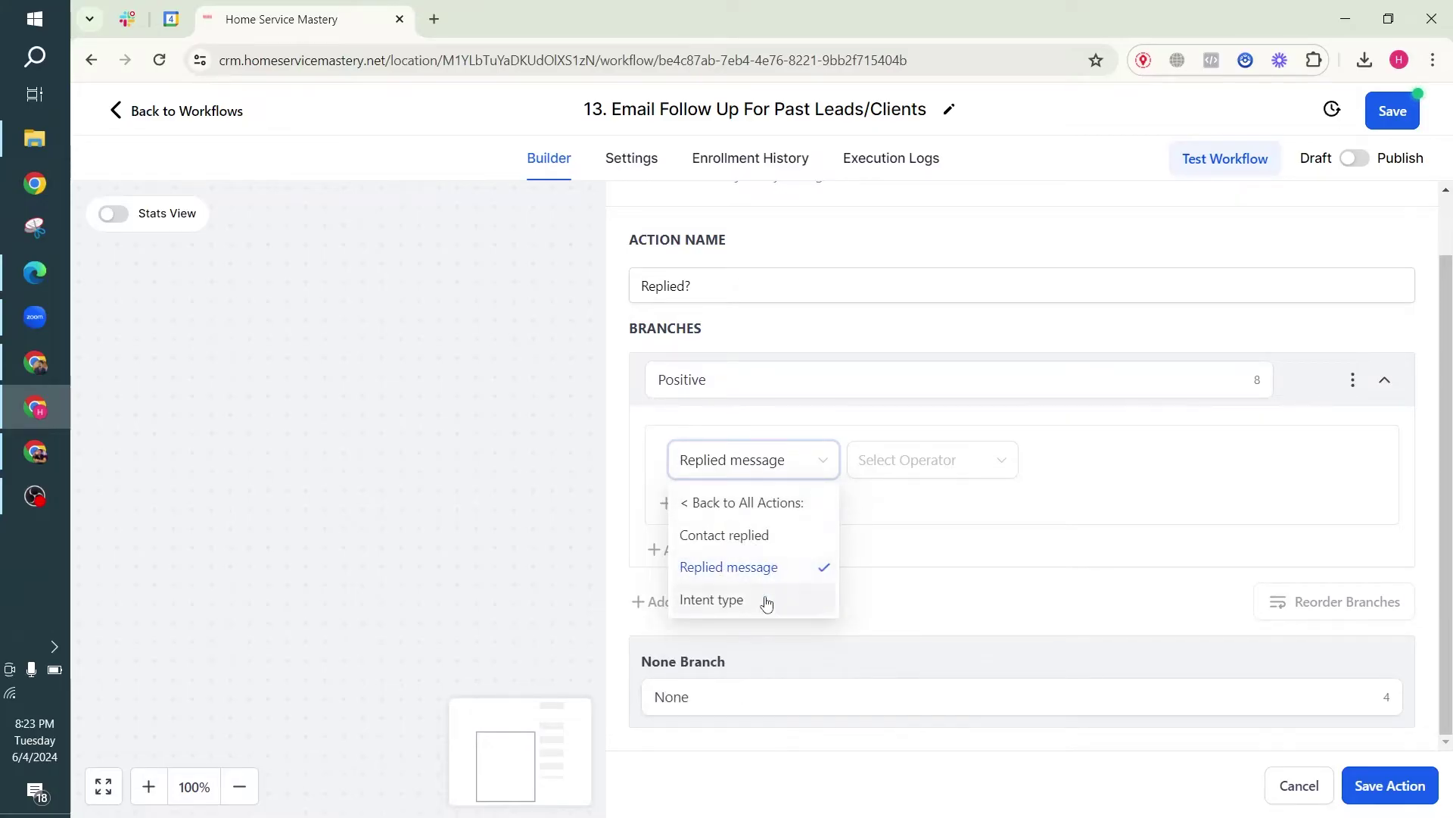
click(765, 600)
click(931, 460)
click(950, 500)
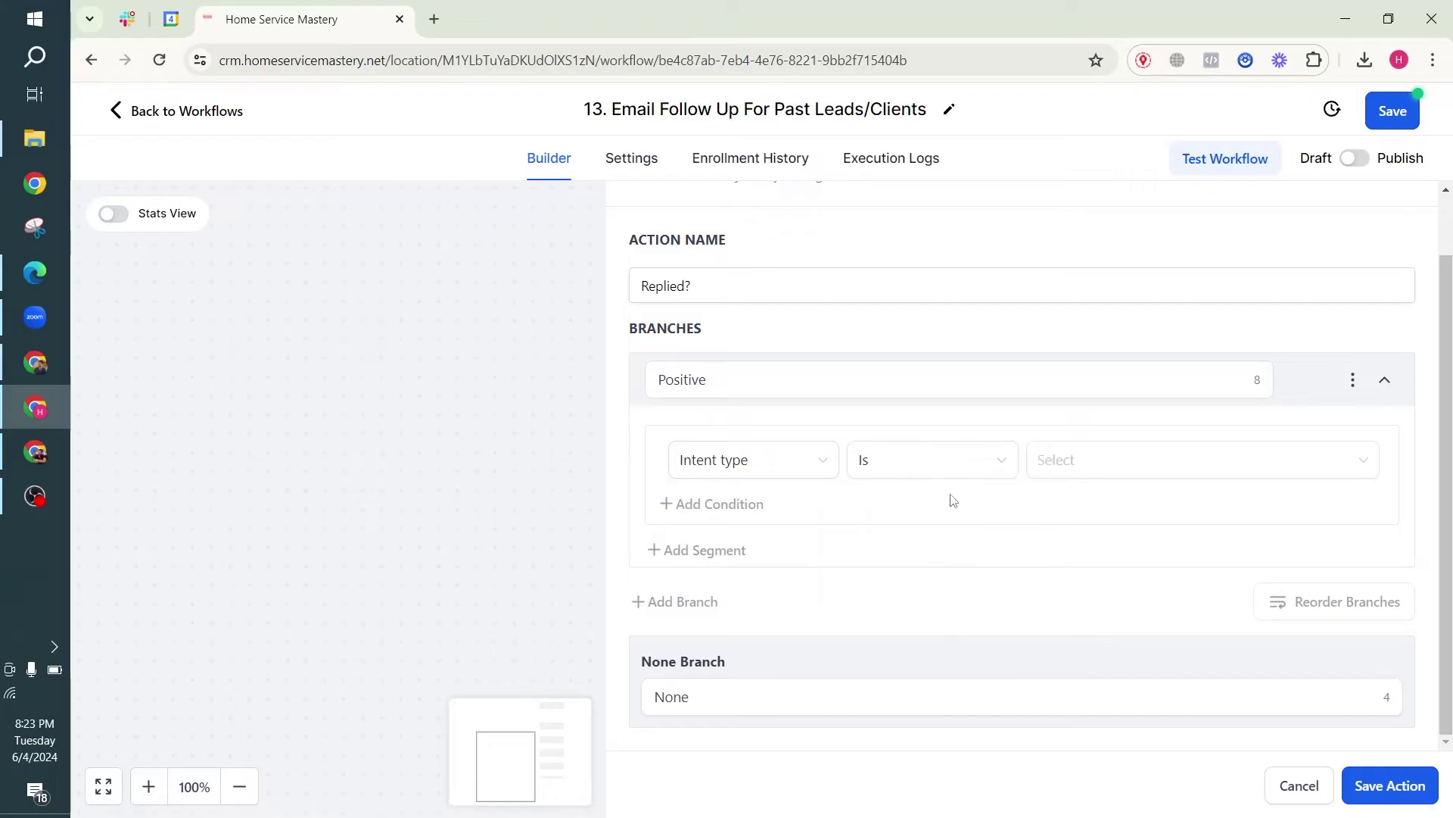
click(1061, 474)
click(1062, 508)
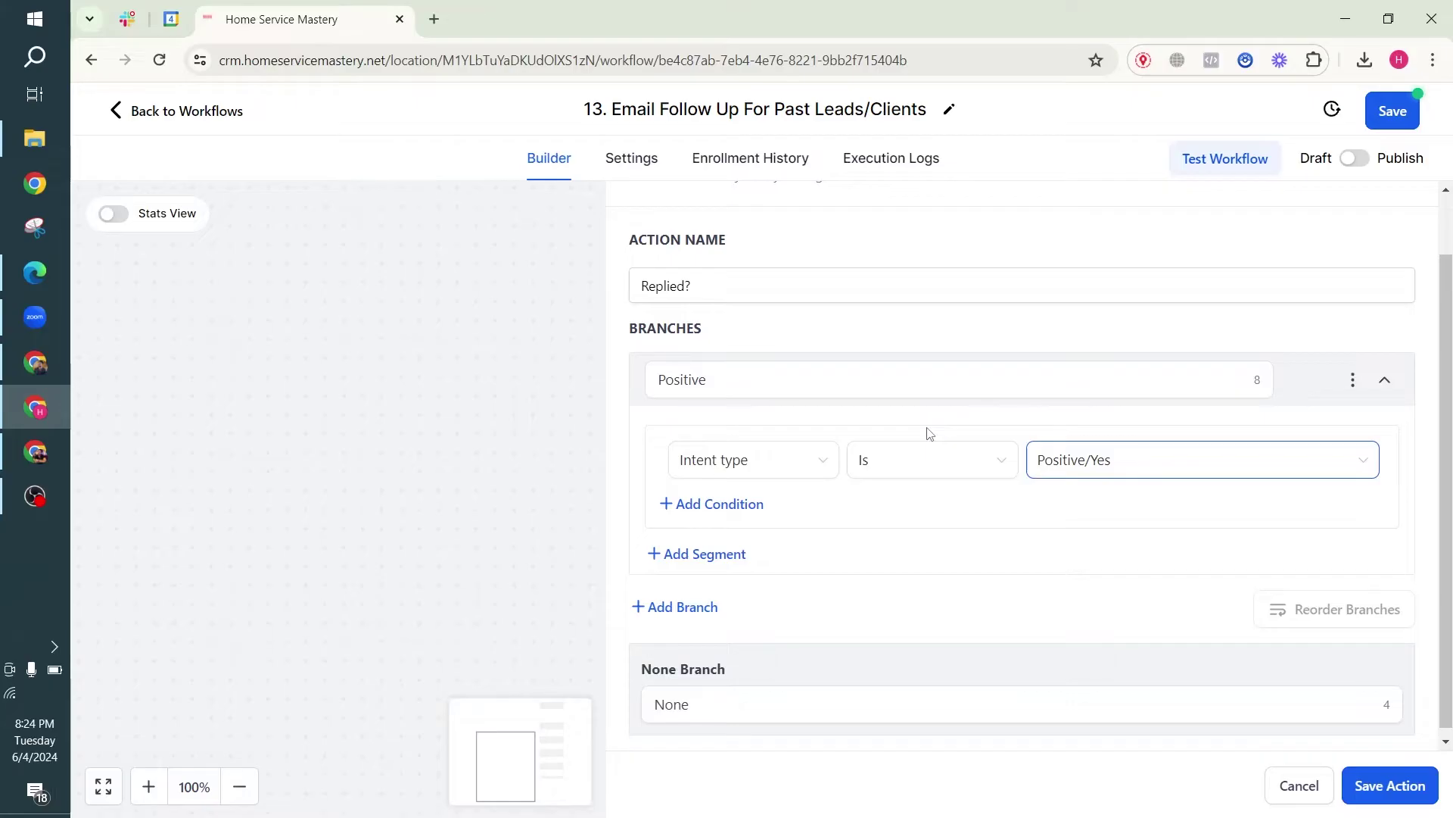
scroll(916, 447, down, 1)
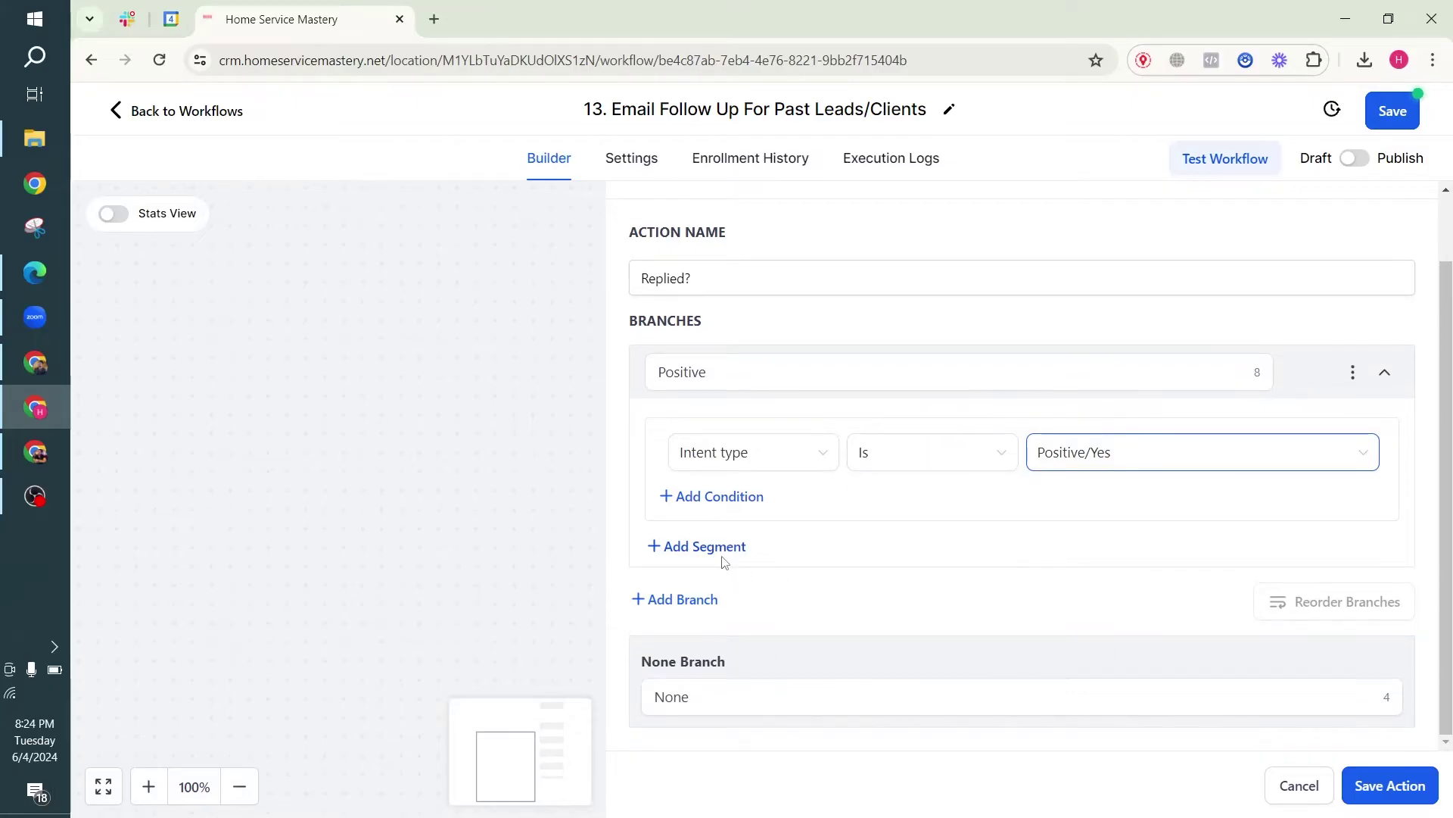
Step: Add a 'Not Positive' branch matching replies whose intent type is not Positive/Yes
click(691, 610)
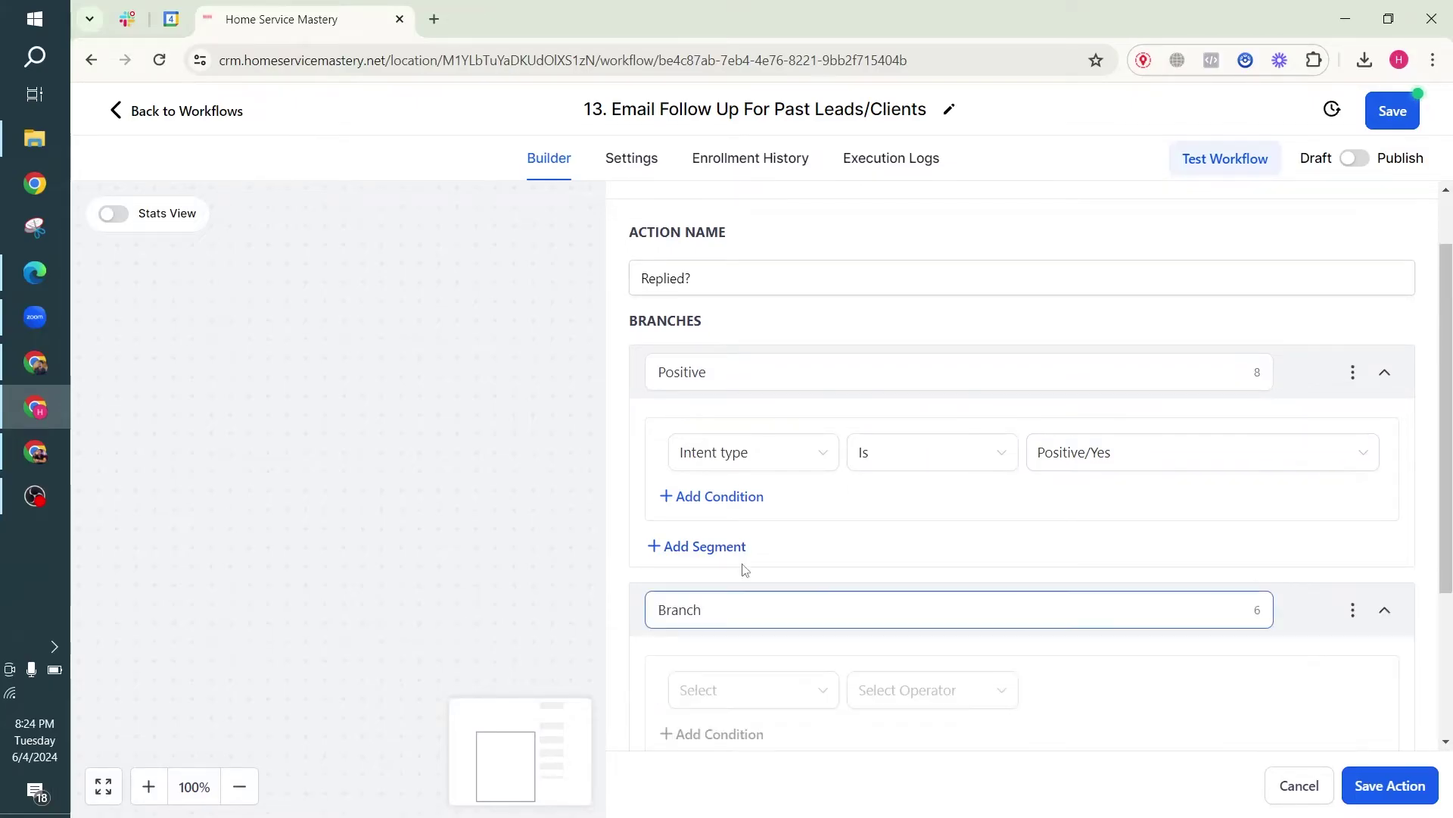
scroll(721, 529, down, 3)
double_click(701, 390)
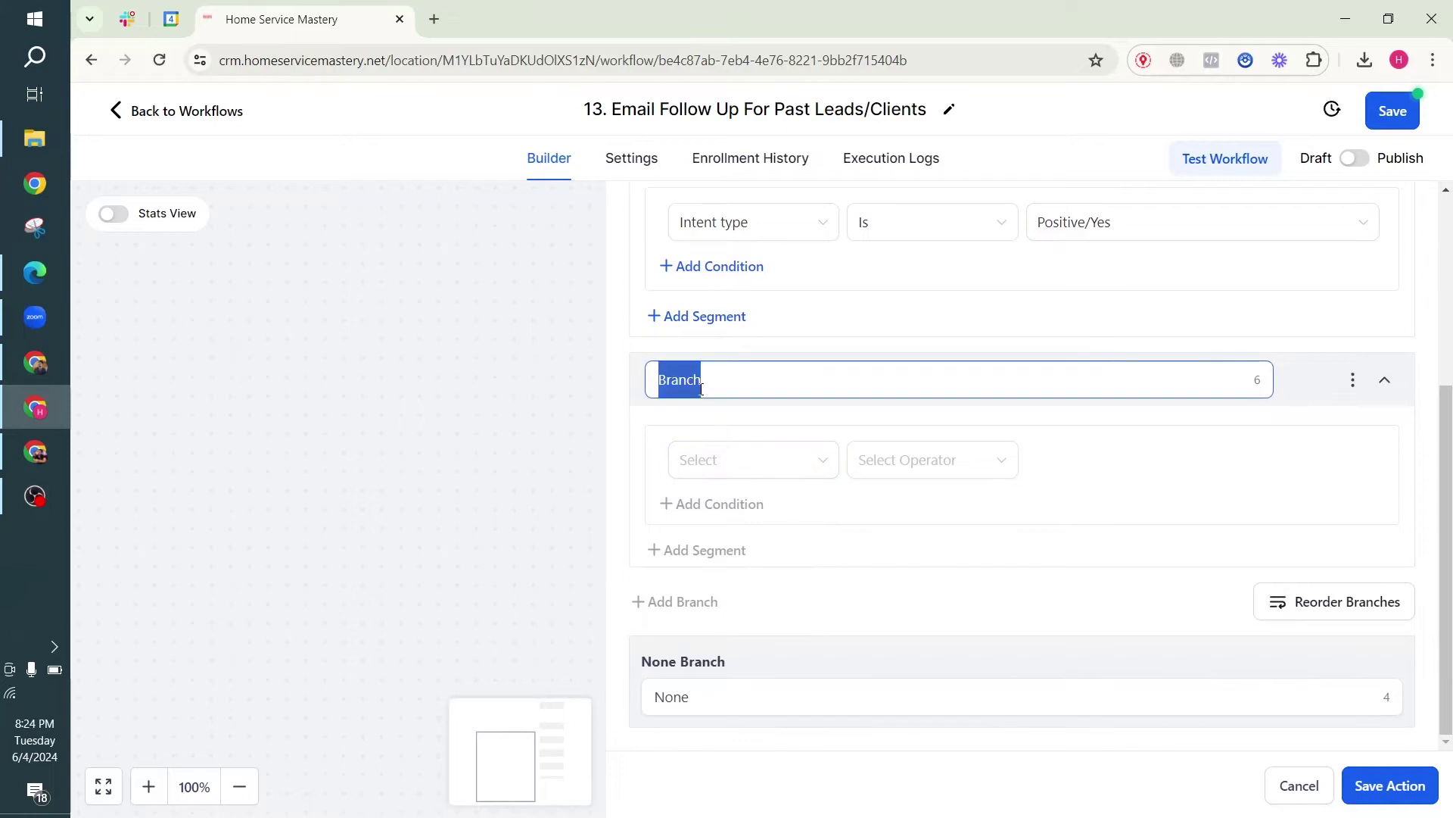
text(Not Positive)
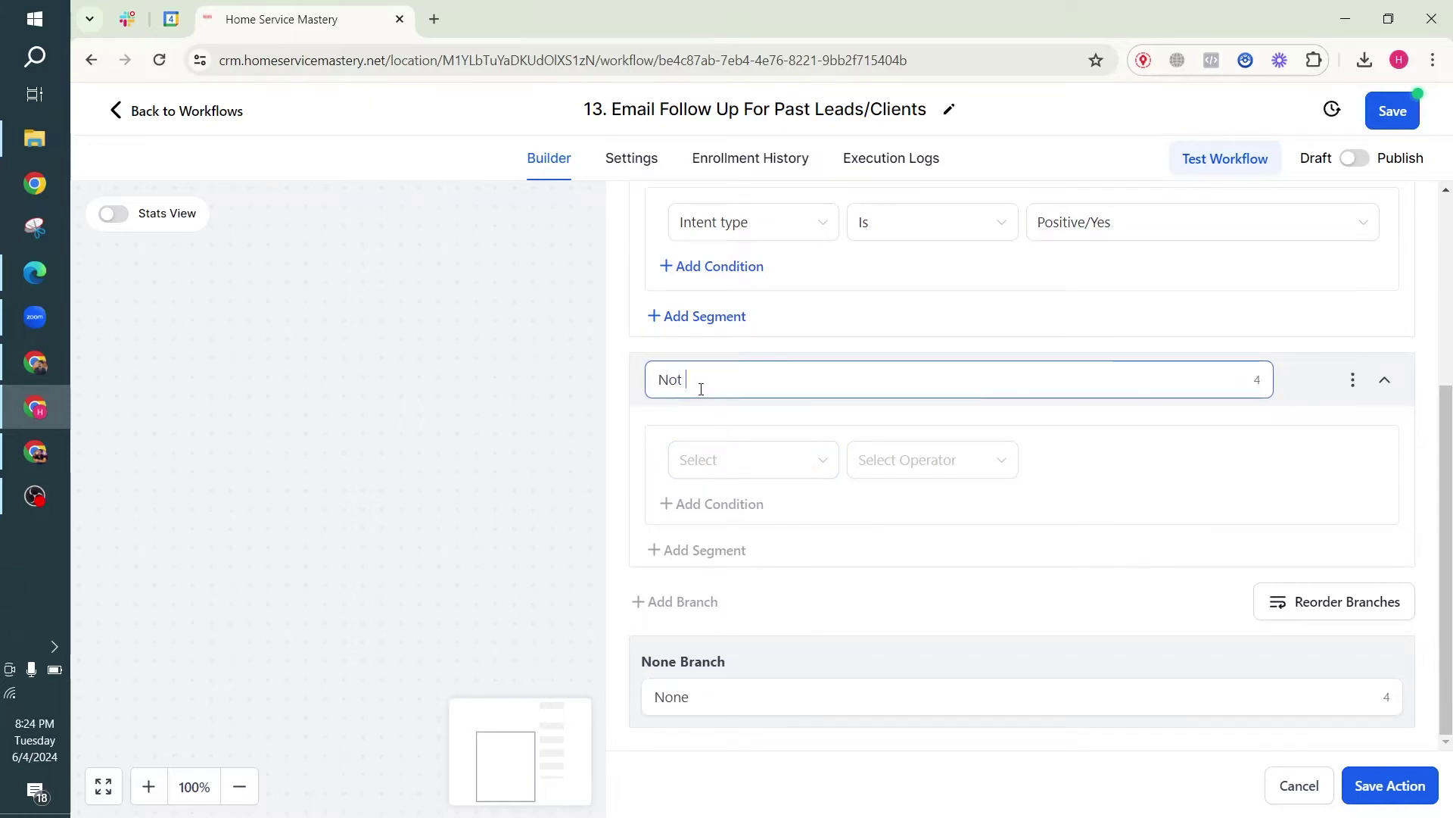
click(748, 461)
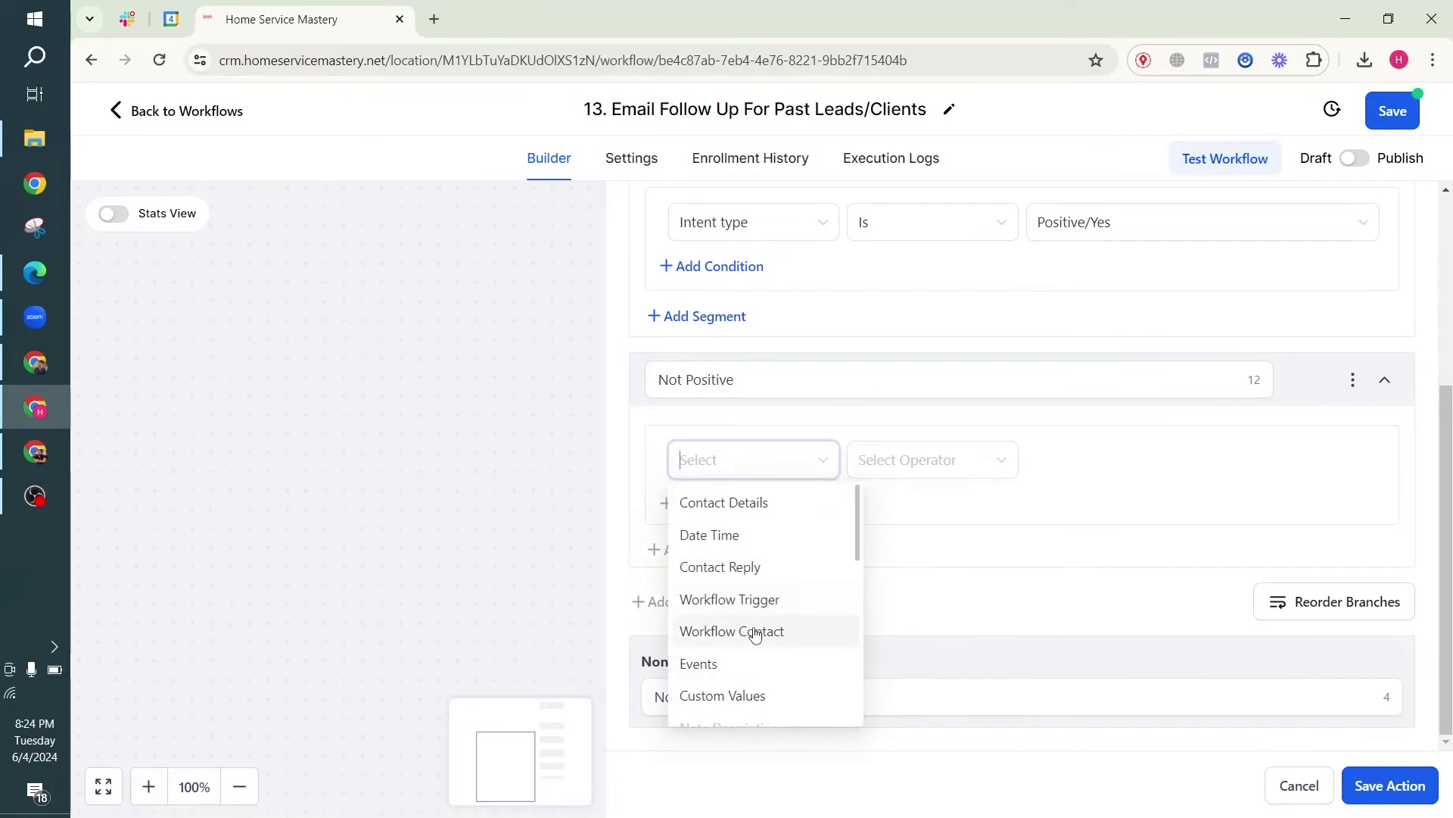
click(725, 568)
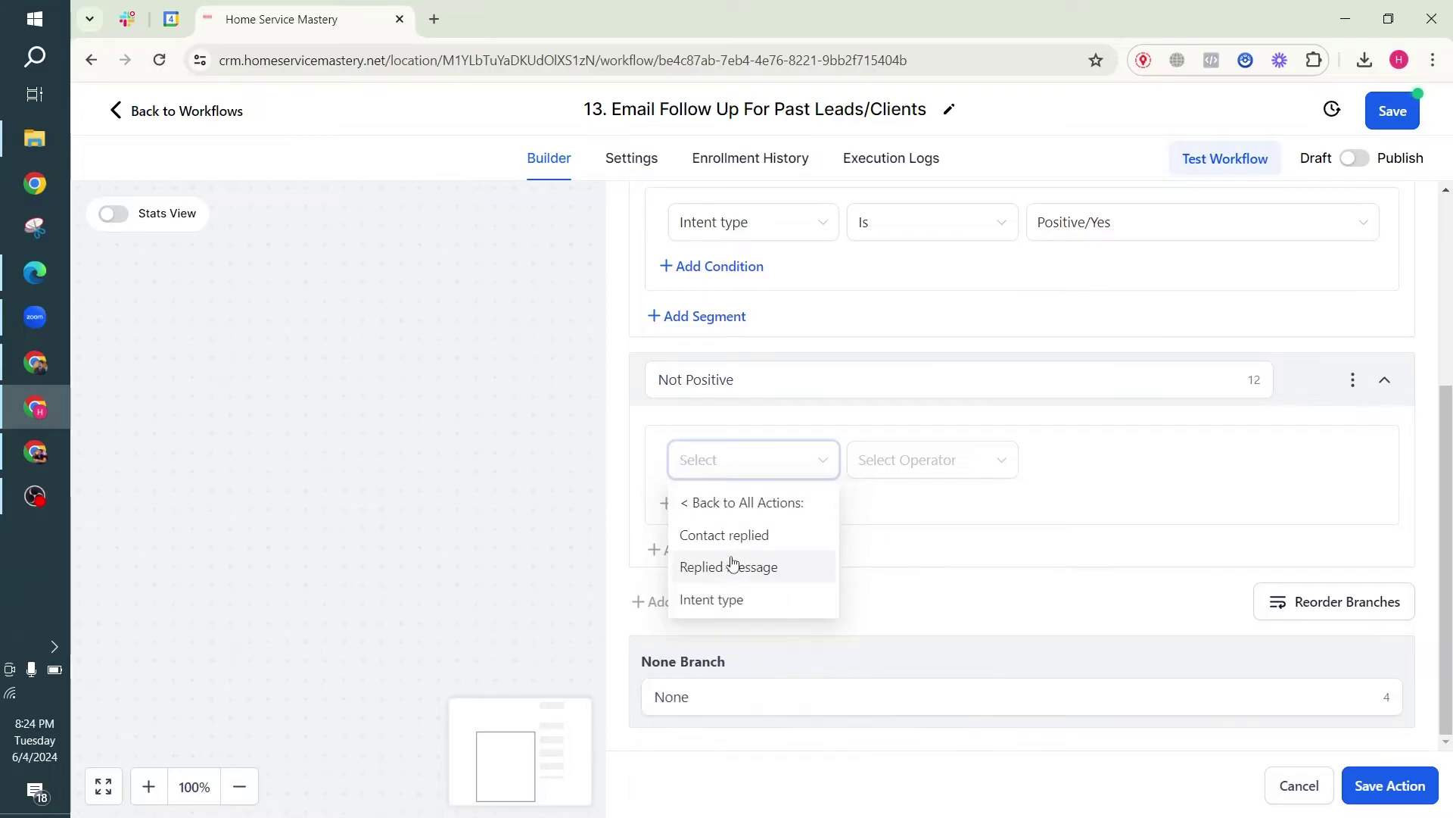
click(739, 601)
click(887, 473)
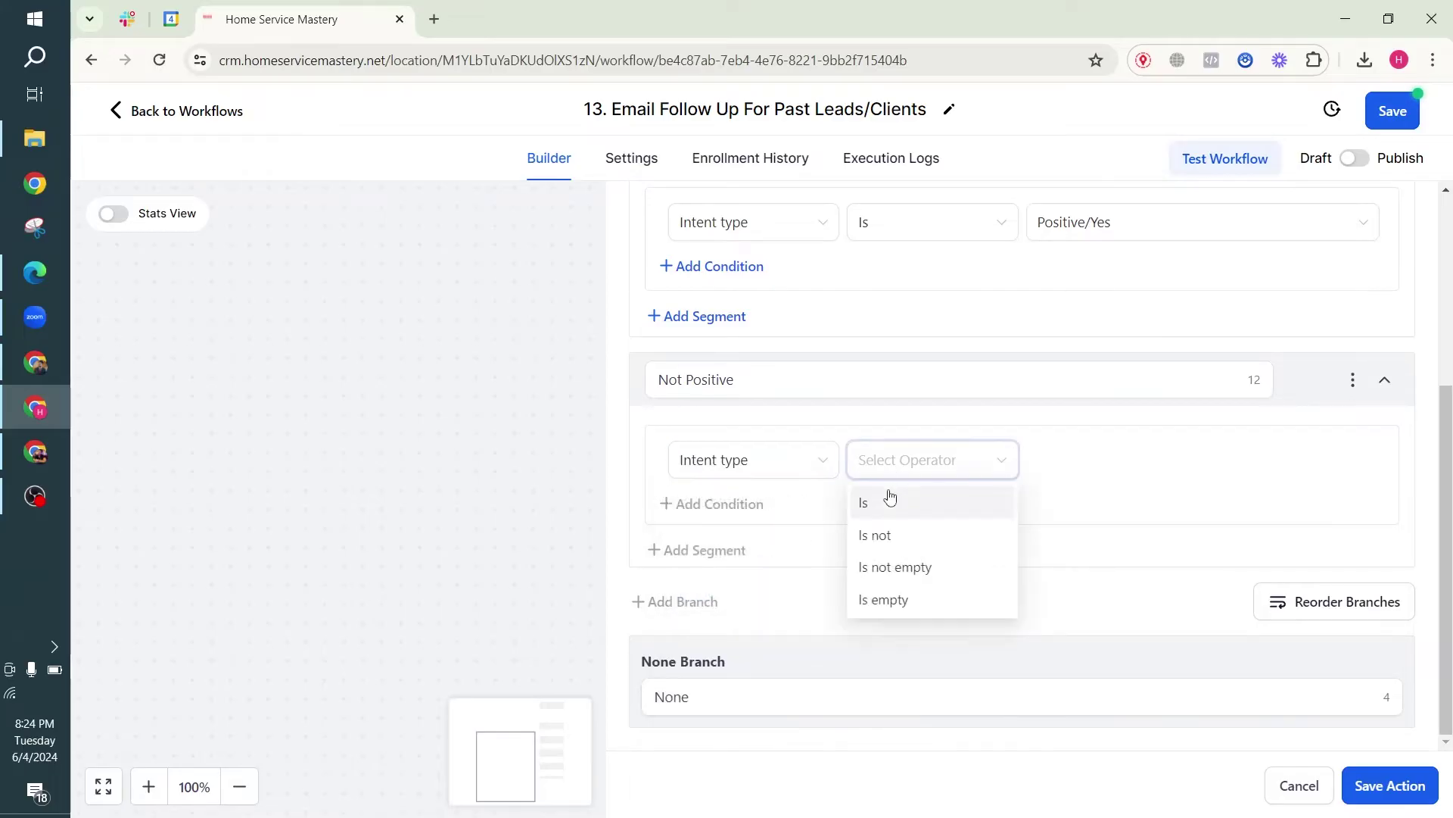
click(899, 542)
click(1069, 471)
click(1084, 504)
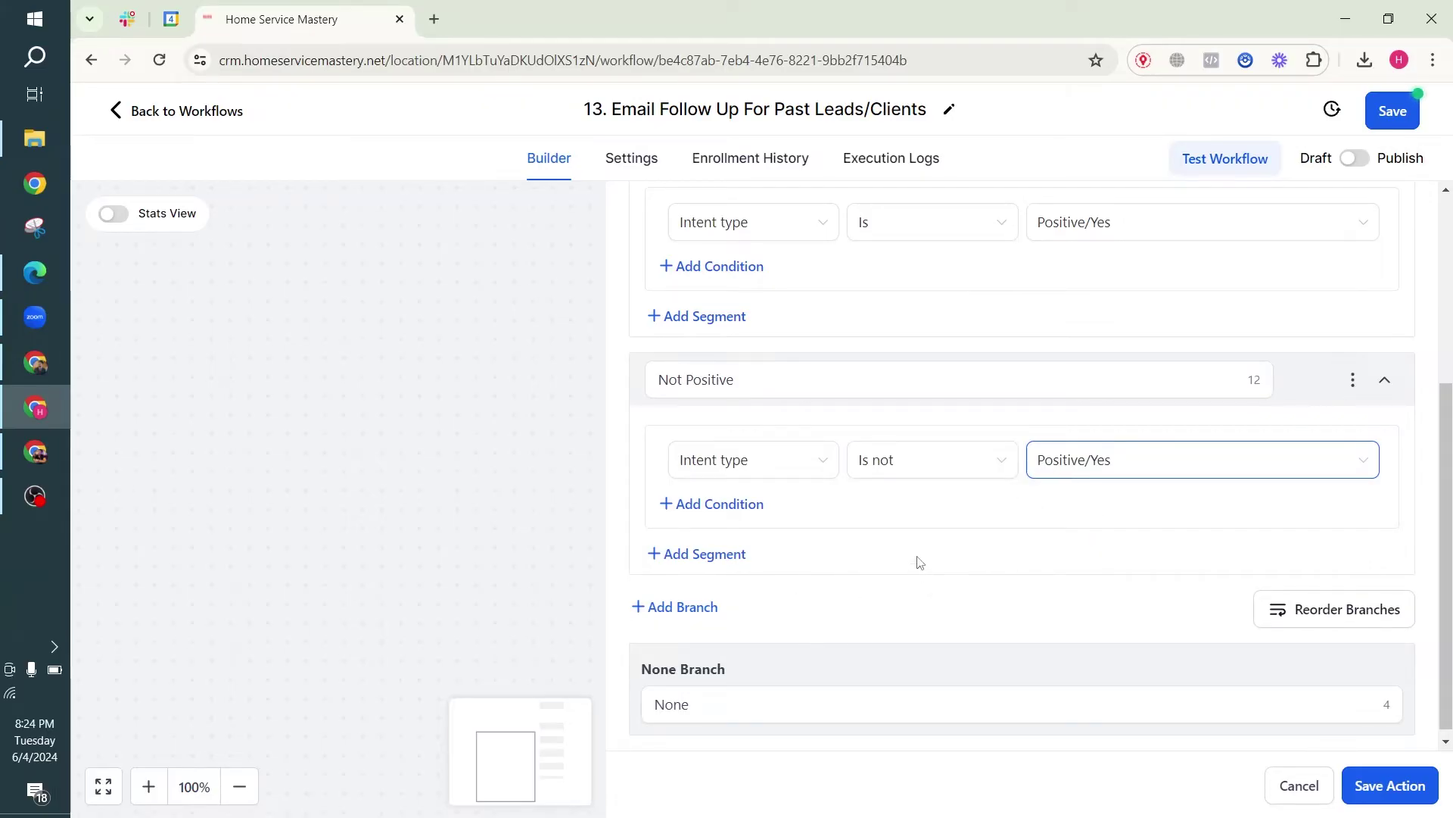
Step: Rename the None fallback branch to 'Not Replied' and save the condition
double_click(729, 704)
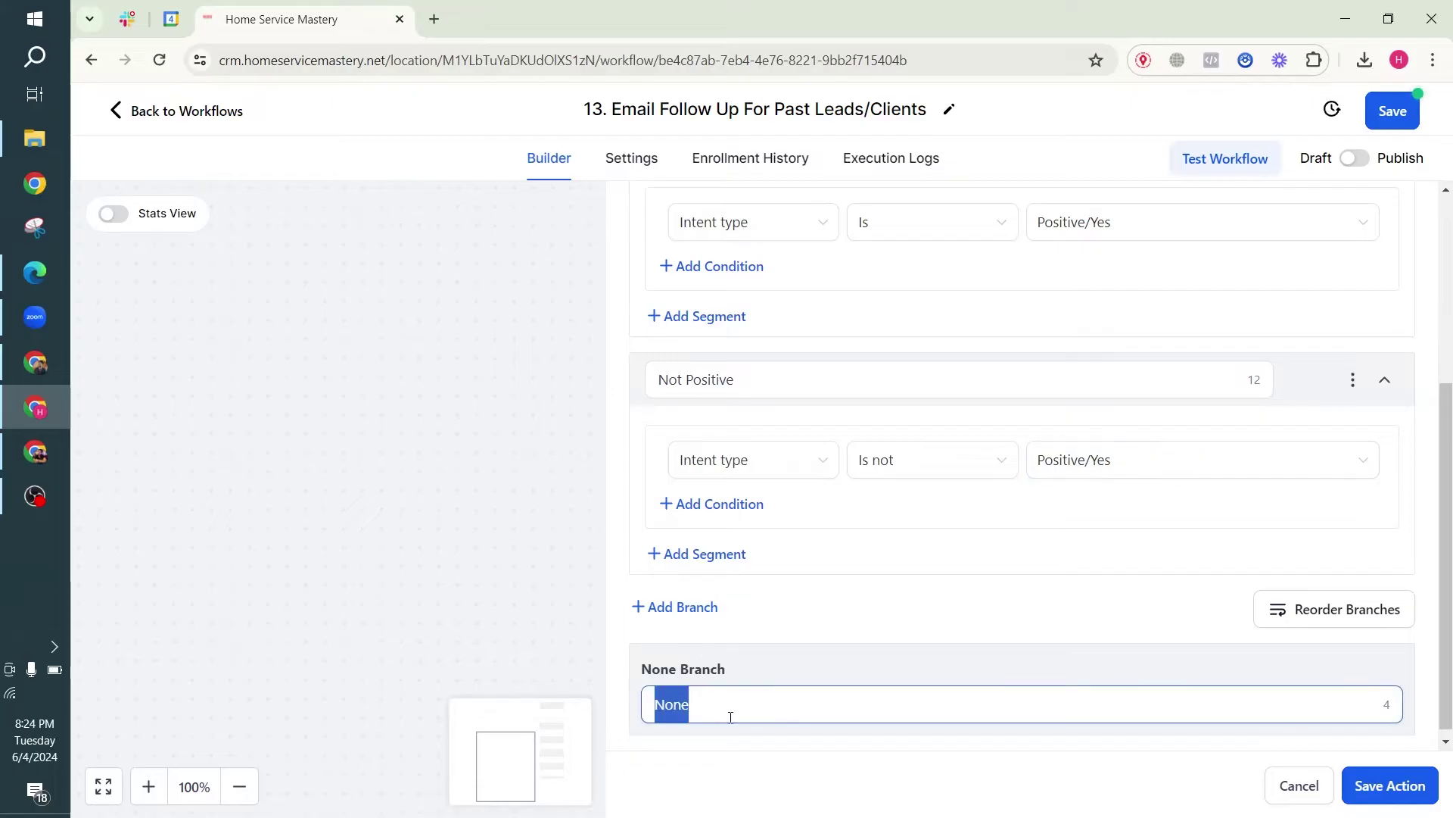
text(Not R)
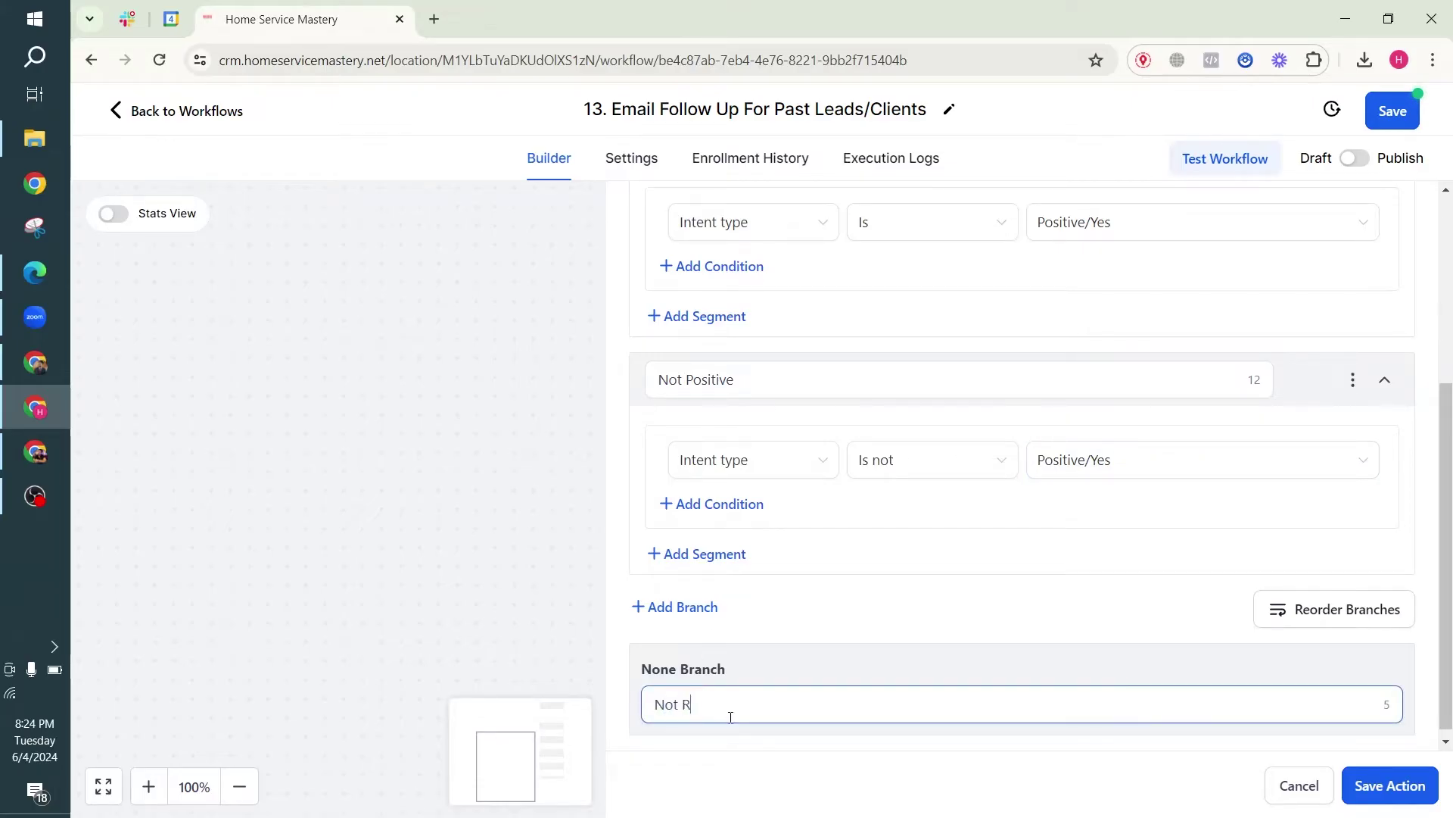
text(eplied)
scroll(811, 655, down, 1)
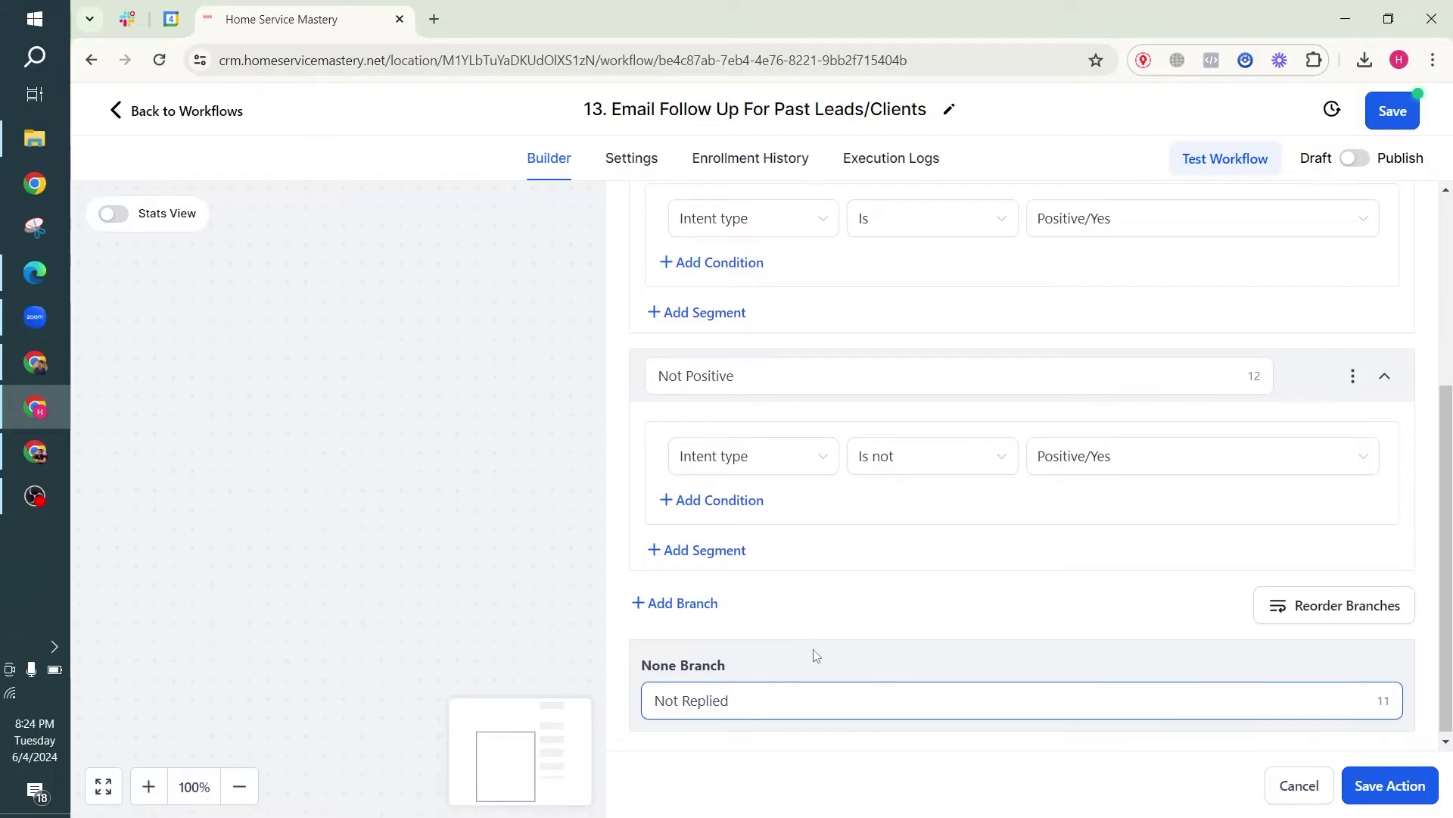
click(1391, 786)
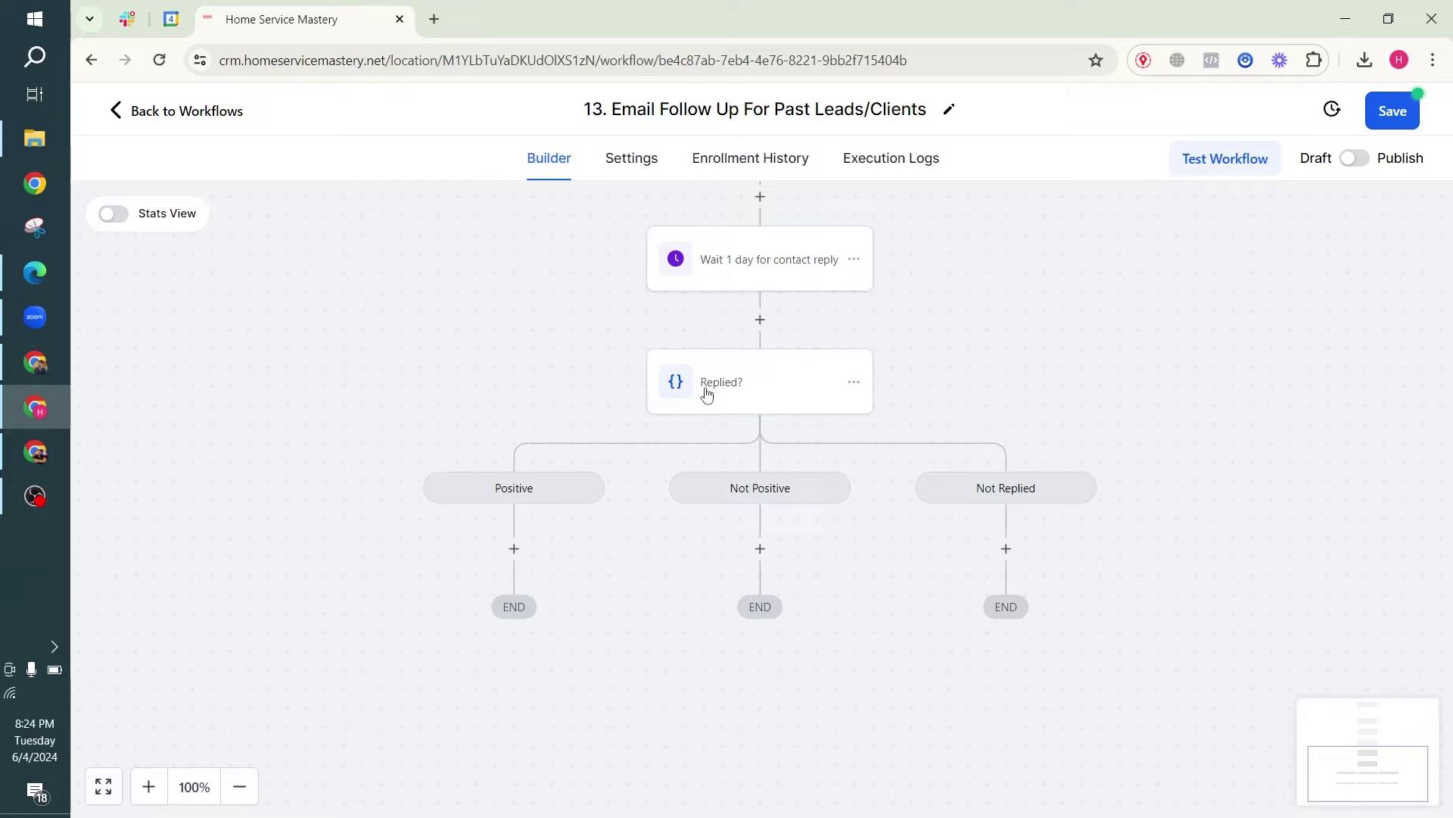
Step: Add an Email Reply action on the Positive branch and choose its sender name and email
click(516, 549)
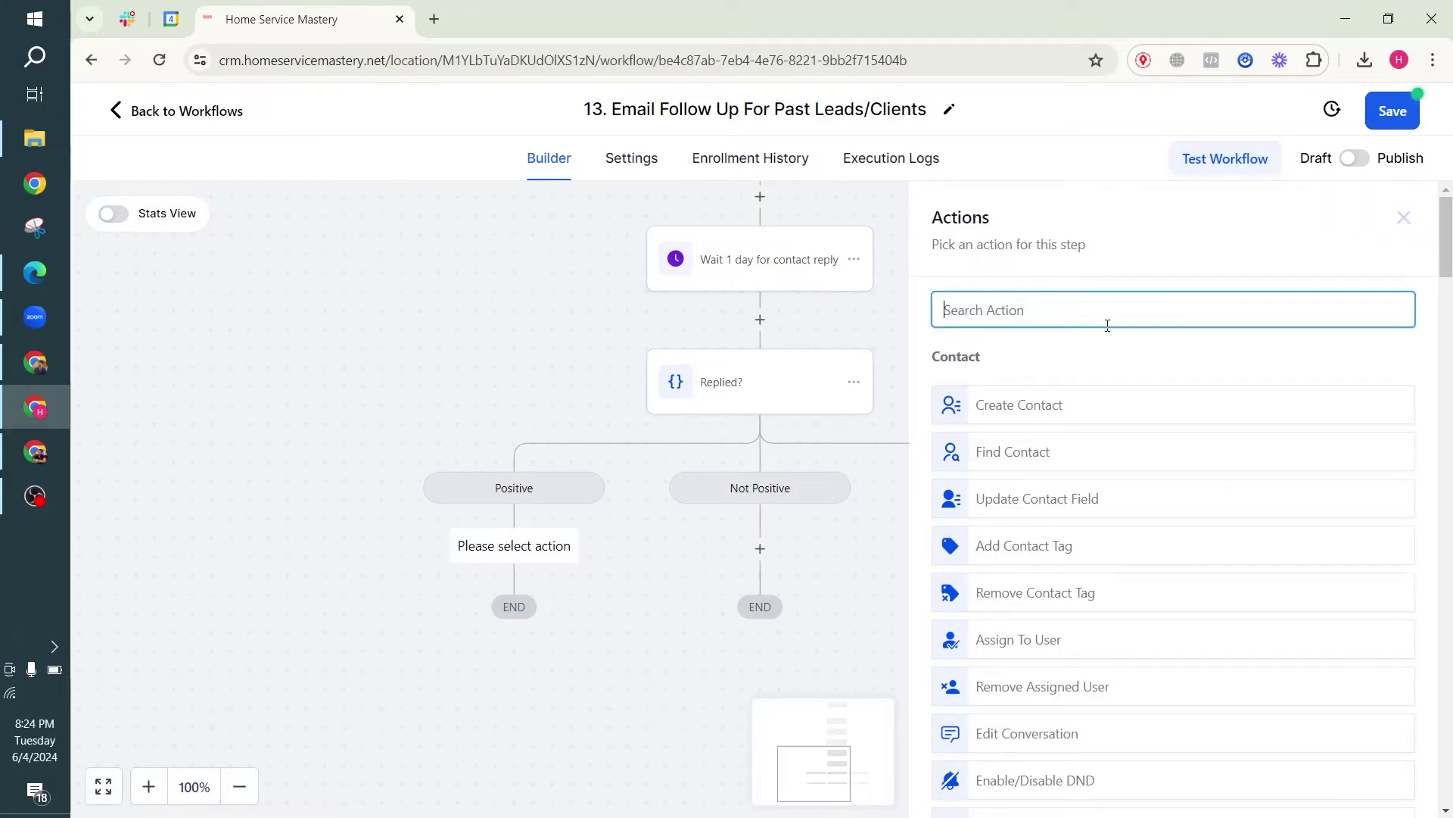
text(emai)
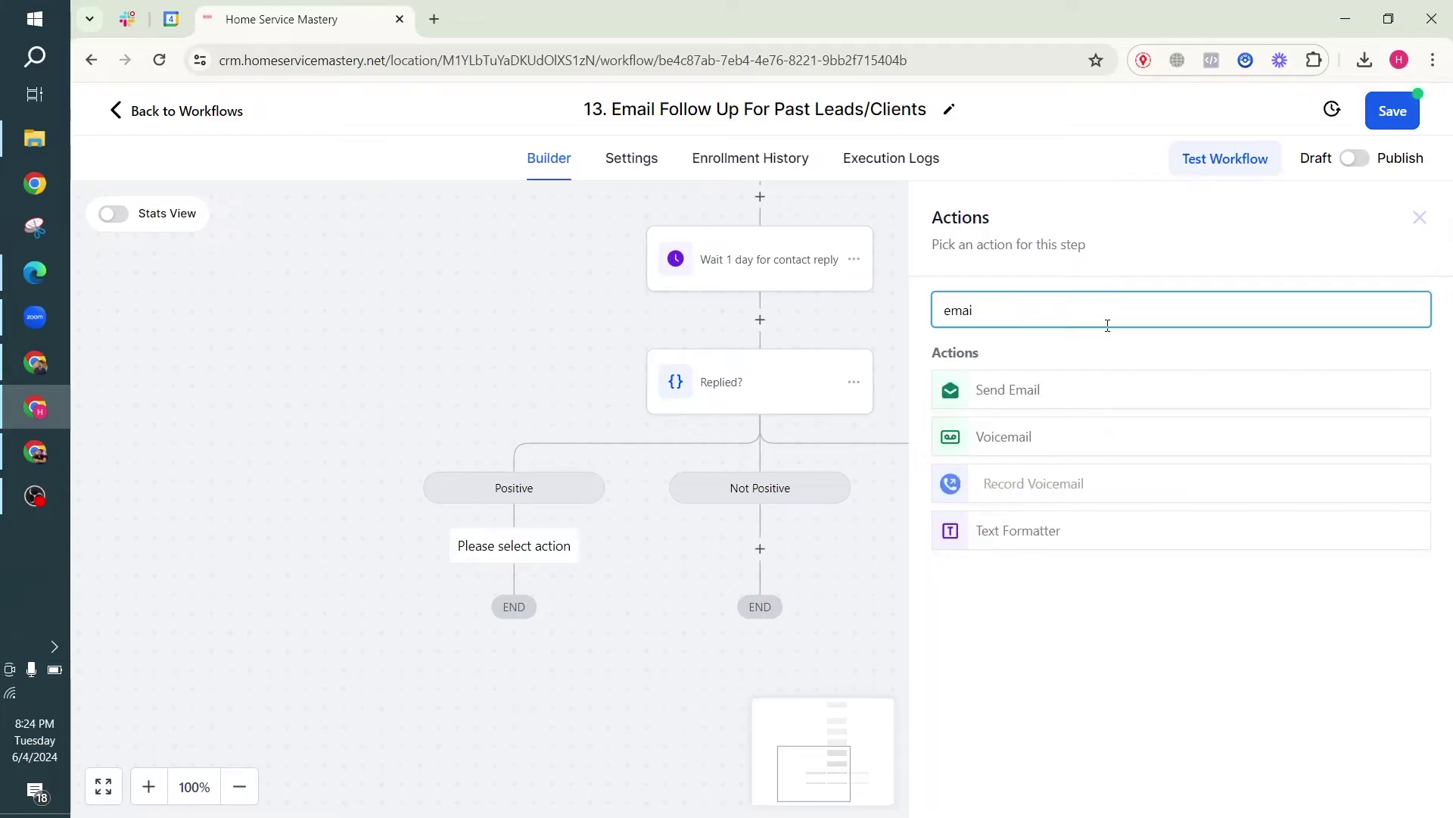
click(1052, 389)
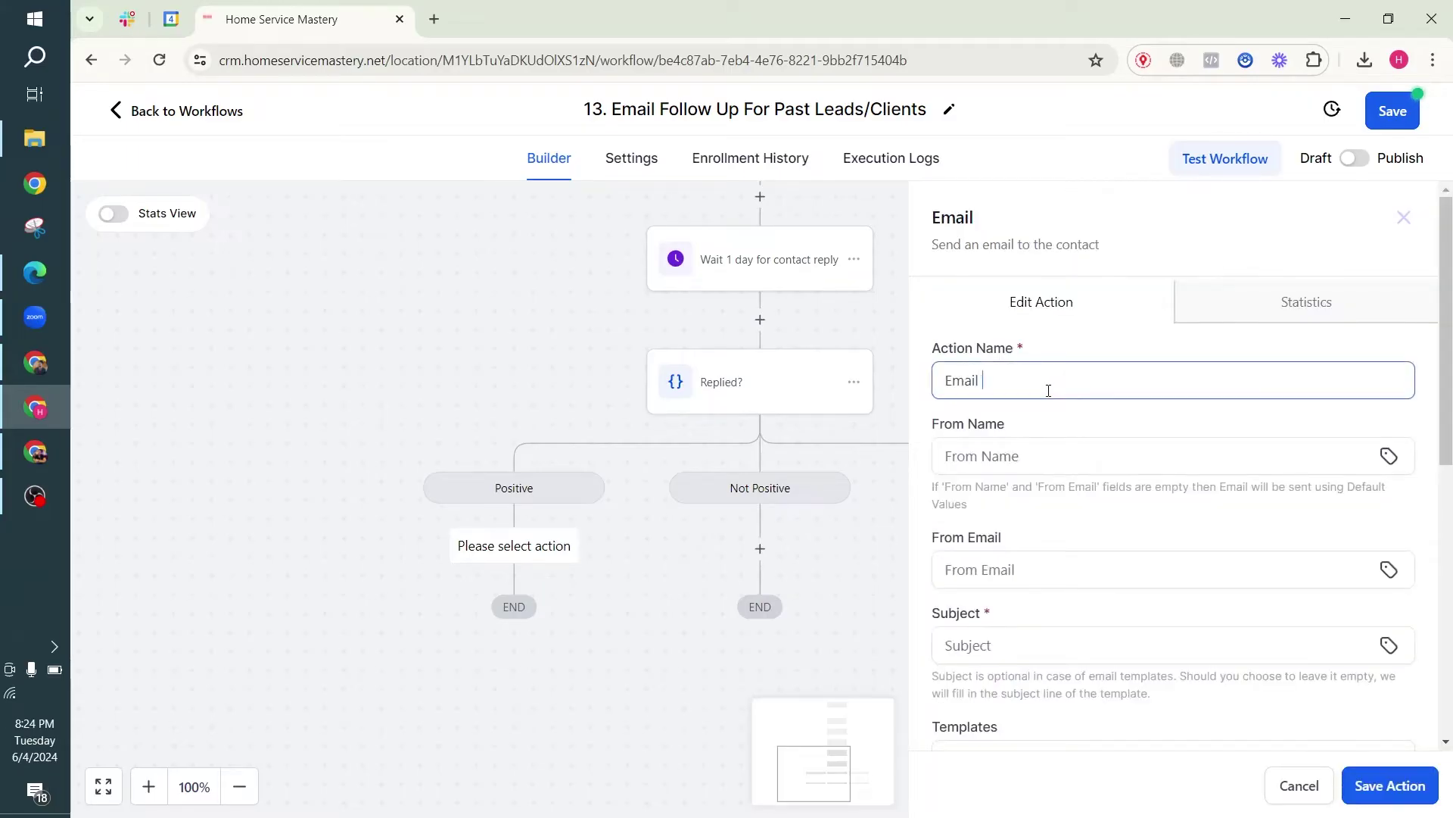
text(Reply)
click(1053, 455)
click(991, 503)
click(1077, 573)
click(1103, 617)
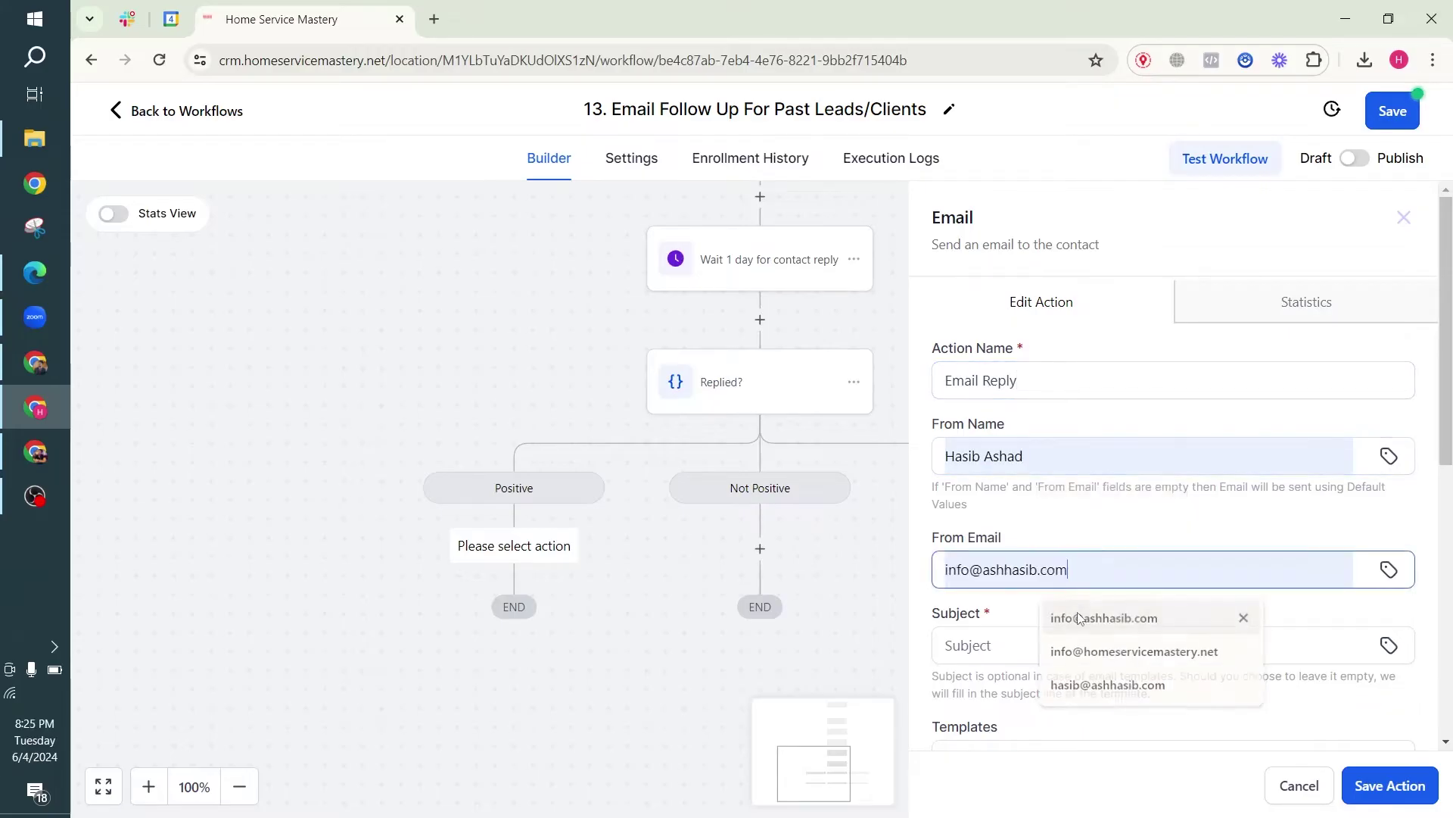
Step: Enter the reply subject 'Awesome, thanks I will reach out to you shortly'
scroll(1044, 522, down, 3)
click(984, 363)
text(A)
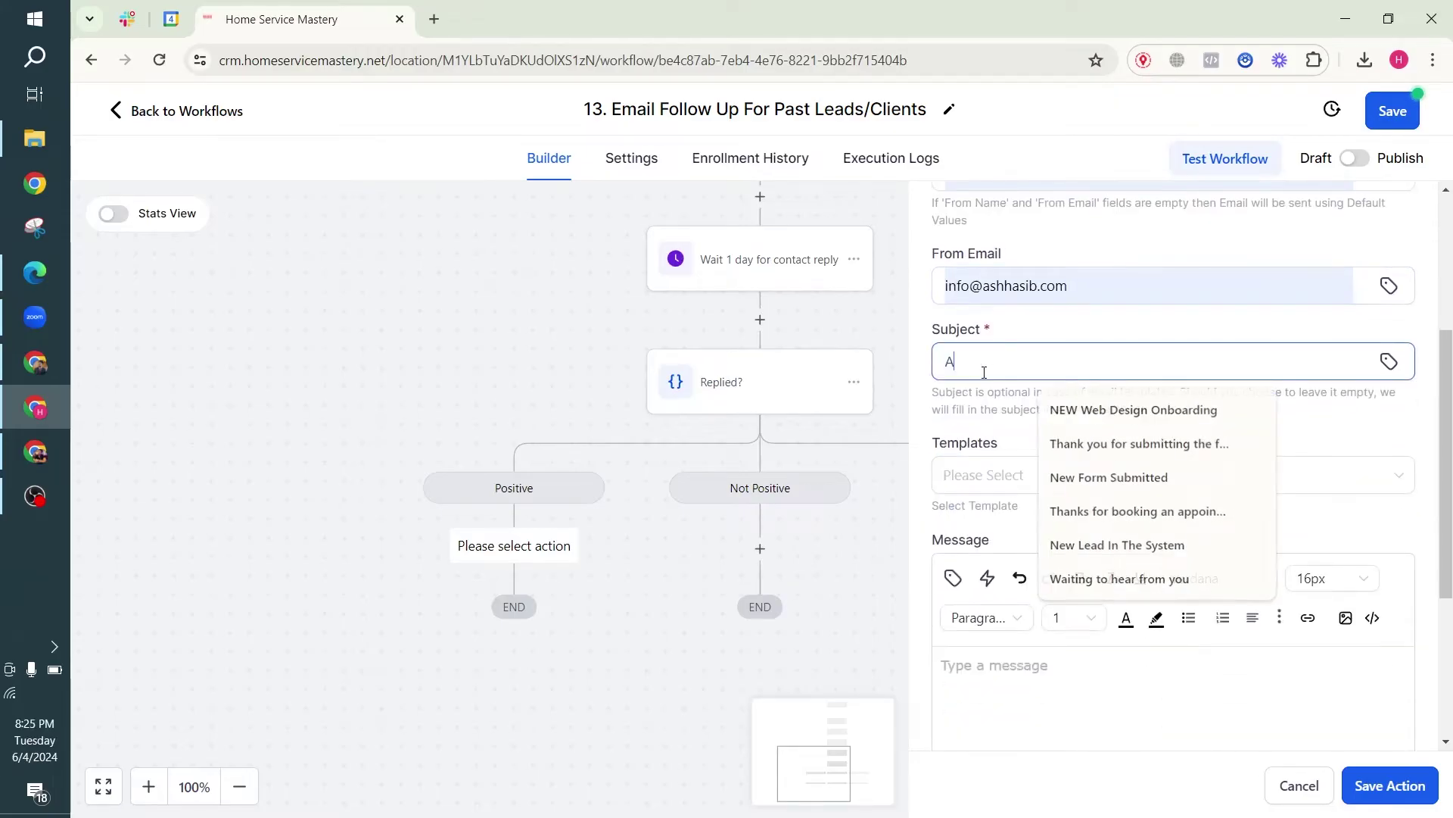
text(wesome, thanks)
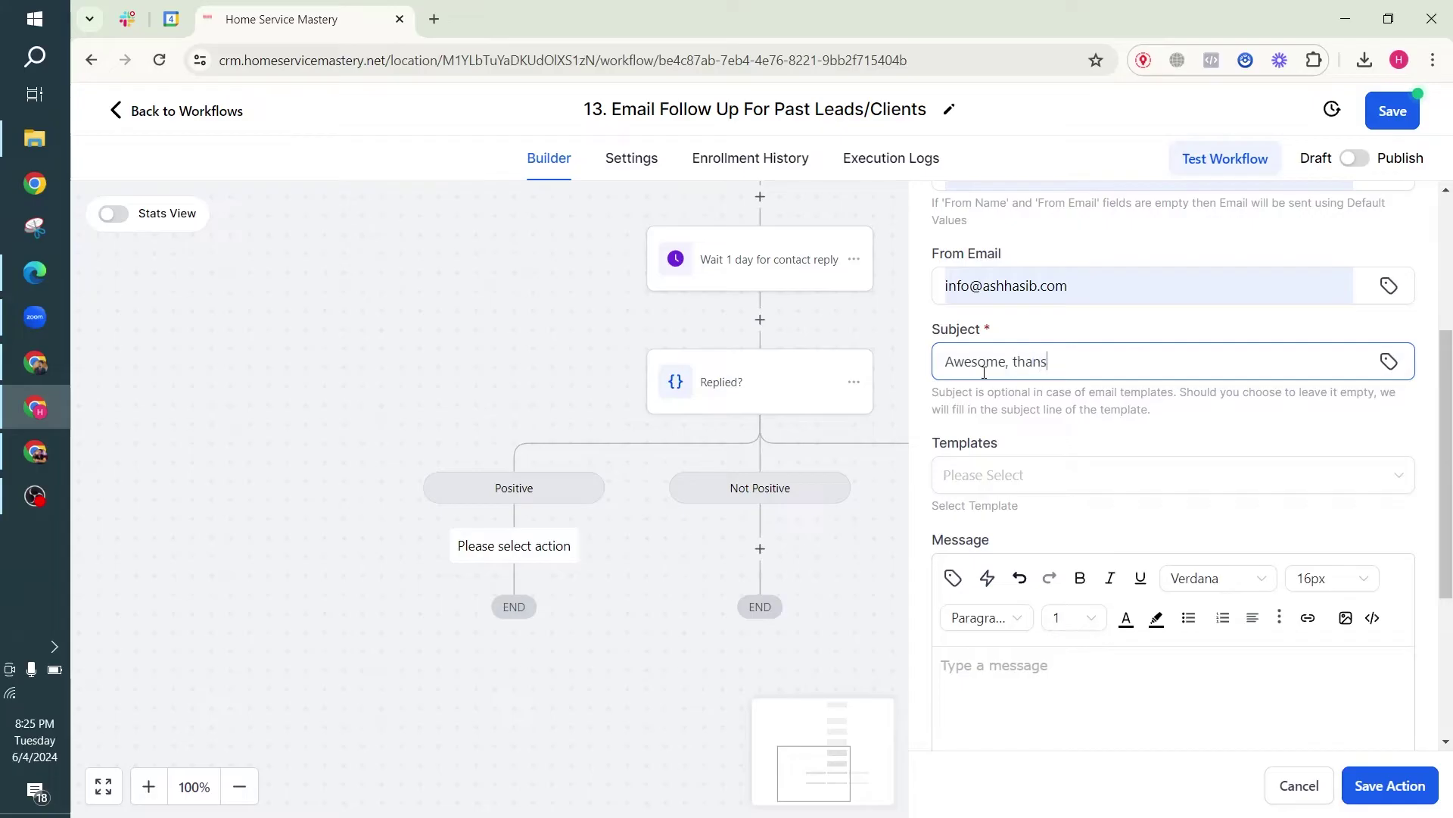
key(BackSpace)
text(ks al)
key(BackSpace)
text(I will reach out to you shortly)
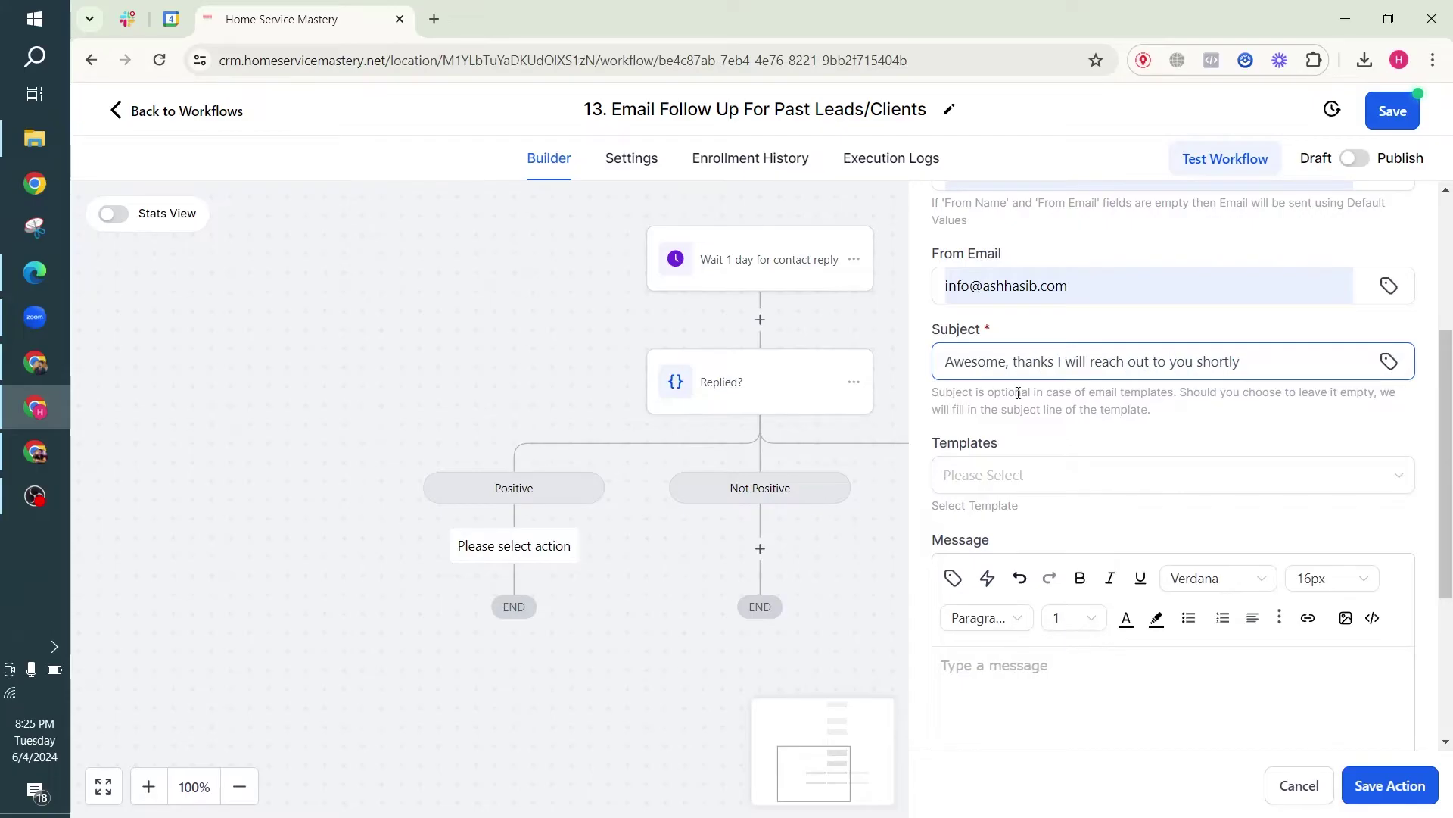
Step: Write the reply message body and save the Email Reply action
click(1085, 682)
text(Hi)
key(BackSpace)
key(BackSpace)
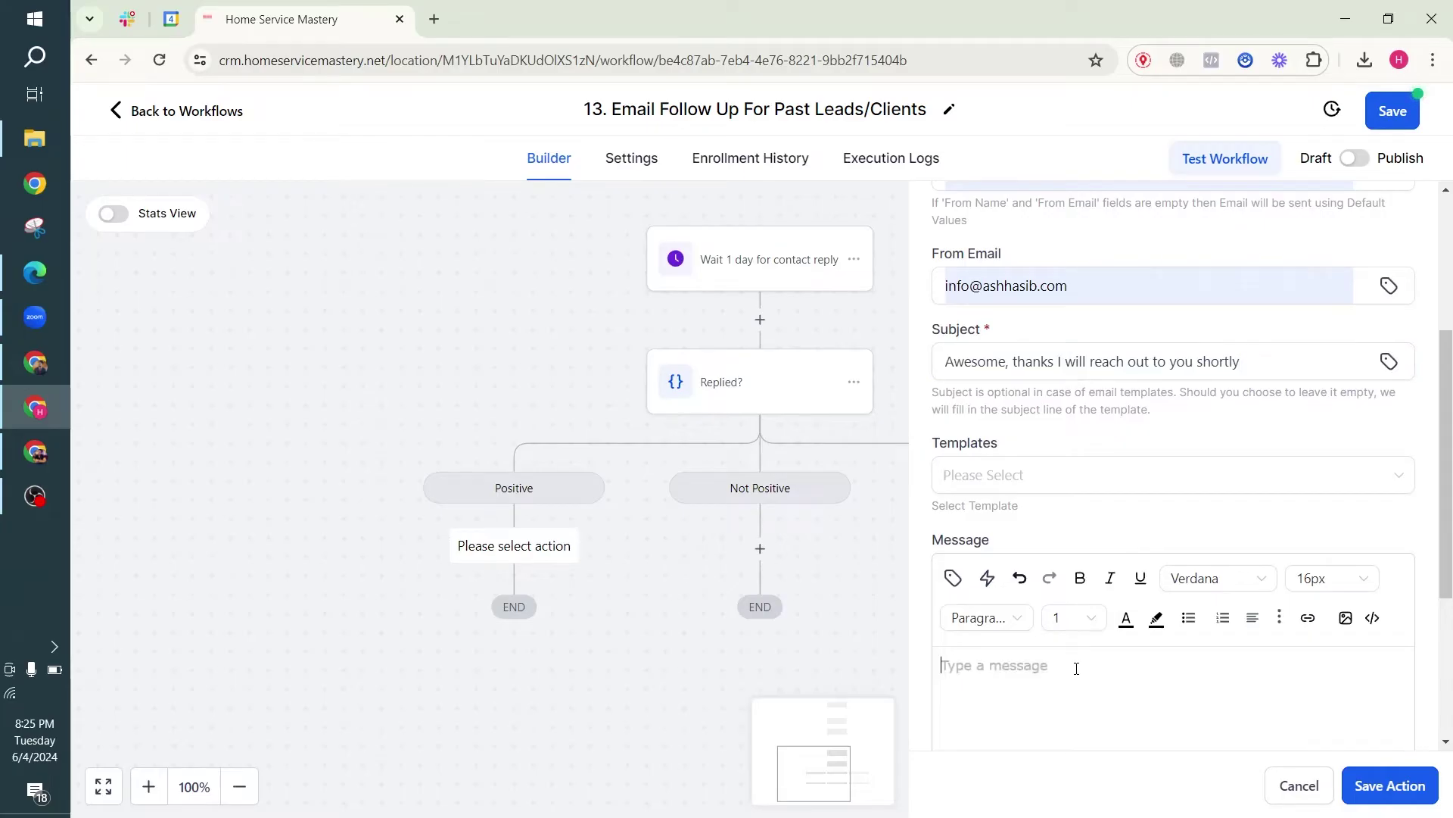
text(Email body)
scroll(1066, 605, down, 3)
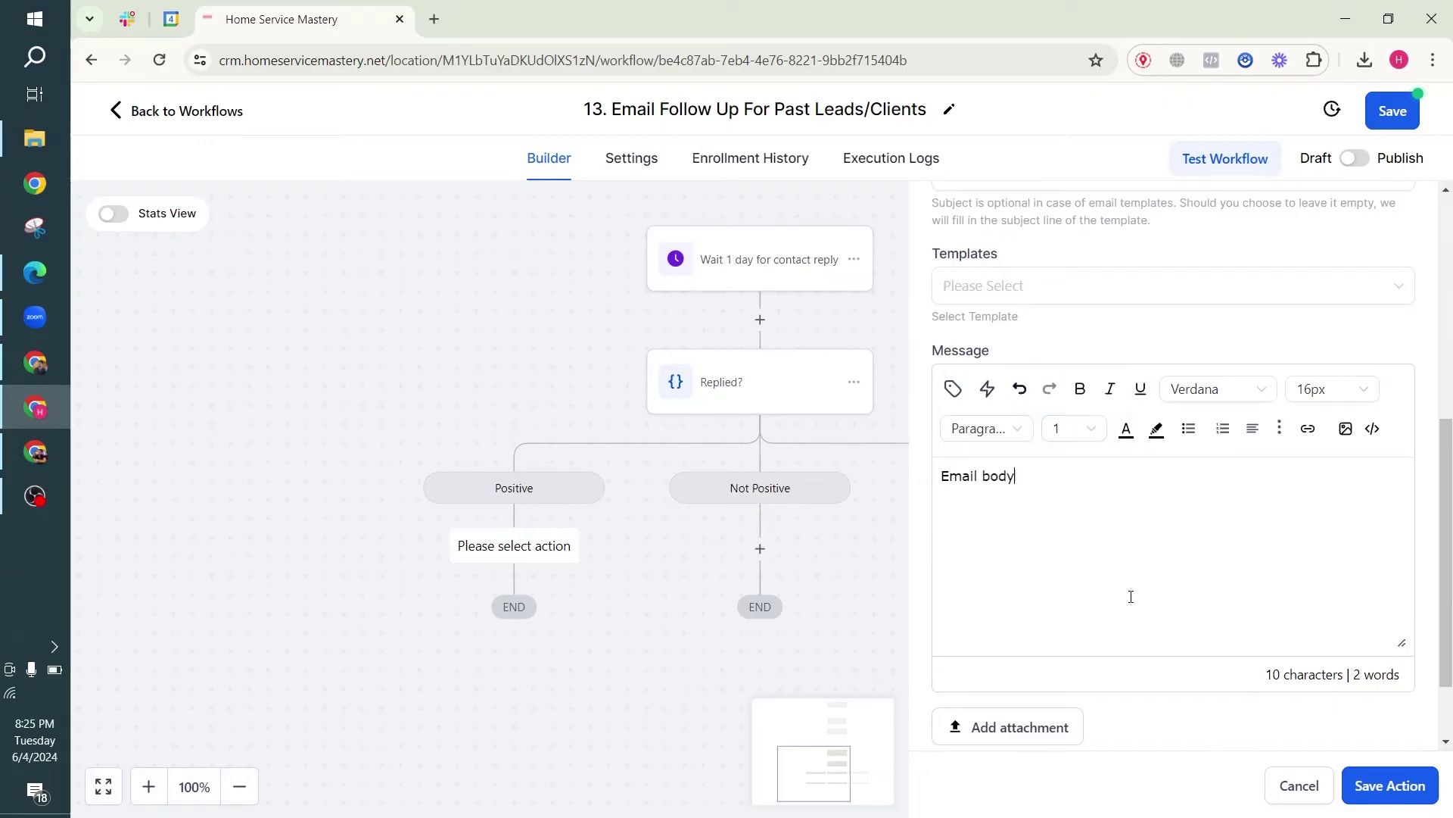
click(1384, 788)
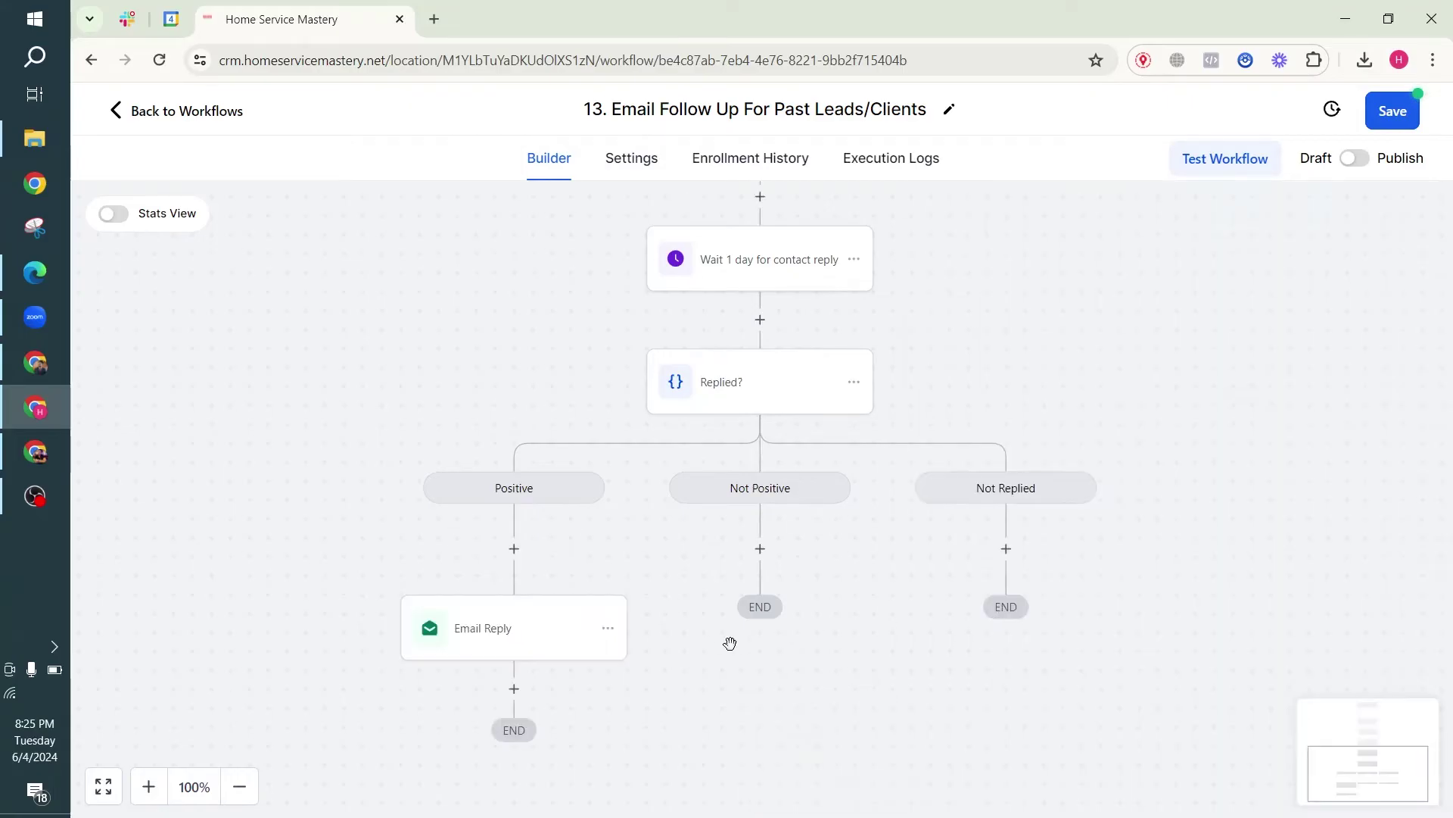
Step: Add a Send Internal Notification step after Email Reply
scroll(561, 603, down, 2)
scroll(606, 435, up, 1)
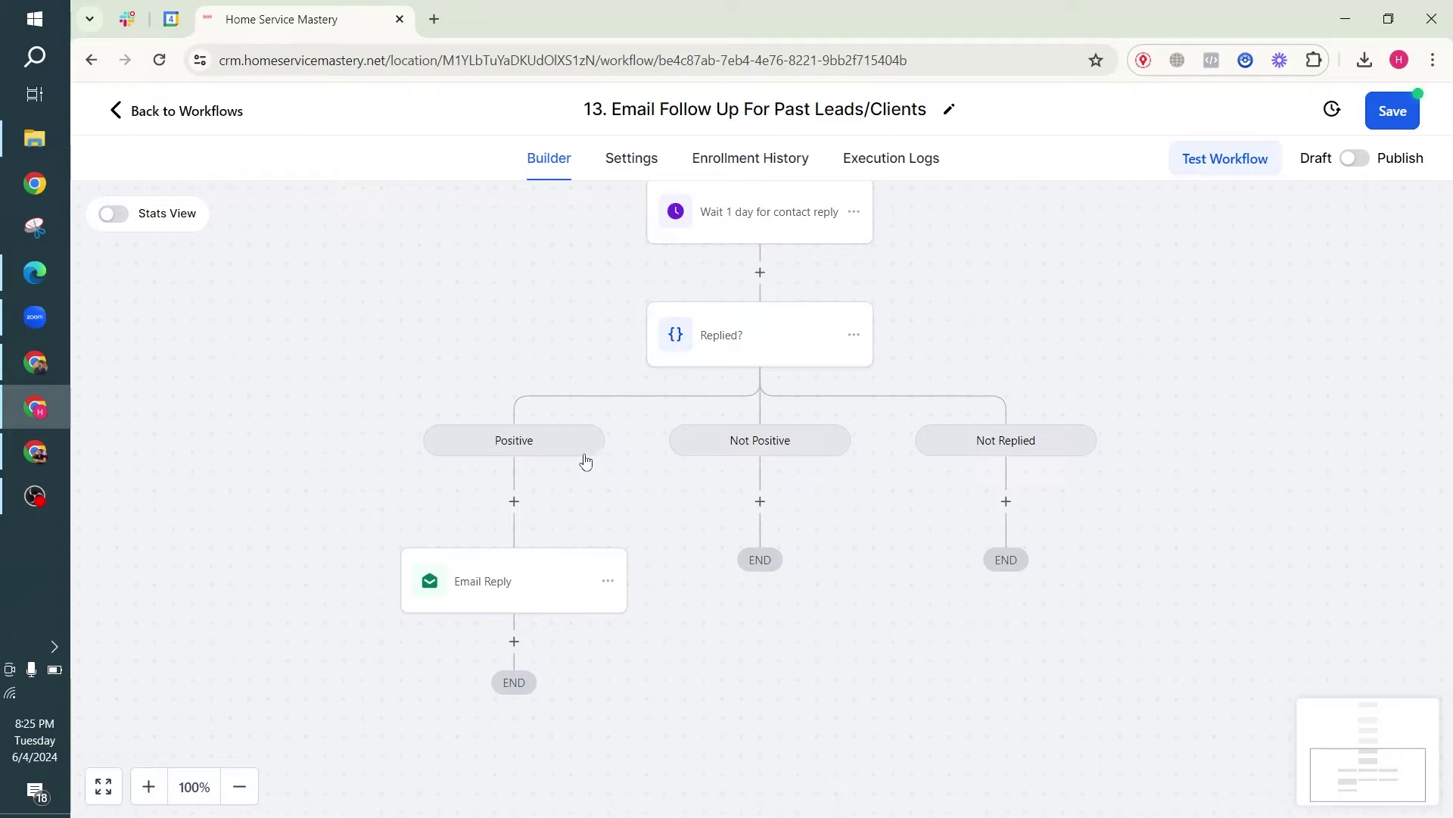
scroll(521, 579, down, 2)
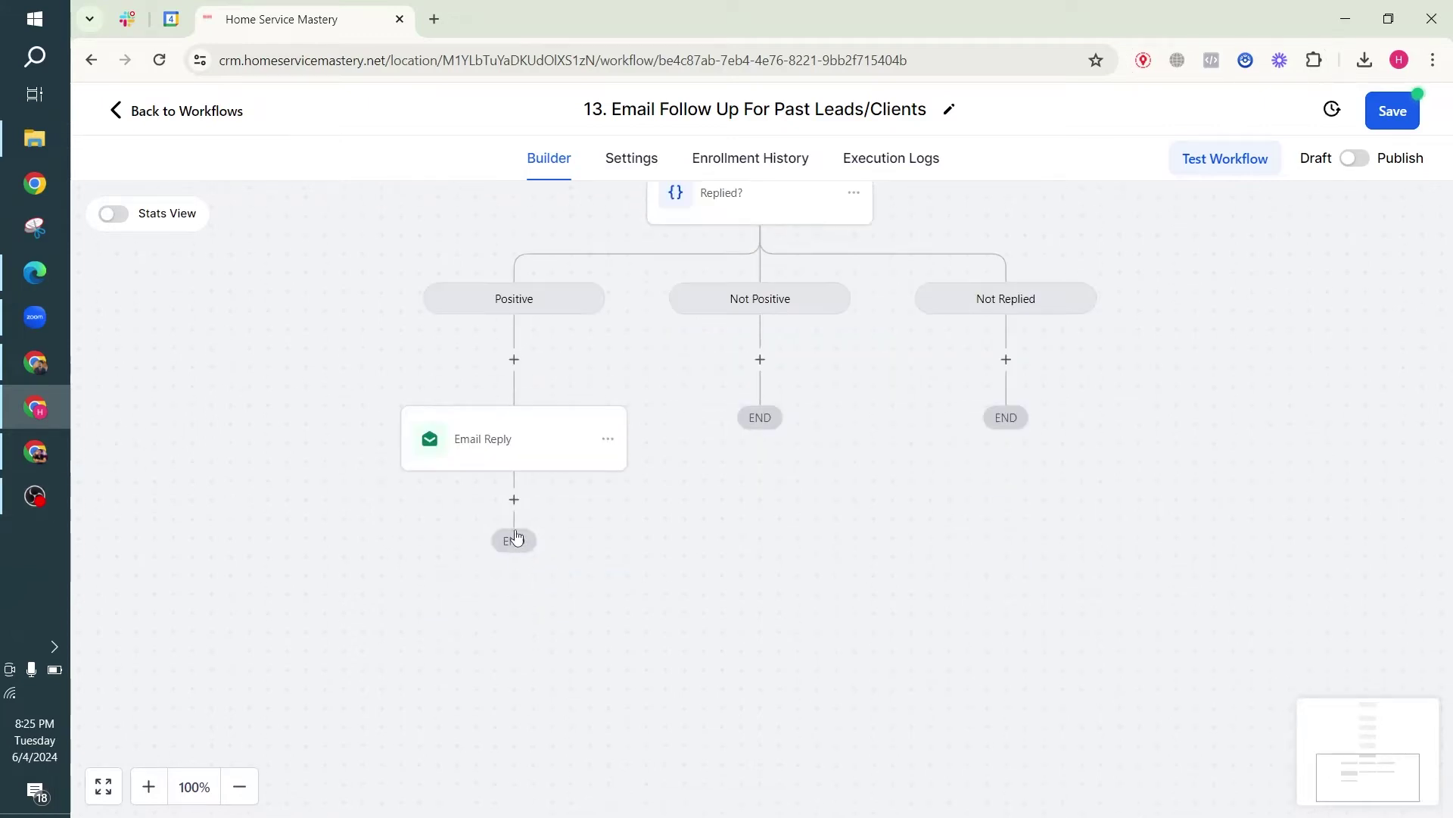
click(507, 498)
text(send)
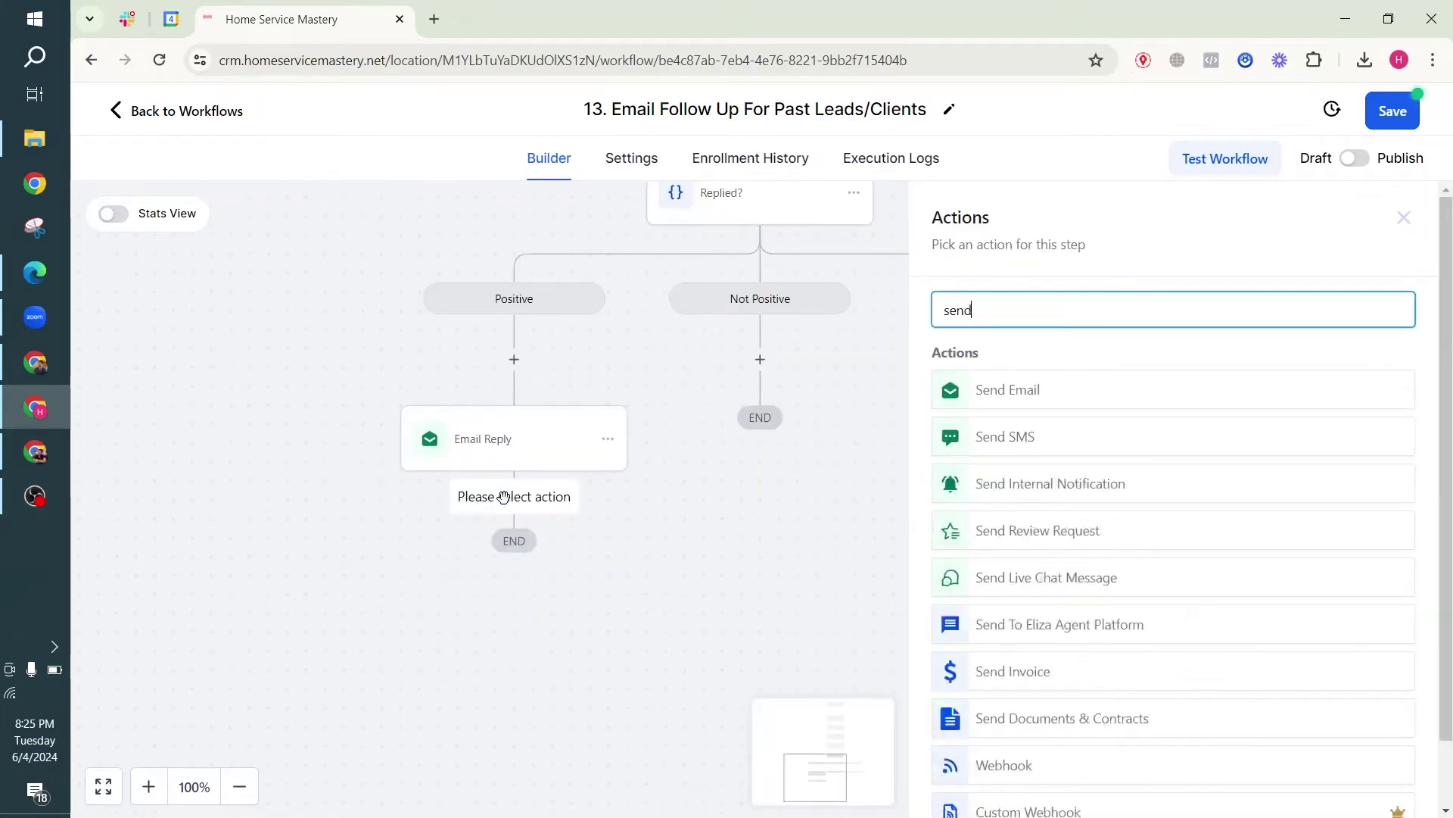
click(1063, 483)
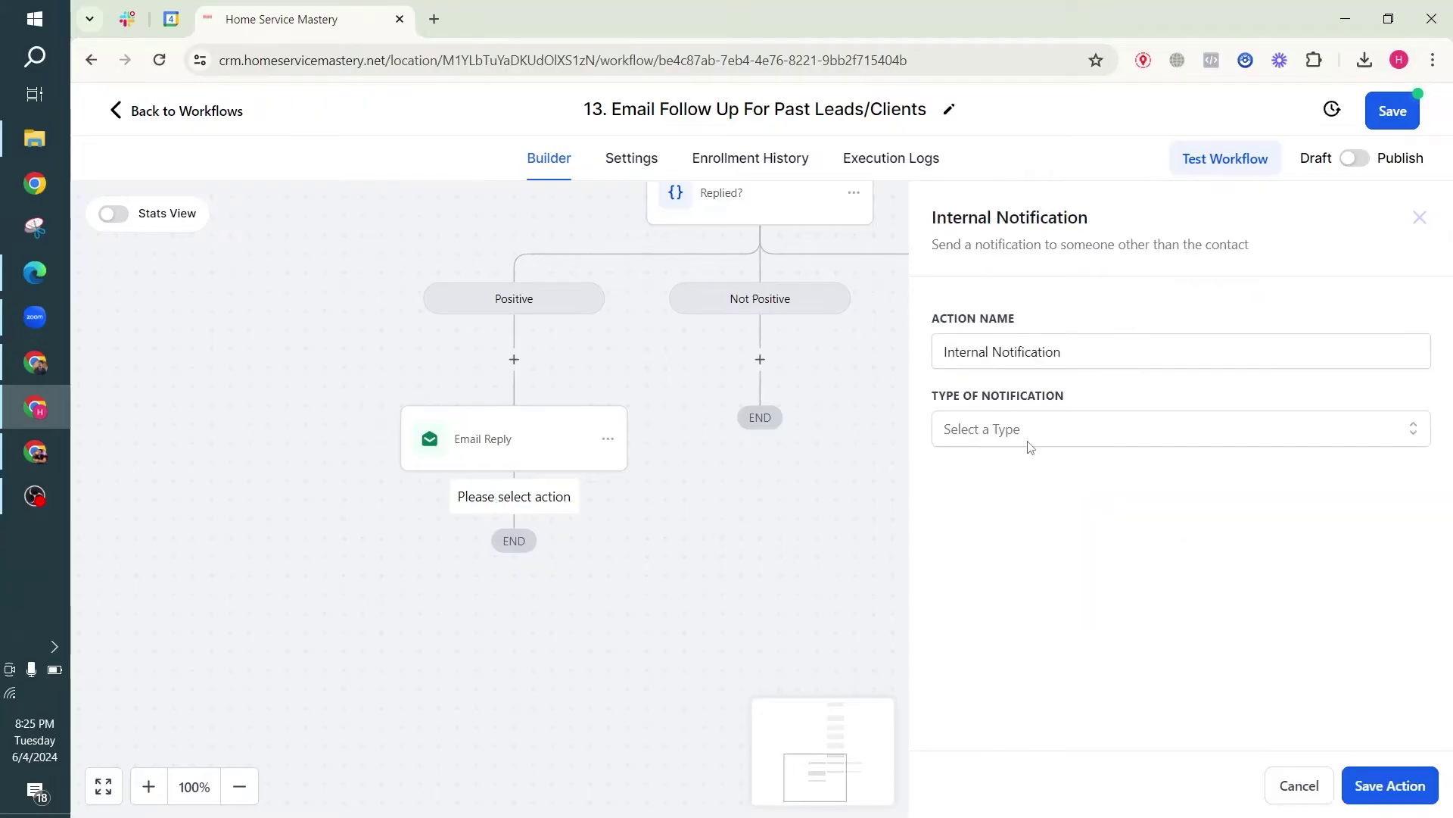
Step: Make it an Email from HSM CRM at the company address, sent to the Assigned User
click(1029, 443)
click(1003, 488)
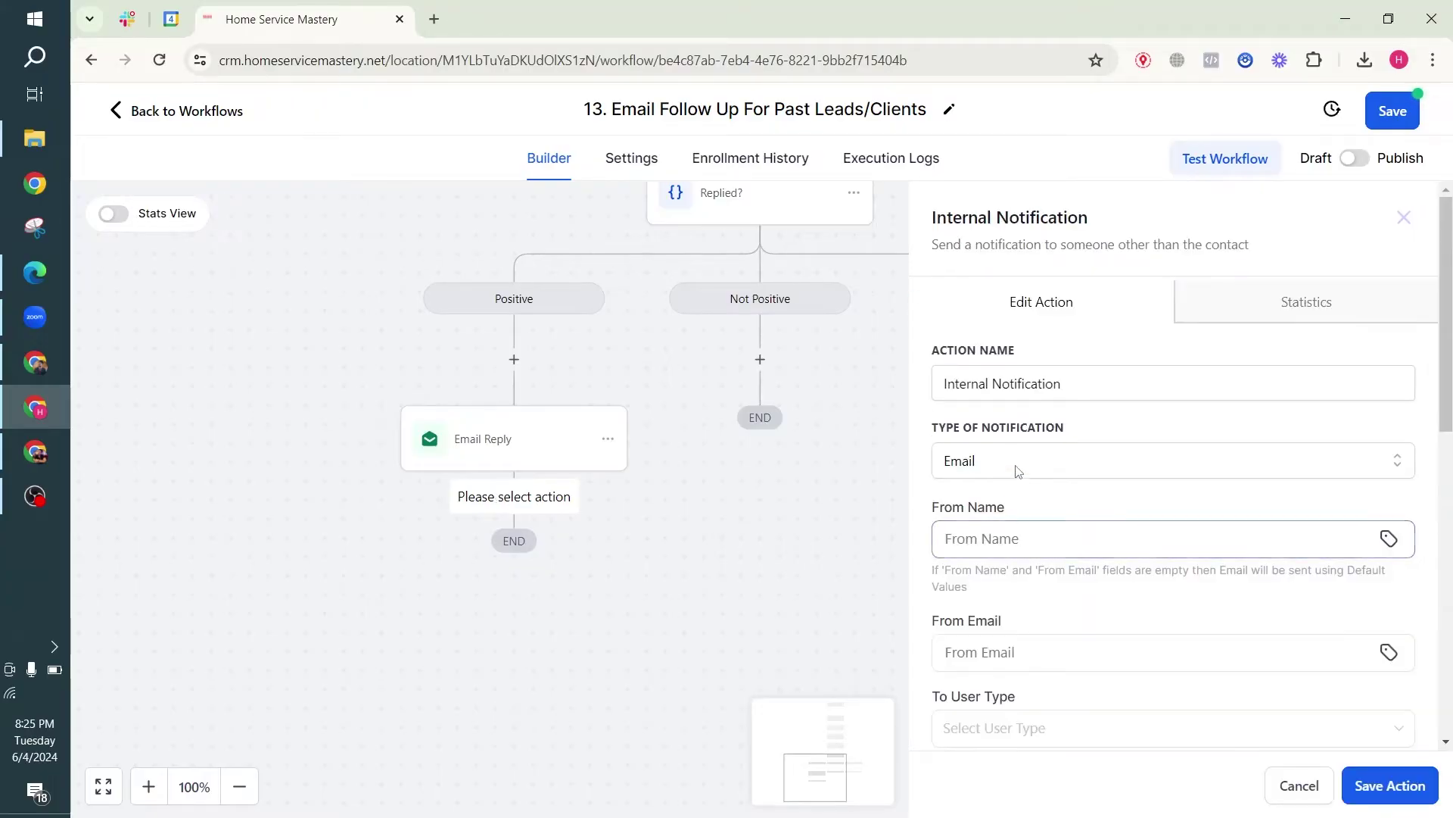
click(1020, 532)
click(1077, 621)
scroll(1081, 603, down, 3)
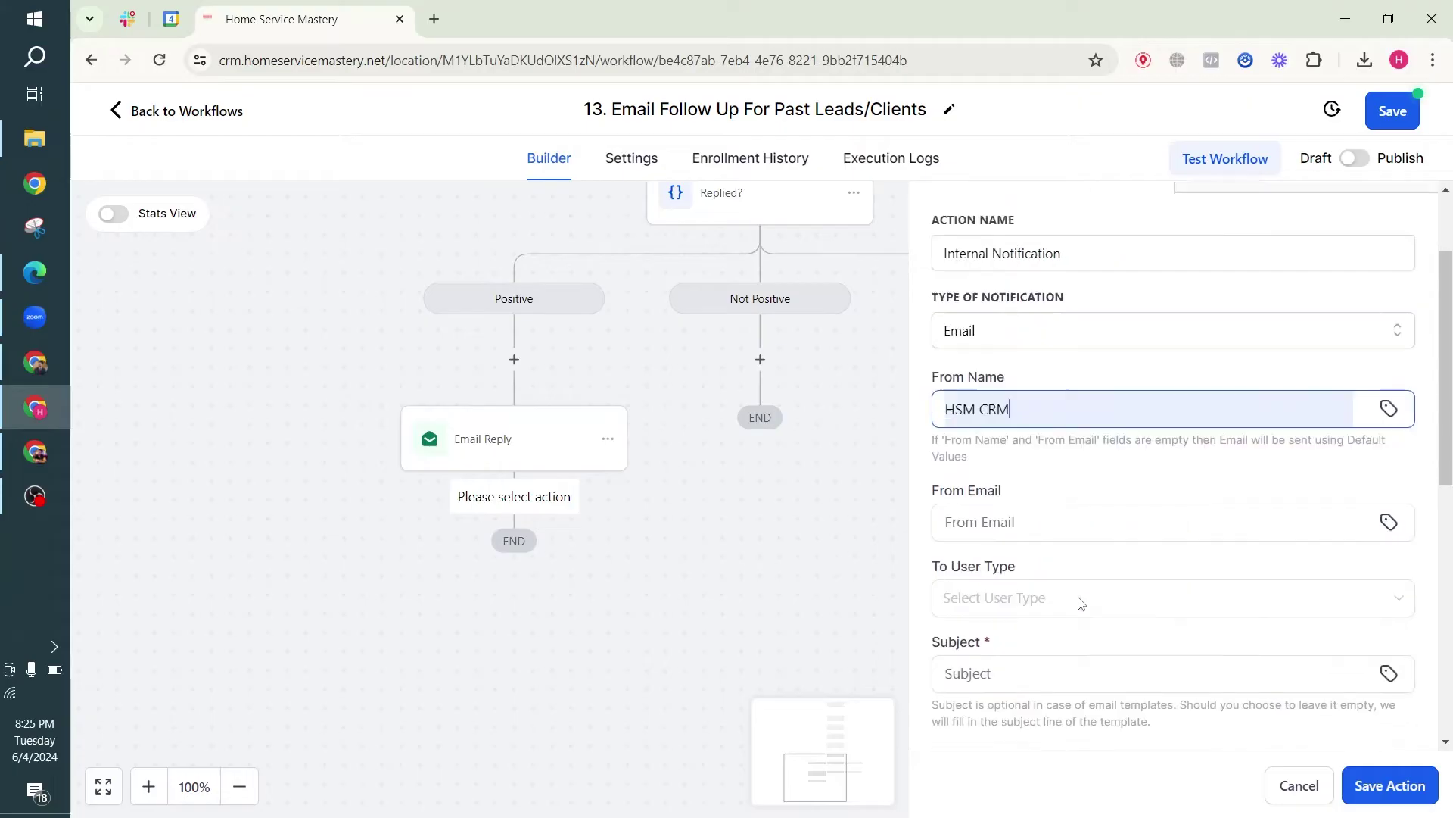
click(1000, 464)
click(1045, 546)
scroll(1009, 364, down, 3)
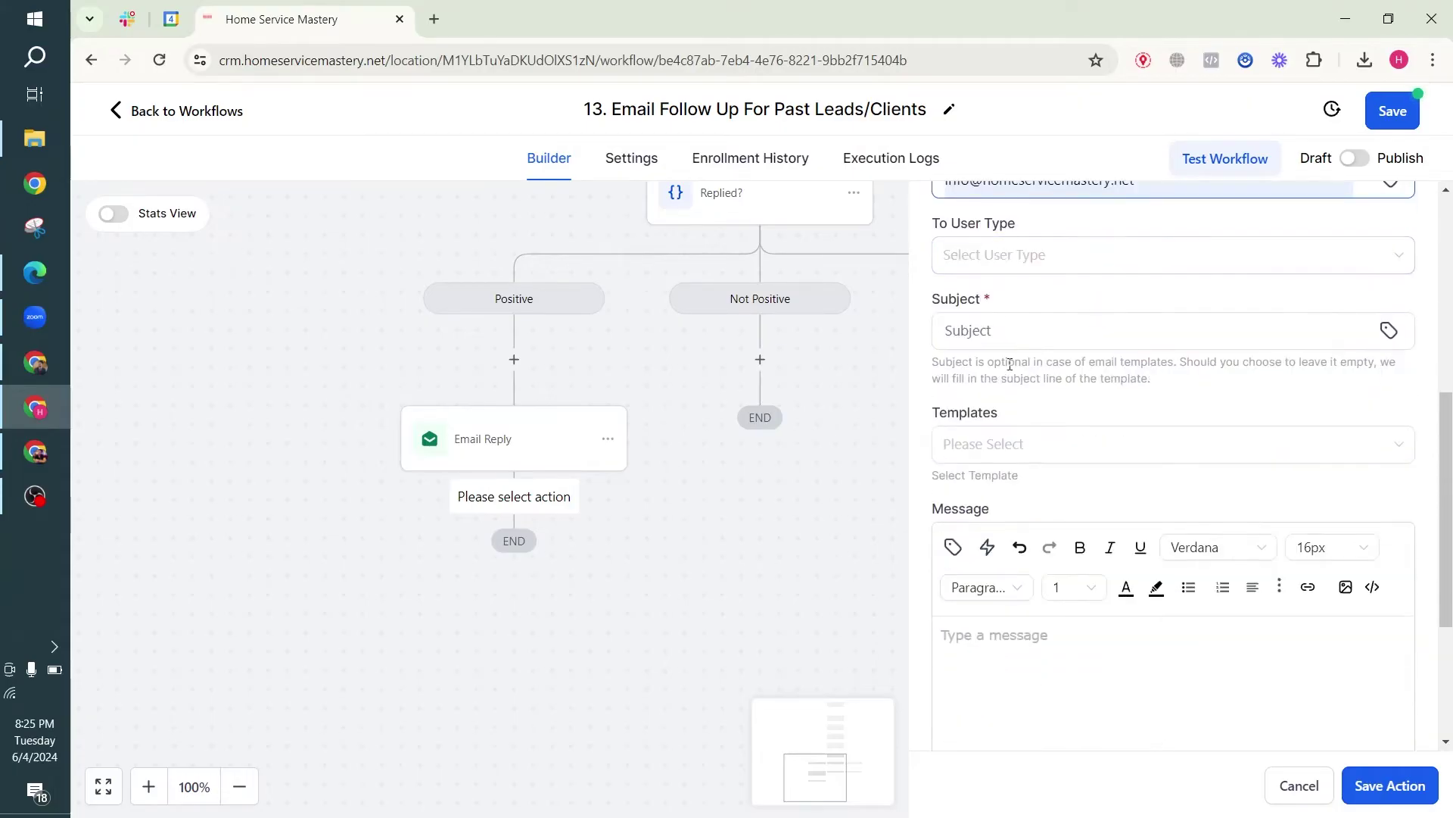
click(1001, 257)
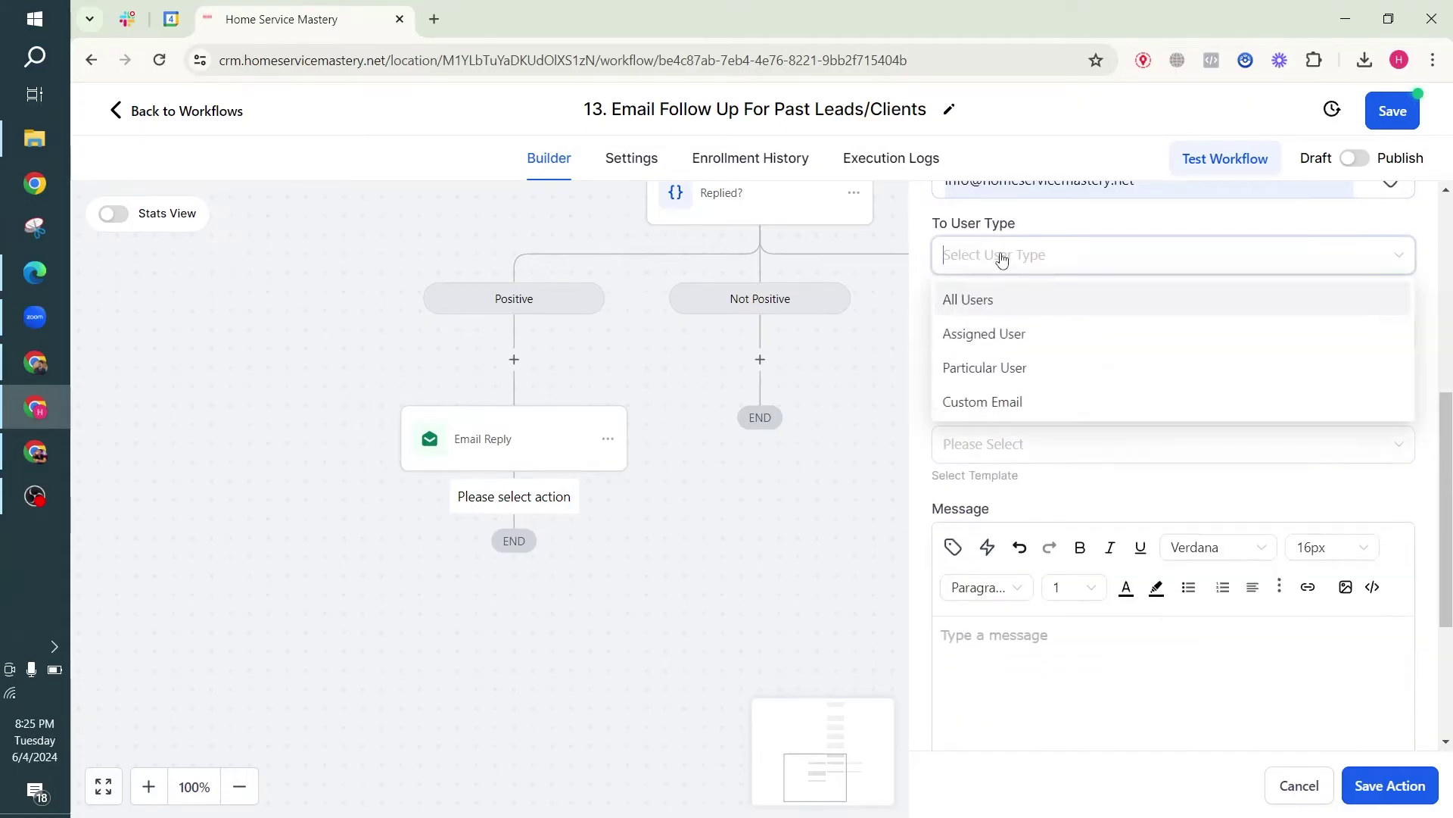
click(1245, 453)
click(1007, 255)
click(1004, 336)
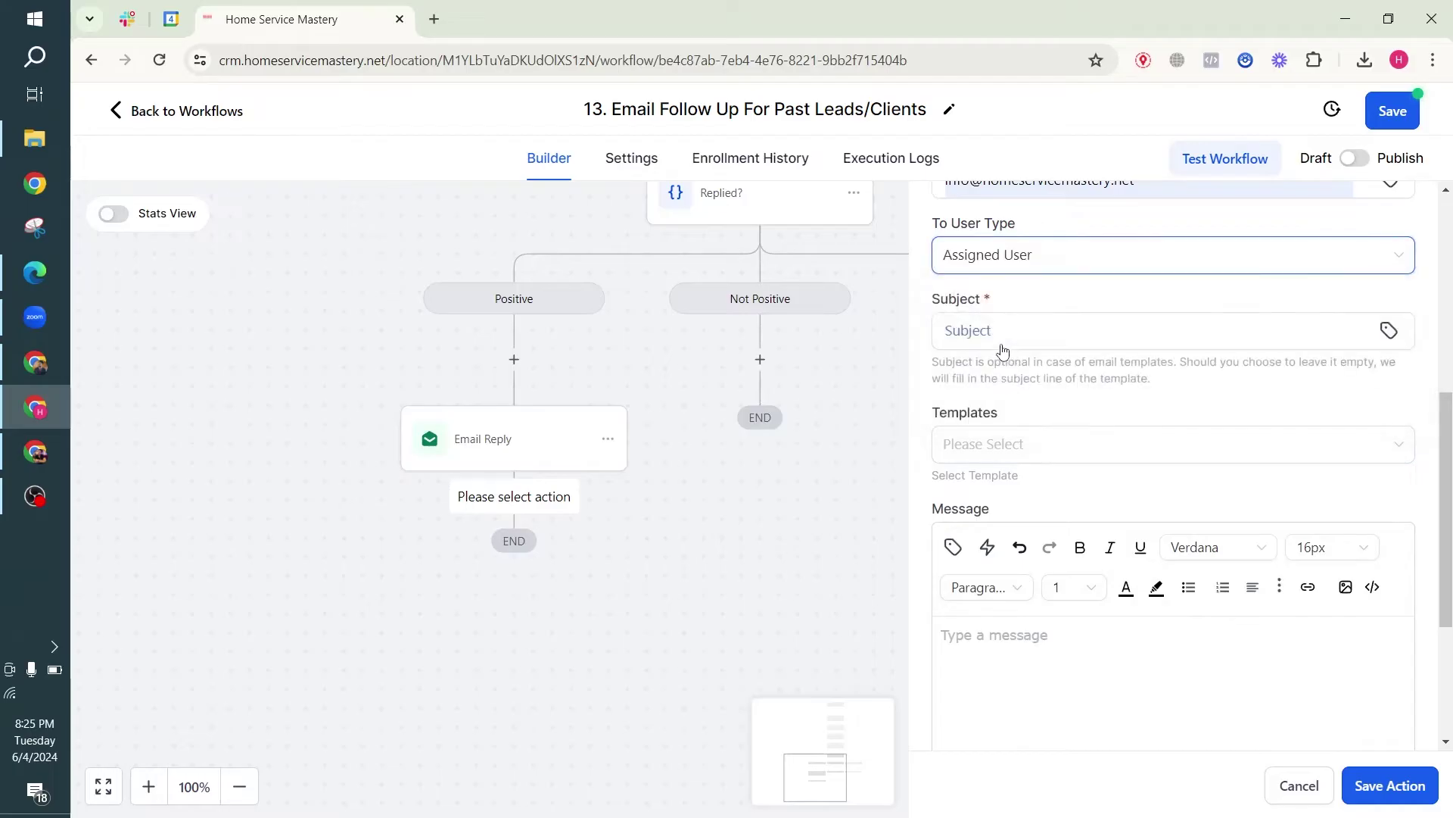
Step: Set the subject to '{{contact.name}} replied positively on the email follow up'
click(1017, 333)
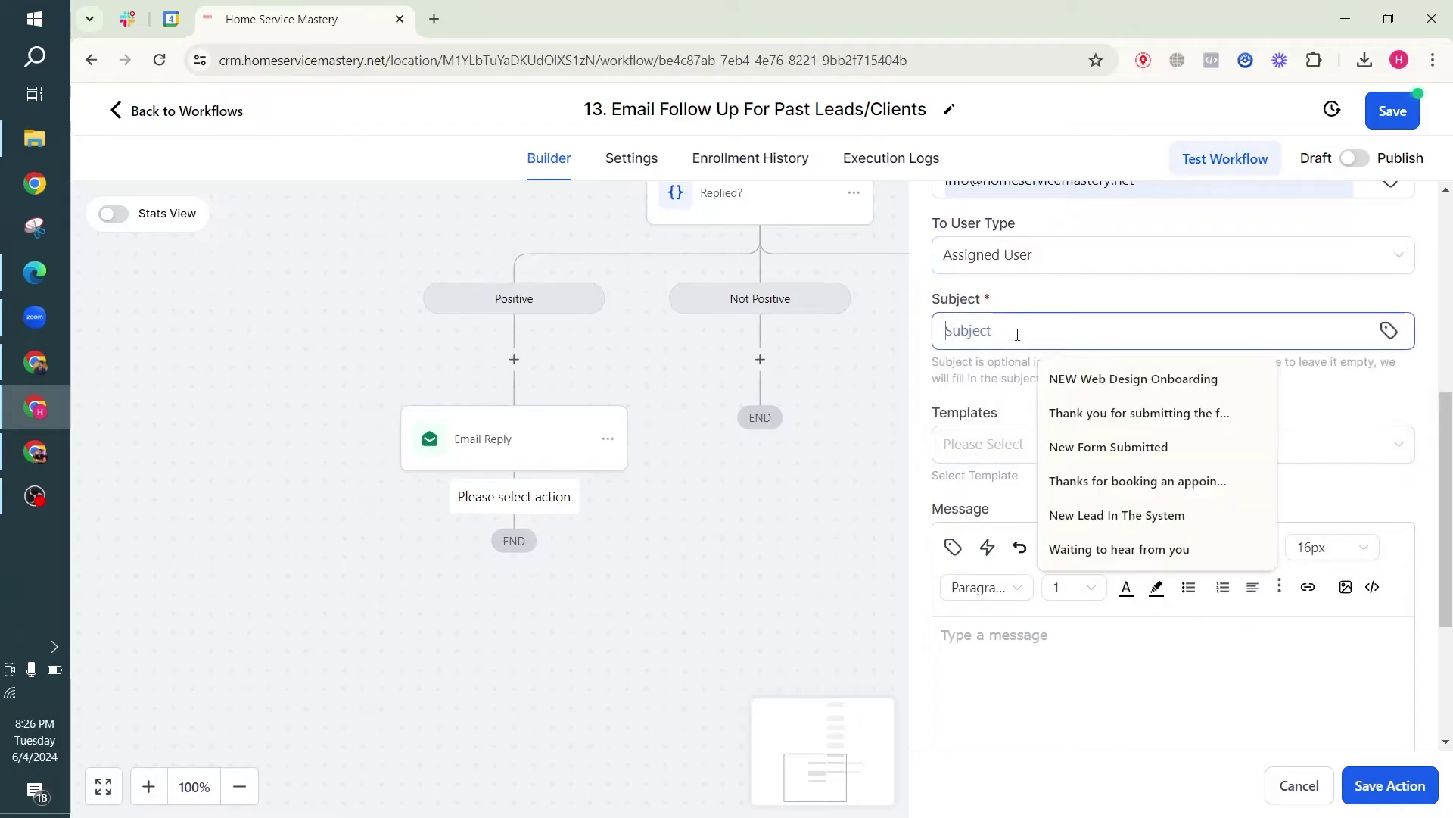
click(1388, 331)
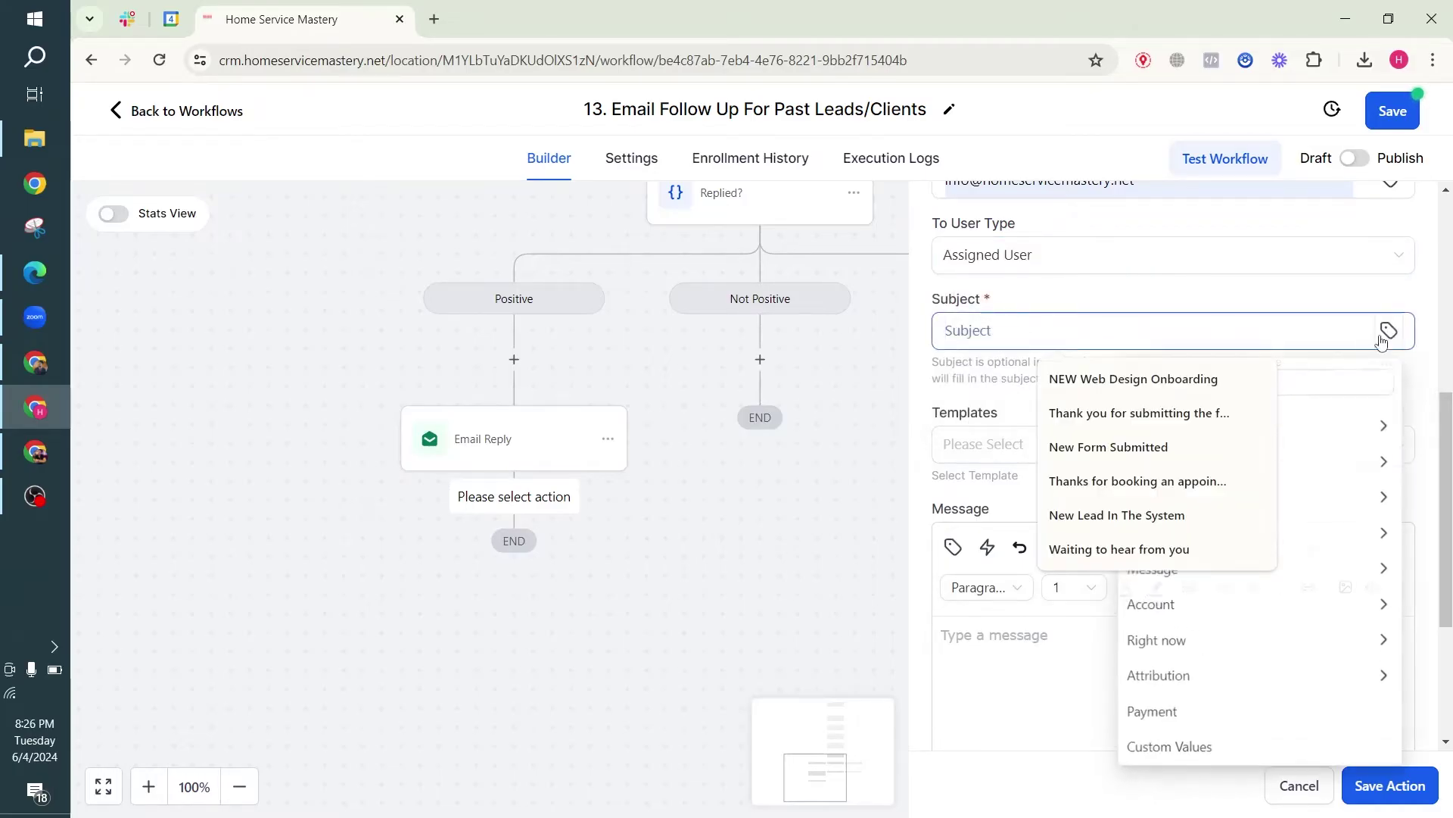
click(1309, 424)
click(1180, 463)
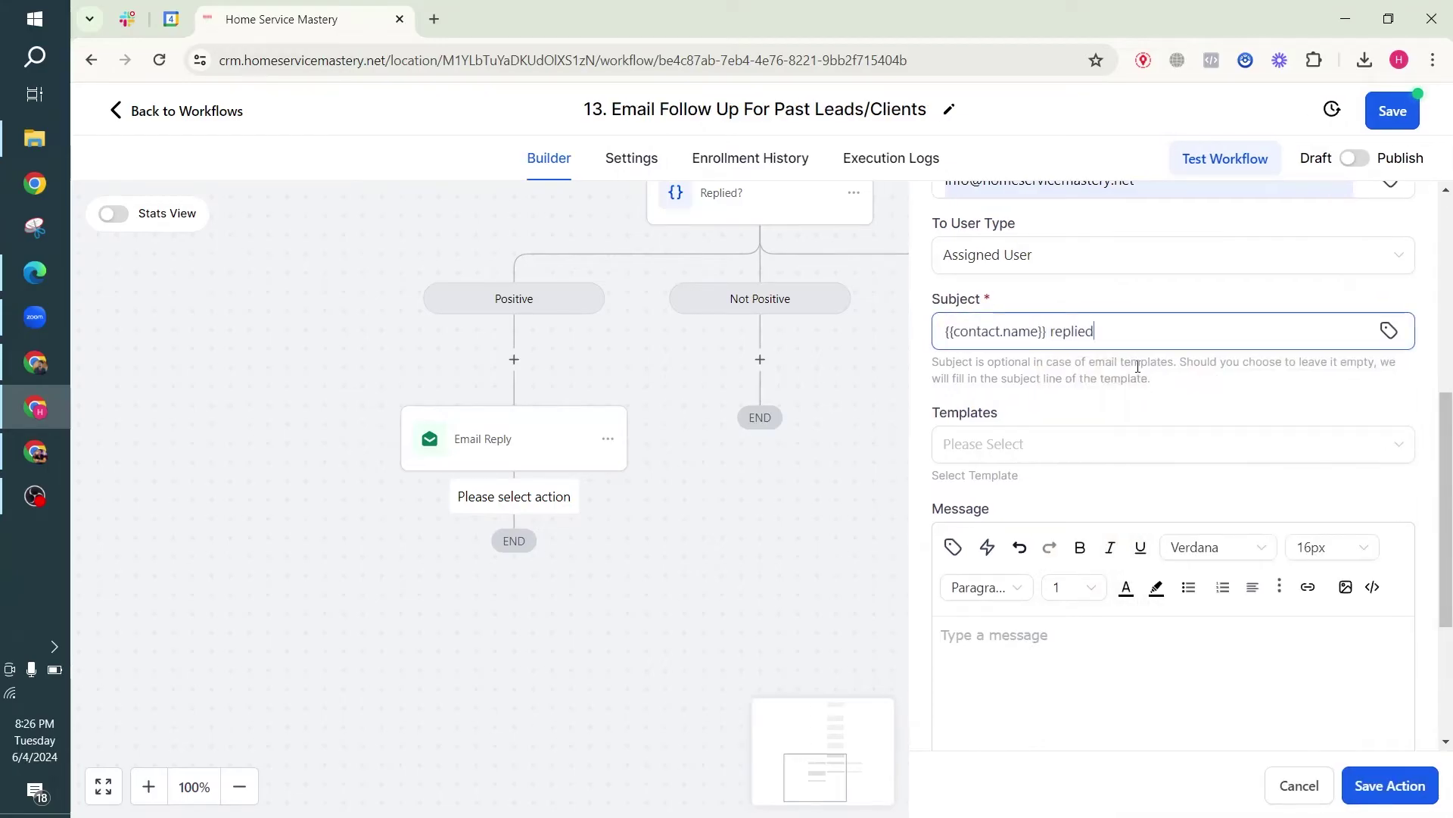
text(replied positively on the email follow up)
Step: Write the message 'Hi, please check conversation for {{contact.name}}' and save the notification
scroll(1137, 364, down, 3)
click(942, 447)
text(Hi)
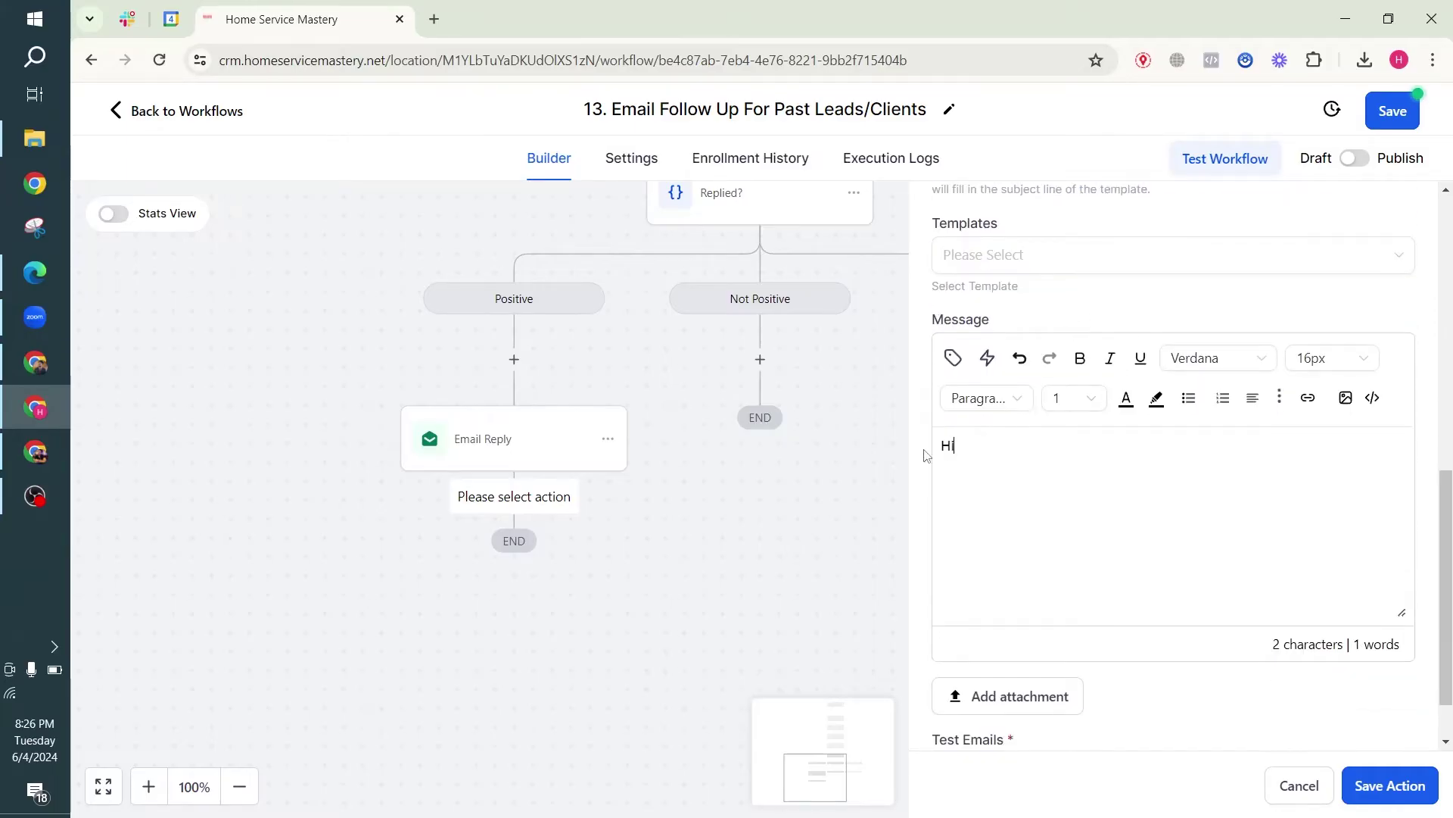
text(, please check conversation)
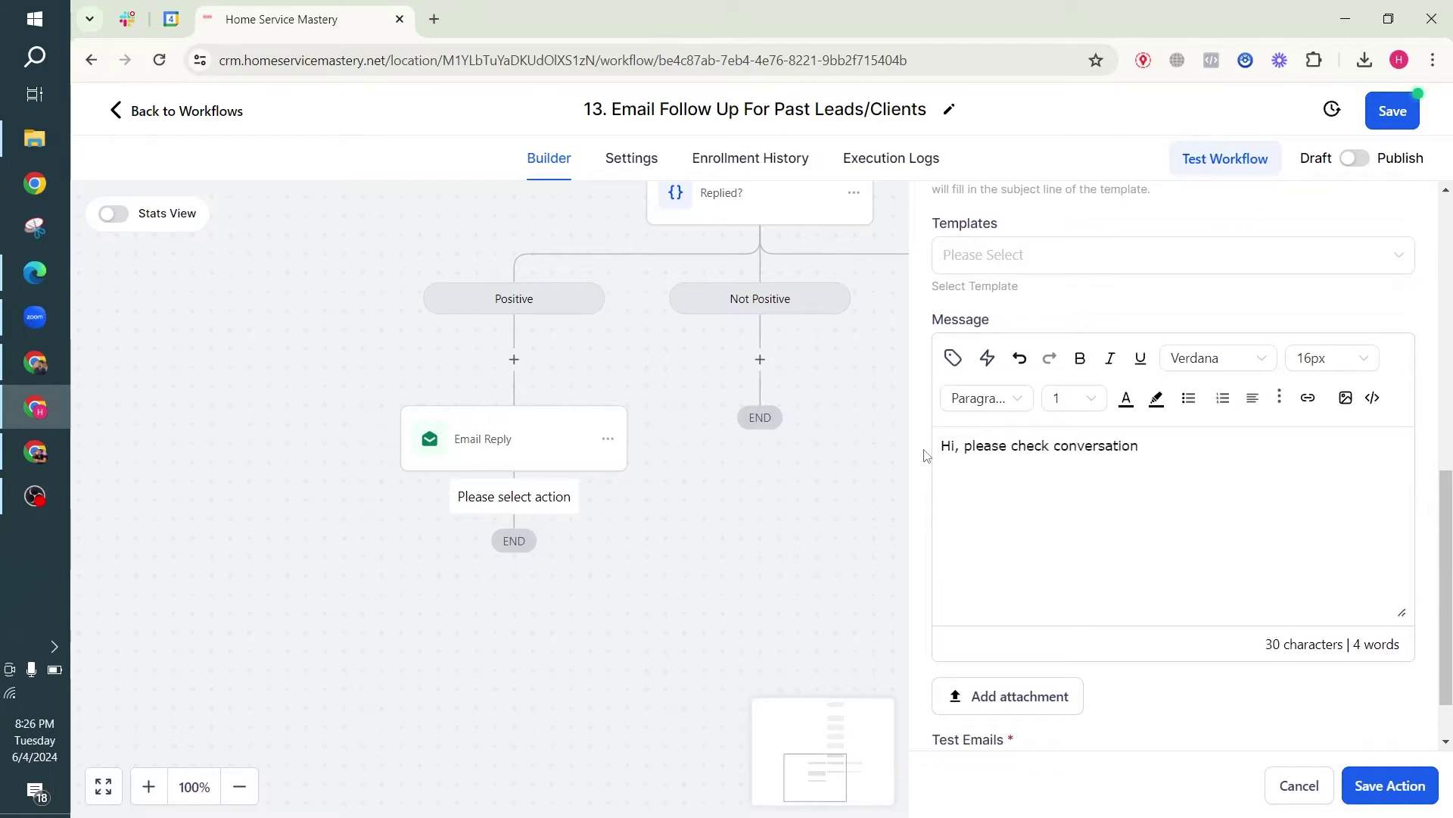
text( for)
scroll(953, 530, up, 3)
click(954, 546)
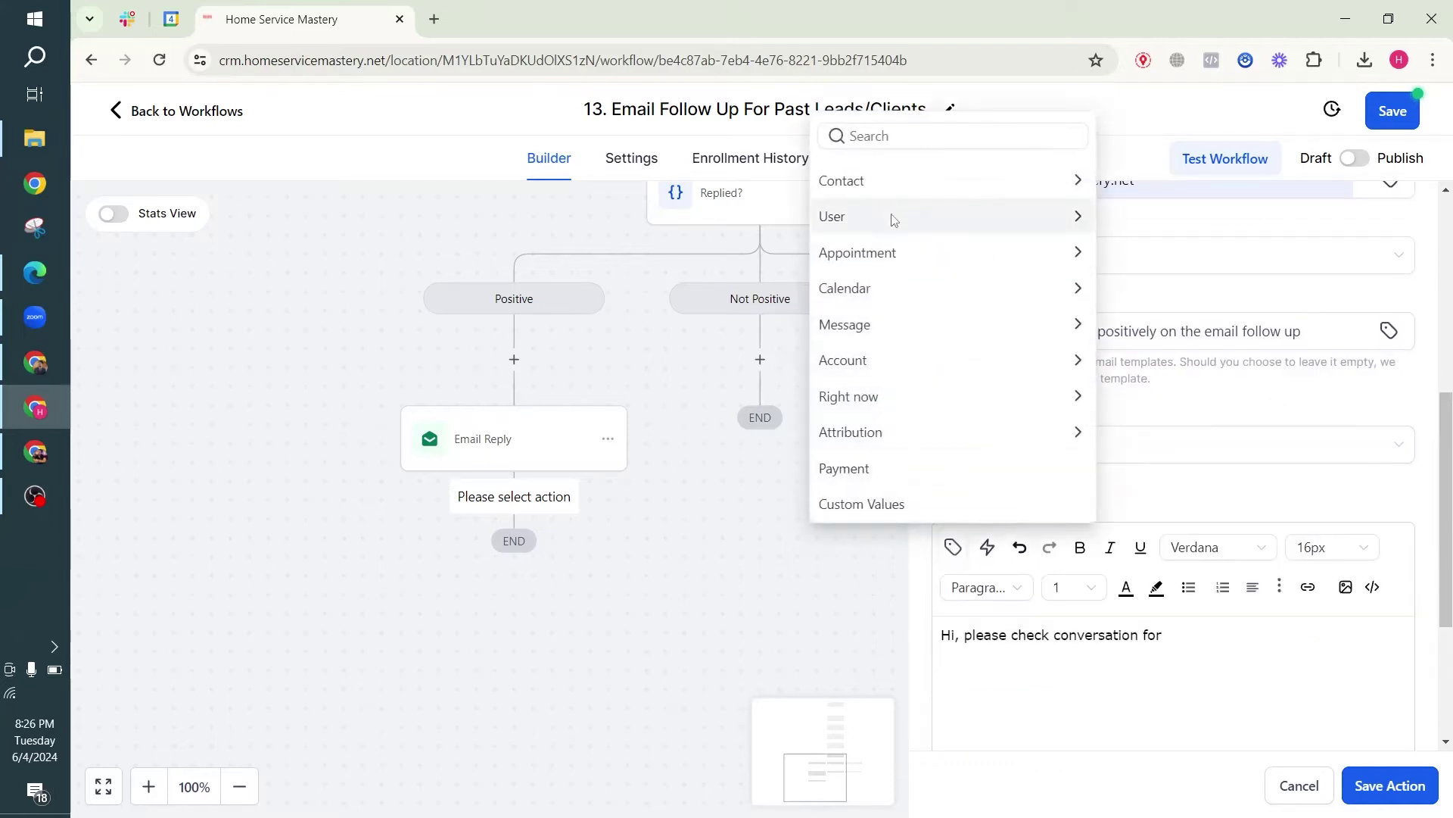
click(887, 190)
click(870, 141)
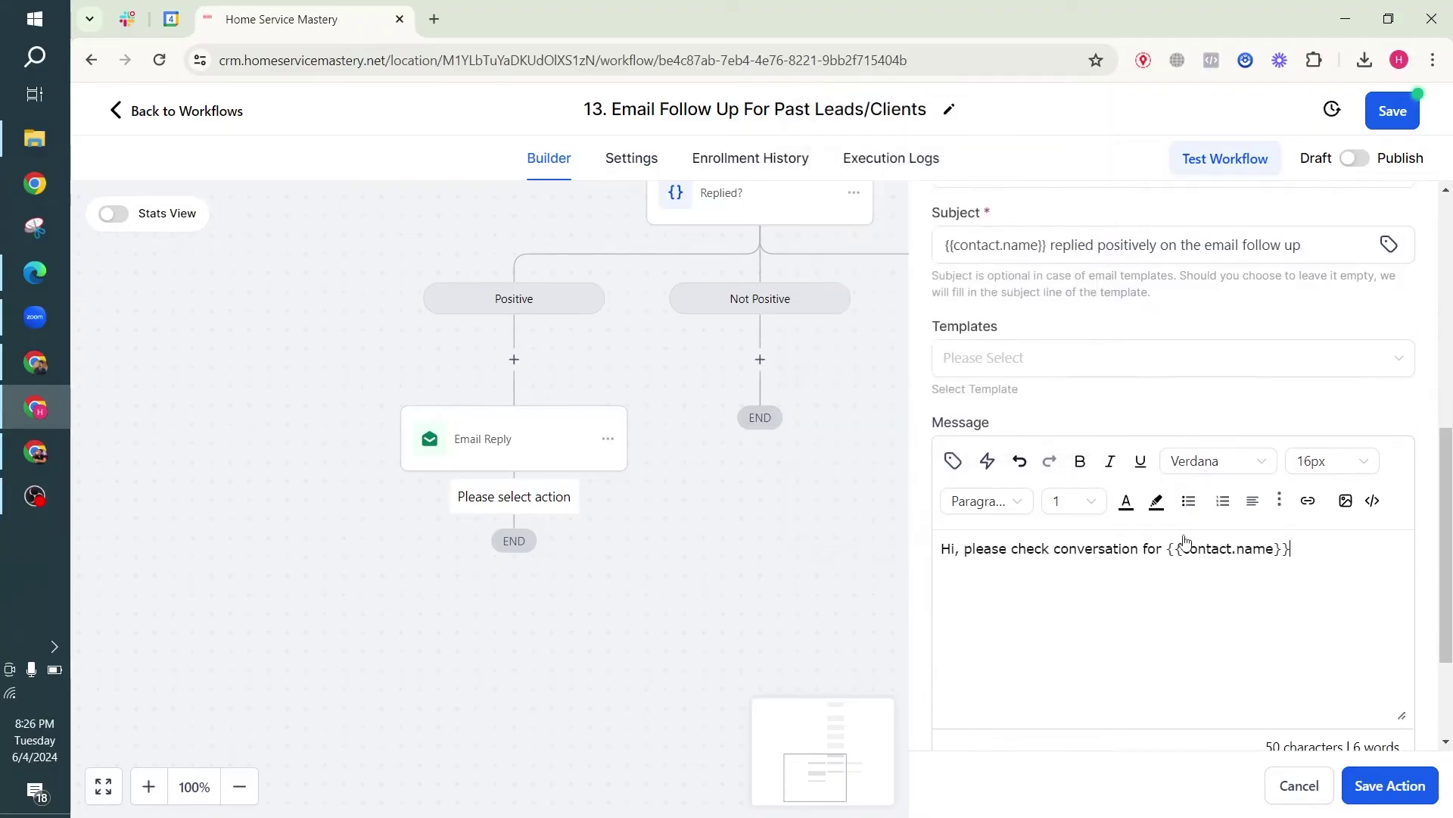
scroll(1192, 522, down, 2)
click(1406, 787)
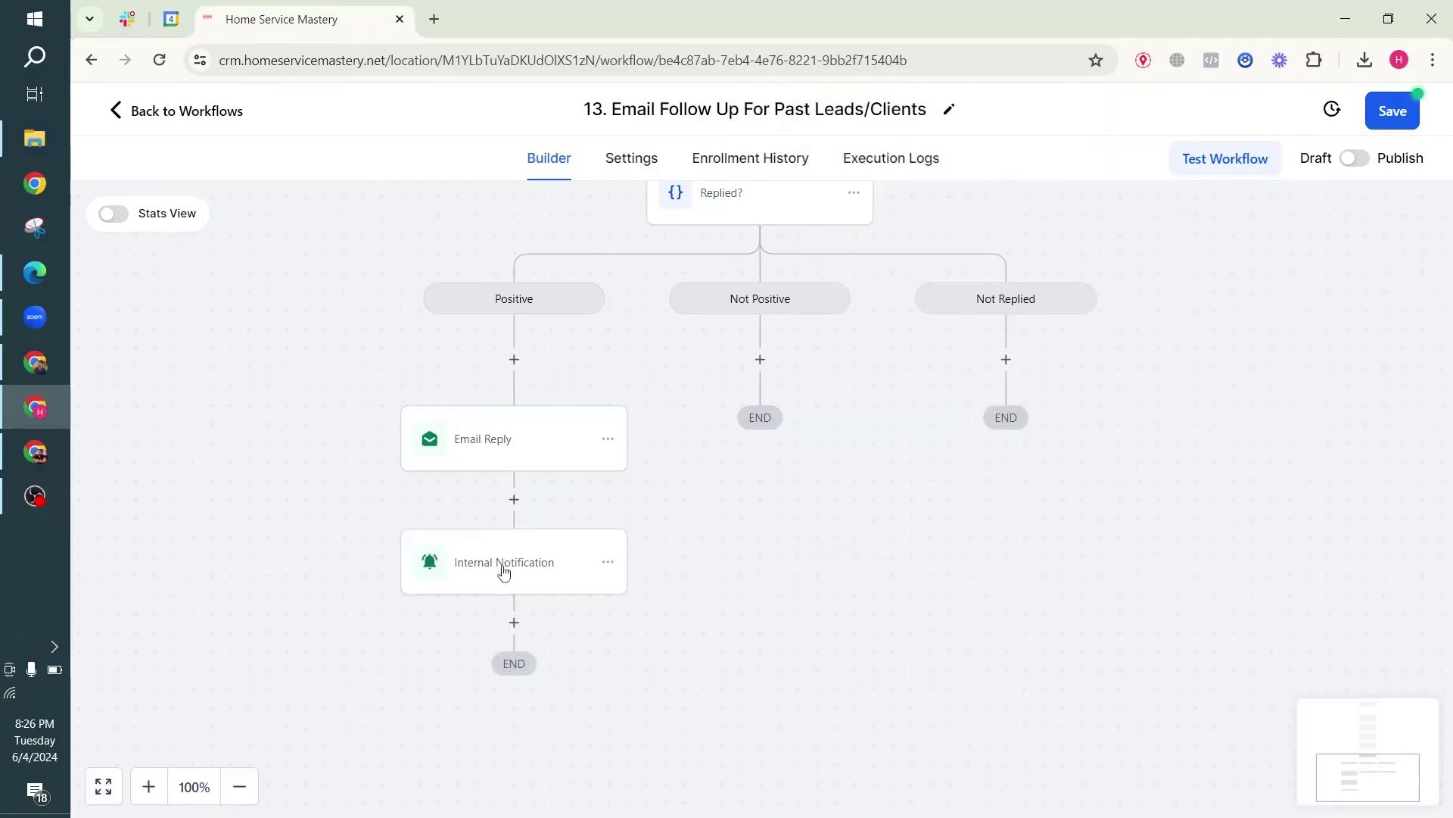
click(514, 359)
text(wa)
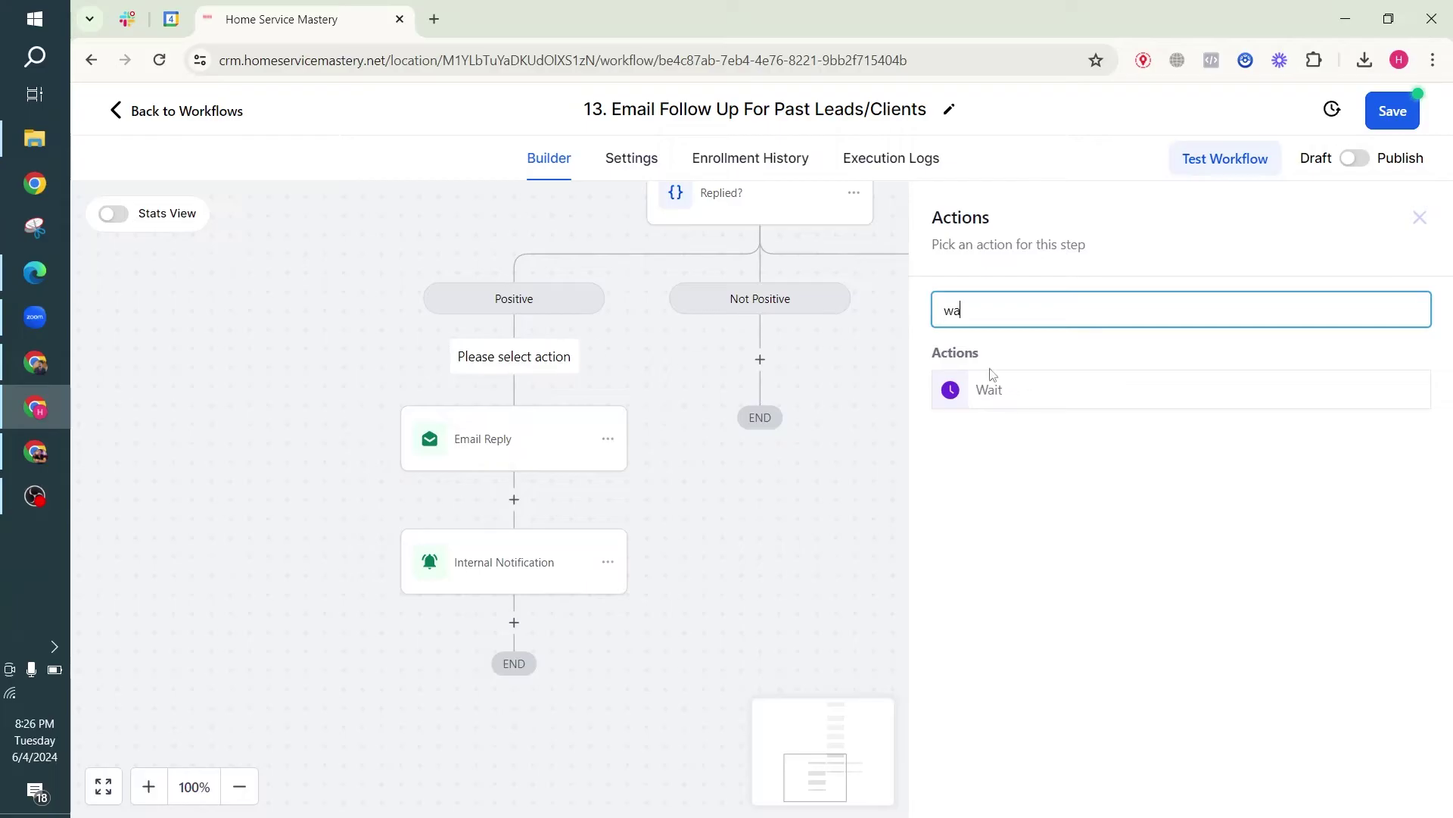
click(1019, 399)
double_click(643, 512)
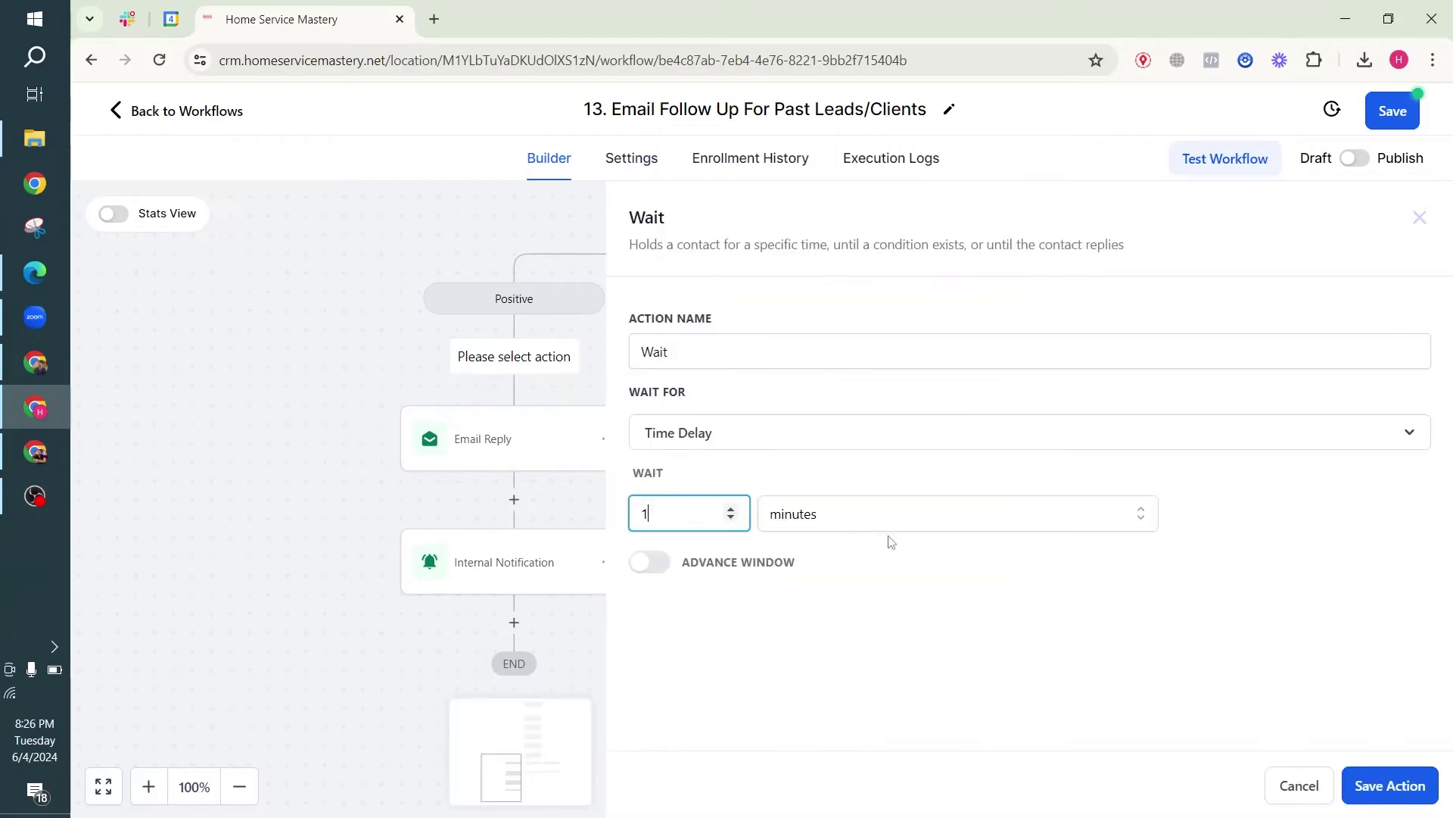
click(798, 362)
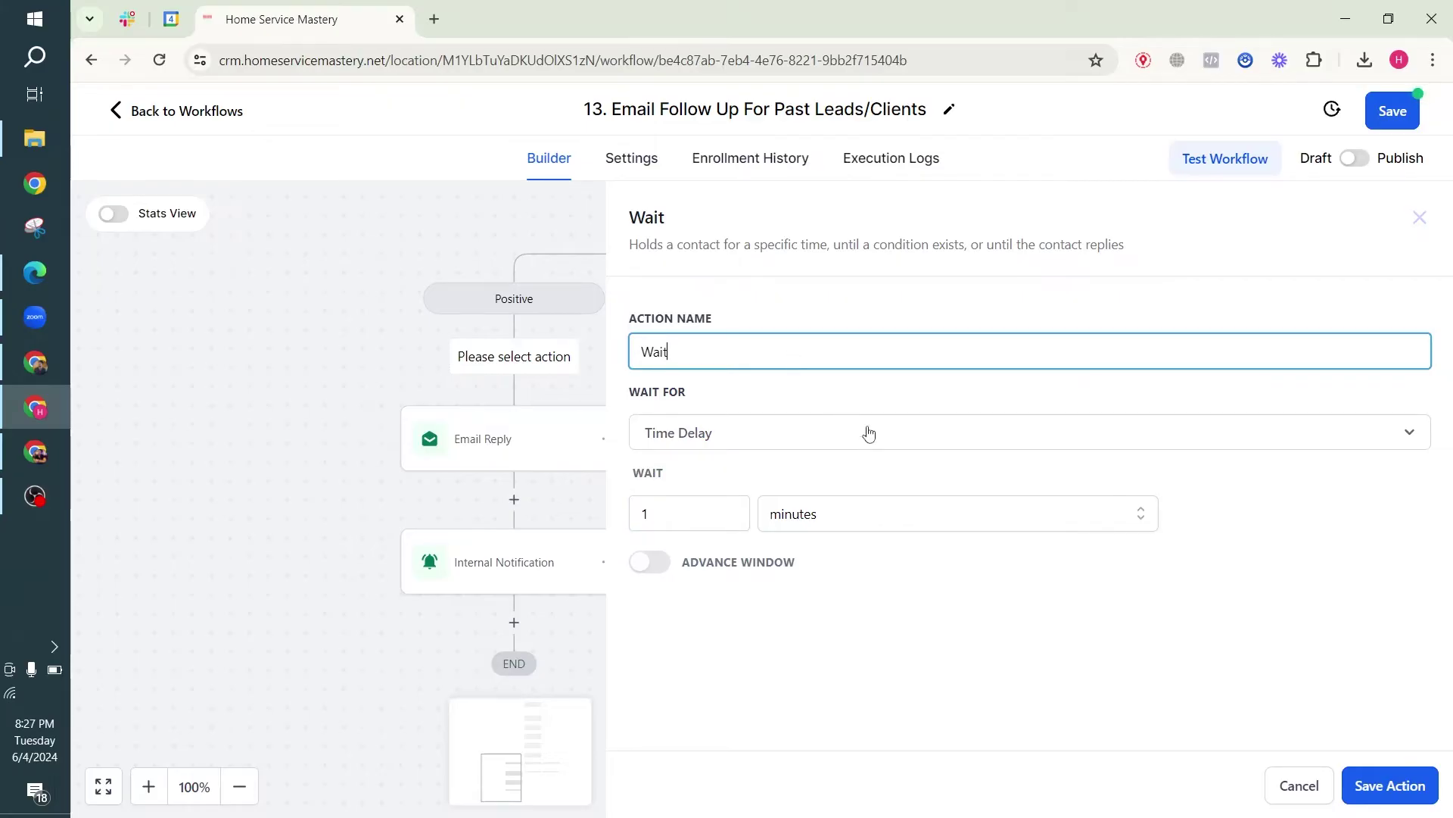
click(1393, 784)
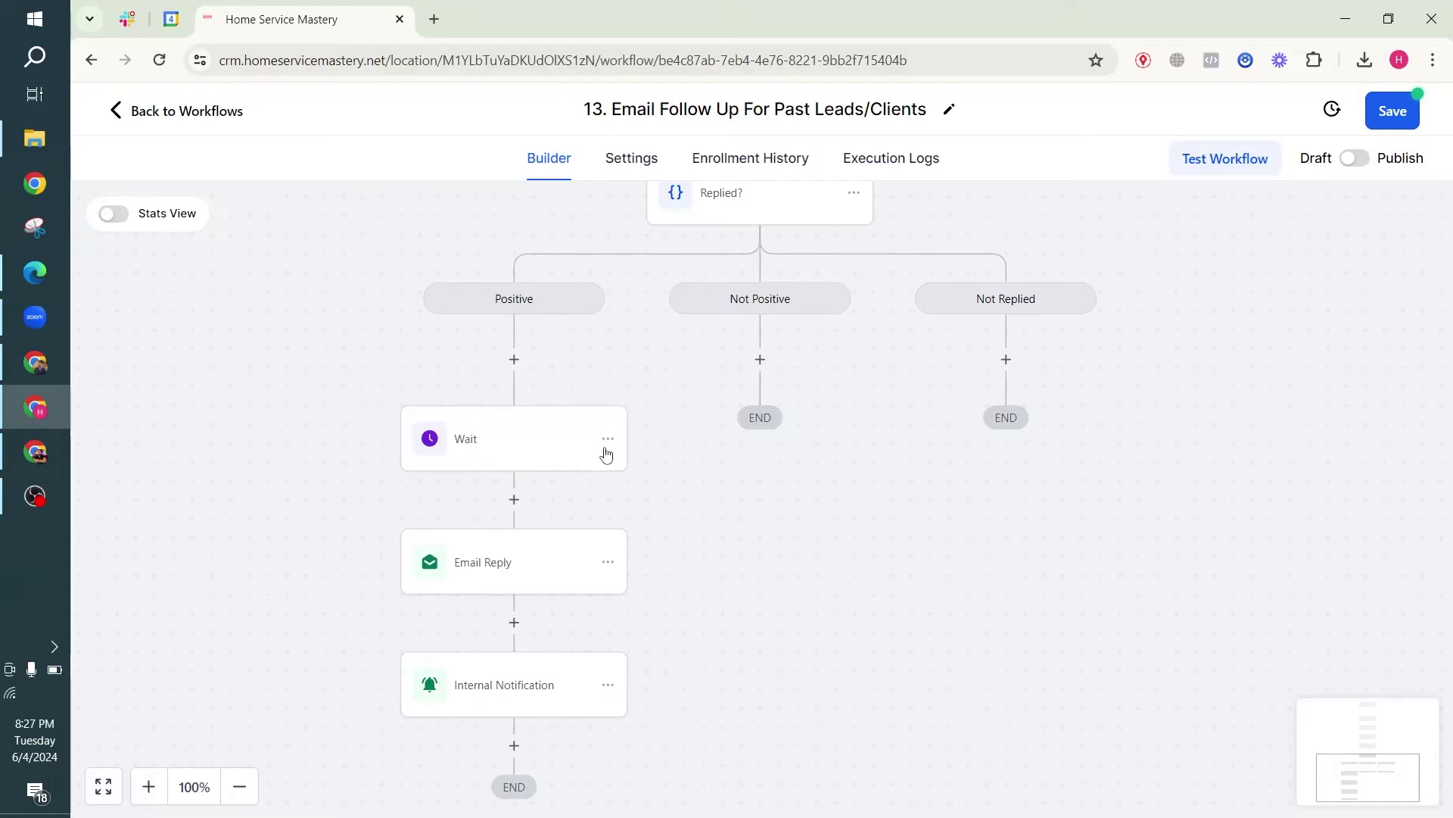
scroll(605, 450, up, 1)
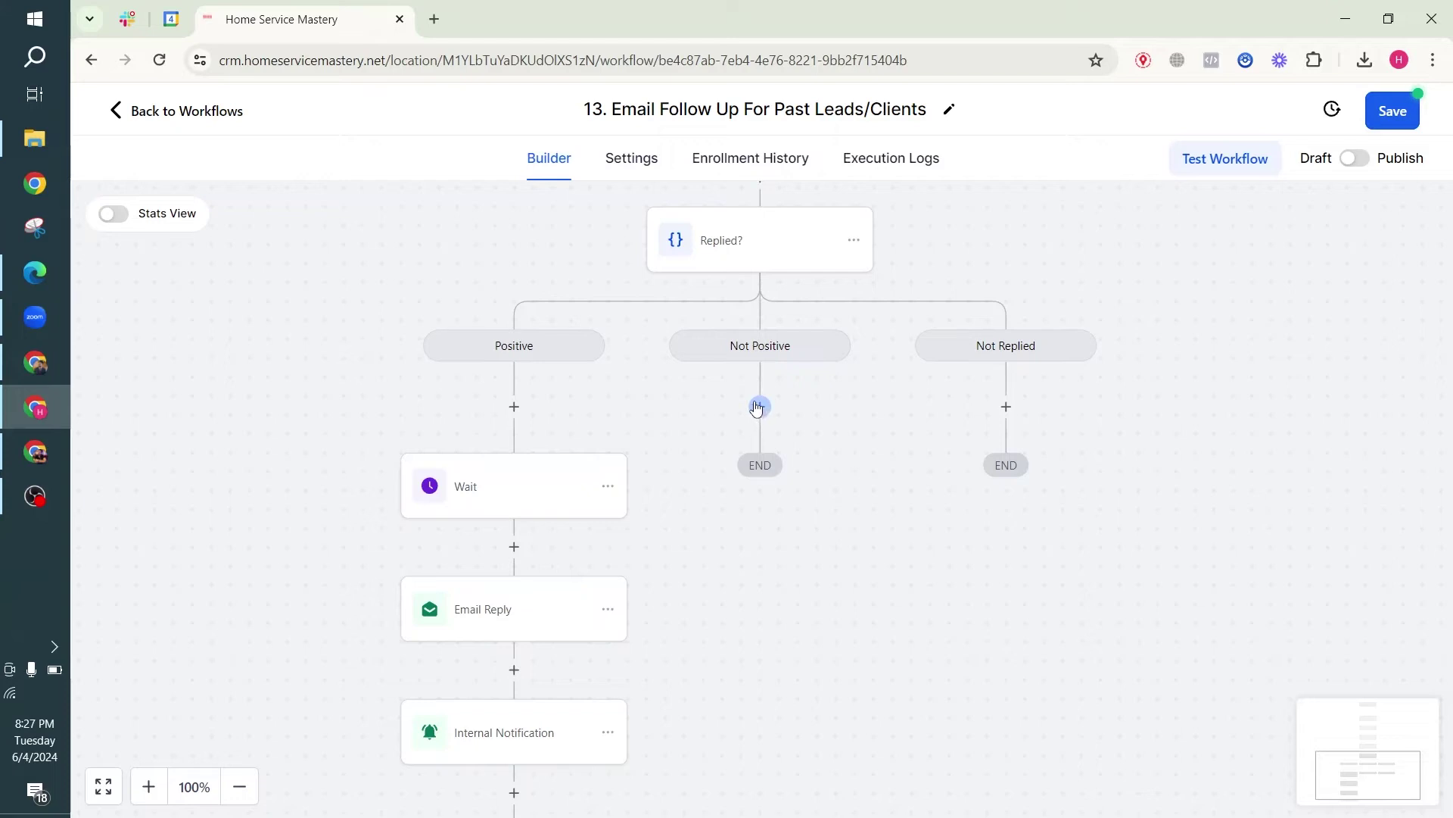
scroll(445, 491, down, 1)
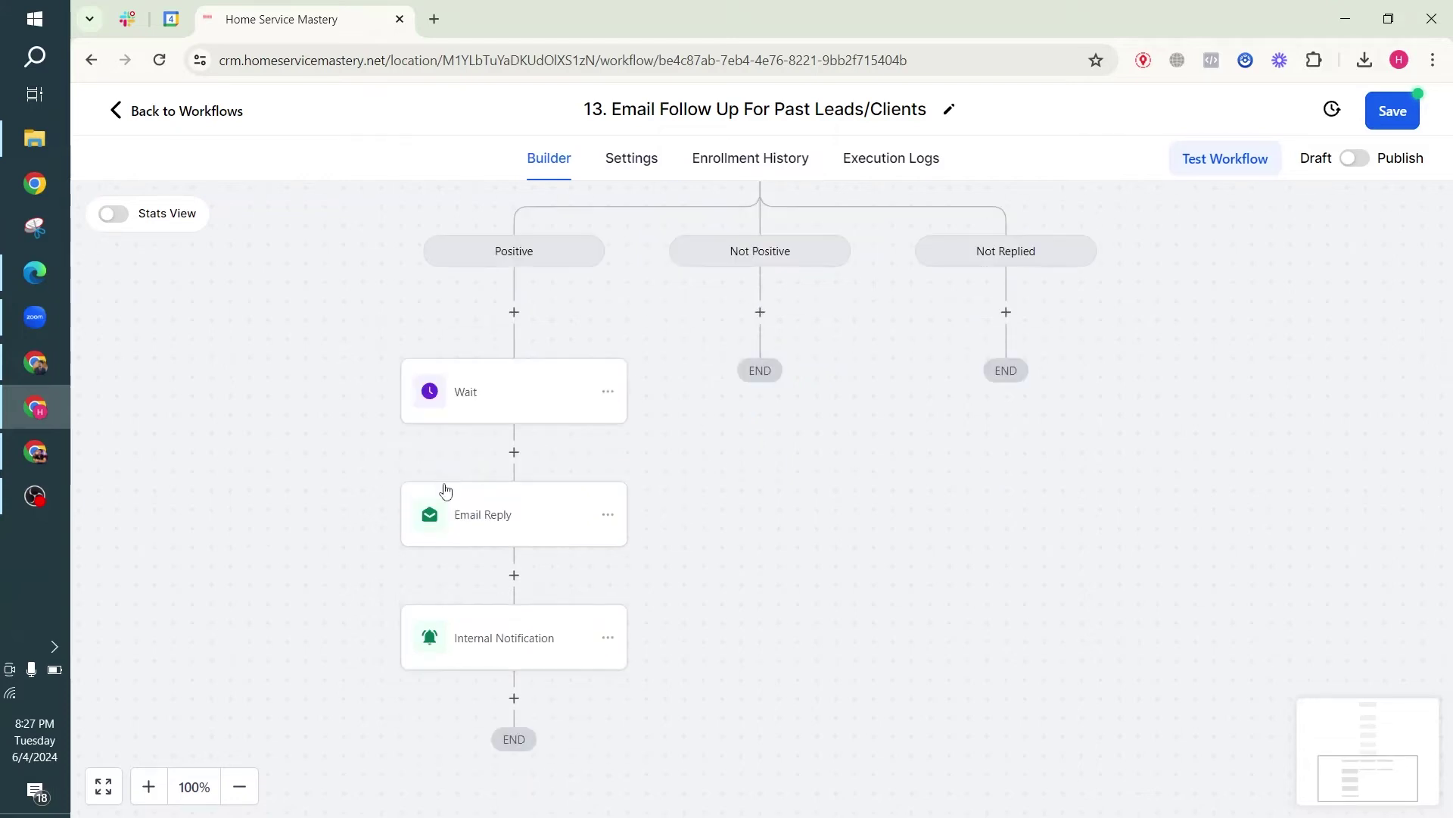
scroll(445, 490, up, 1)
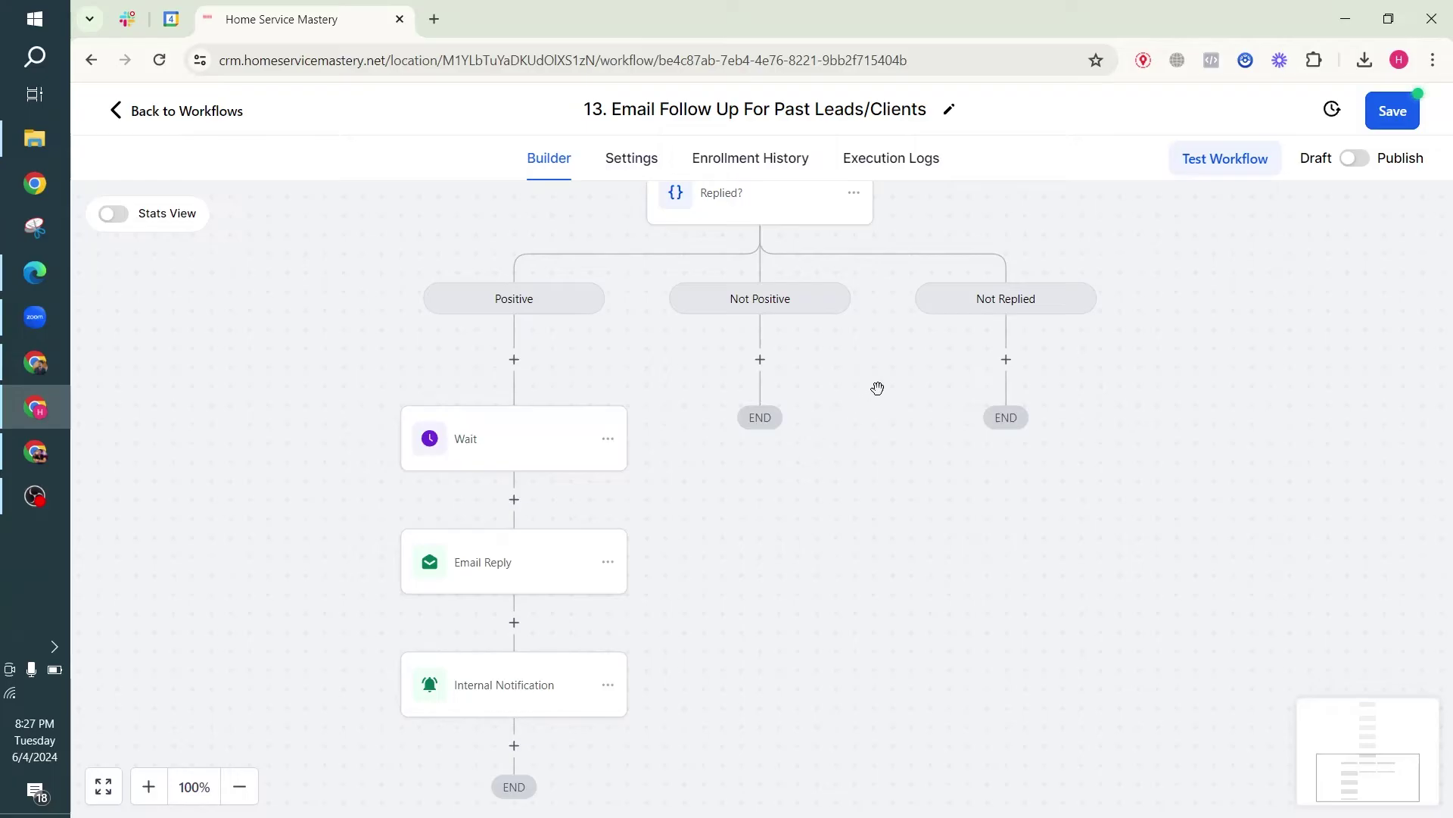
scroll(1009, 367, up, 3)
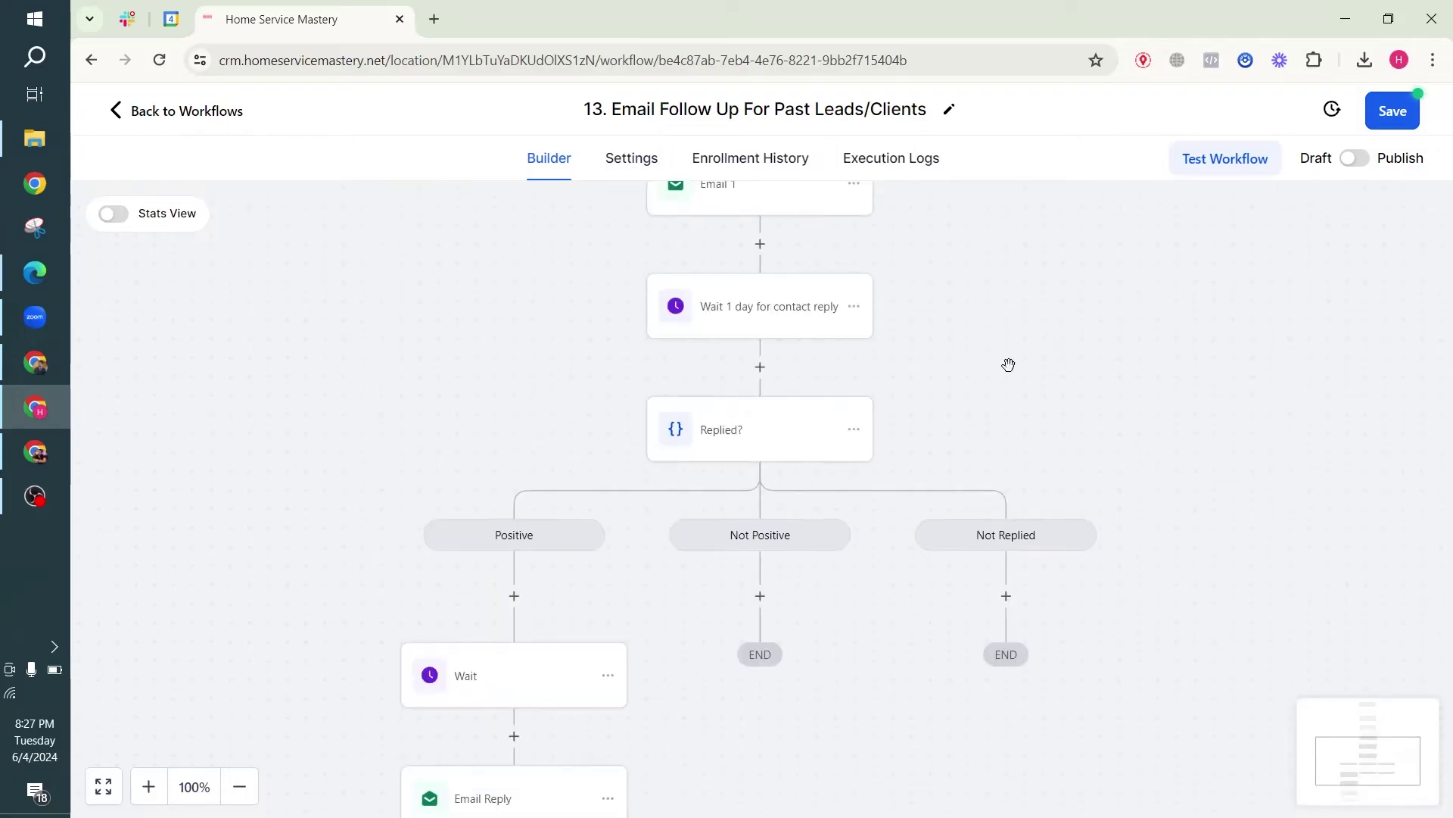
scroll(1007, 368, down, 1)
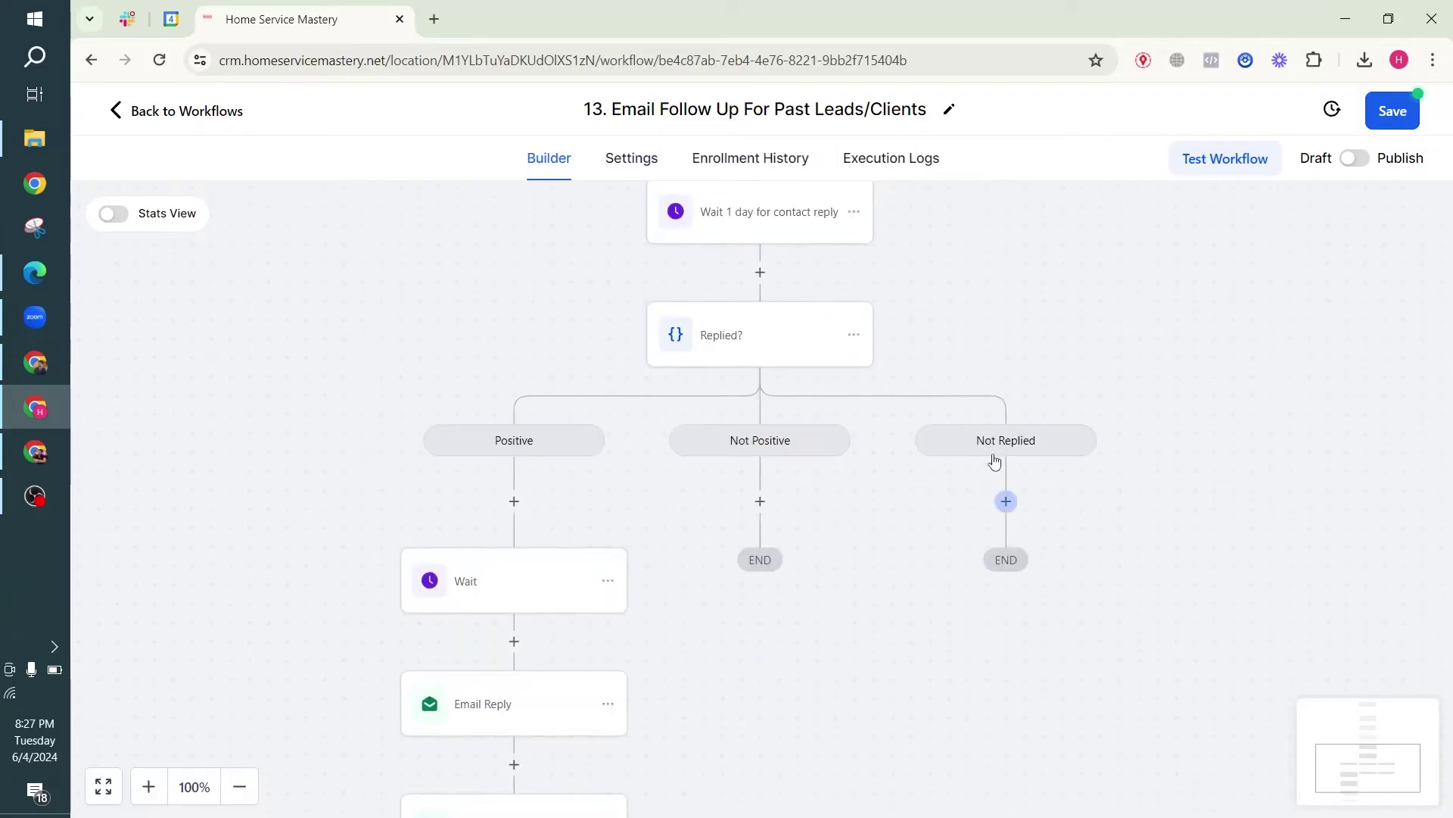
scroll(836, 358, up, 4)
scroll(828, 380, down, 1)
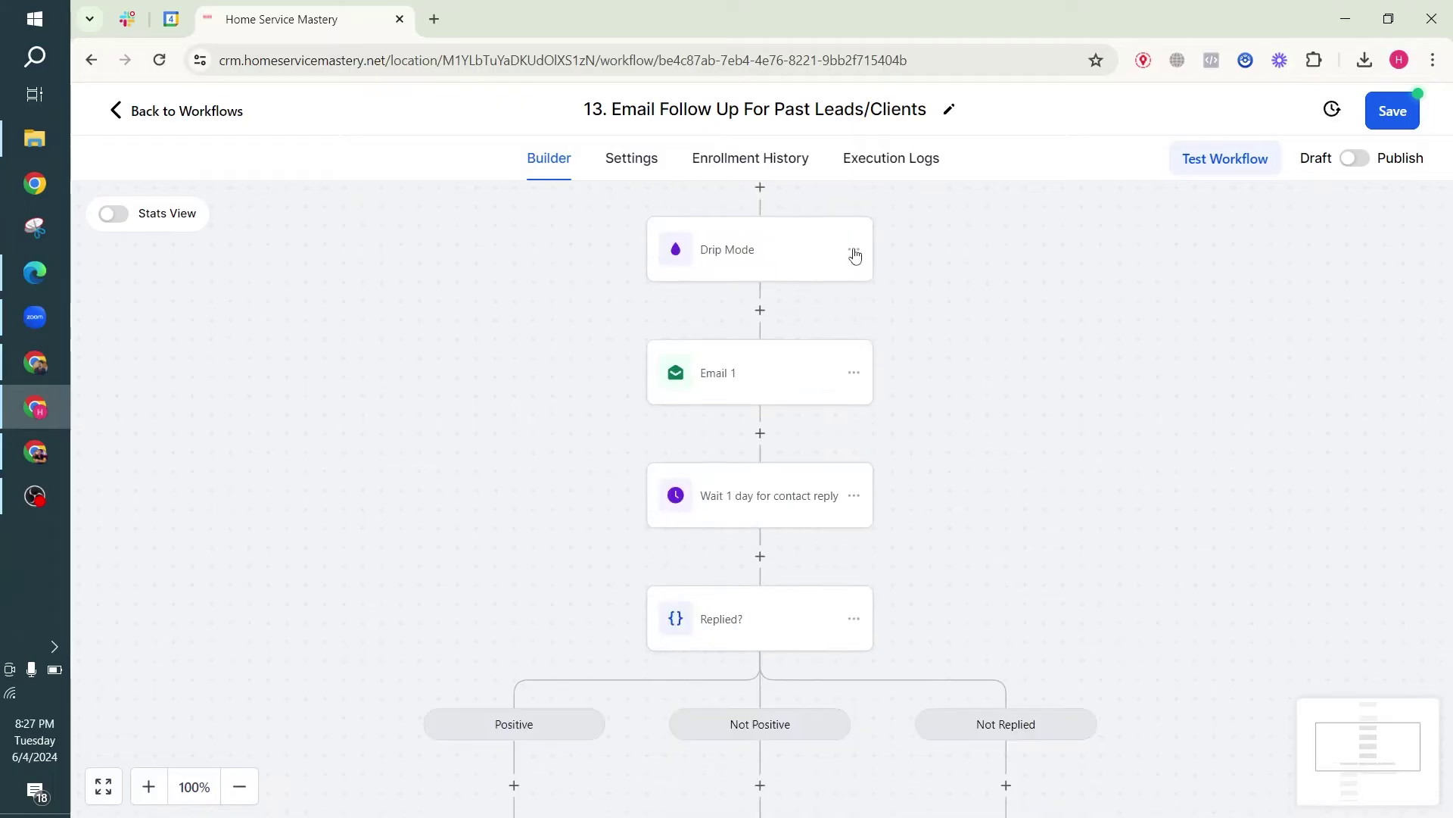
Step: Copy the Drip Mode and Email 1 steps into the Not Replied branch
click(853, 251)
mouse_move(918, 324)
click(1047, 296)
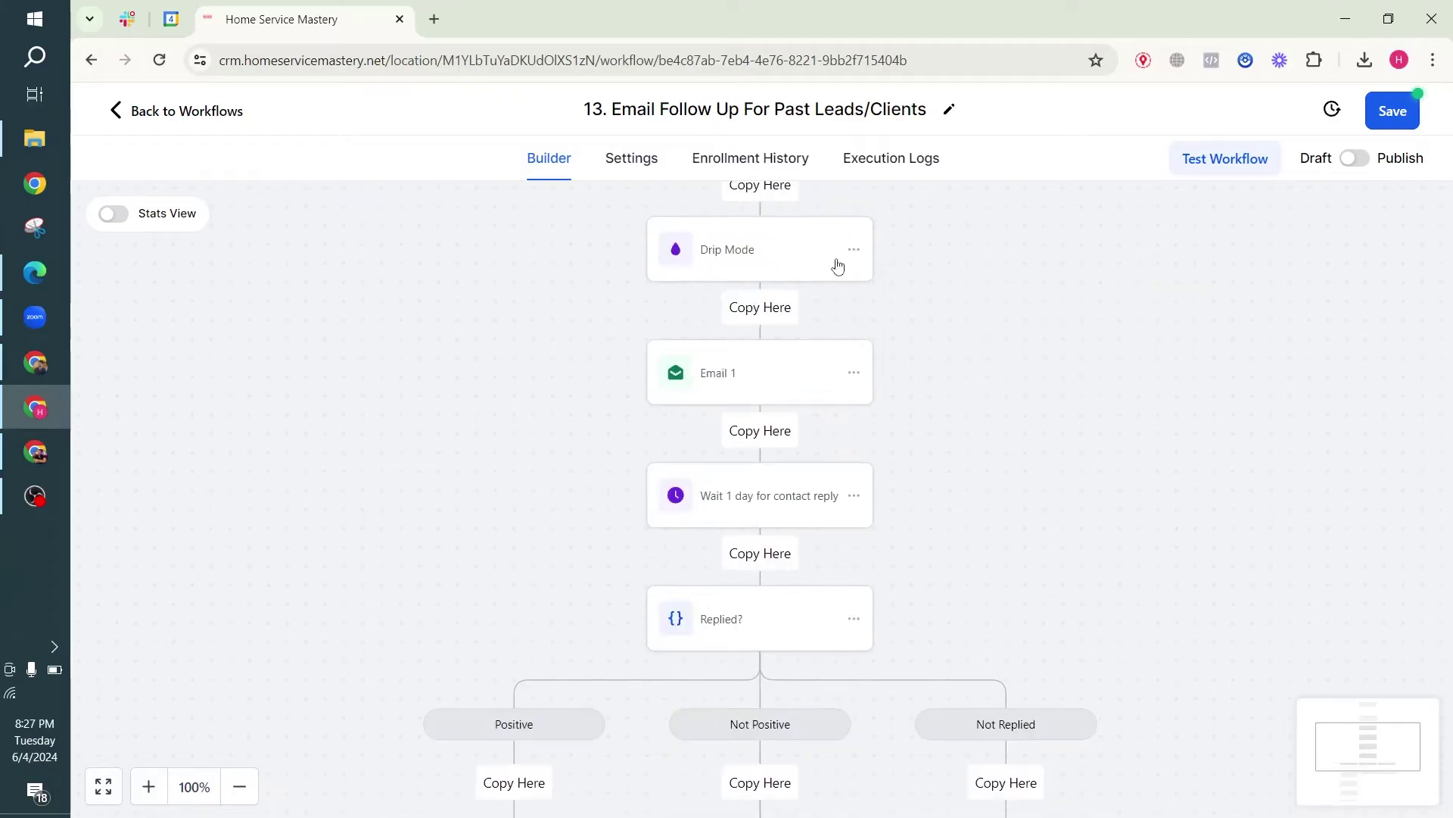
scroll(1059, 580, down, 2)
click(1026, 605)
scroll(1048, 438, up, 2)
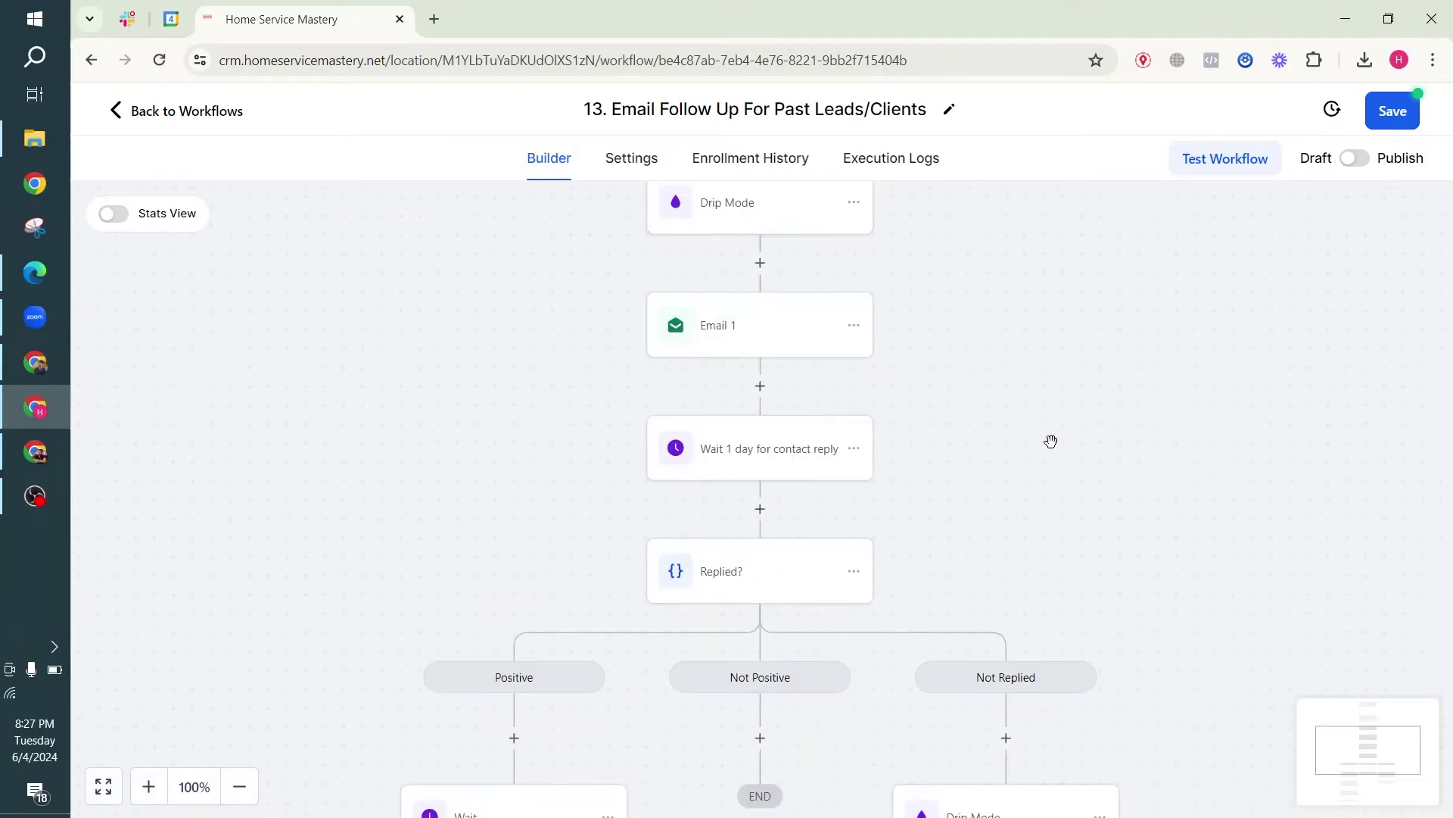
click(855, 326)
mouse_move(918, 400)
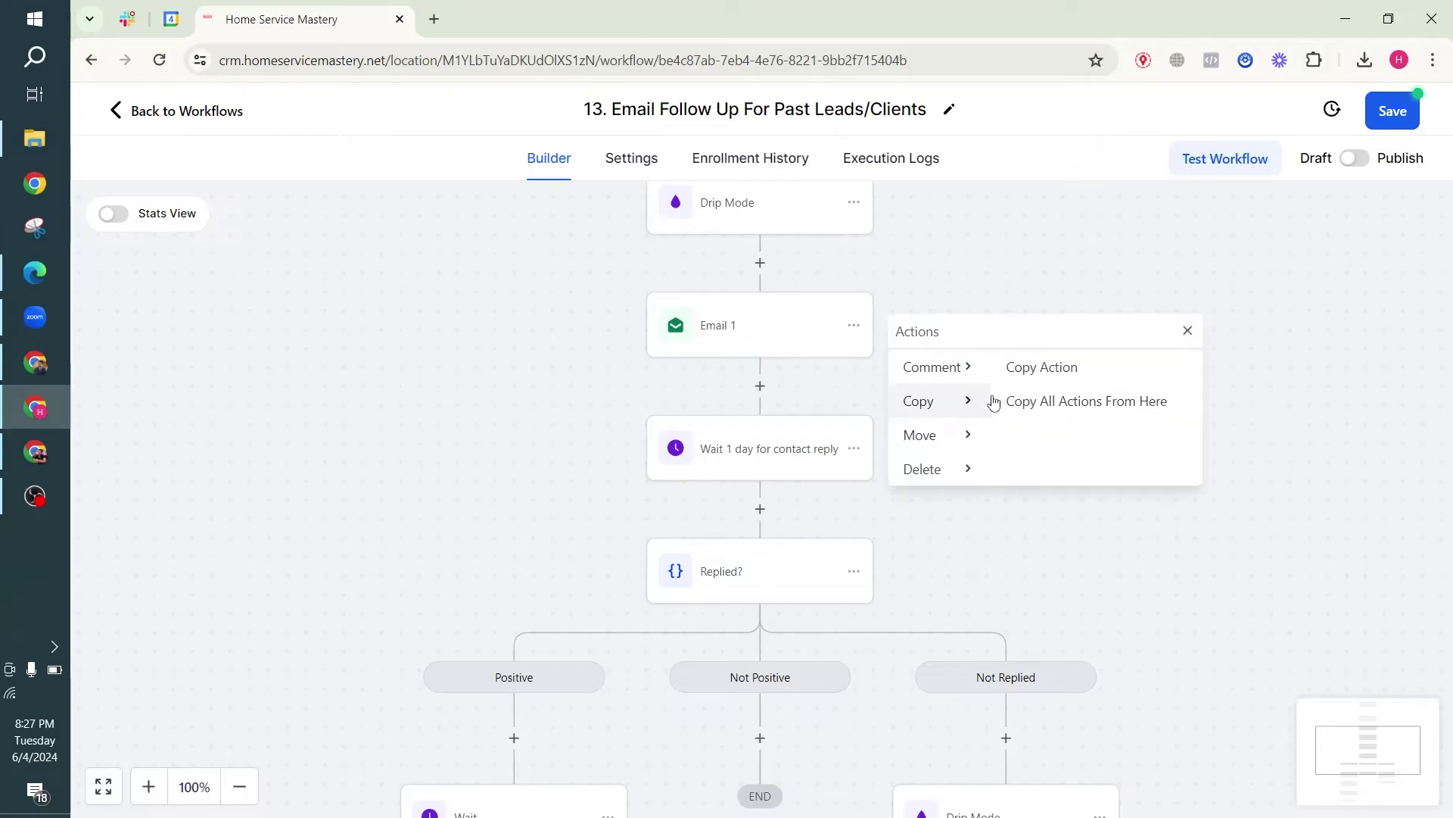
click(1036, 369)
scroll(1025, 362, down, 2)
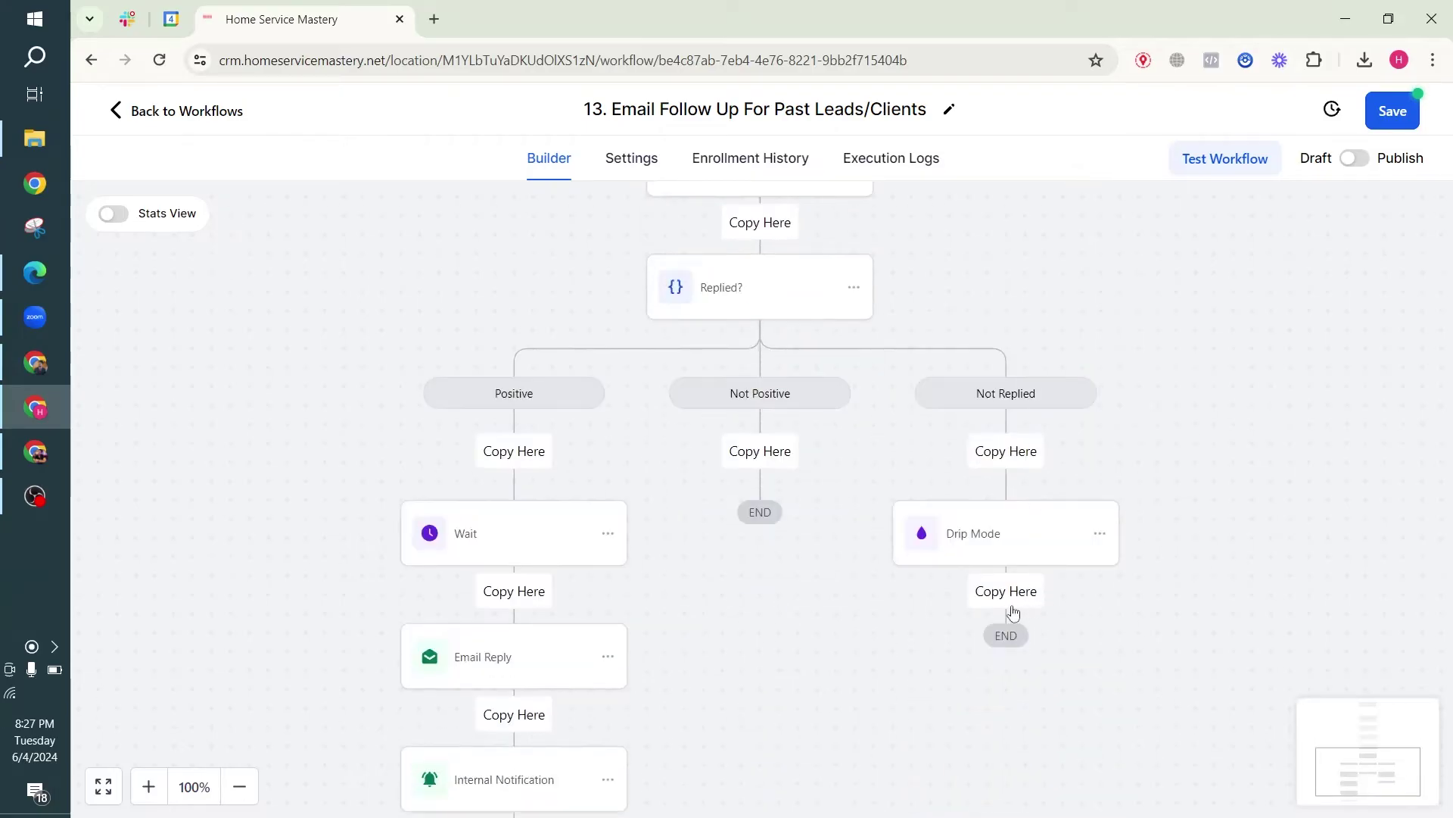
click(1009, 598)
Step: Rename the pasted email to Email 2 with body 'This is my second email' and save
click(957, 610)
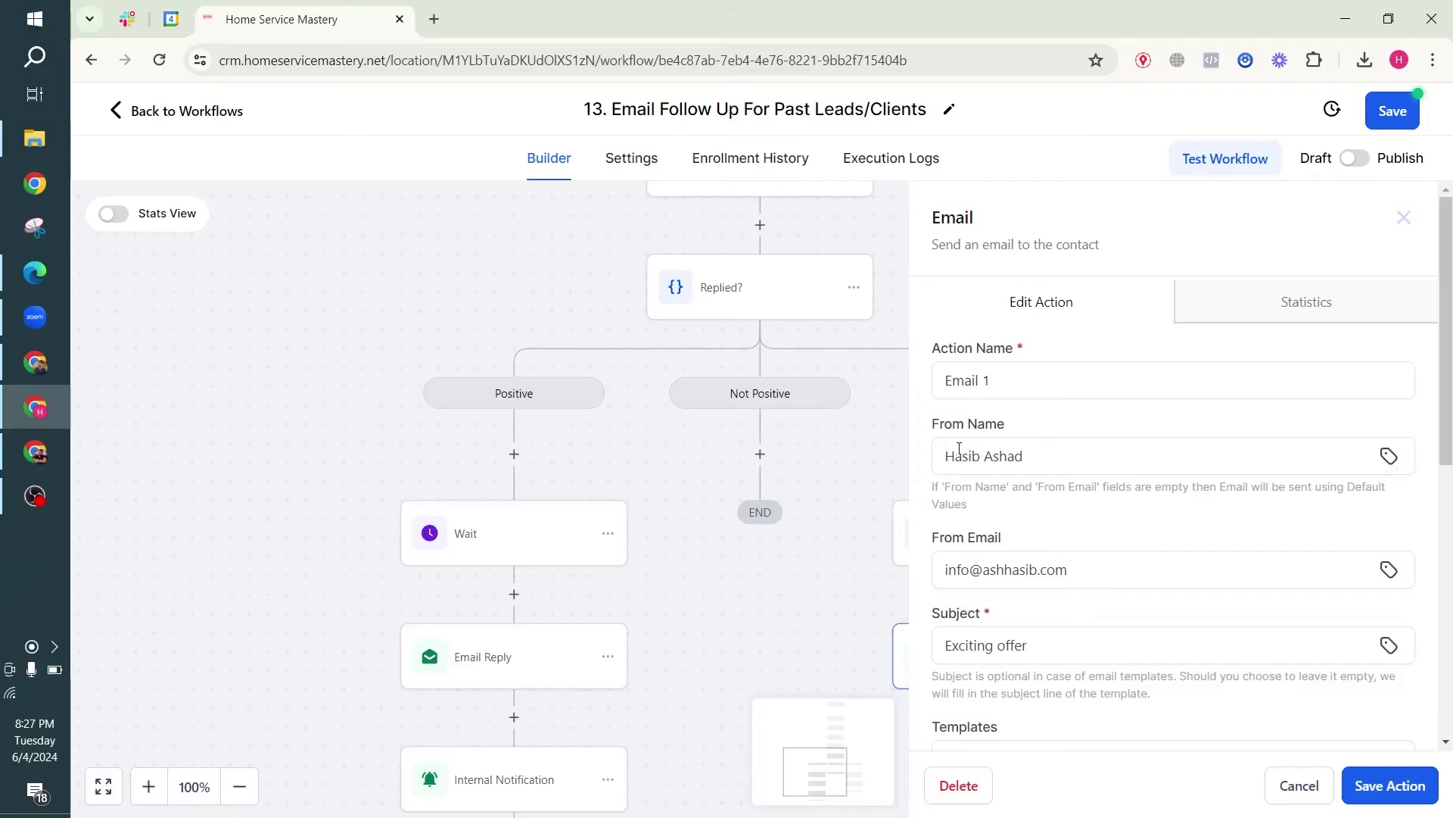
click(987, 378)
key(BackSpace)
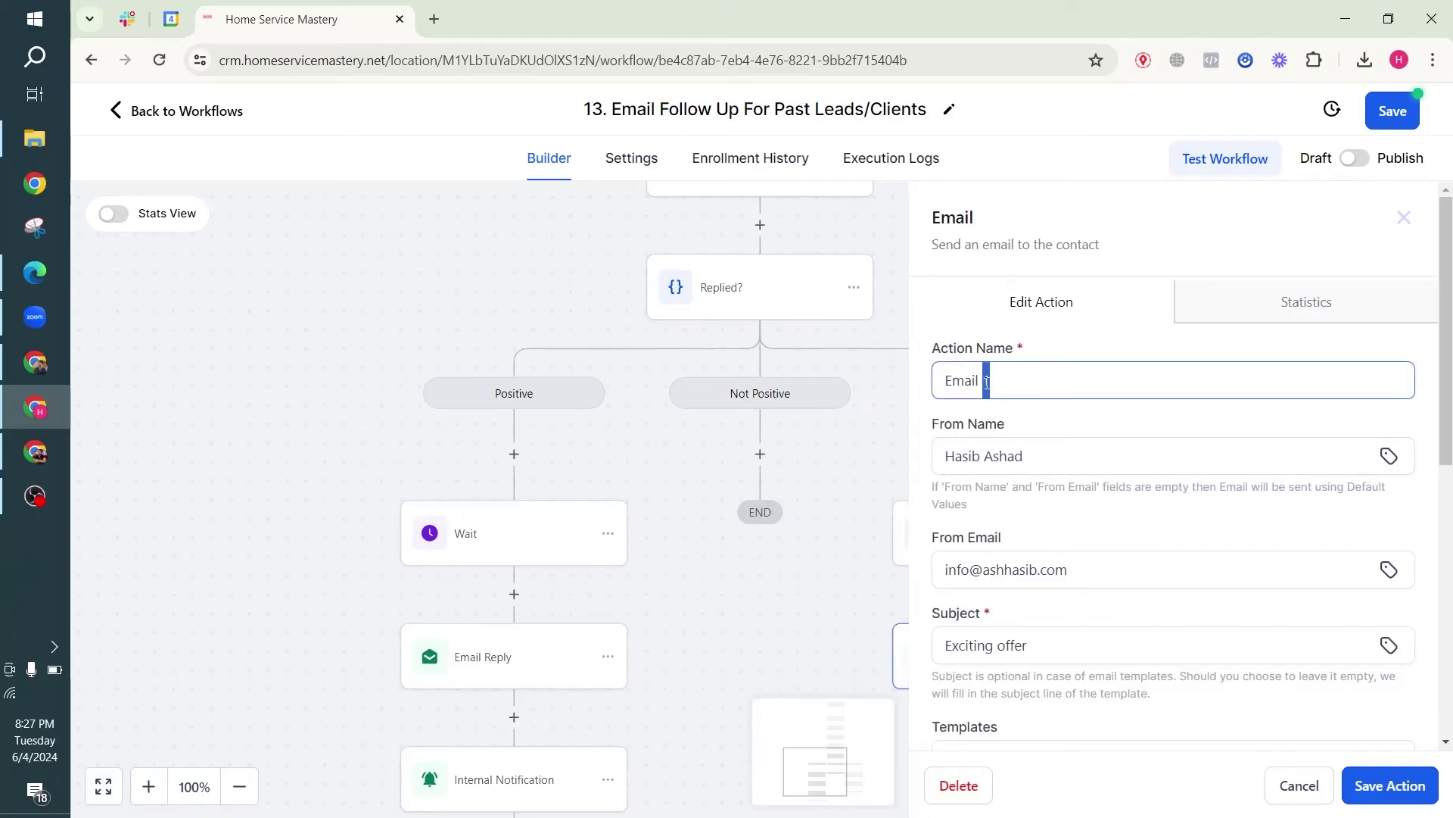
text(2)
scroll(1055, 545, down, 6)
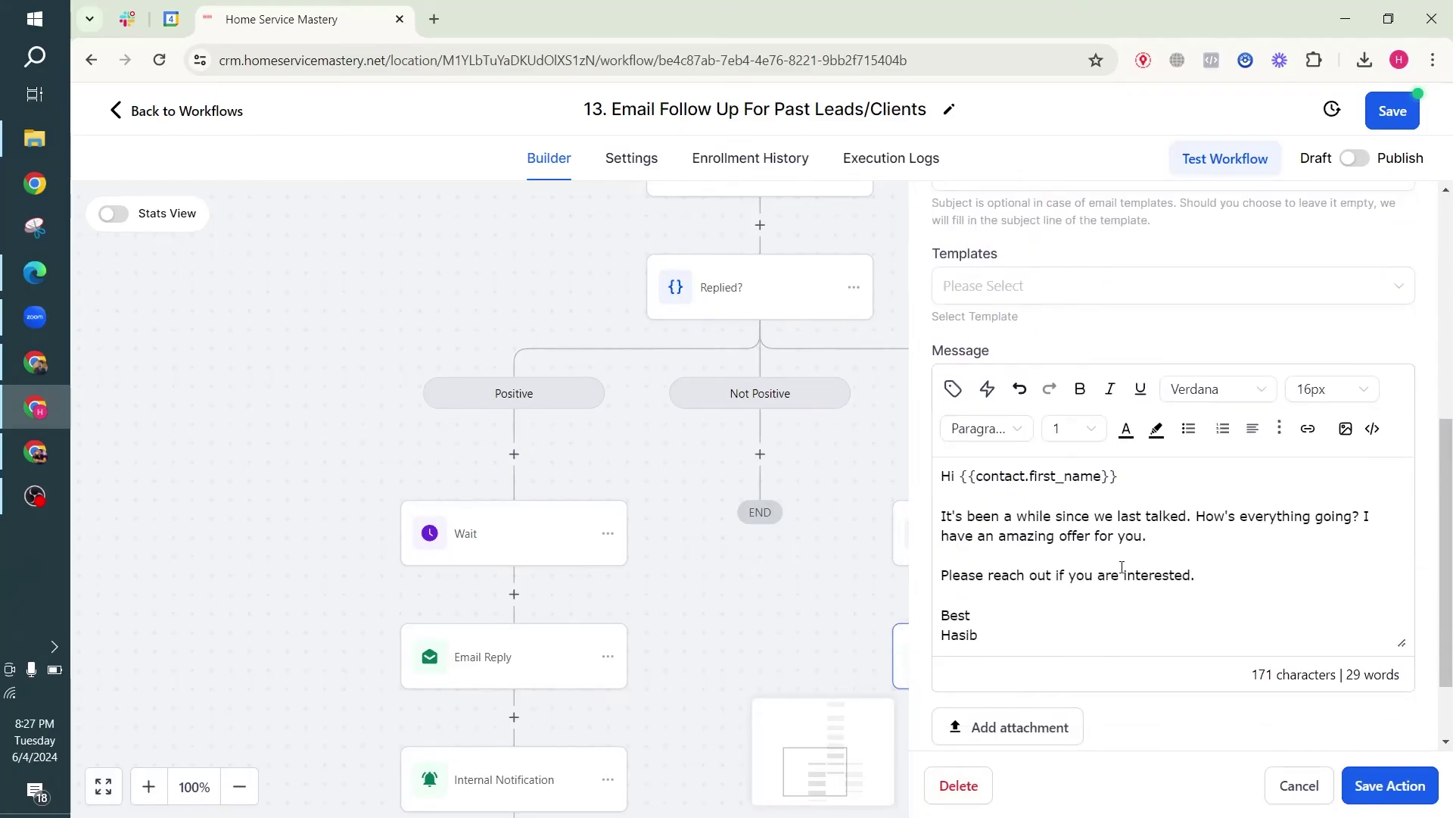
drag(1227, 578, 912, 519)
key(BackSpace)
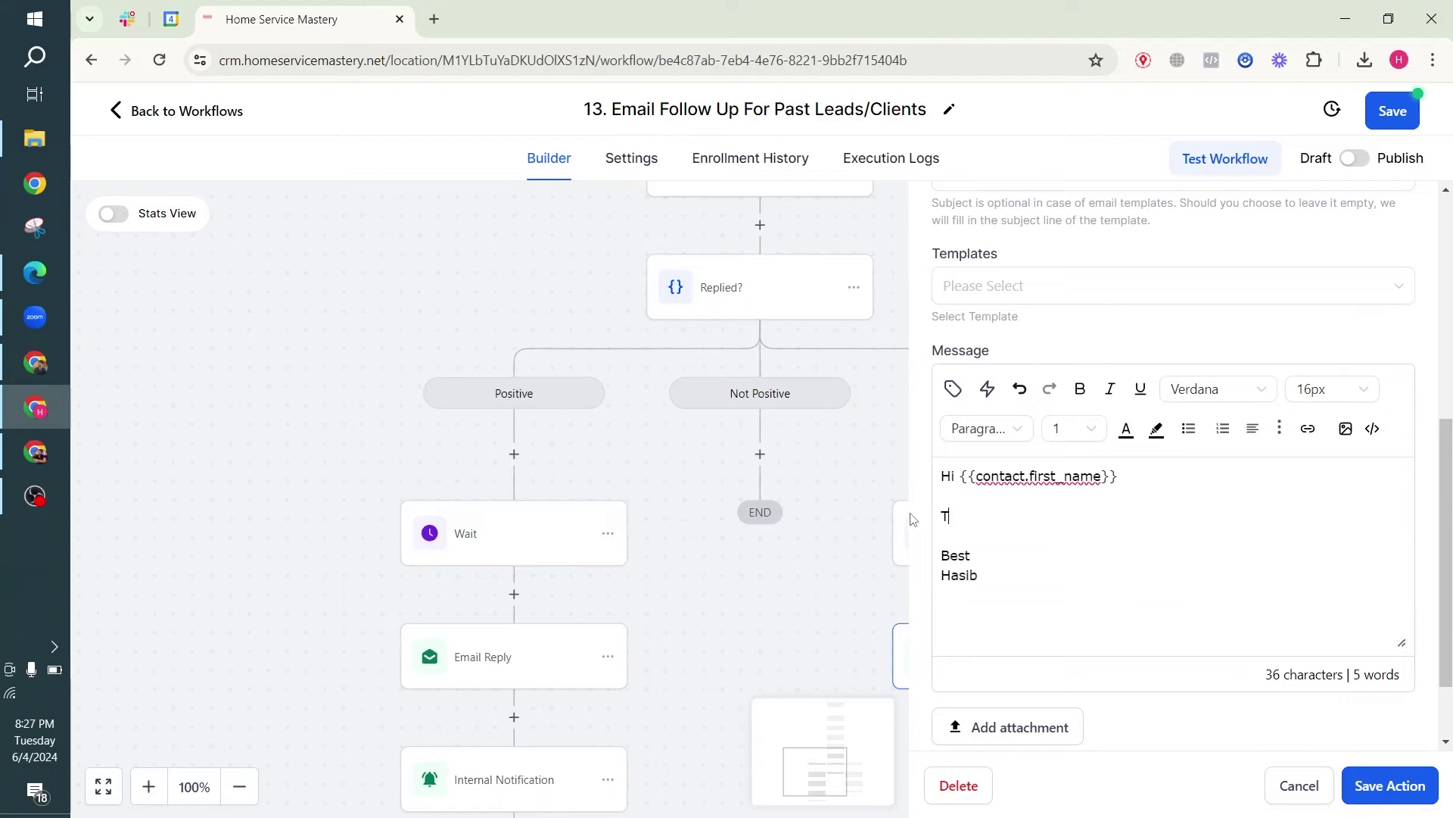
text(This is my second emai)
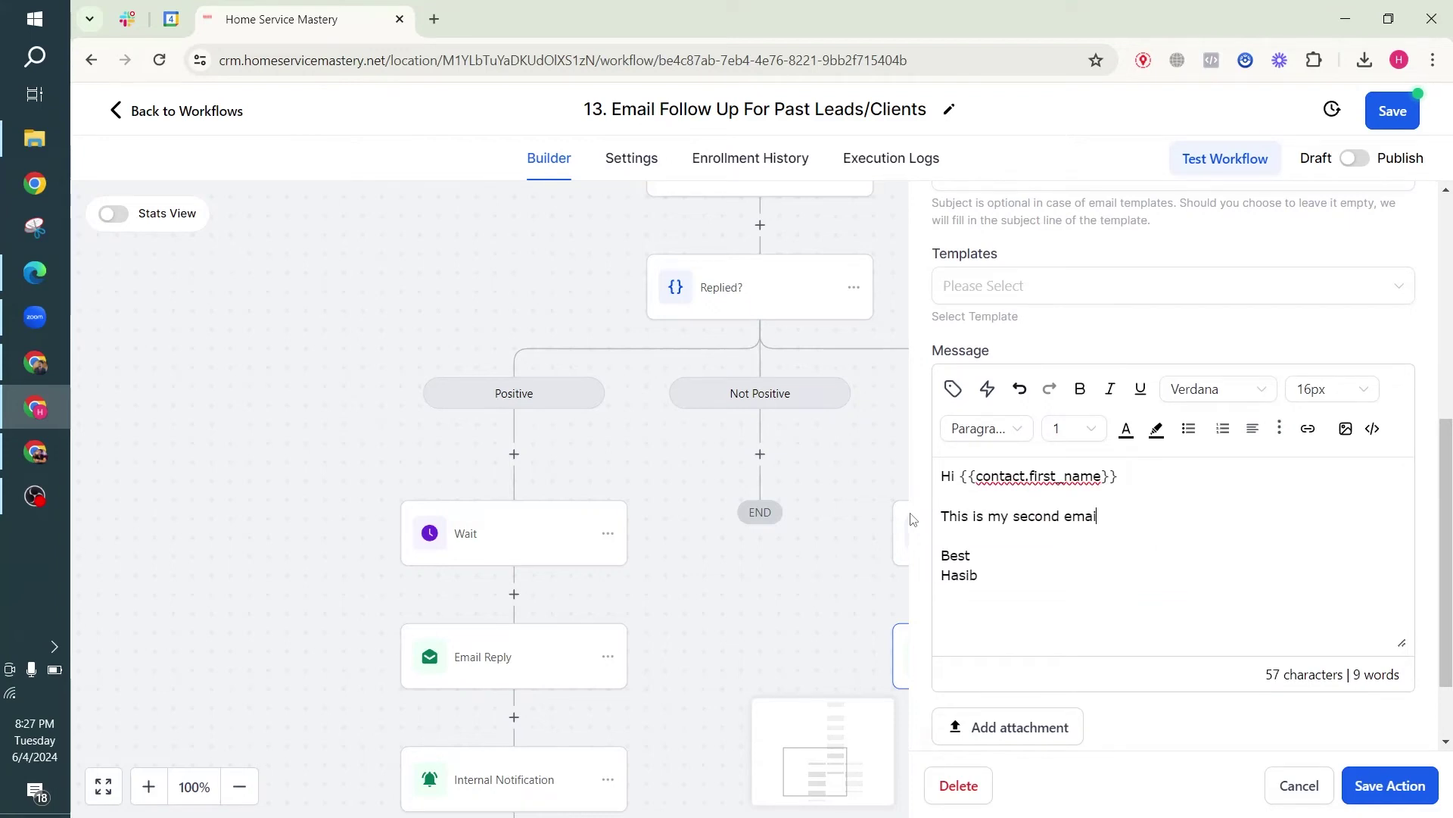
text(l.)
scroll(1082, 568, down, 1)
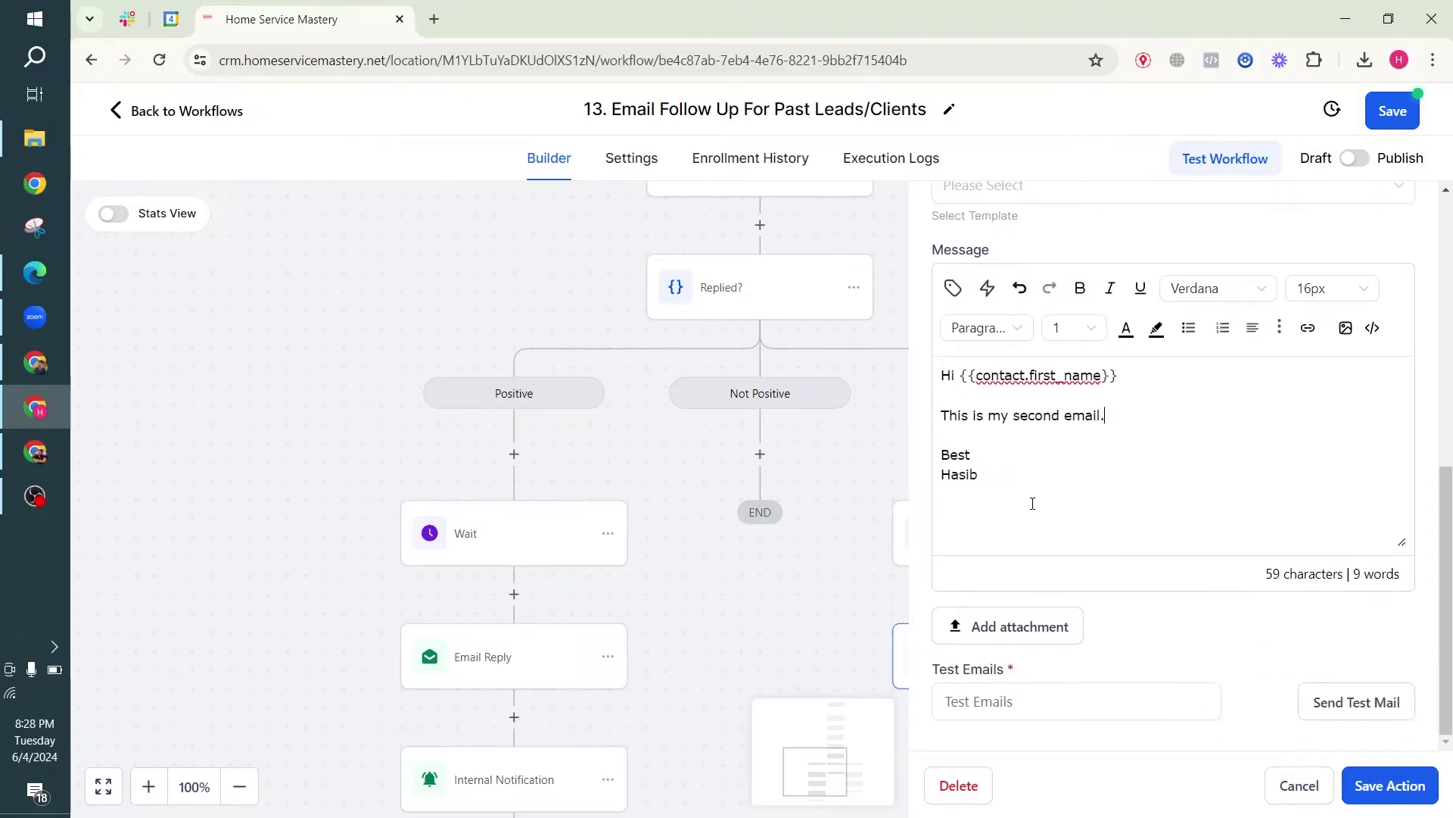
scroll(1347, 708, up, 6)
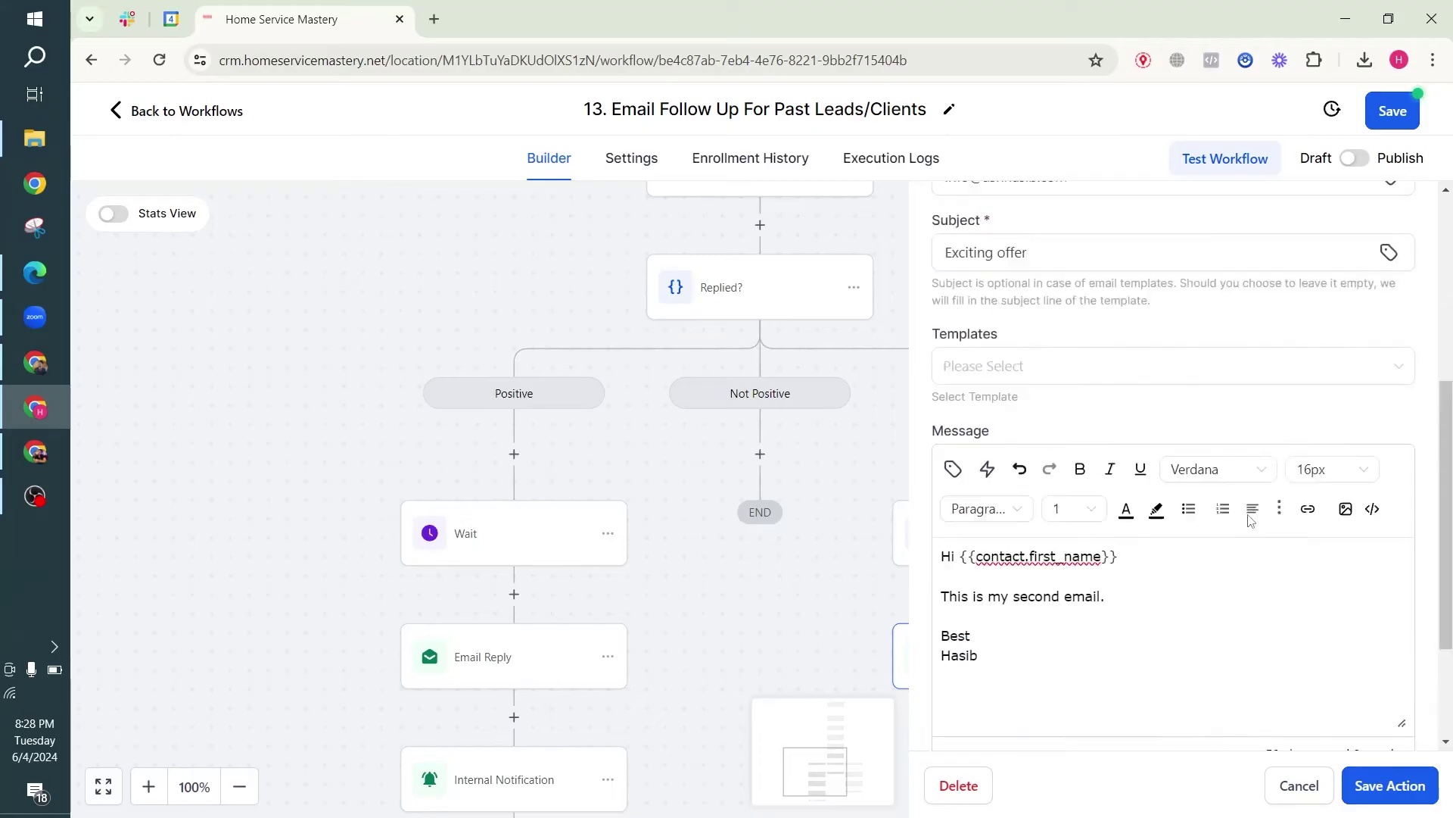
scroll(1348, 708, down, 6)
click(1393, 777)
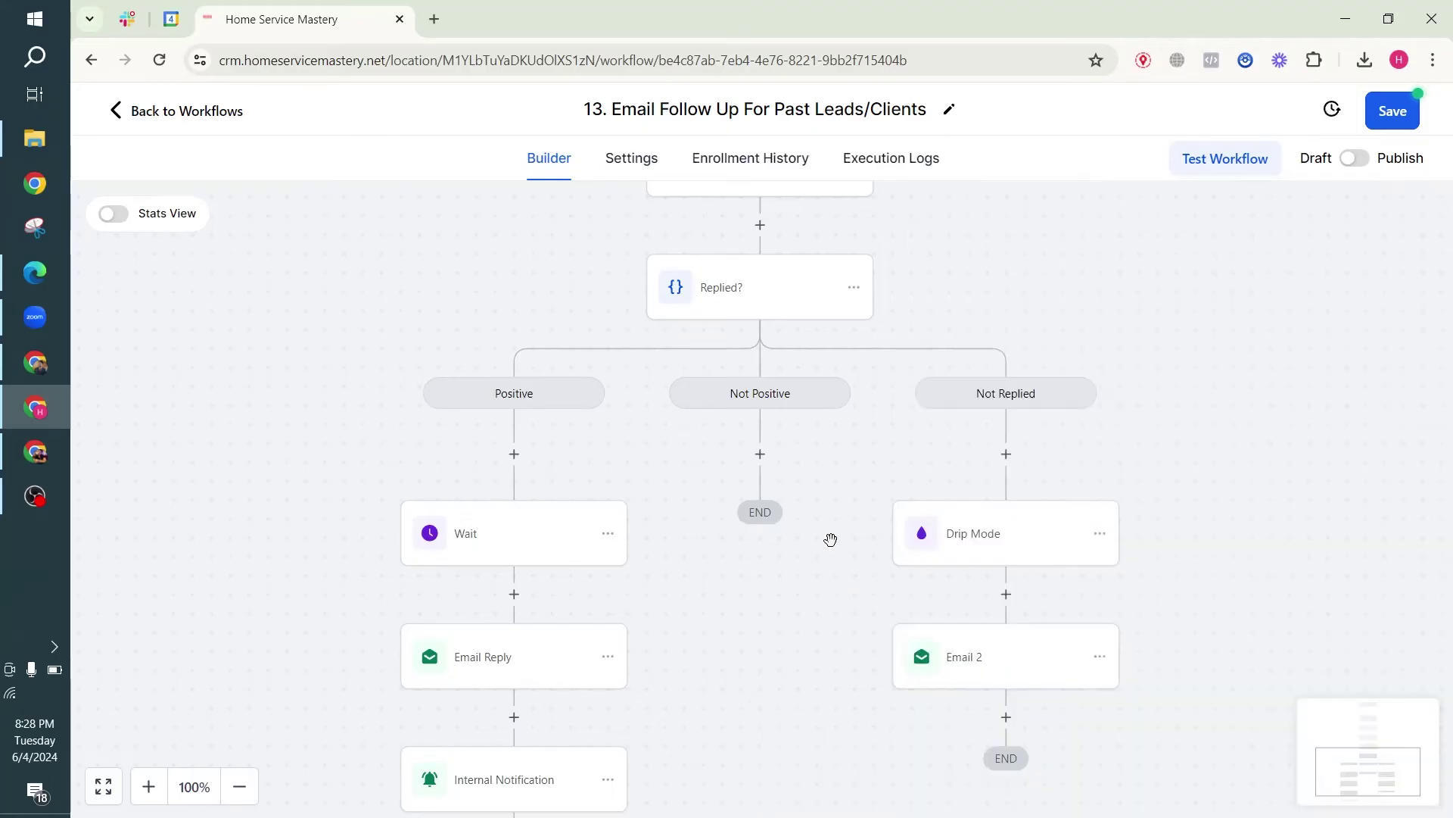
Step: Copy the 1-day reply wait step below Email 2 and open its settings
scroll(830, 539, down, 1)
scroll(925, 564, up, 5)
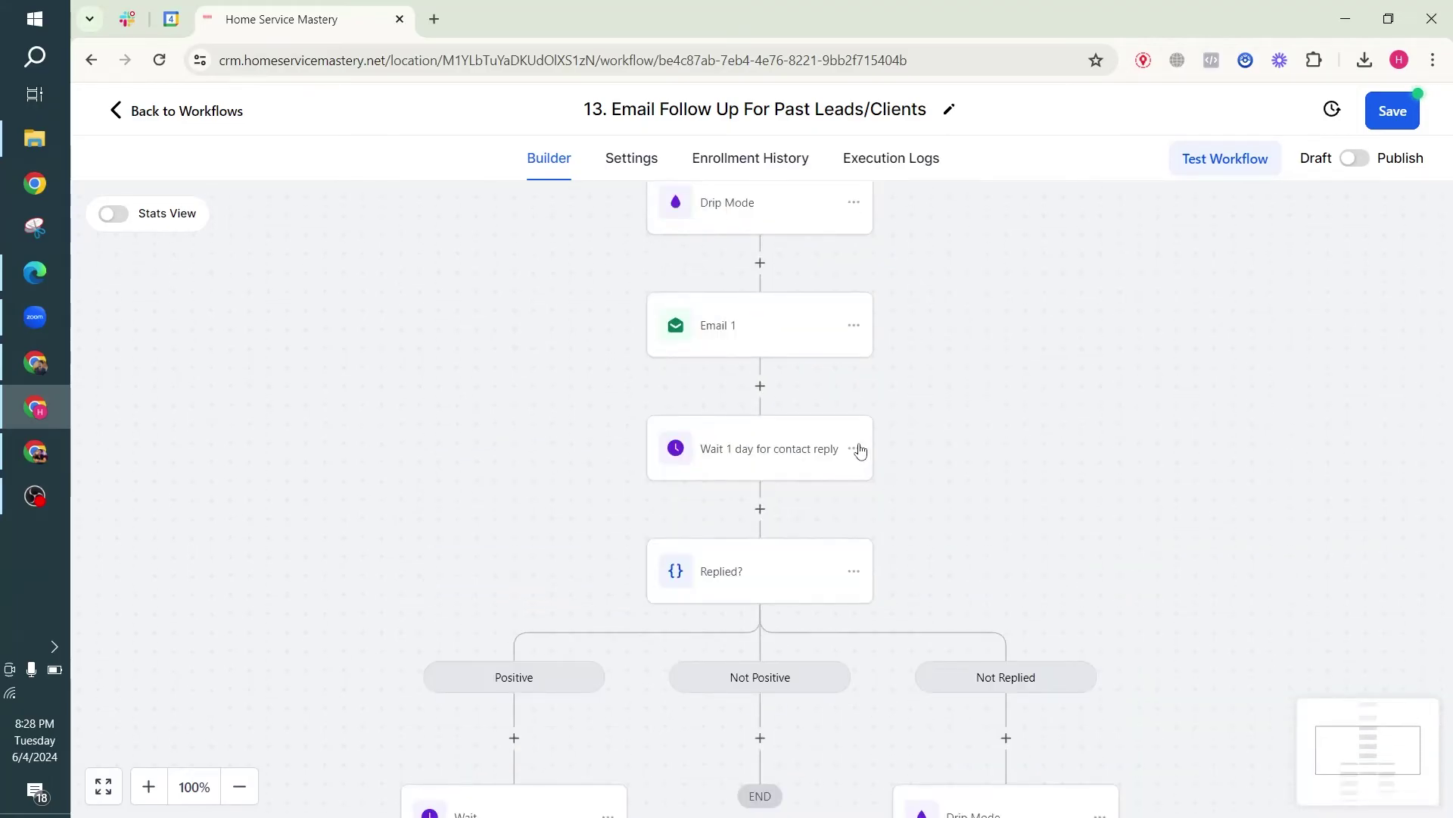
click(856, 448)
mouse_move(963, 520)
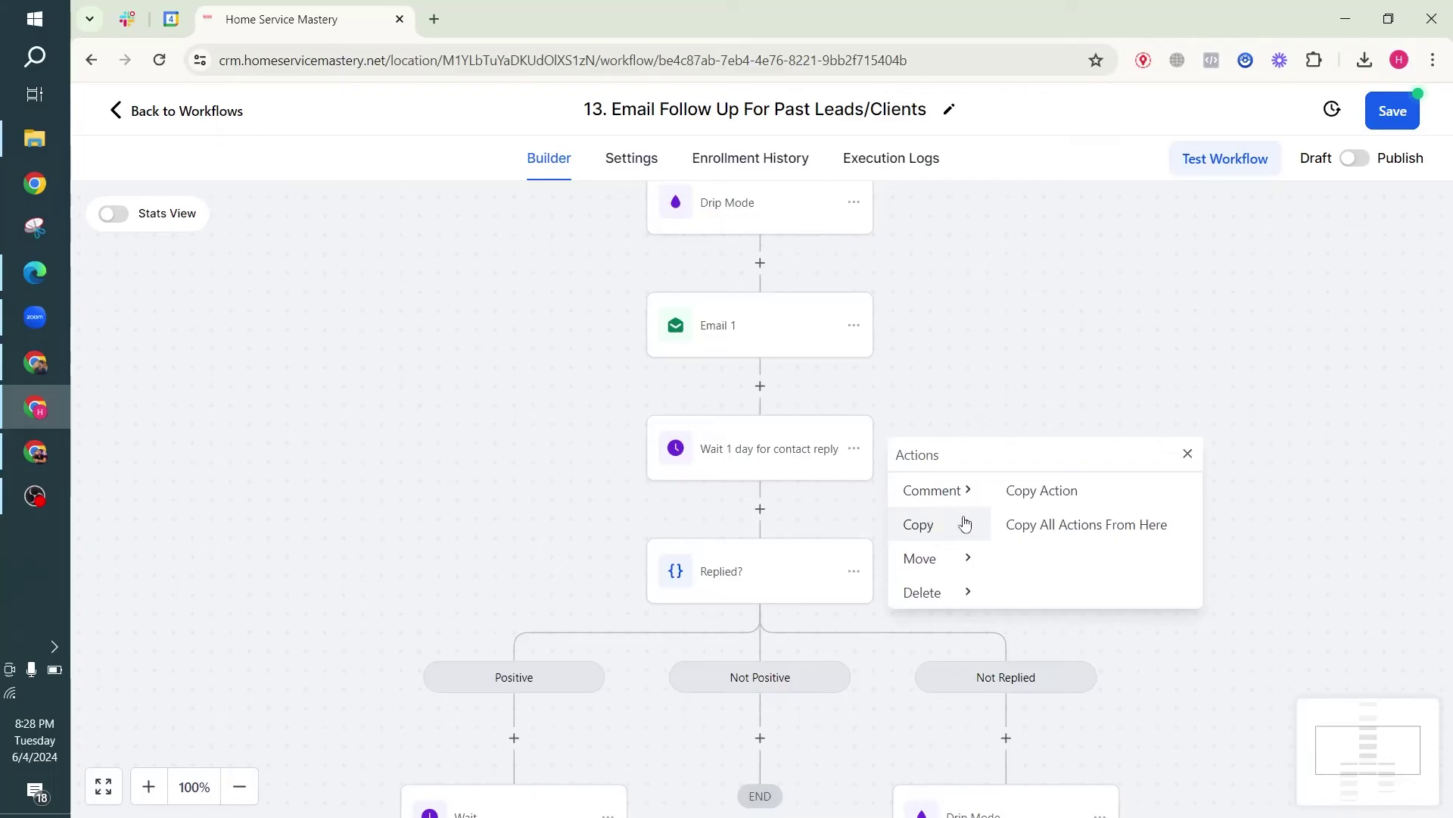
click(1042, 492)
scroll(1074, 510, down, 4)
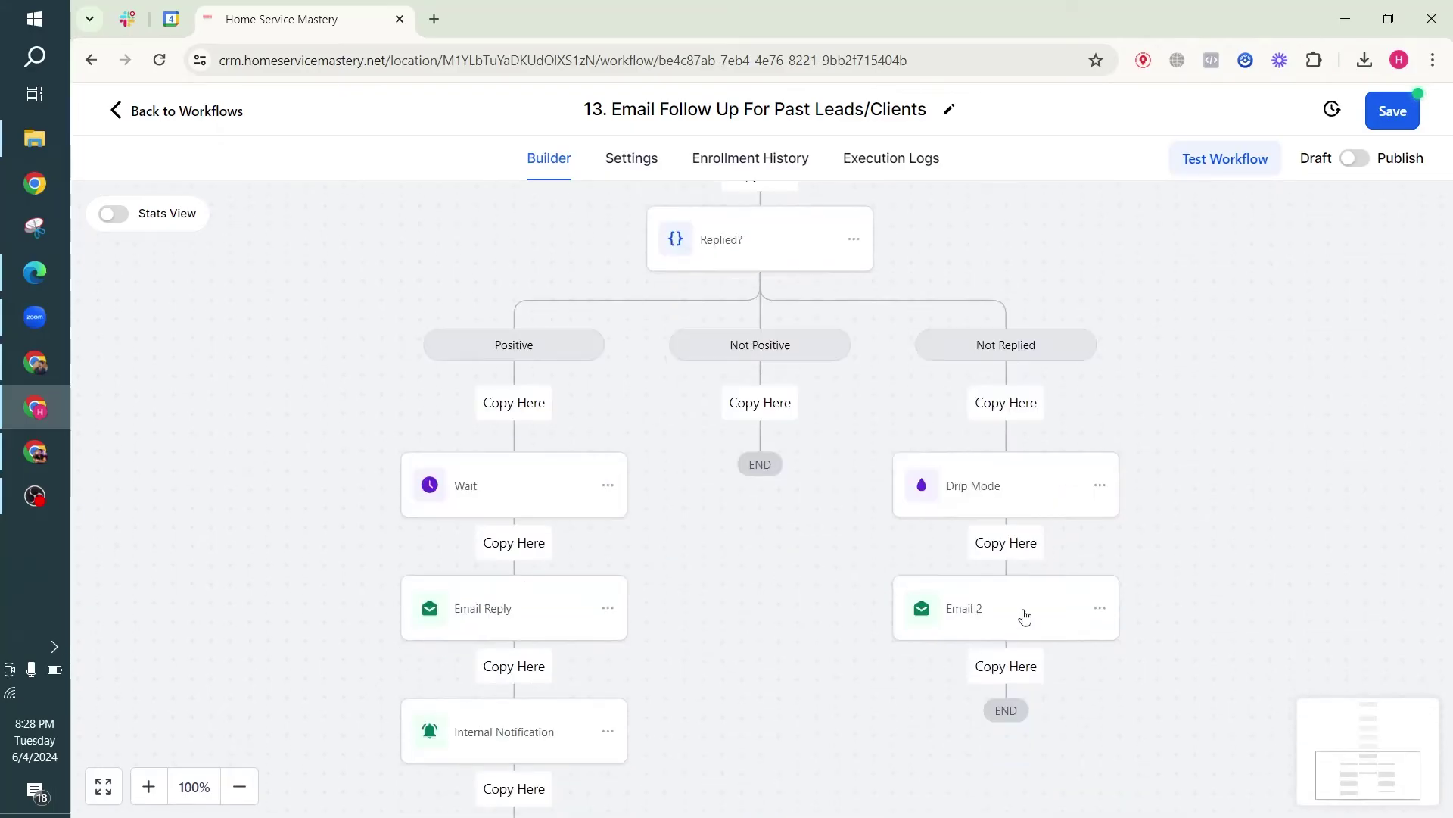
click(1015, 681)
scroll(1007, 651, down, 3)
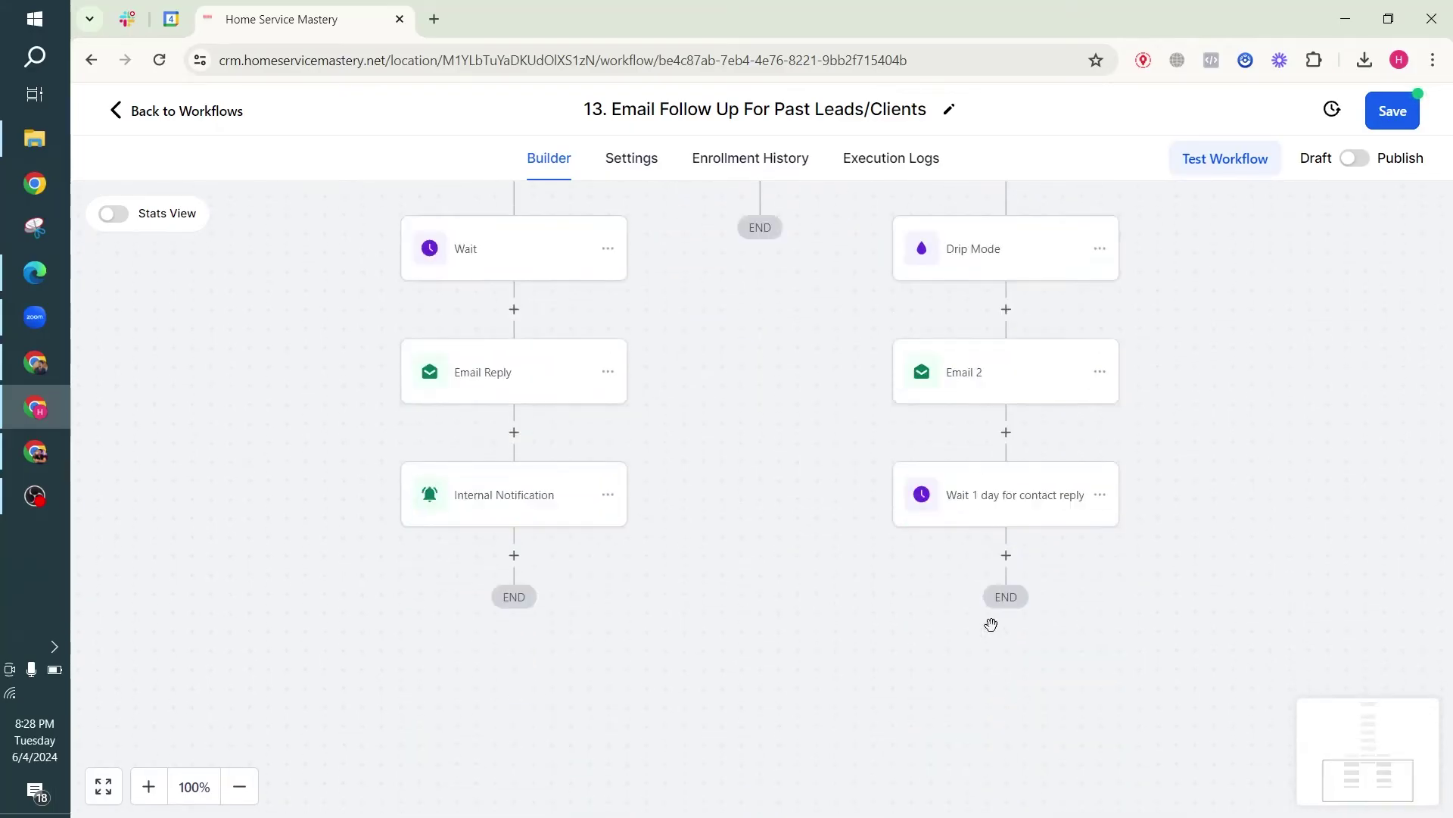
click(980, 511)
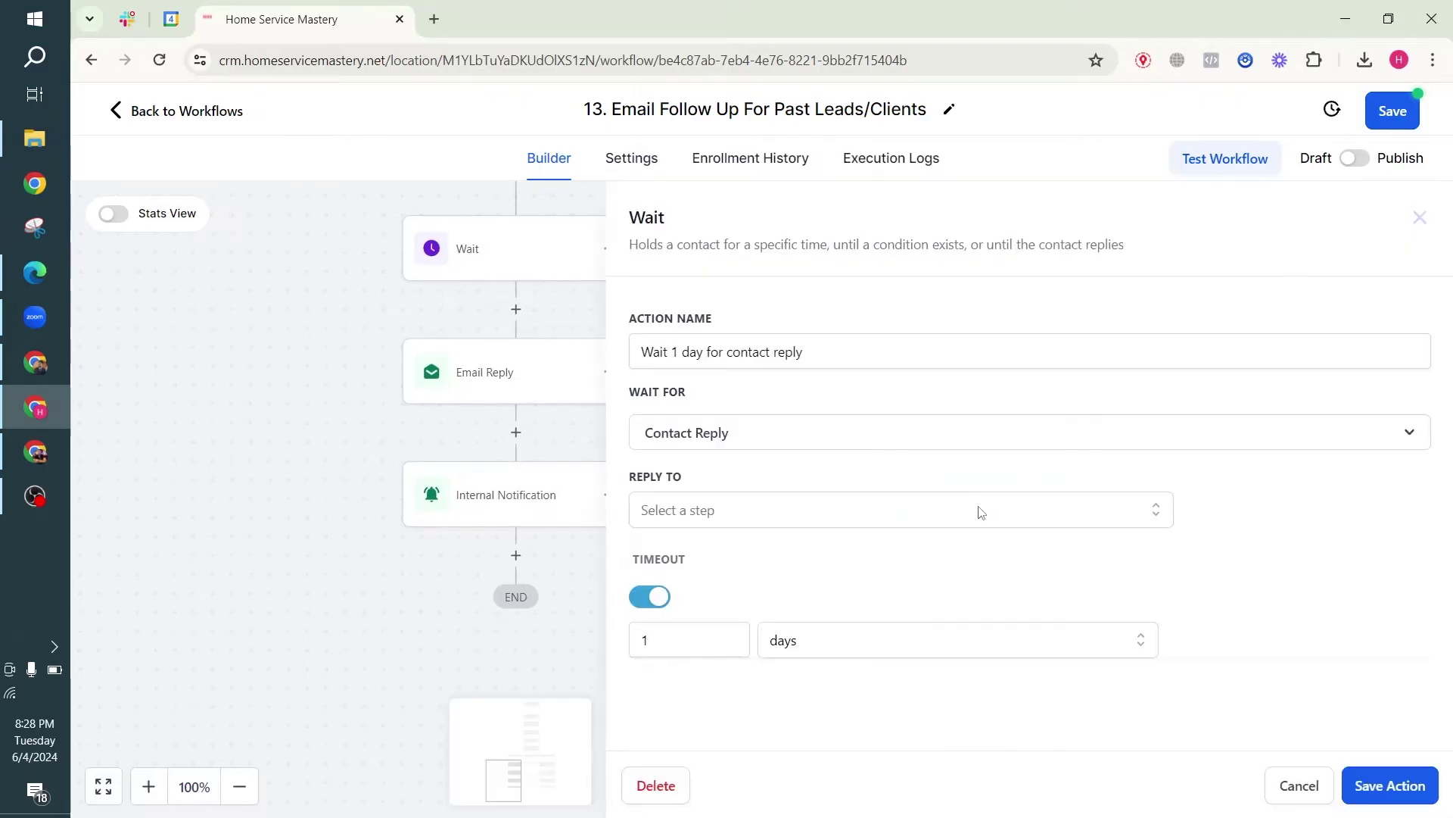
Step: Set the wait step's Reply To to Email 2 and save it
click(693, 521)
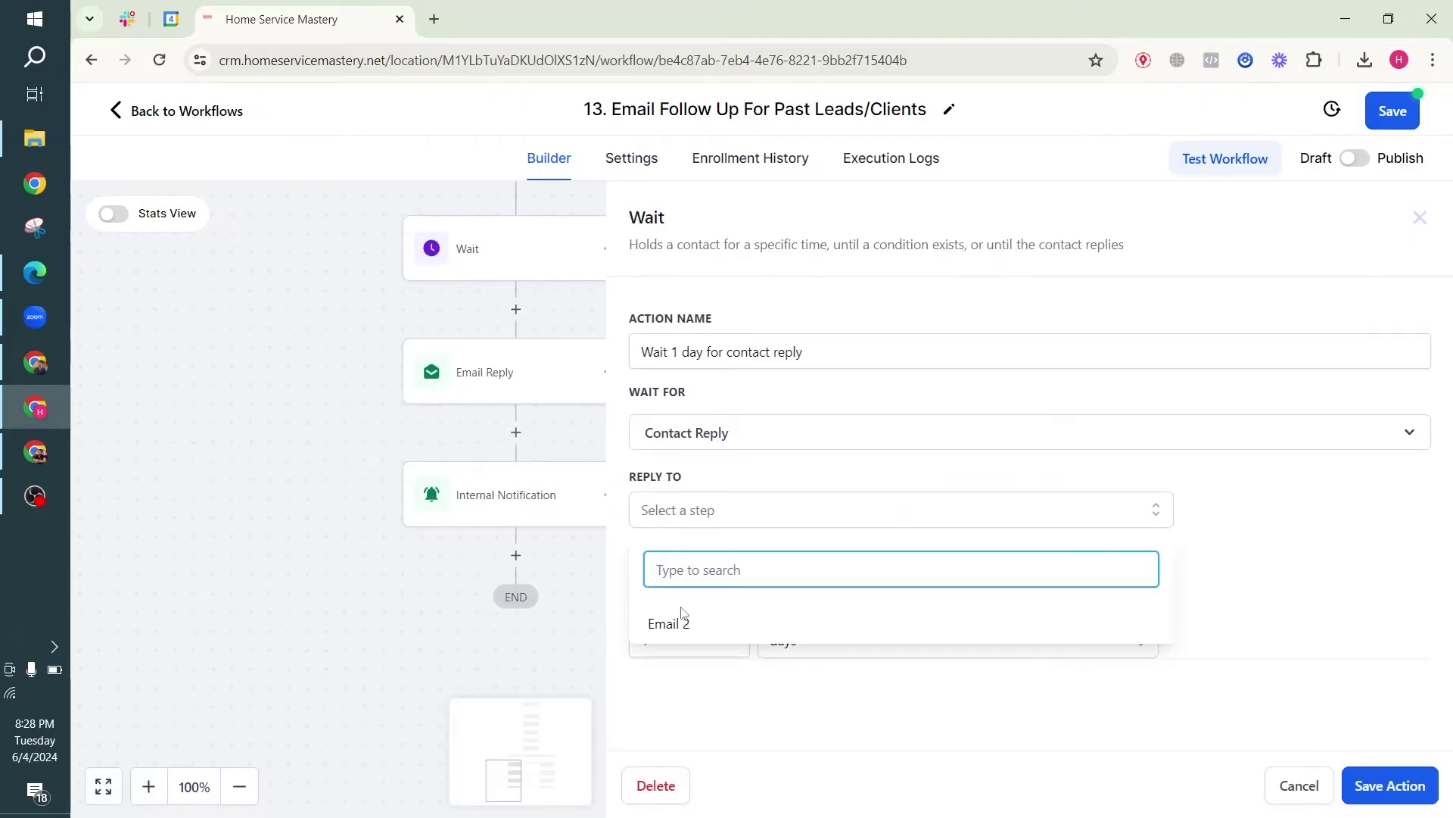
click(681, 630)
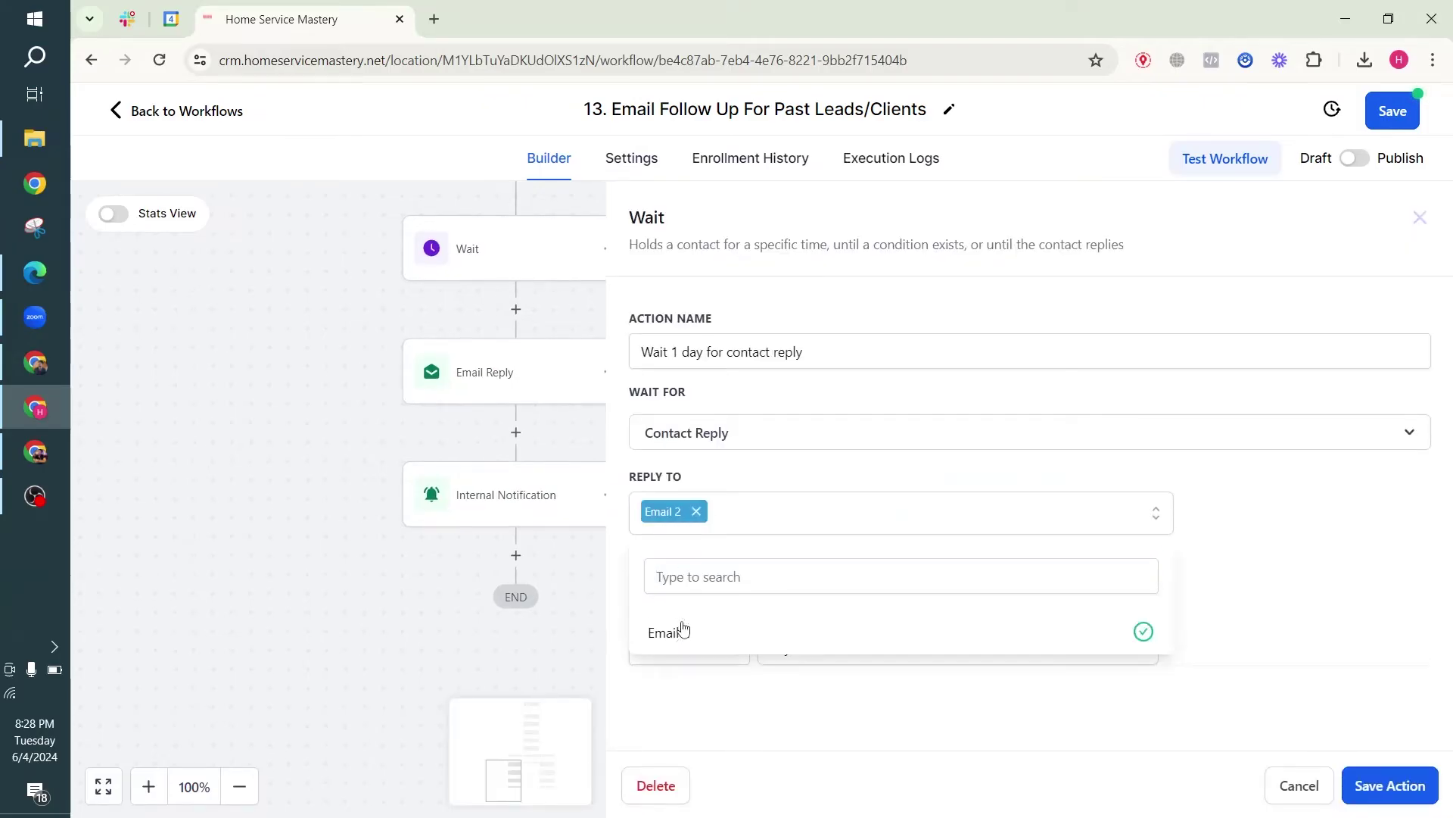
click(1389, 775)
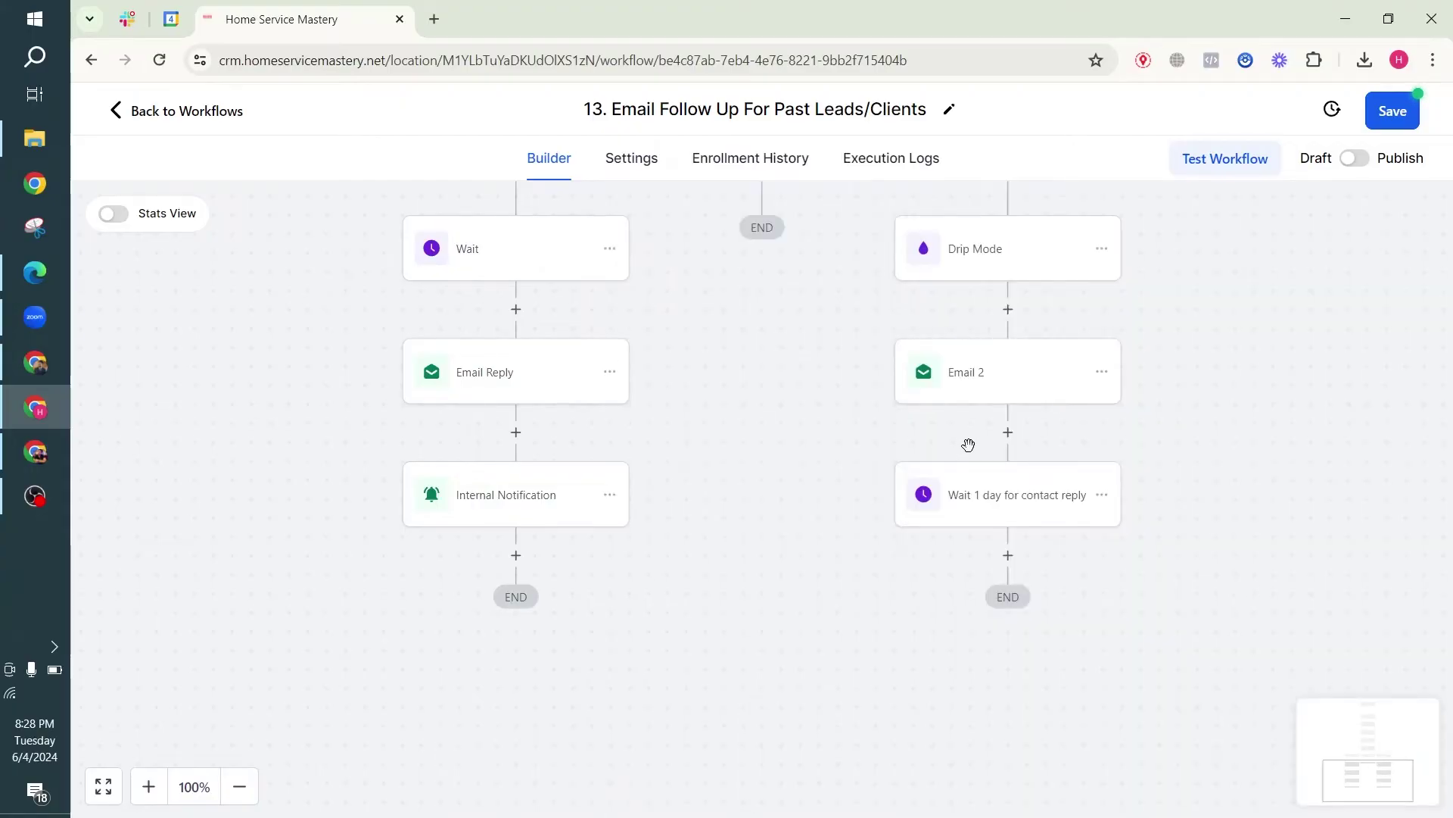
scroll(1003, 525, up, 5)
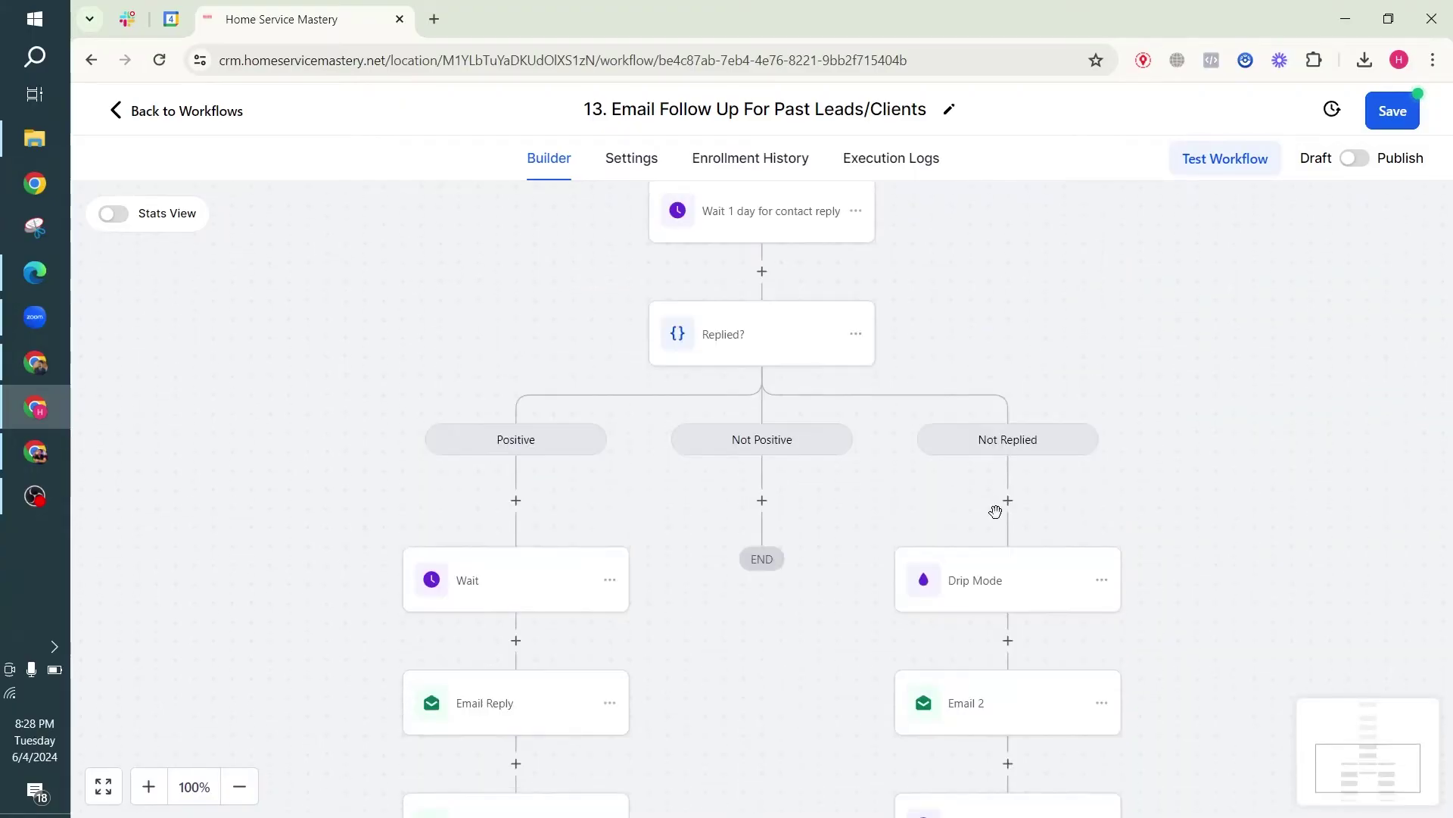
scroll(992, 512, down, 3)
Step: Add an If / Else condition named 'Re' with its first branch renamed 'Positive'
click(1008, 649)
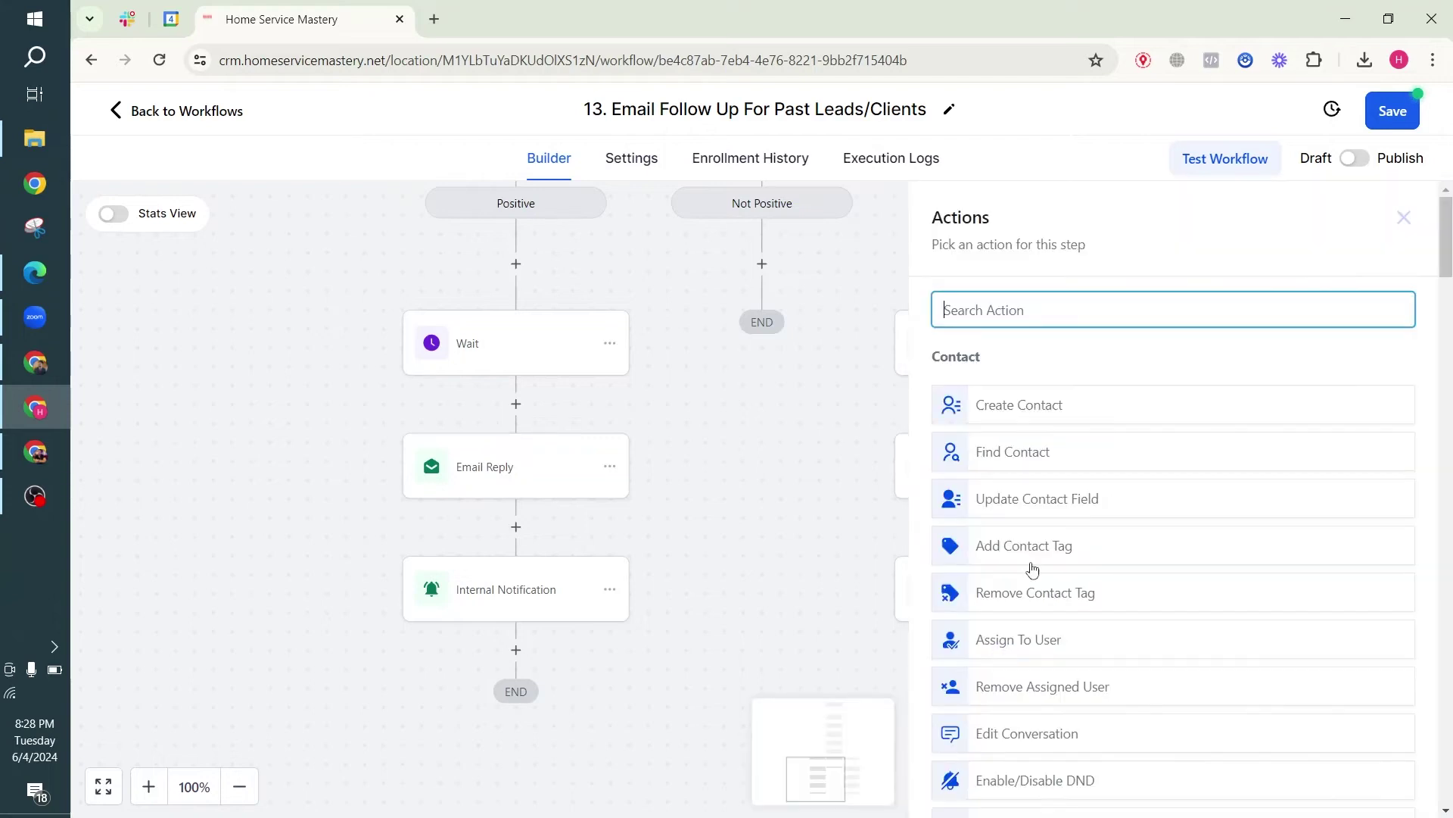
text(if)
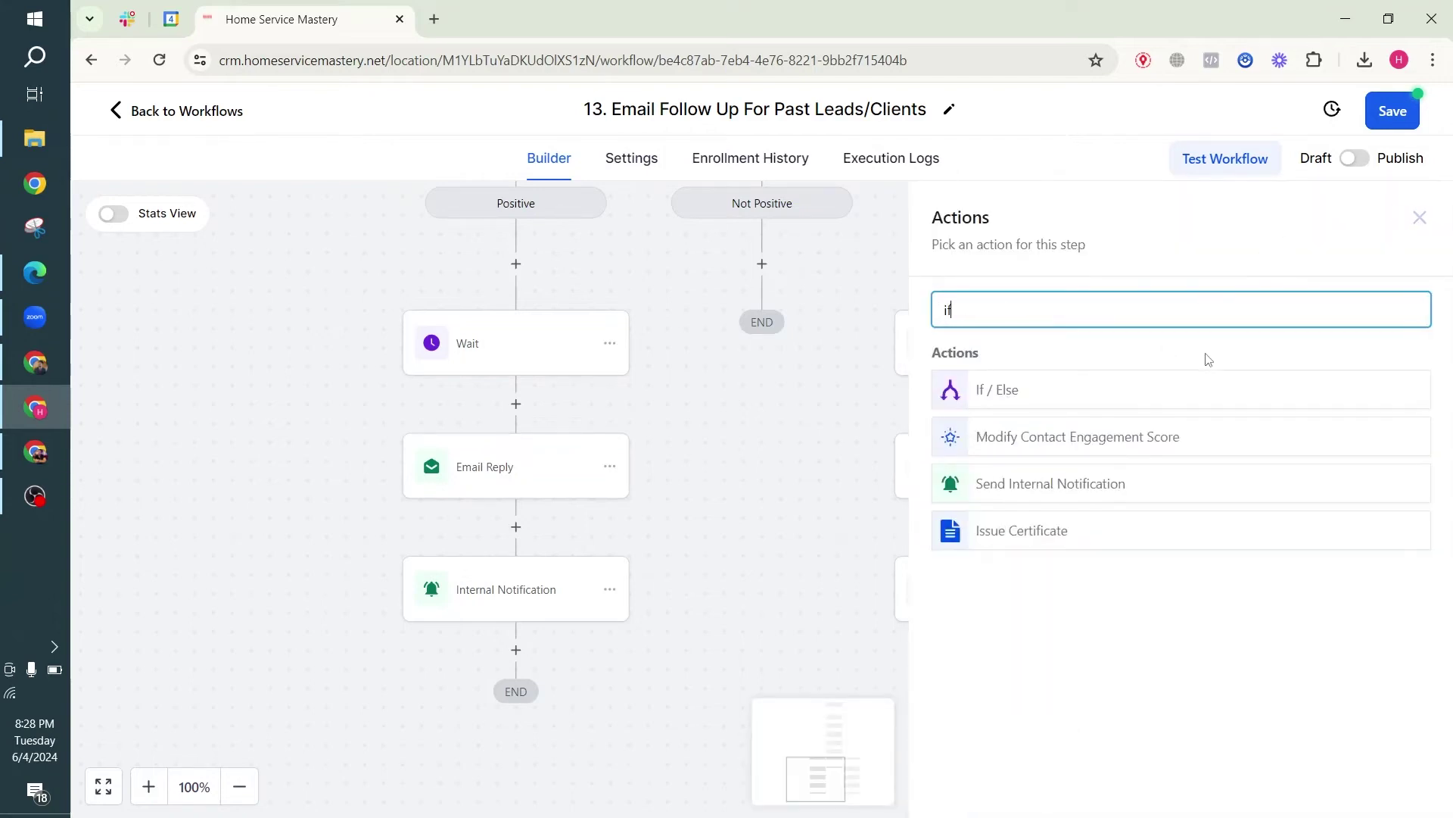
click(1110, 389)
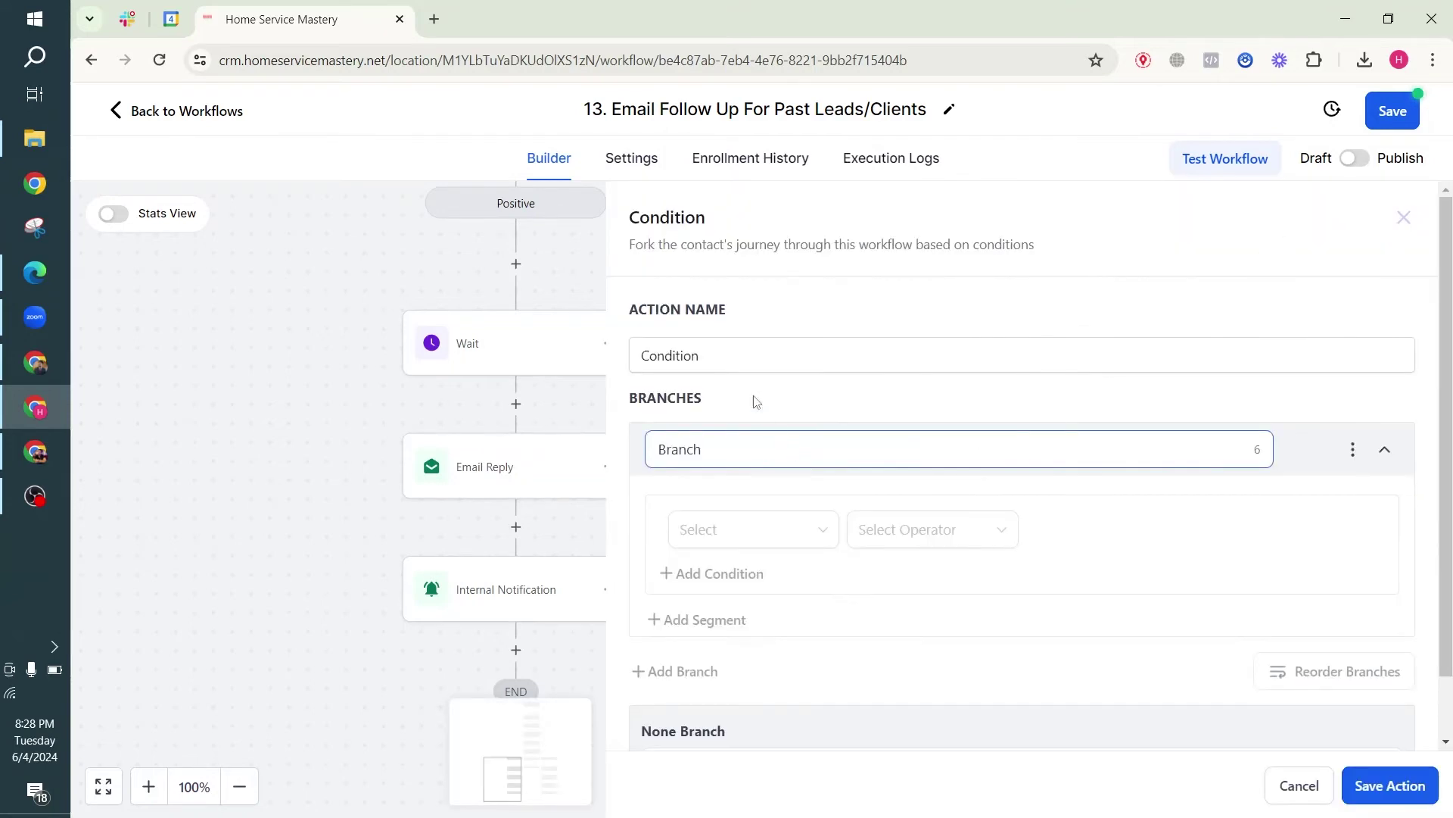
double_click(748, 355)
text(Re)
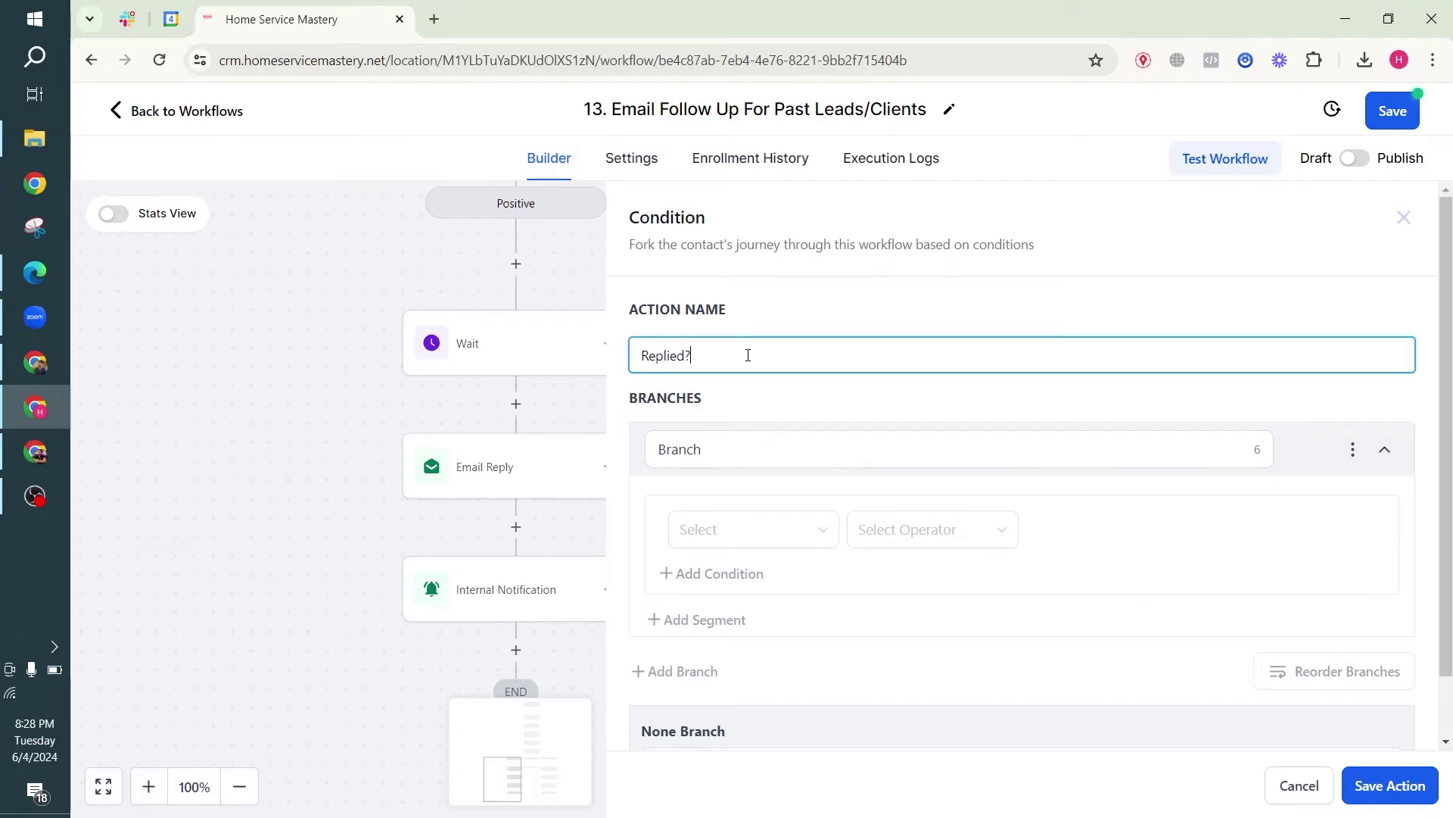
scroll(748, 356, down, 1)
double_click(750, 372)
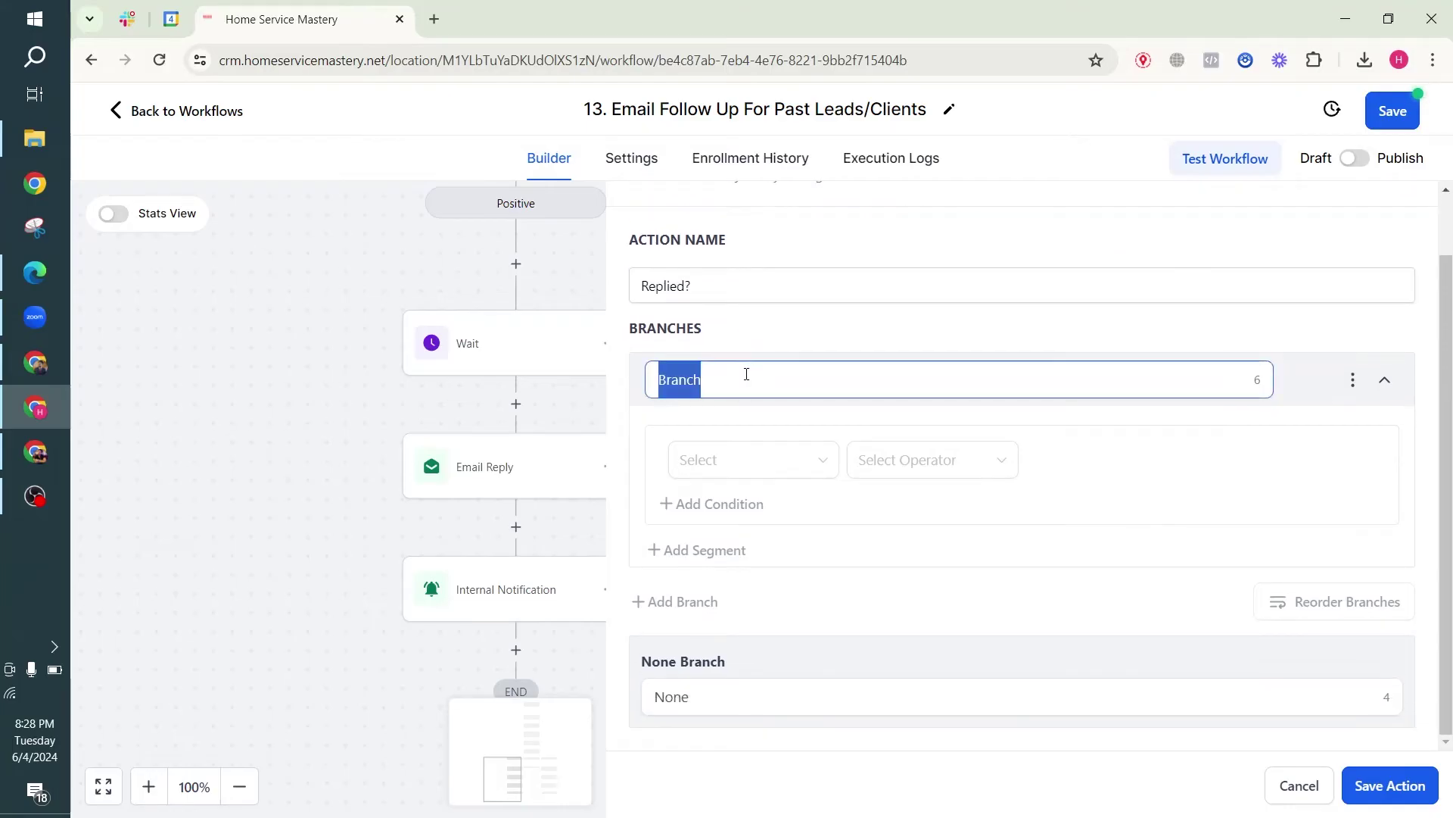
text(Positive)
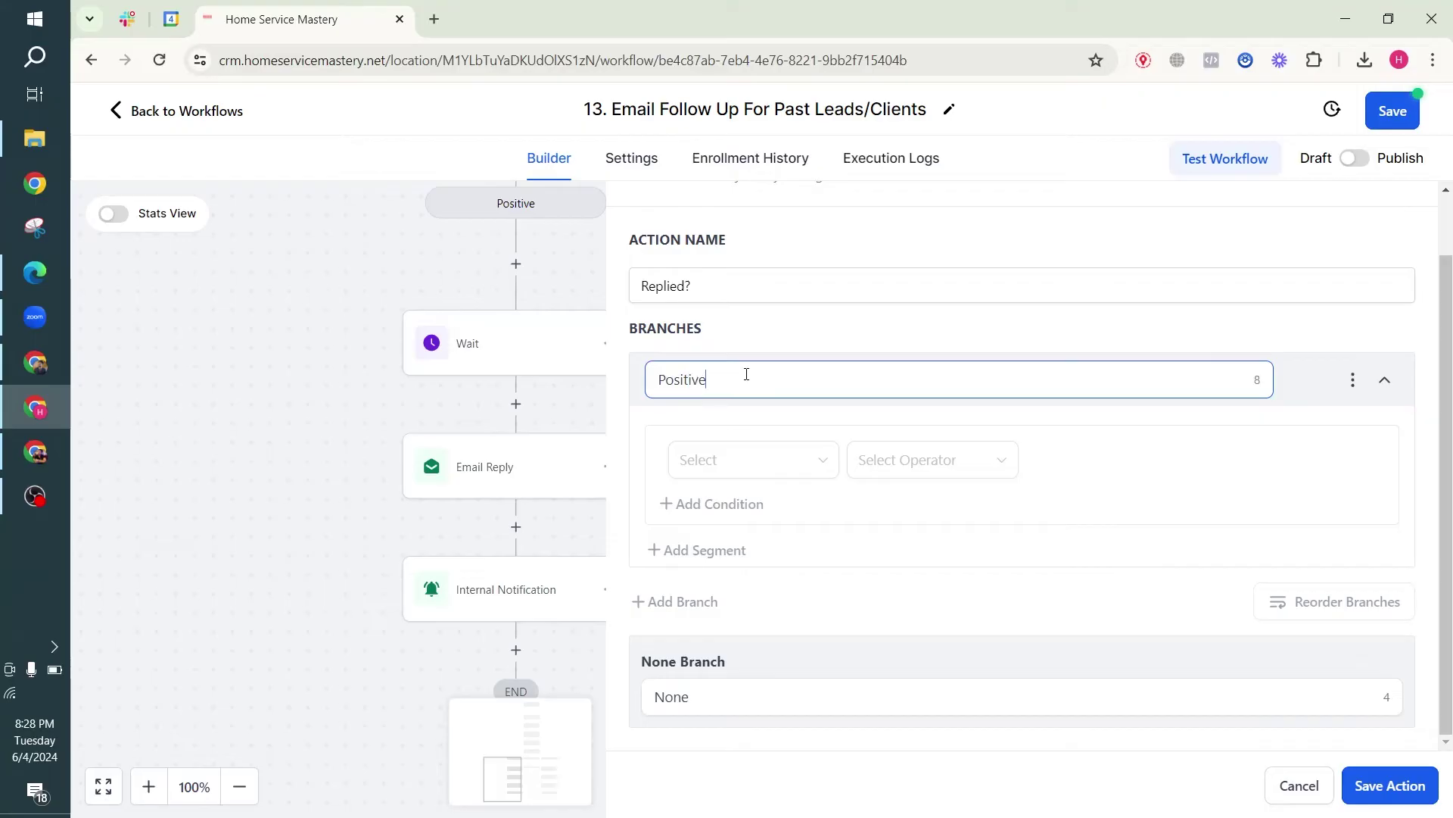
Step: Set the Positive branch condition to Intent type Is Positive/Yes
click(742, 471)
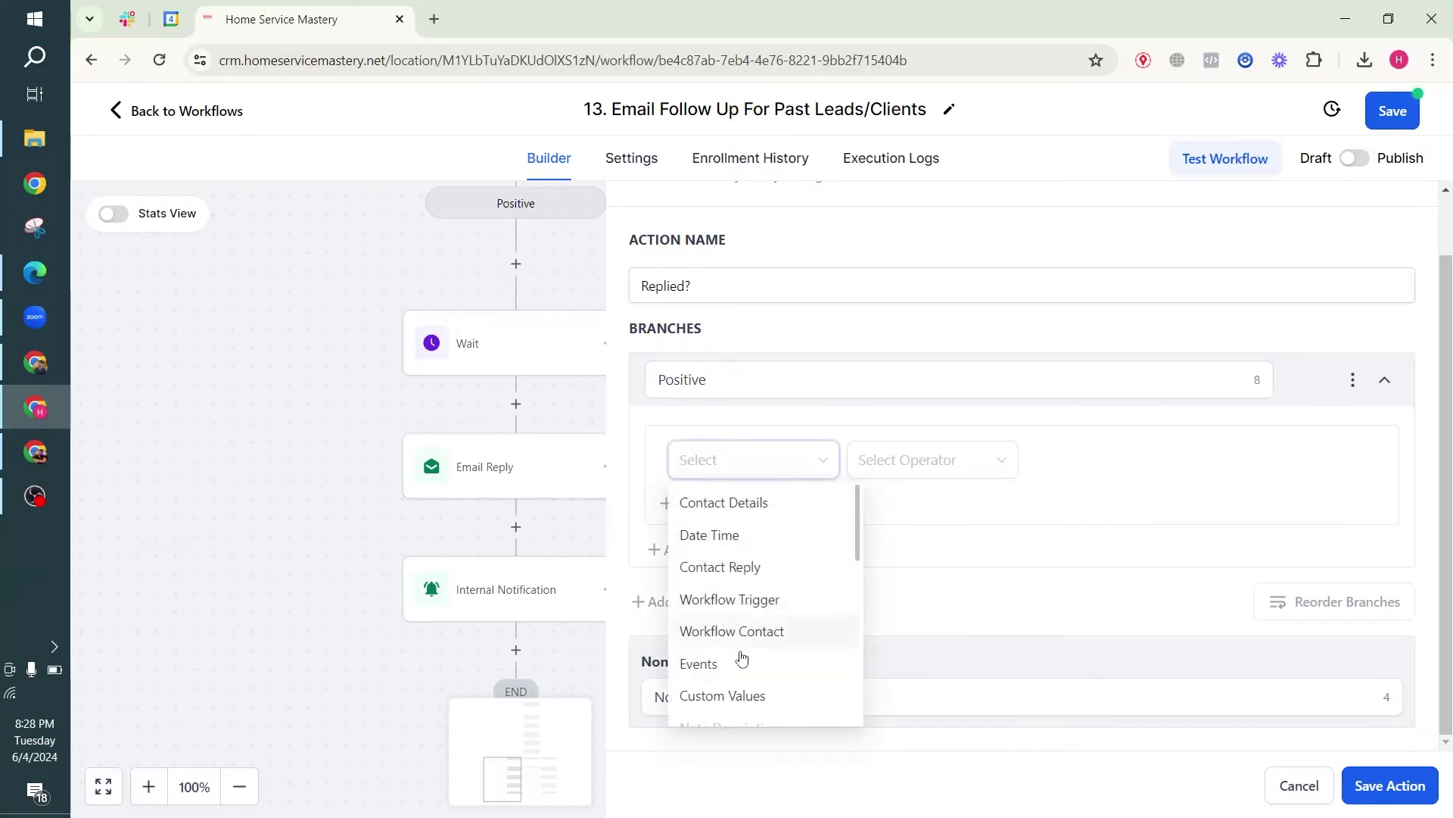
click(738, 568)
click(734, 610)
click(884, 474)
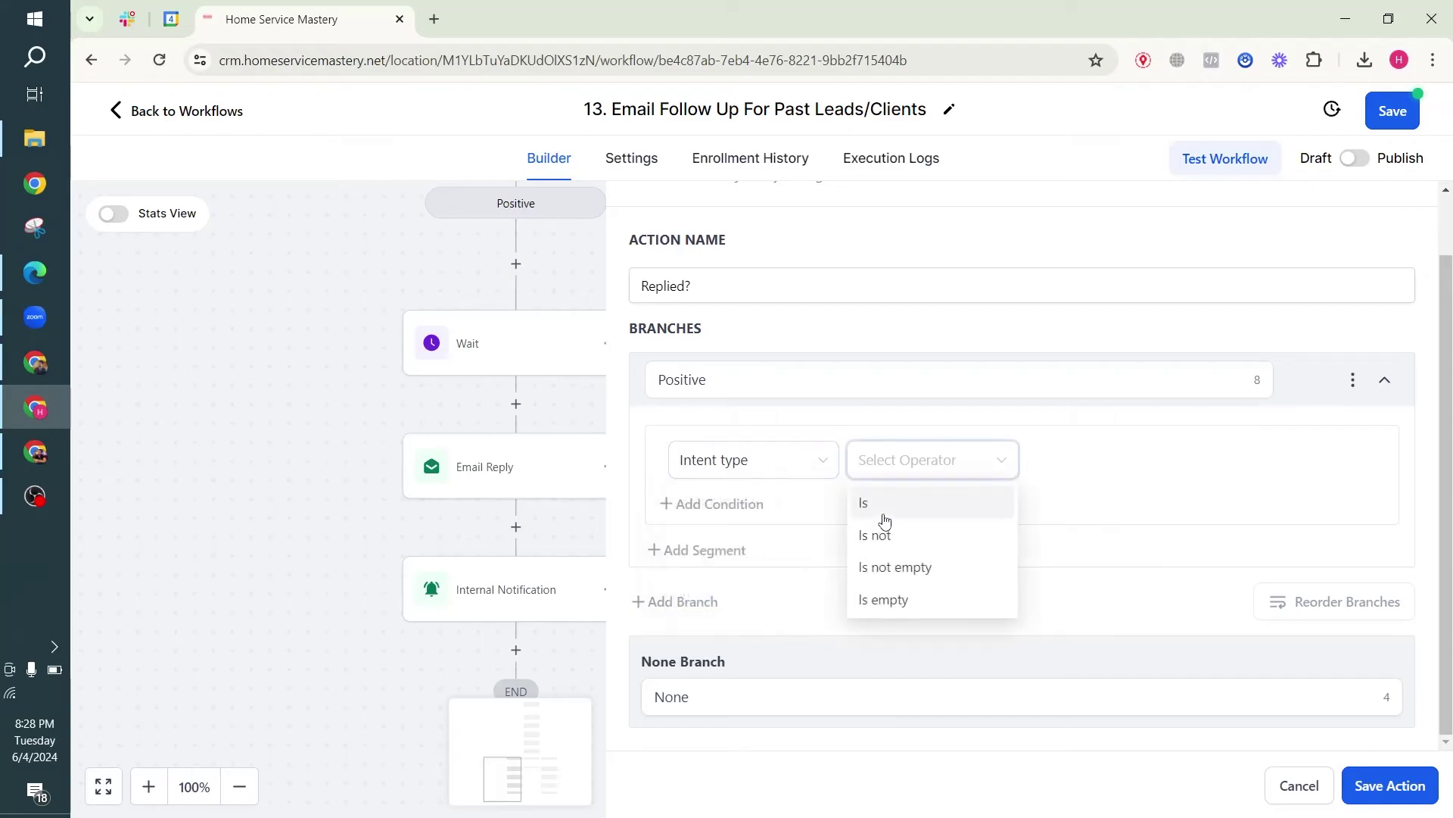
click(863, 503)
click(1073, 465)
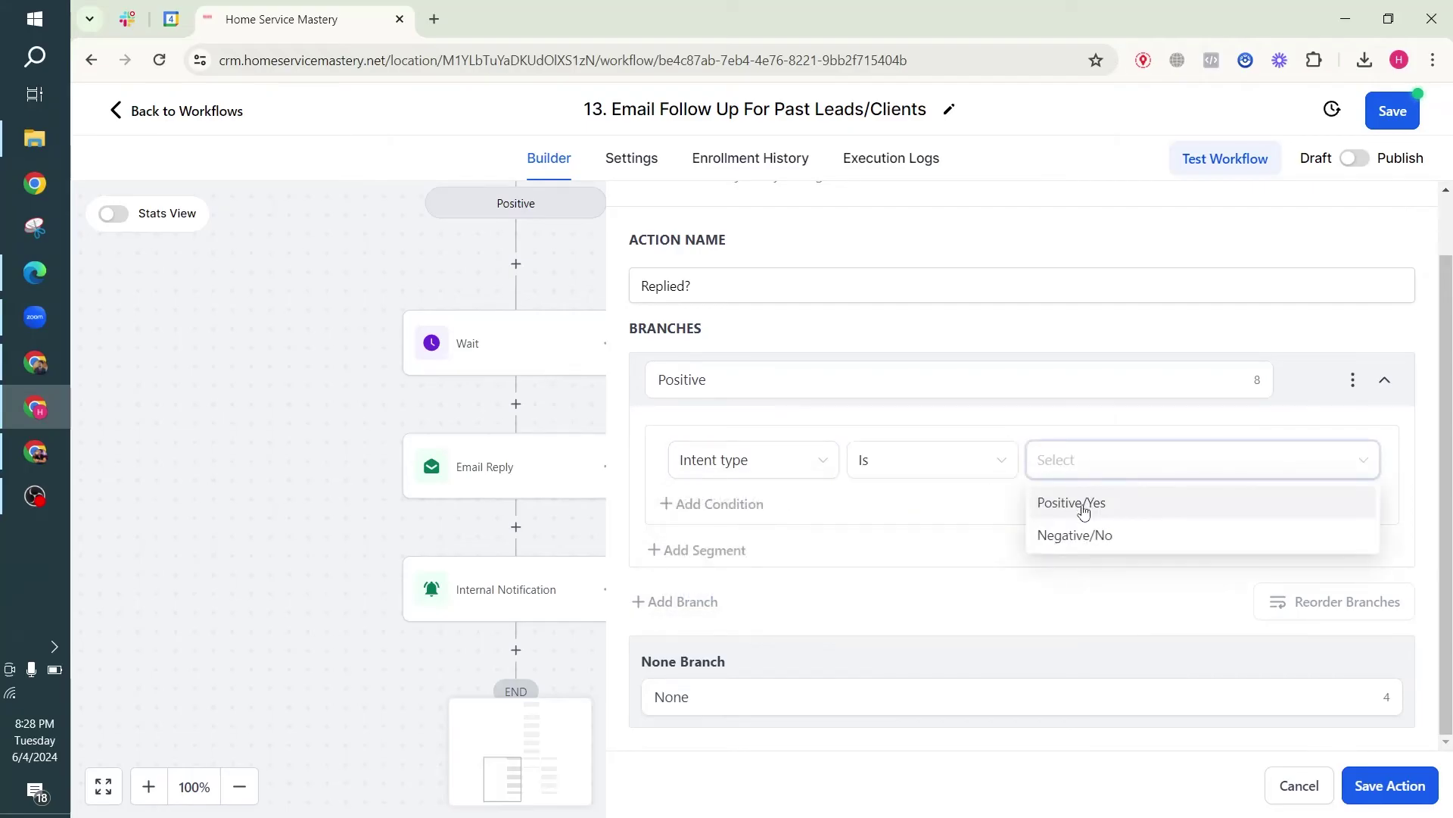
click(1071, 502)
Step: Add a second branch named 'Not Positive' with Intent type as its condition field
click(699, 615)
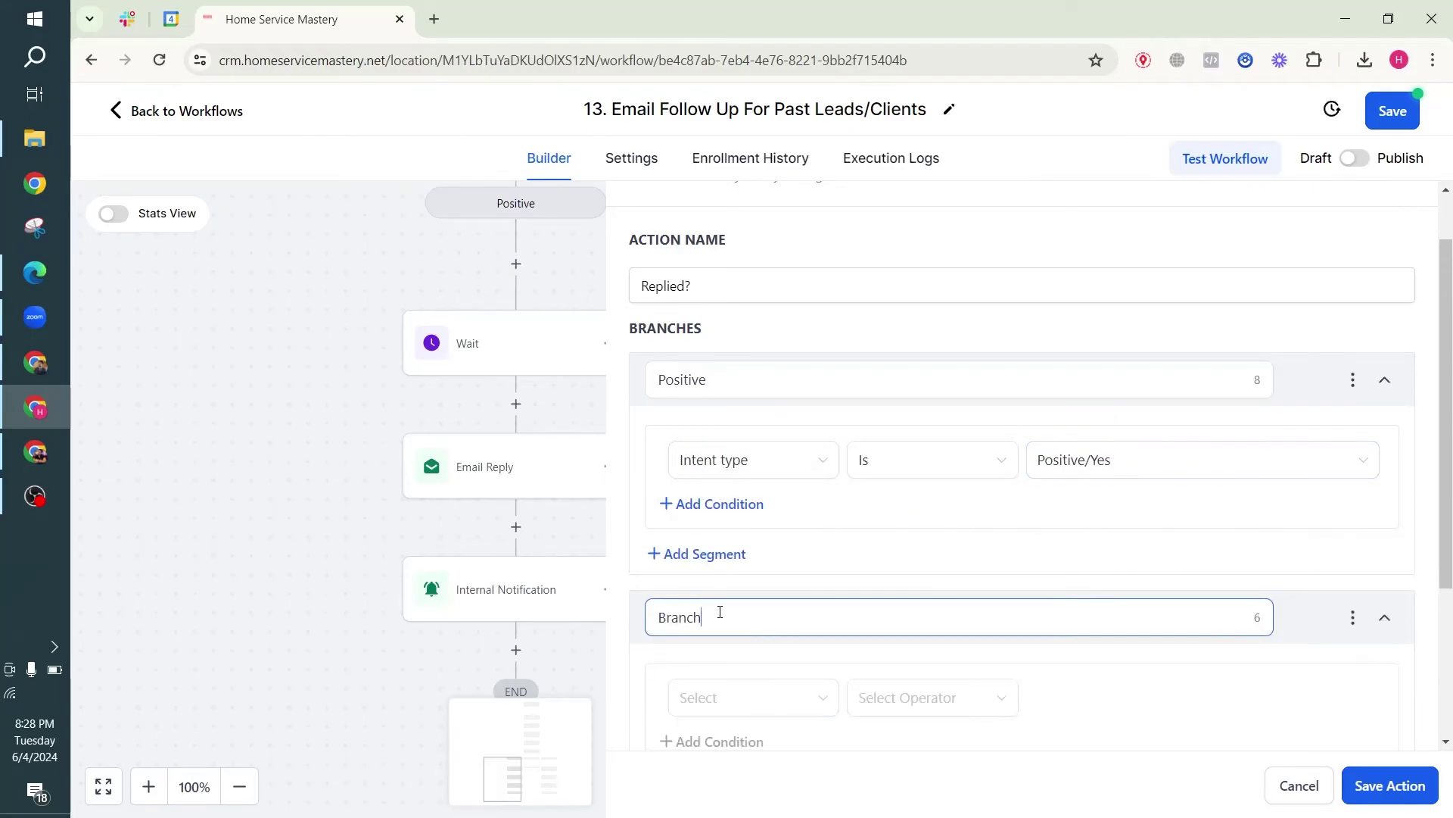
double_click(717, 613)
text(Not Positive)
scroll(770, 376, down, 3)
click(688, 508)
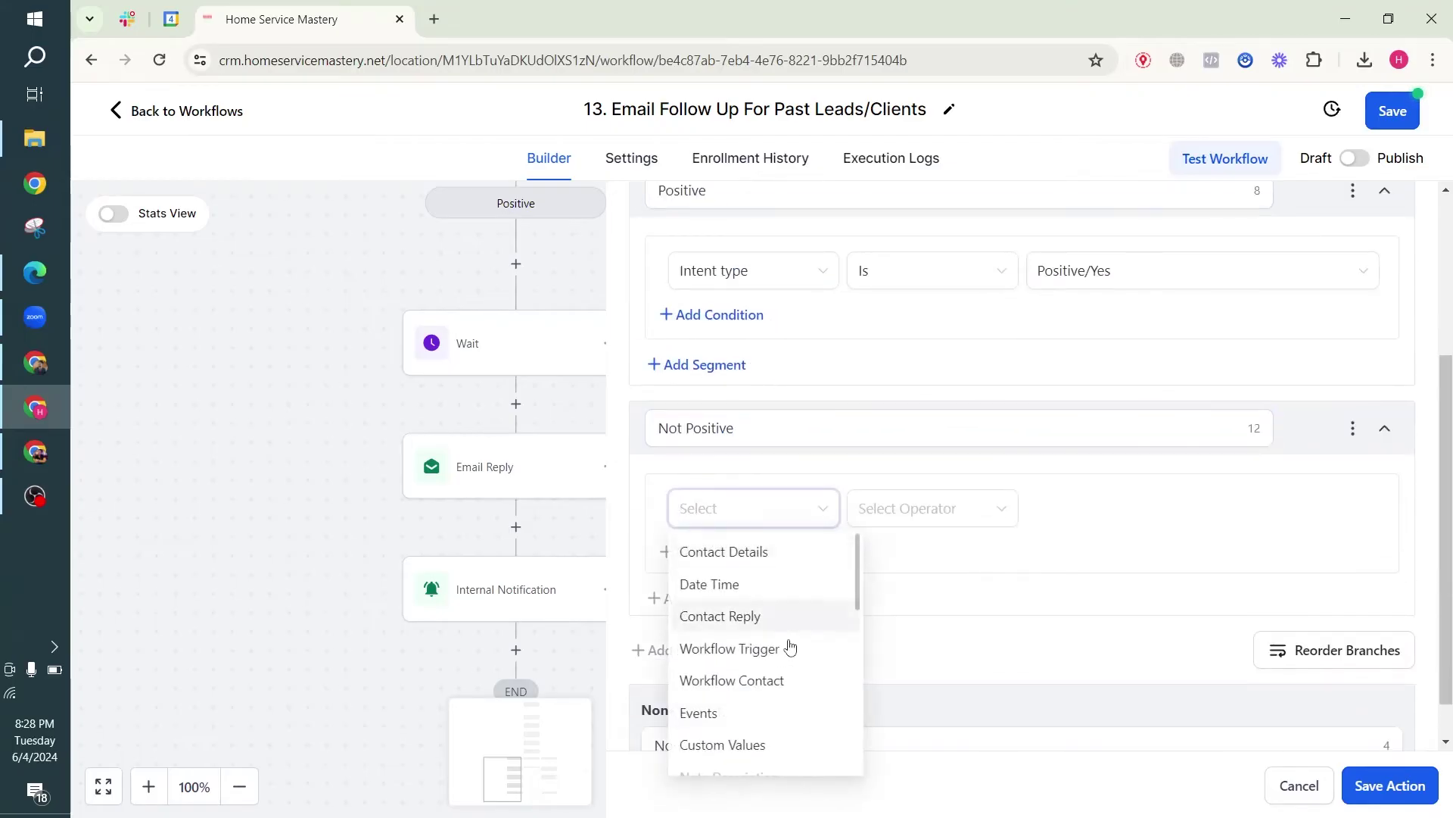
click(743, 617)
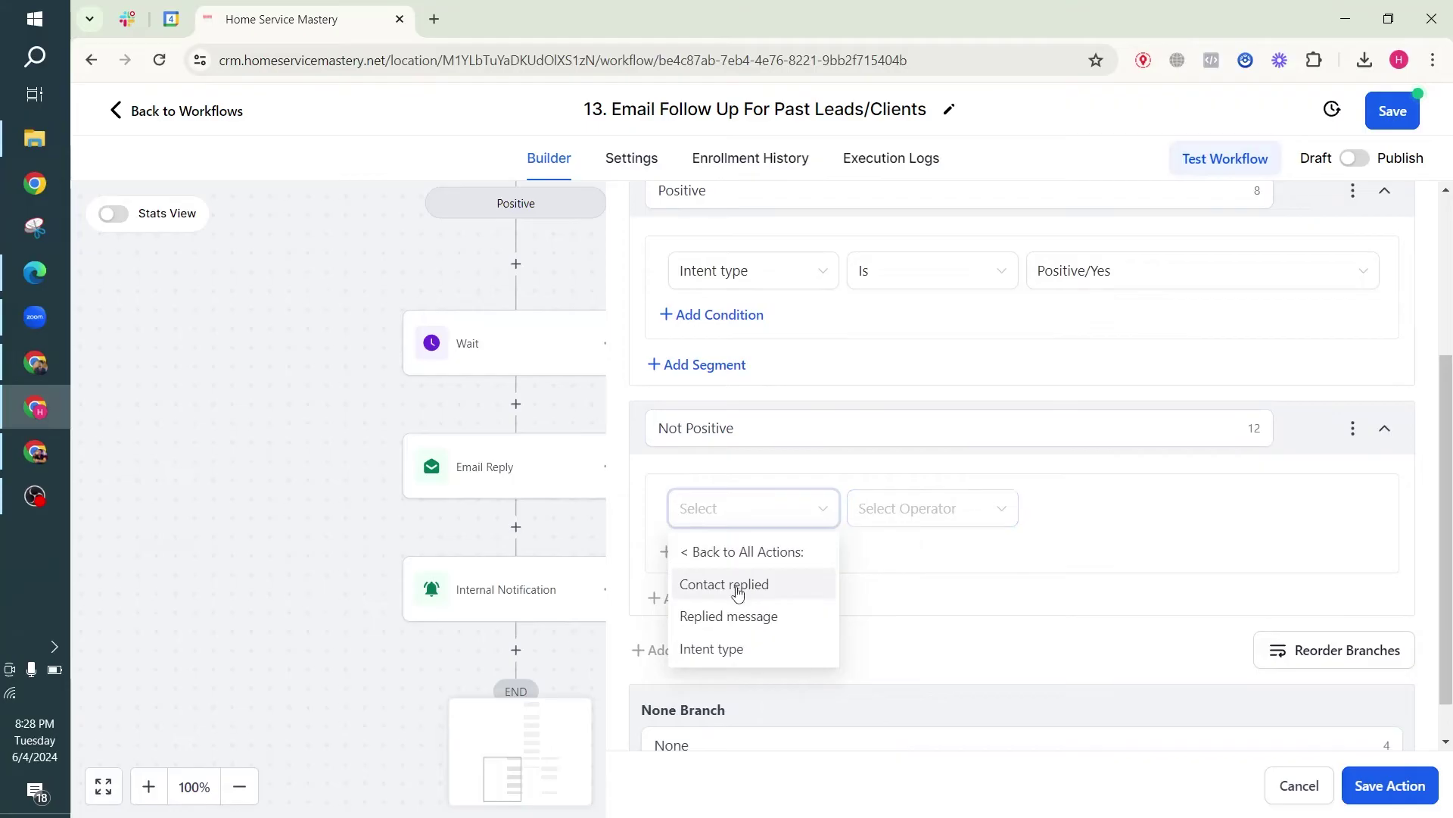
click(738, 592)
click(728, 509)
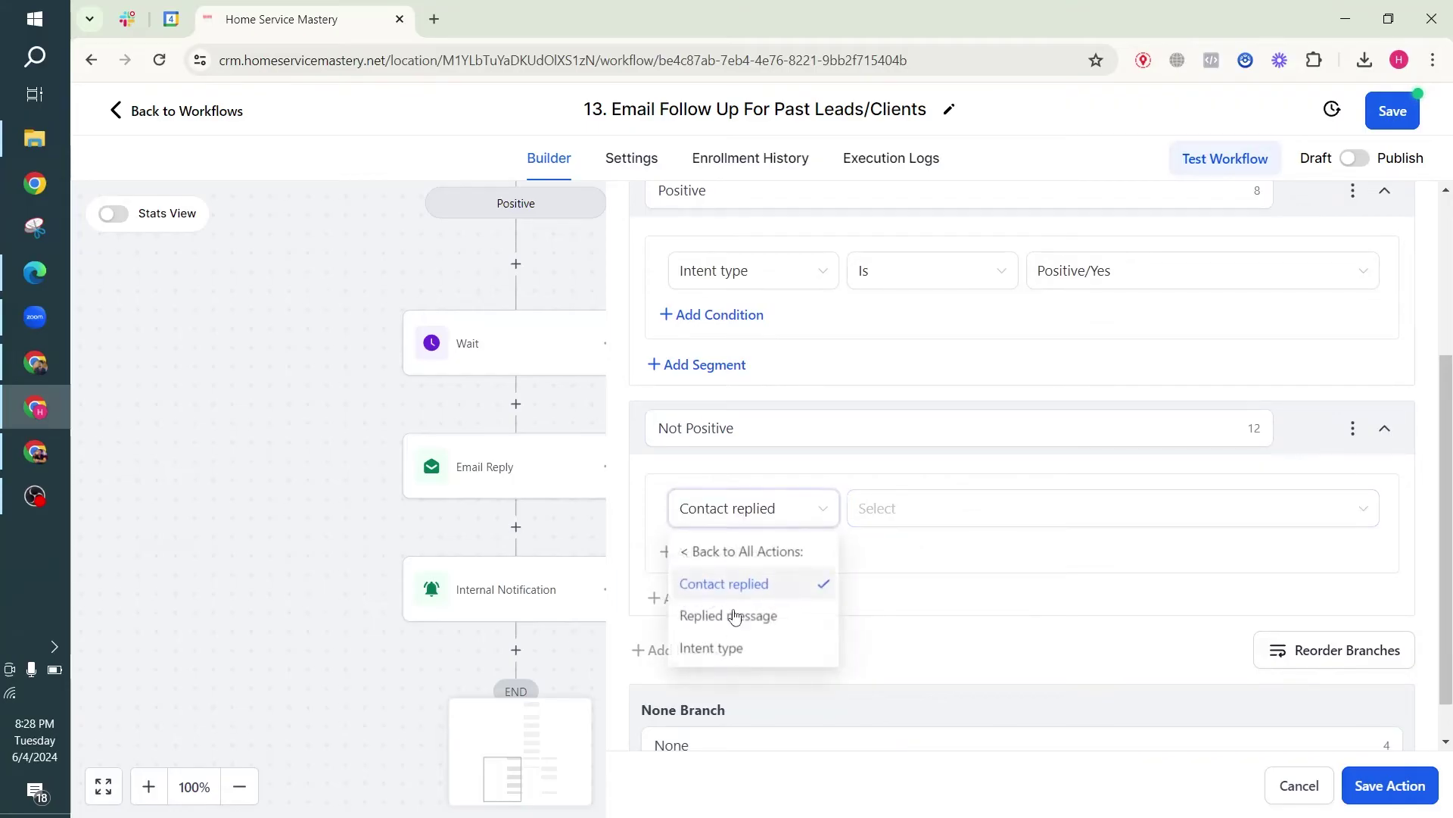
click(715, 648)
Step: Make the Not Positive condition Intent type Is not Positive/Yes
click(927, 509)
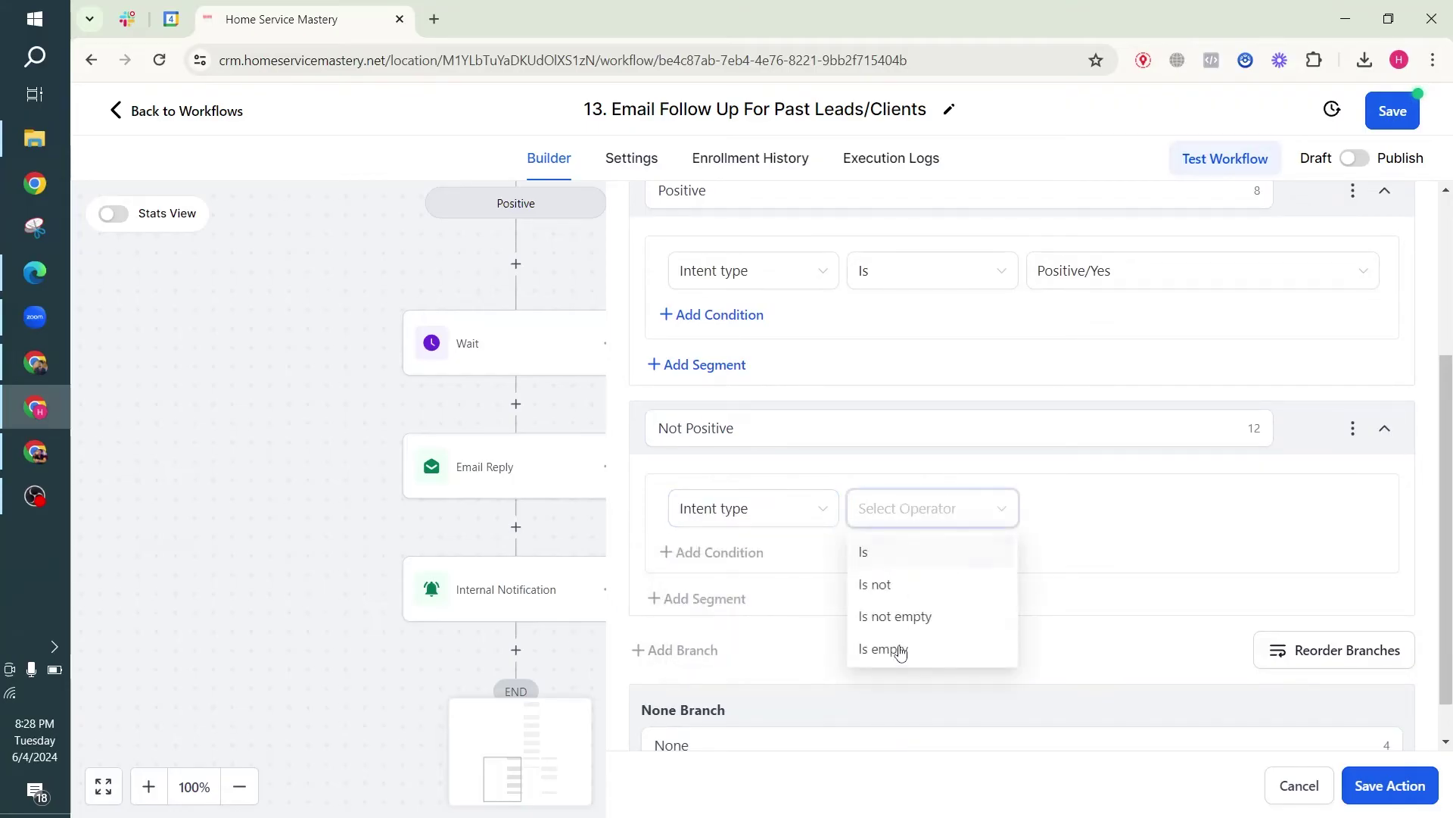
click(871, 556)
click(1091, 511)
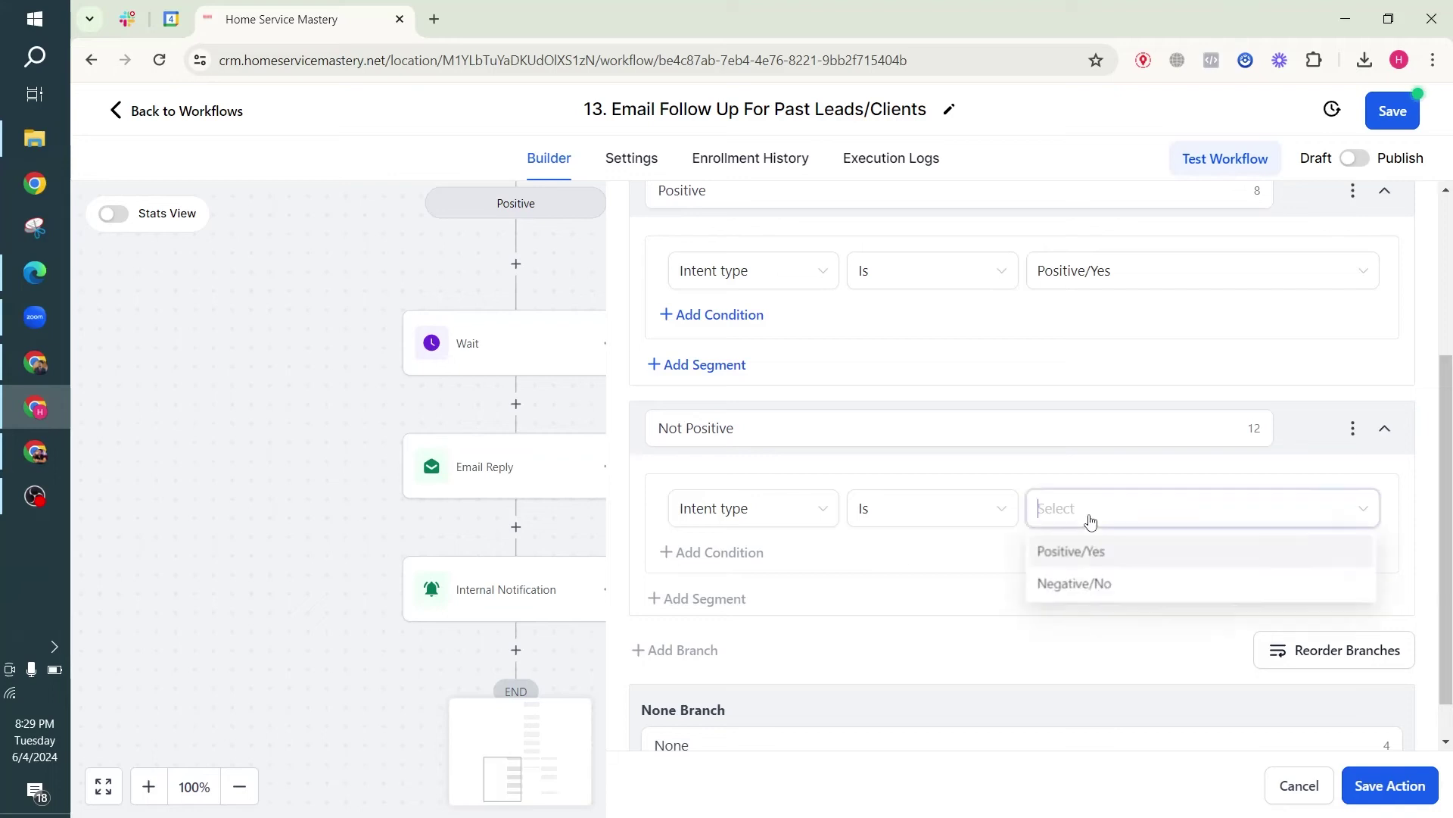
click(1091, 568)
click(938, 514)
click(899, 588)
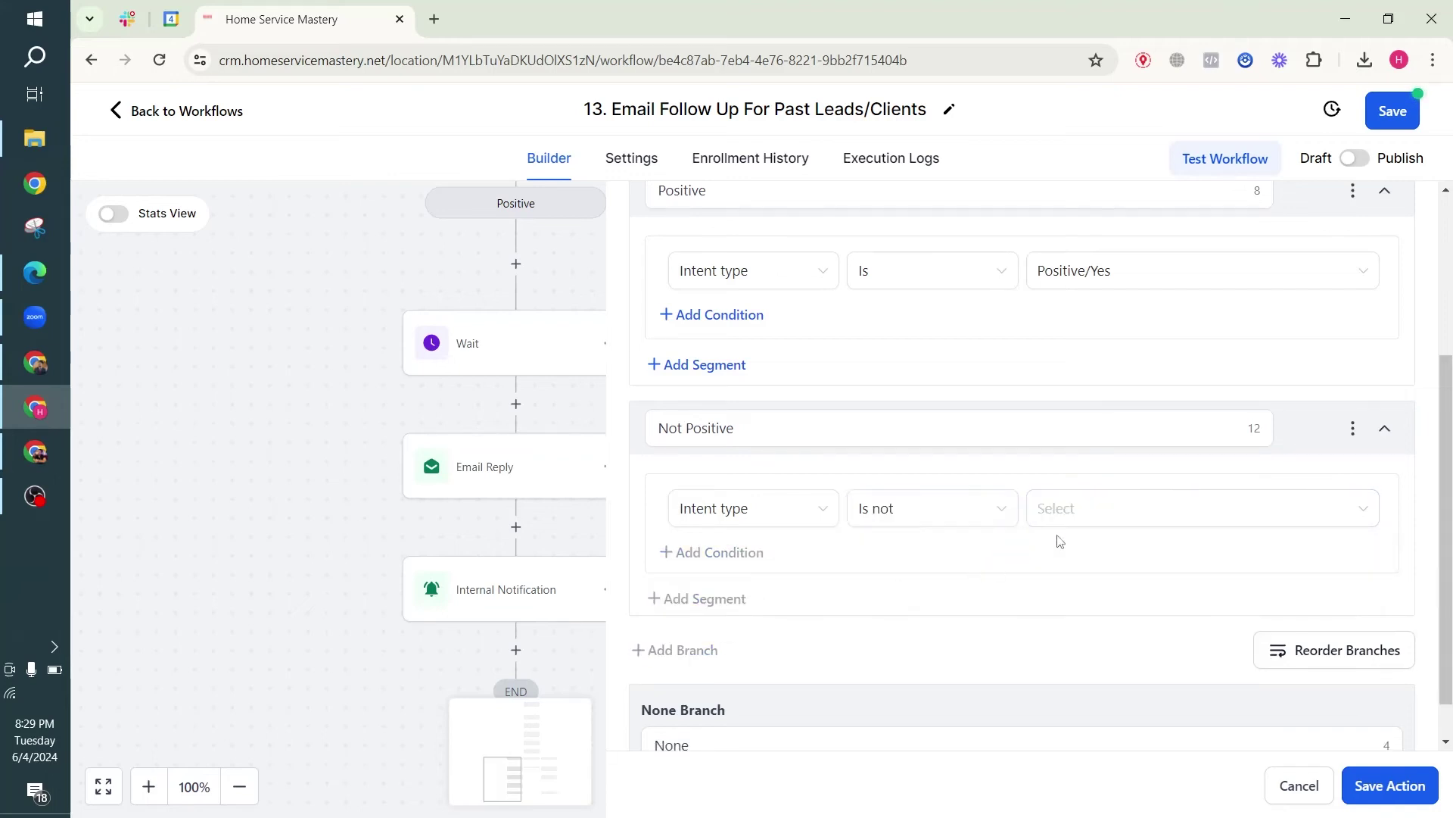
click(1049, 522)
click(1070, 555)
Step: Rename the None branch to 'Not Replied'
scroll(767, 719, down, 1)
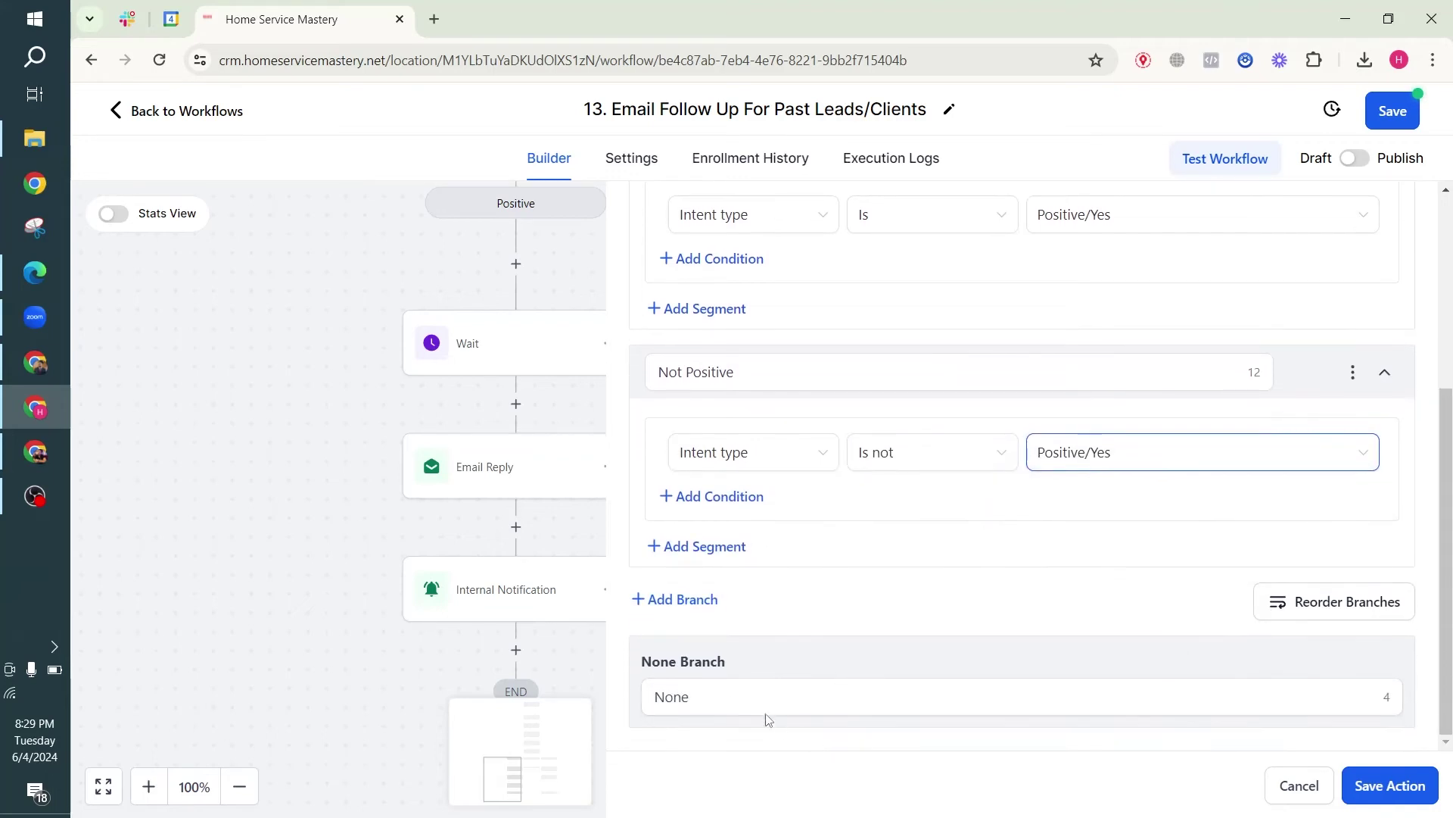
double_click(750, 704)
text(Not Rep)
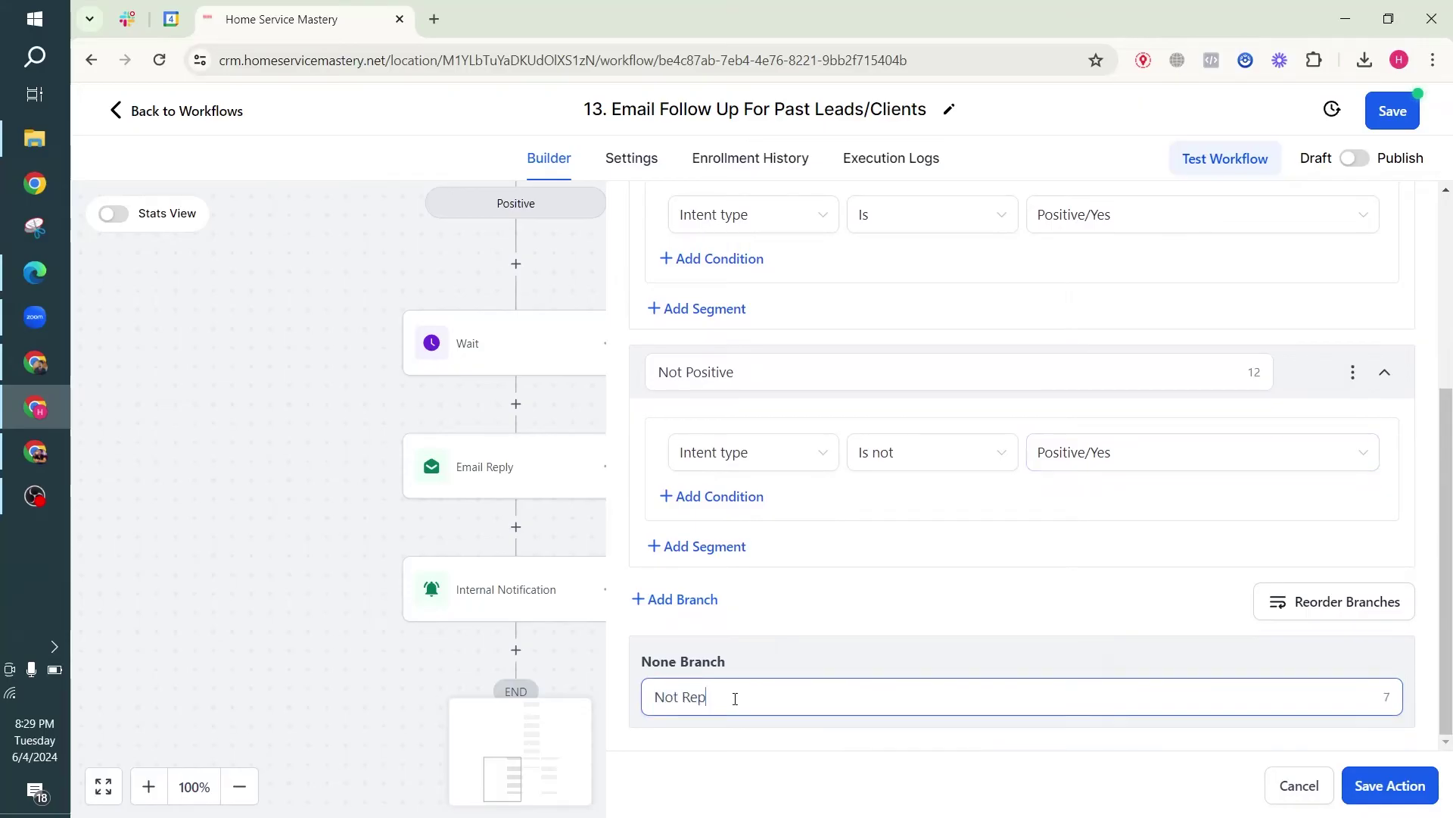
text(lied)
Step: Save the three-branch Replied? condition
click(1390, 785)
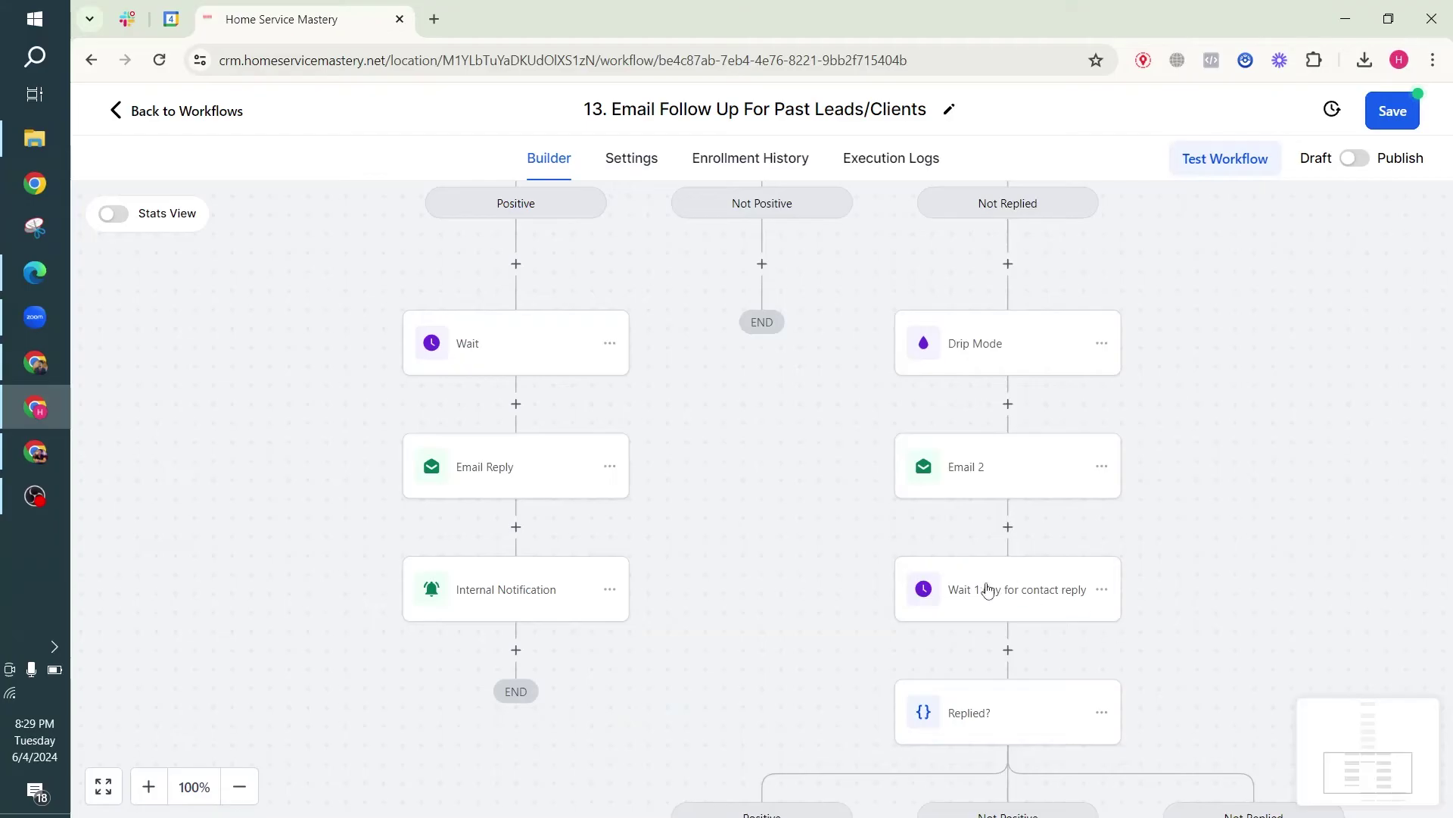
scroll(984, 587, down, 3)
scroll(958, 592, up, 2)
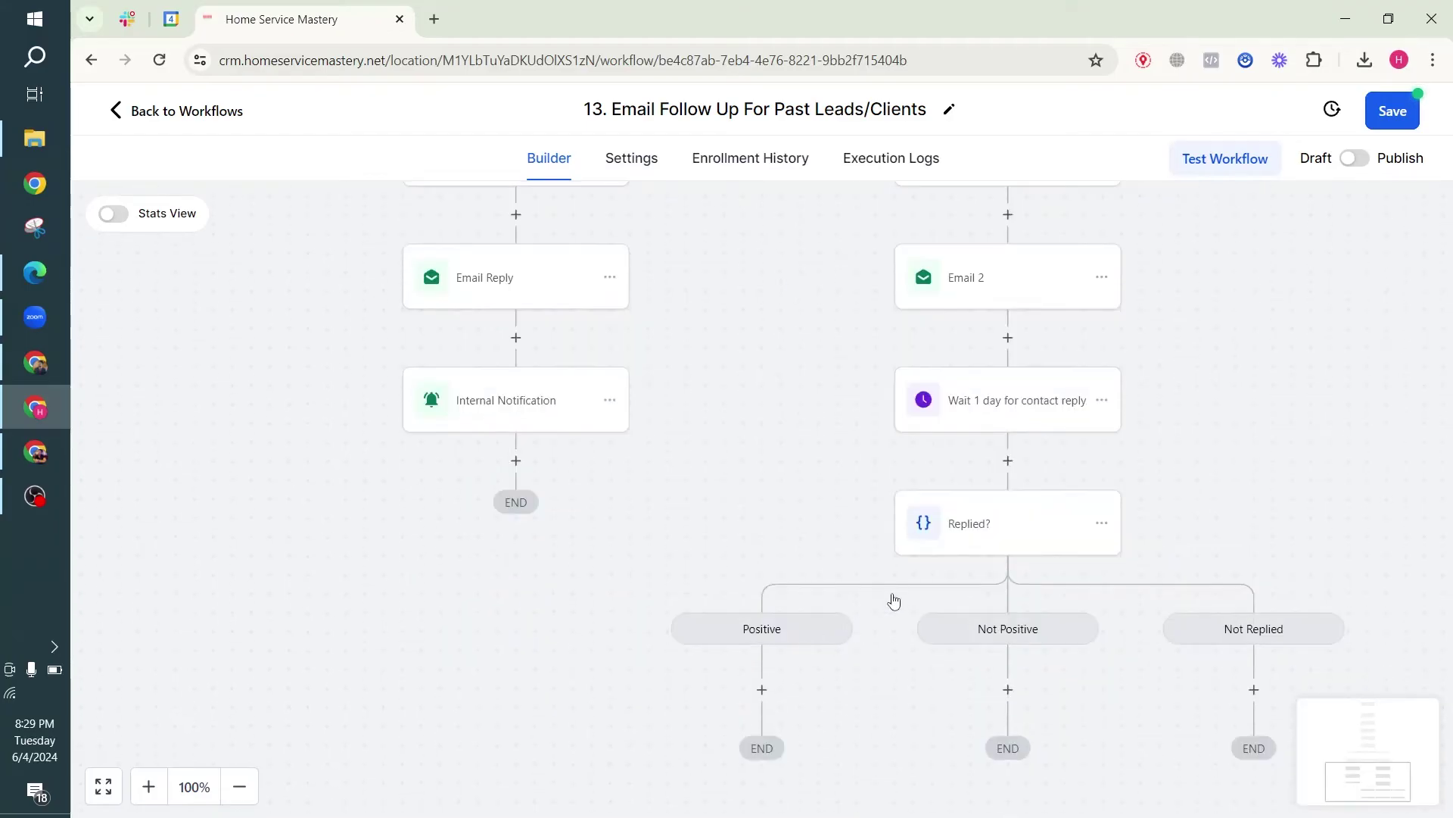
Step: Add a Go To step under the Positive branch and save it
click(761, 737)
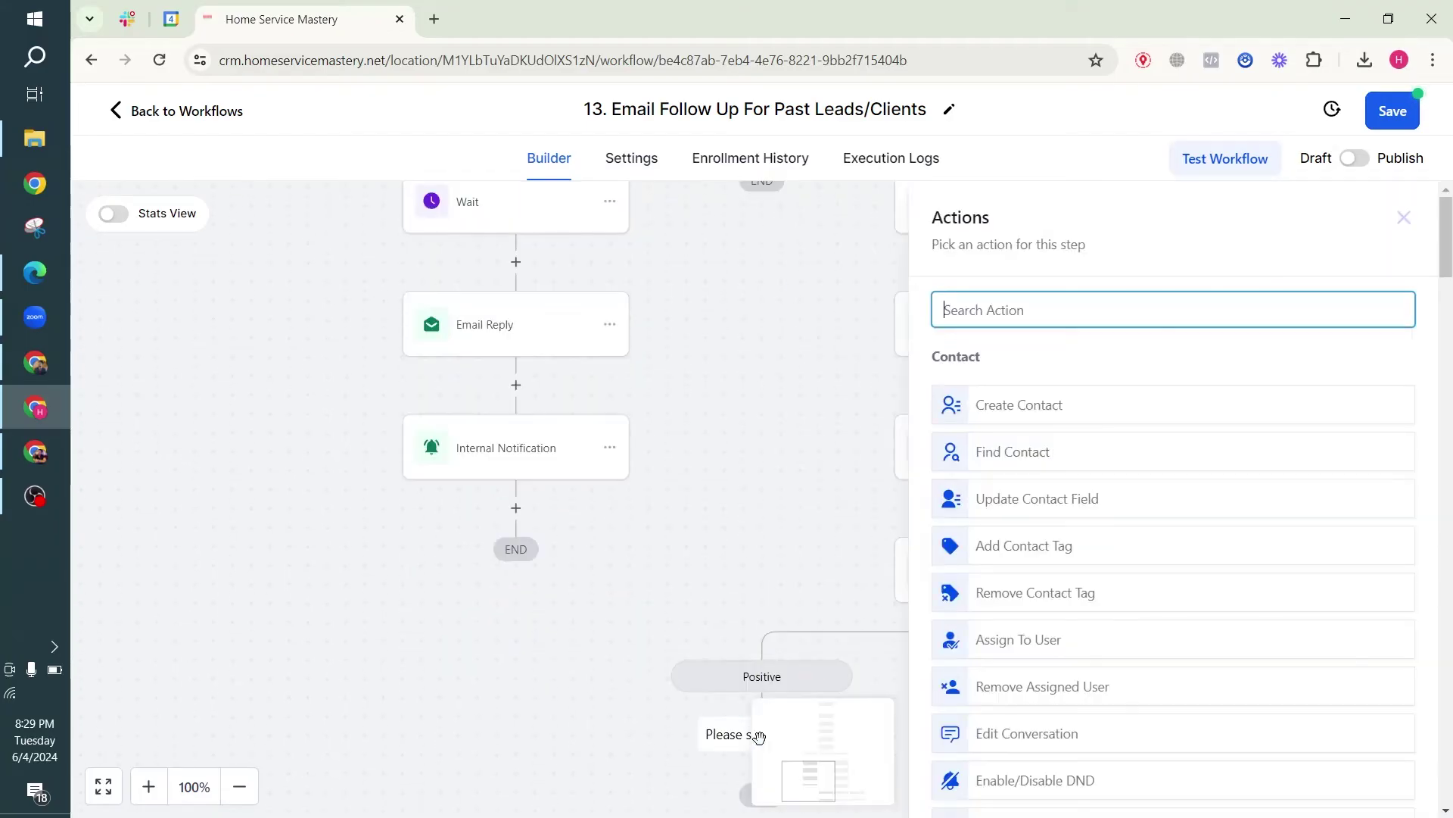
text(goto)
key(BackSpace)
key(BackSpace)
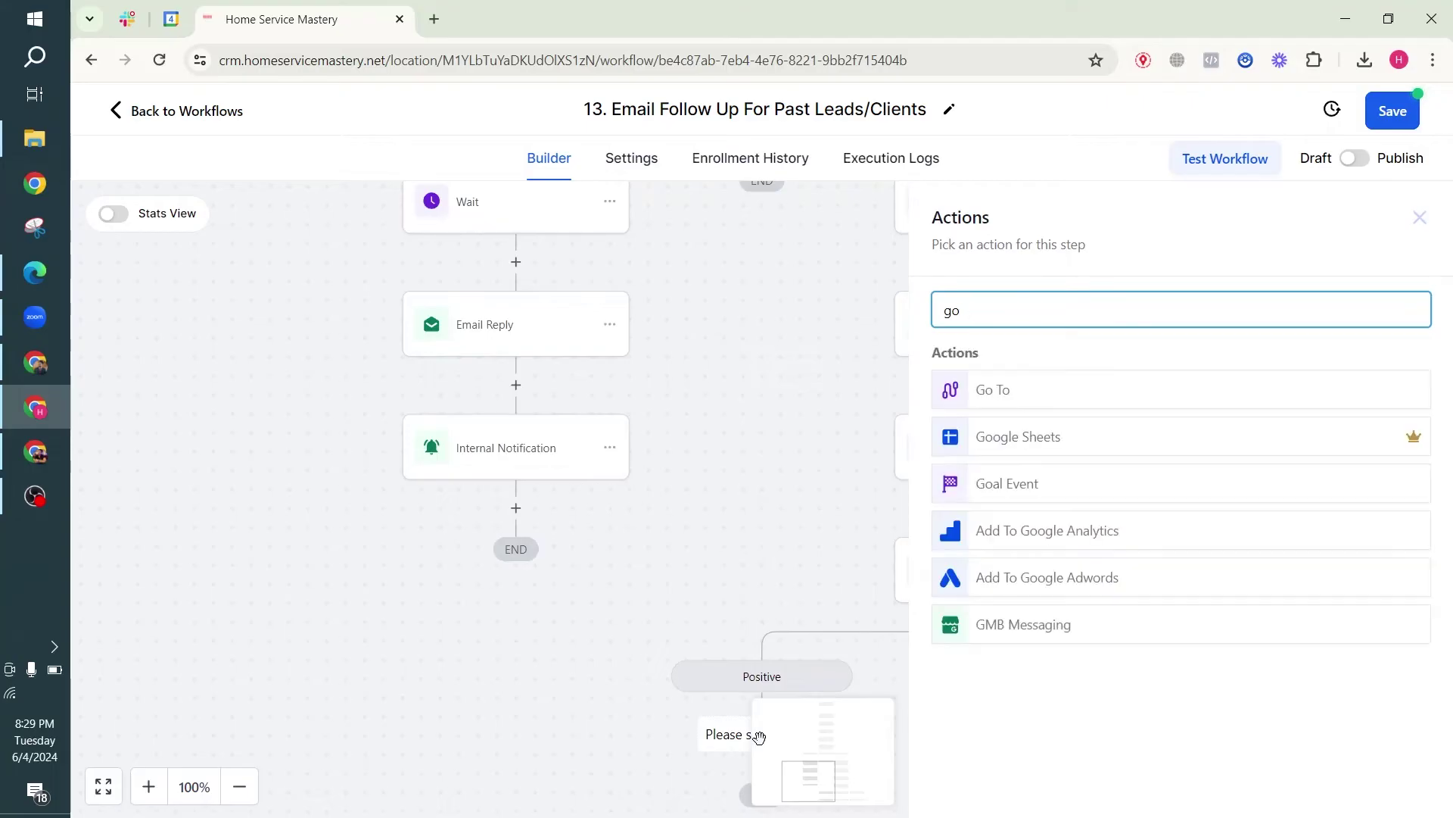
click(958, 402)
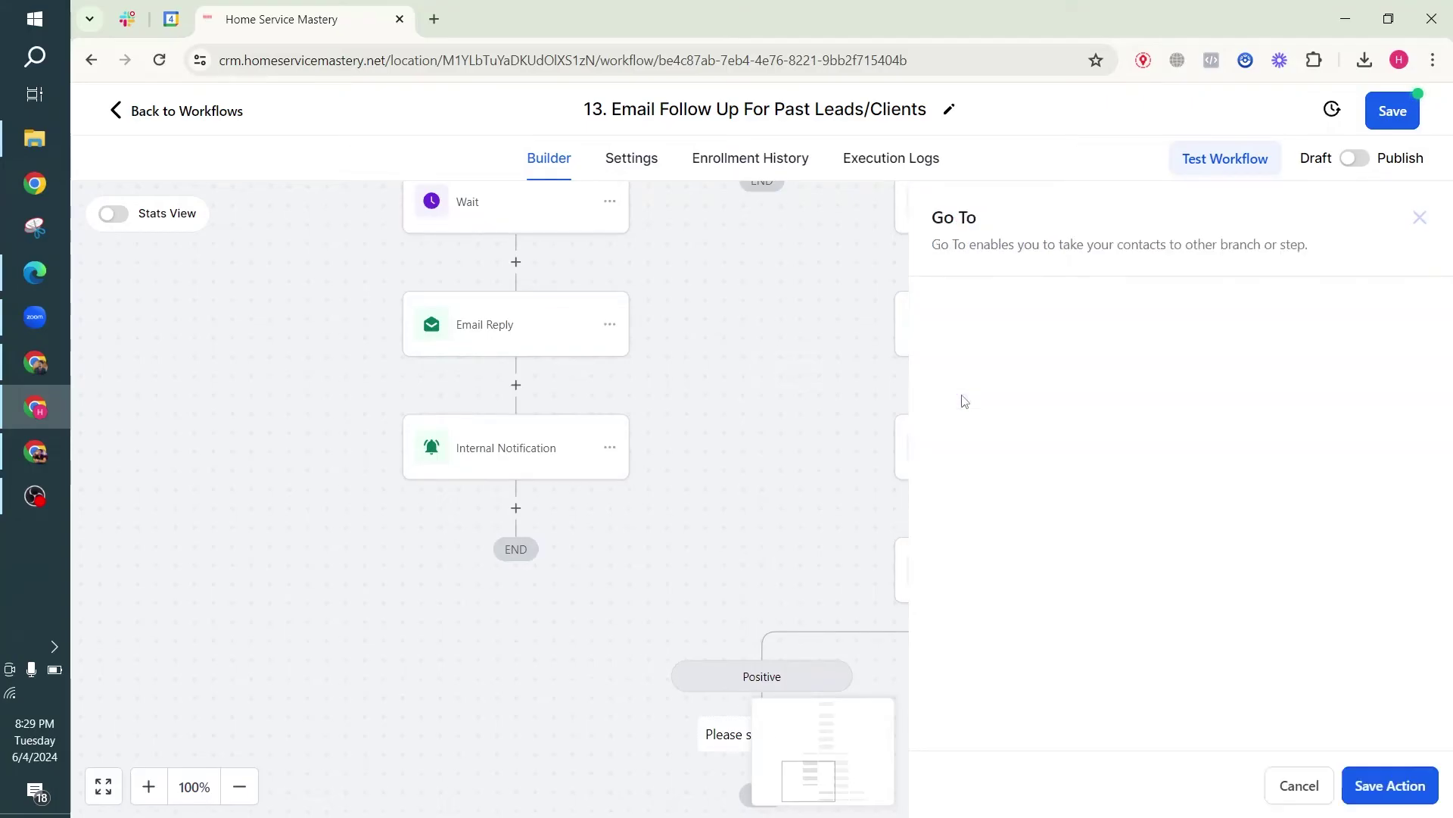
click(1395, 791)
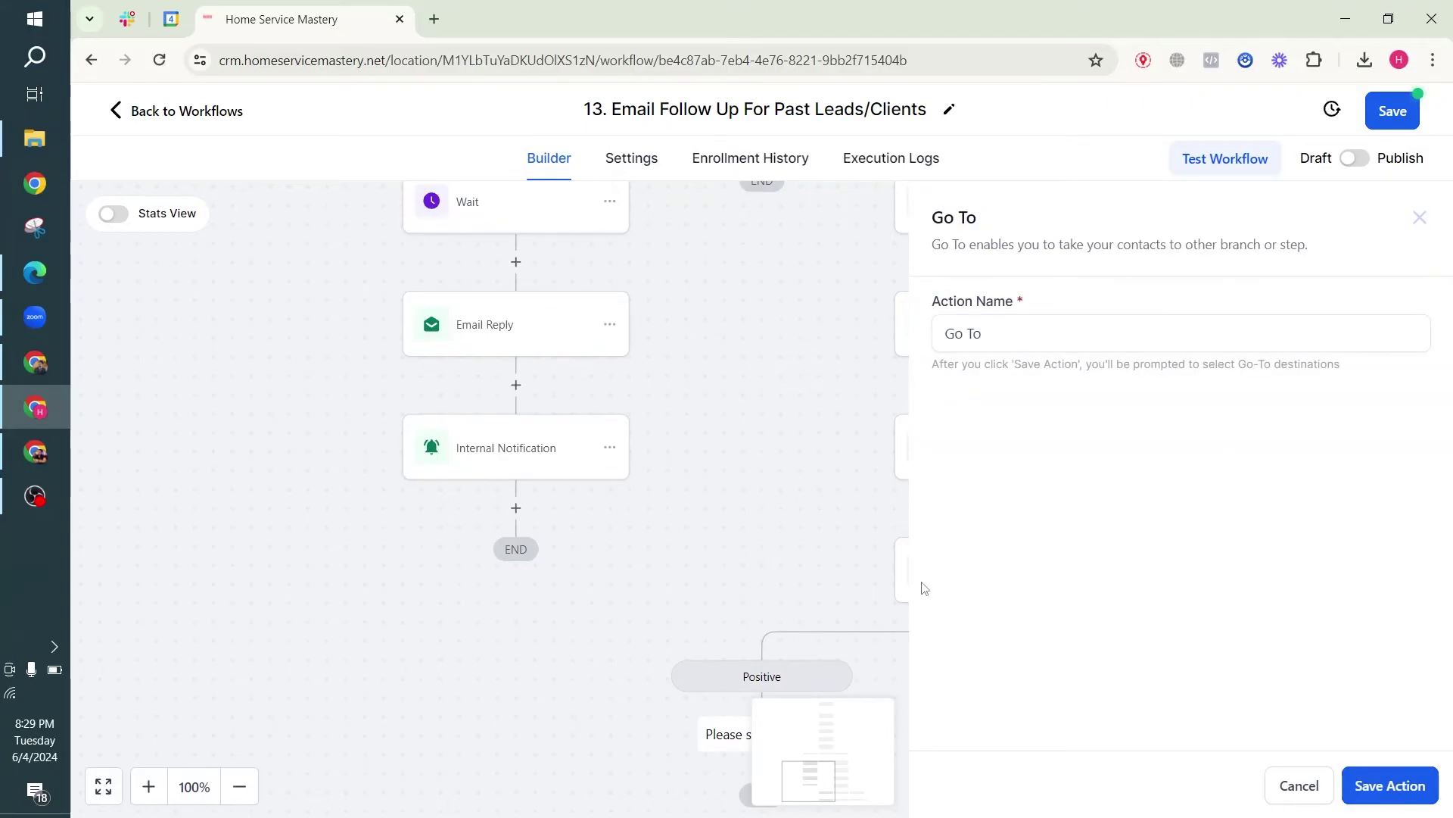
scroll(644, 603, down, 1)
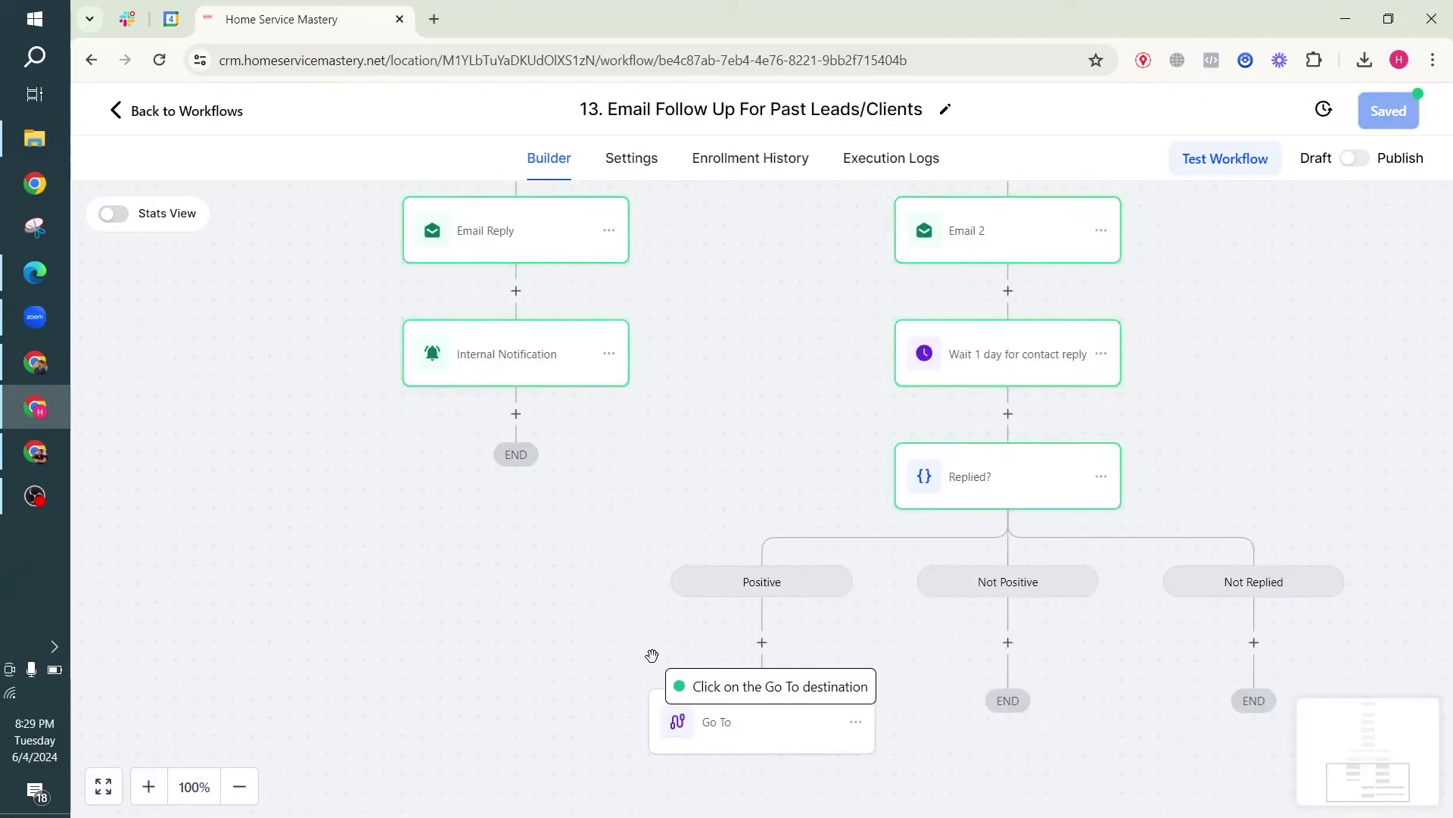
scroll(576, 416, up, 5)
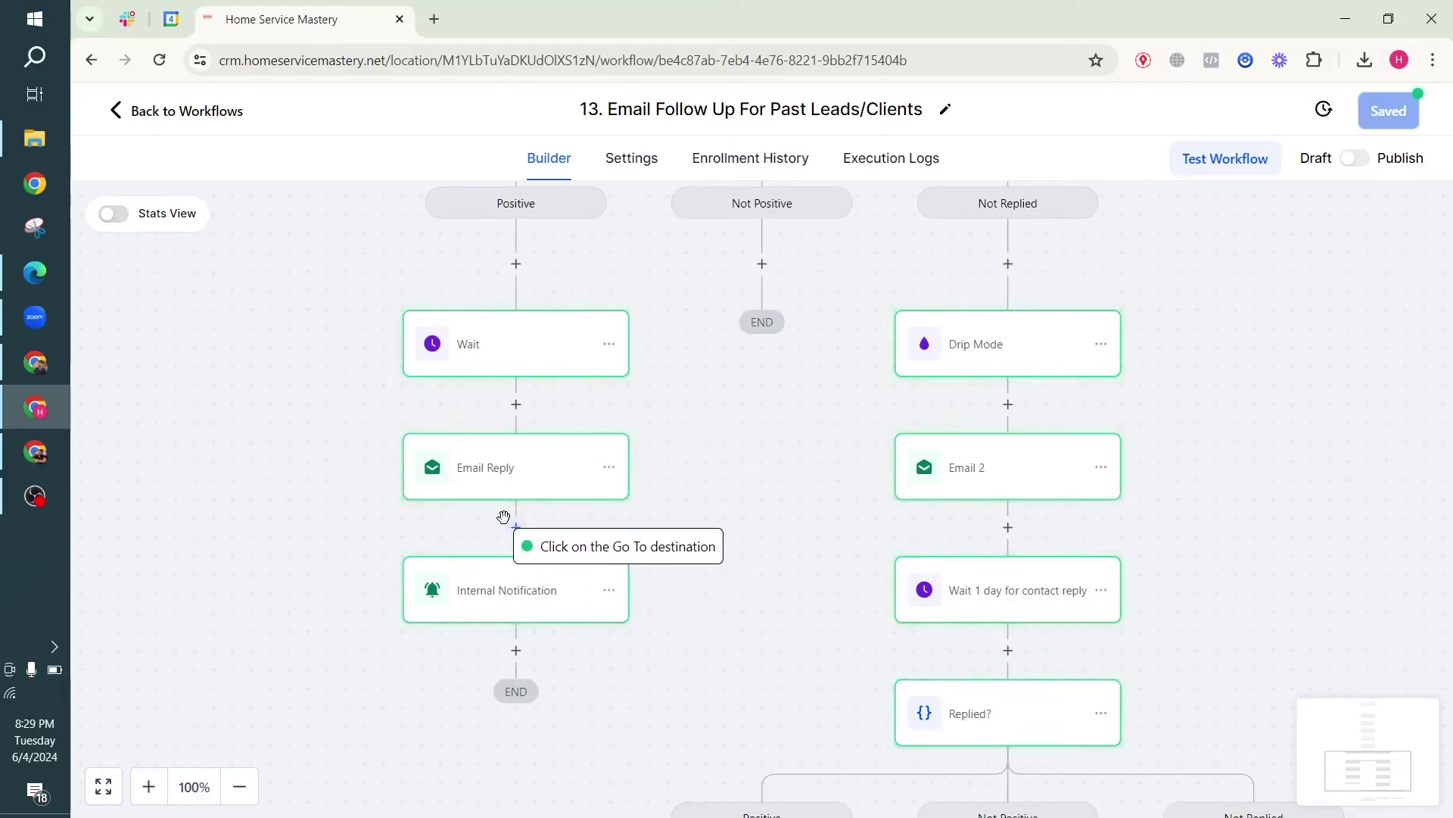
Step: Link the new Positive branch's Go To step back to the original Positive branch's Wait step
click(530, 342)
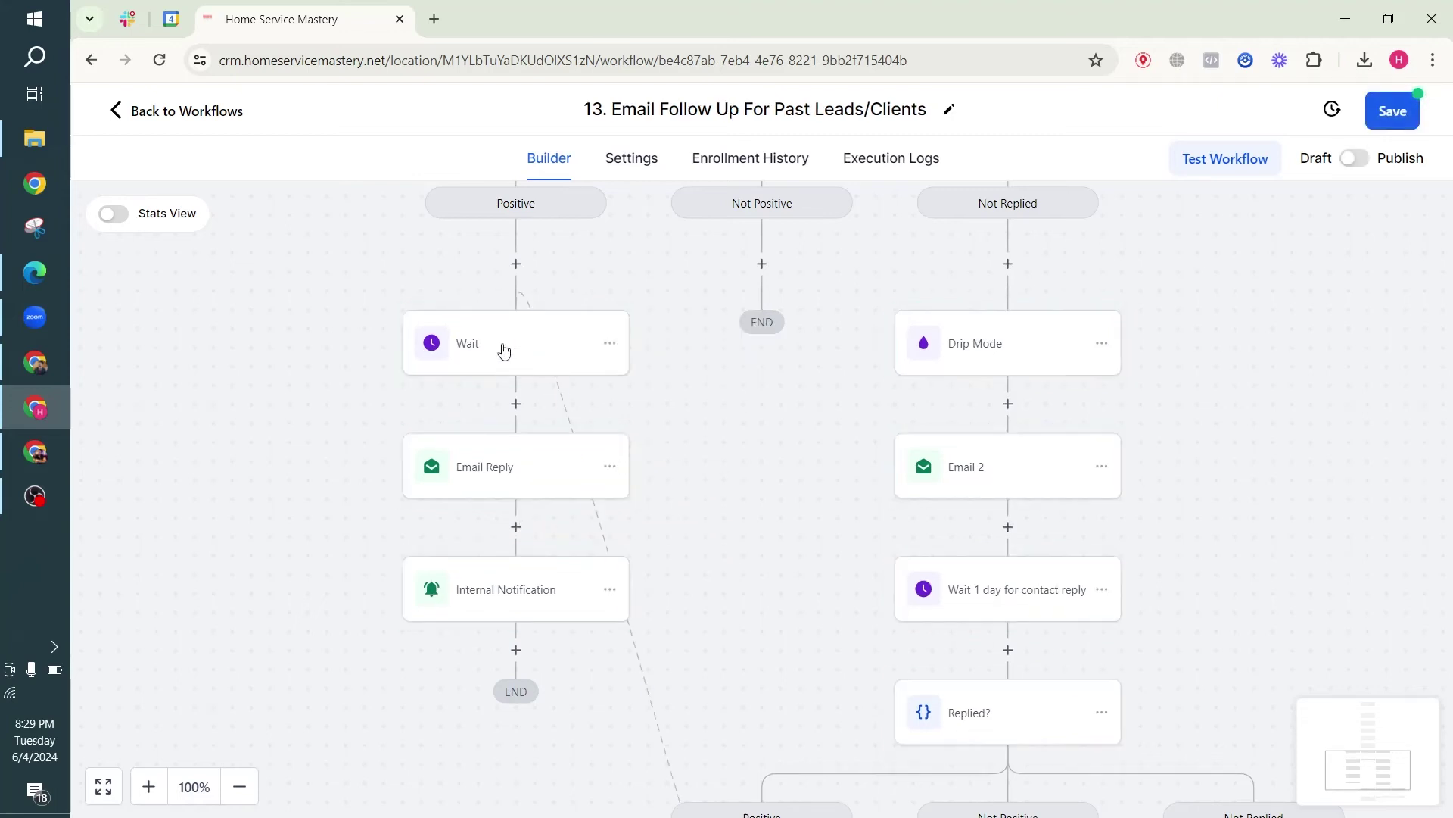
scroll(801, 588, down, 2)
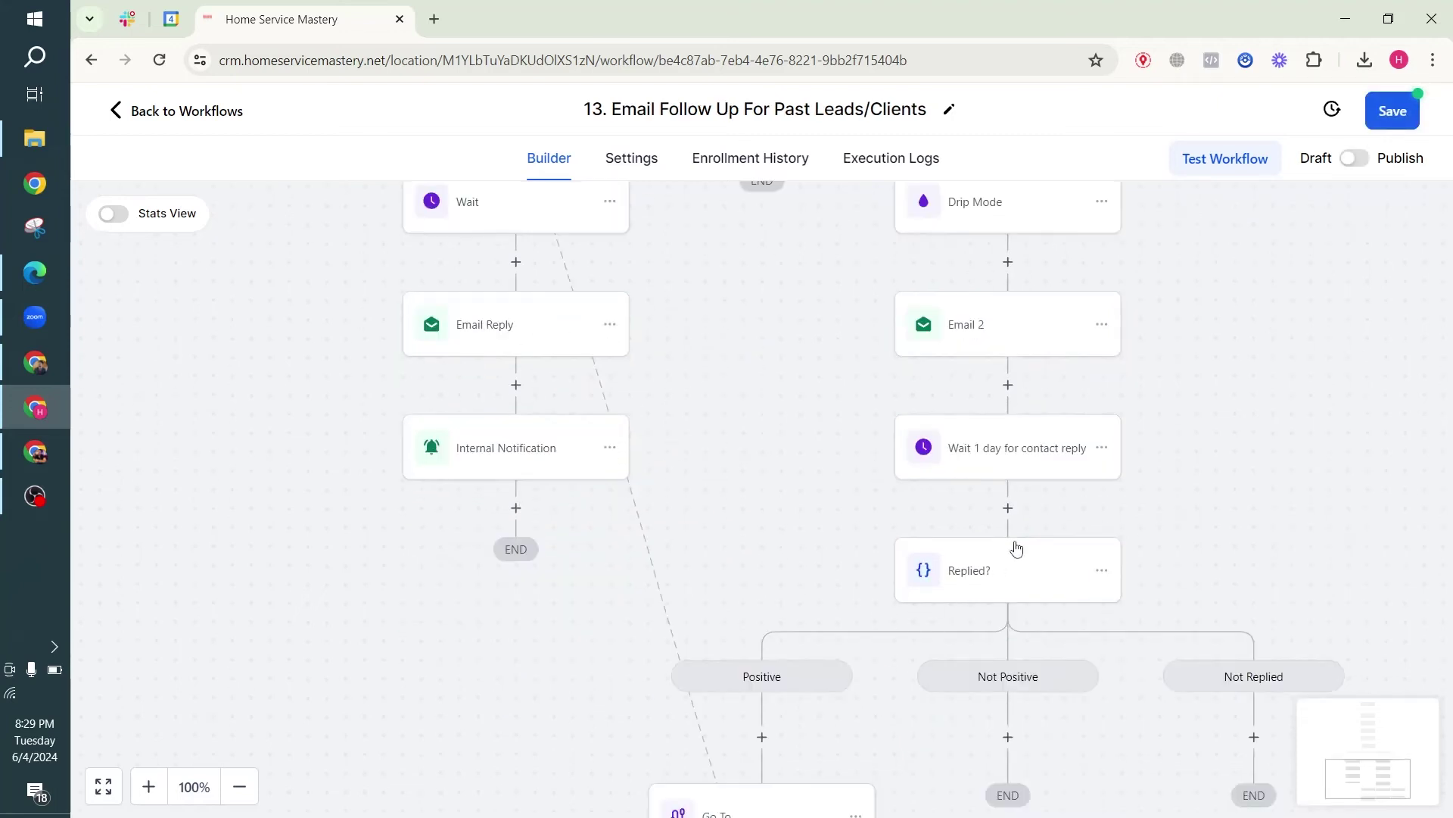
scroll(1018, 367, down, 1)
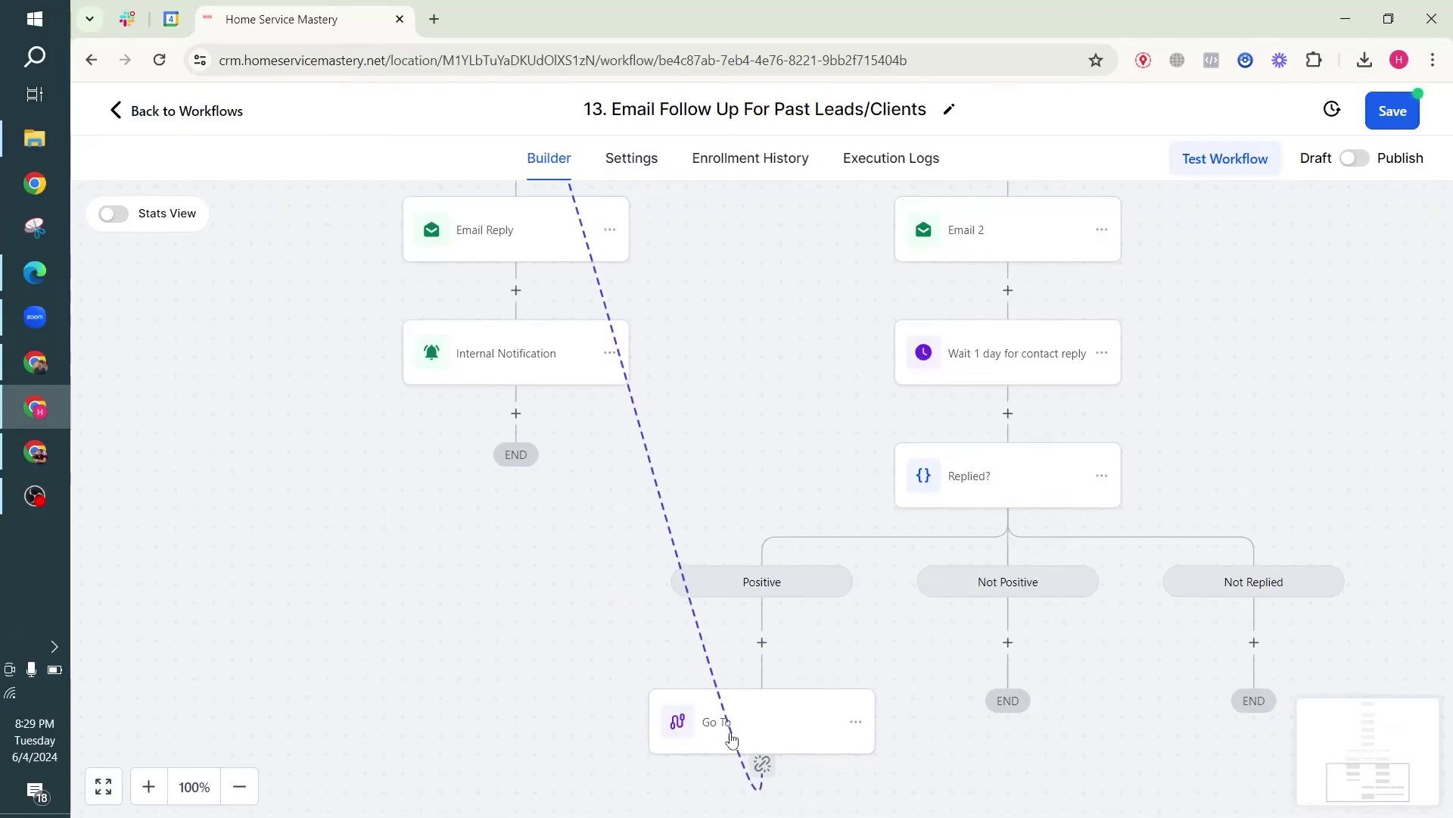
scroll(672, 707, up, 3)
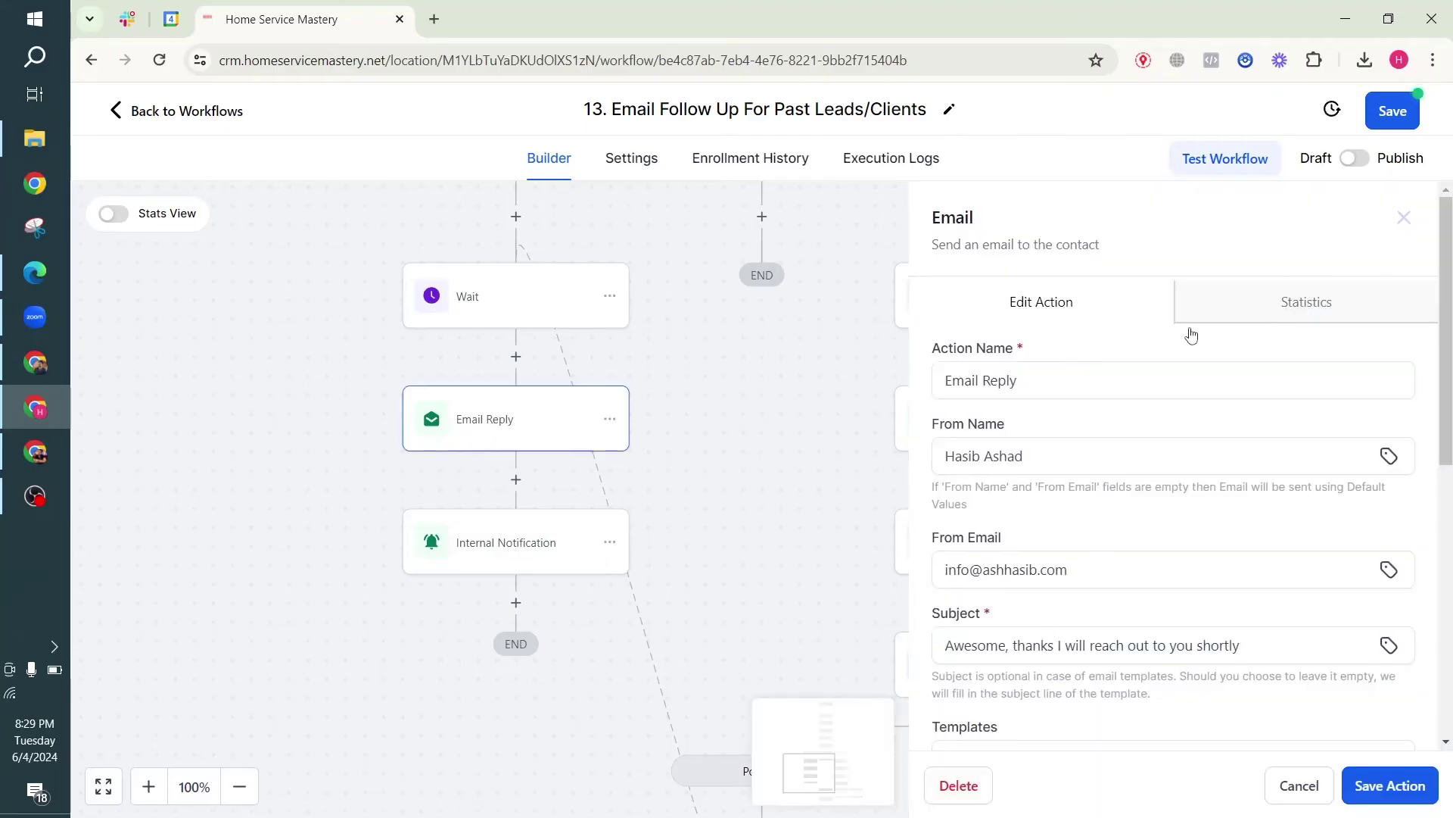
Step: Close the Email Reply settings unchanged and review the Positive, Not Positive and Not Replied branches
click(1404, 219)
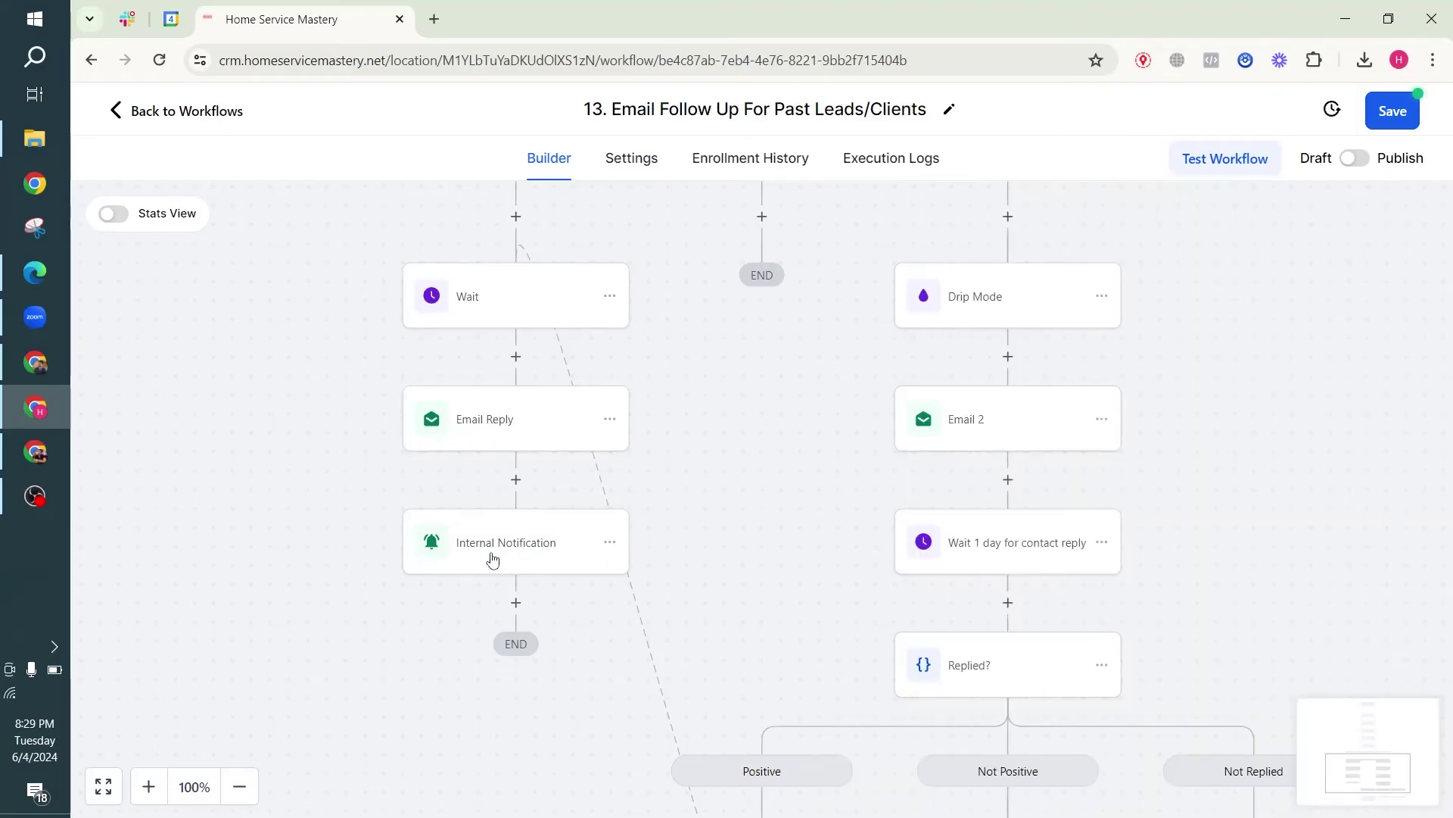
scroll(508, 542, down, 1)
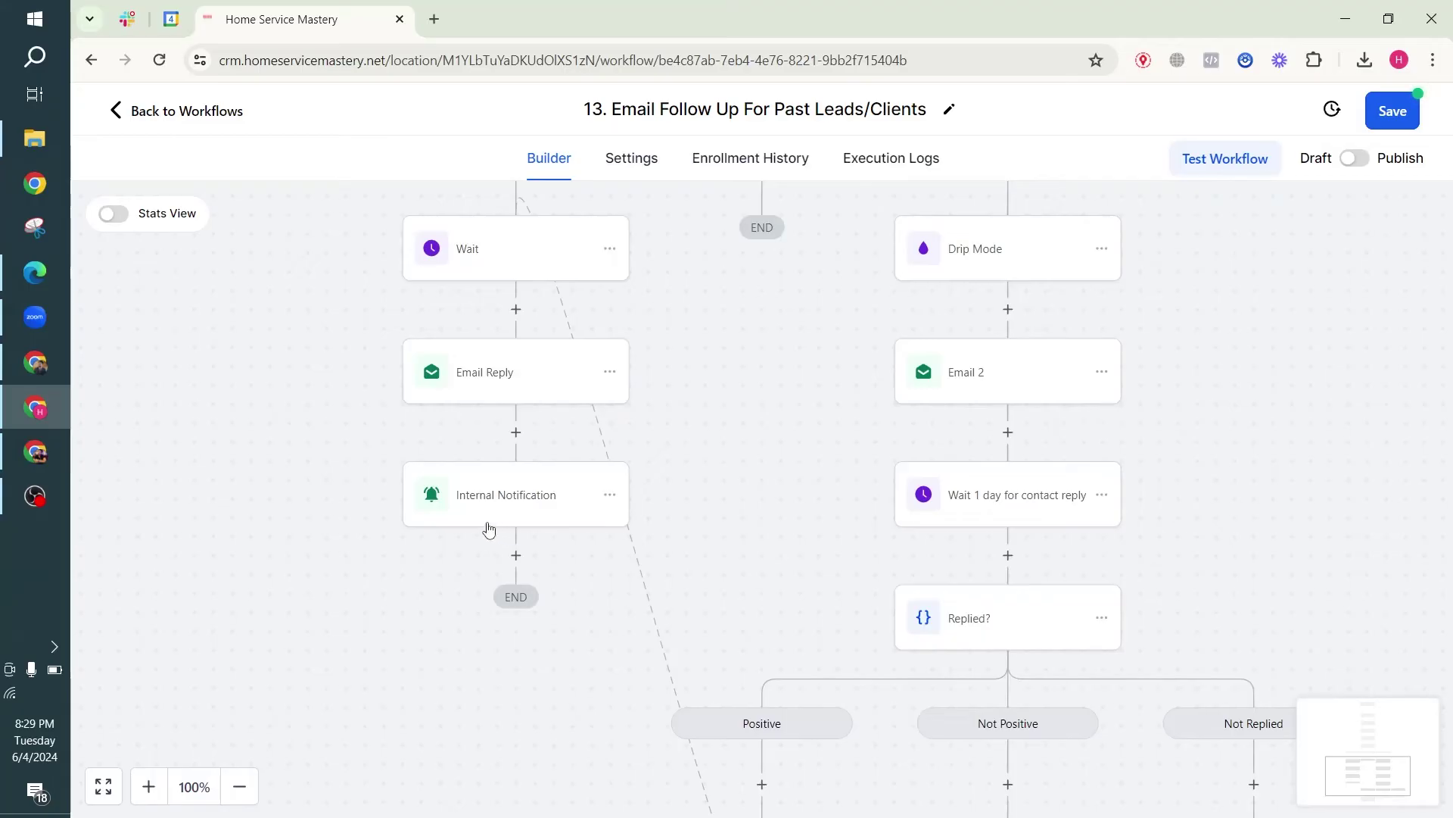
scroll(535, 552, down, 5)
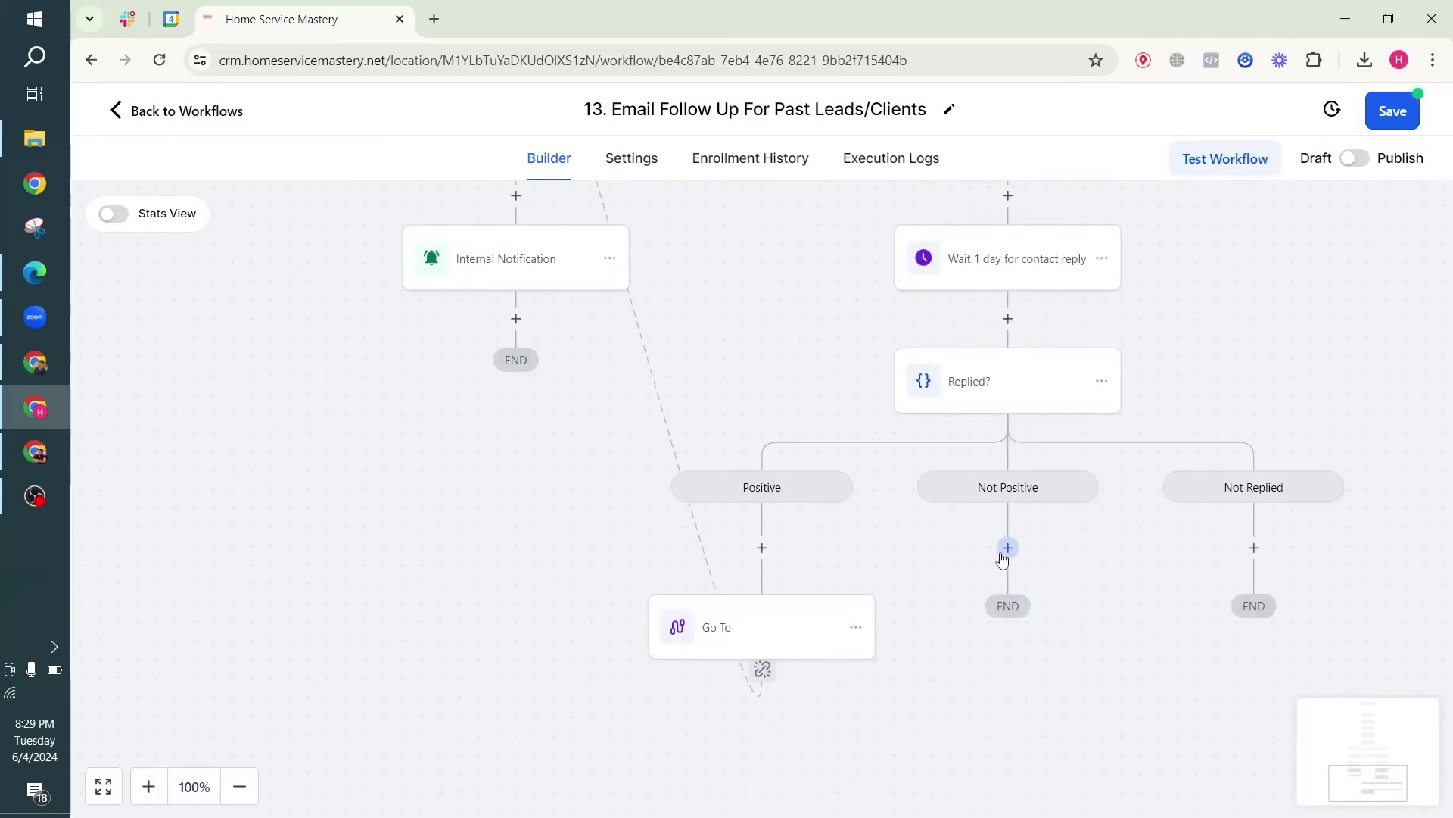
scroll(977, 549, up, 1)
scroll(999, 548, down, 2)
scroll(1060, 545, up, 4)
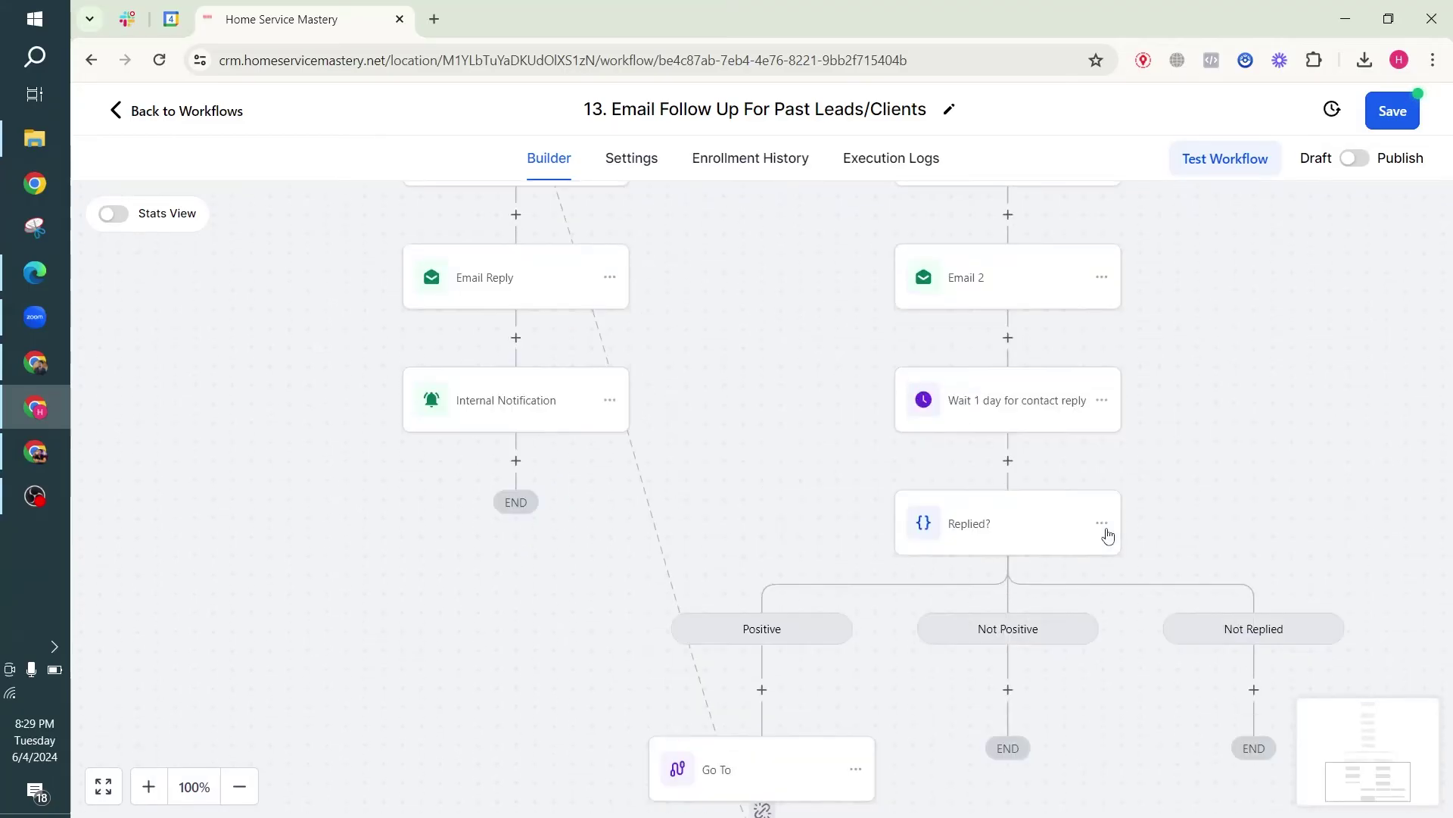
scroll(1108, 536, up, 3)
scroll(1059, 542, down, 5)
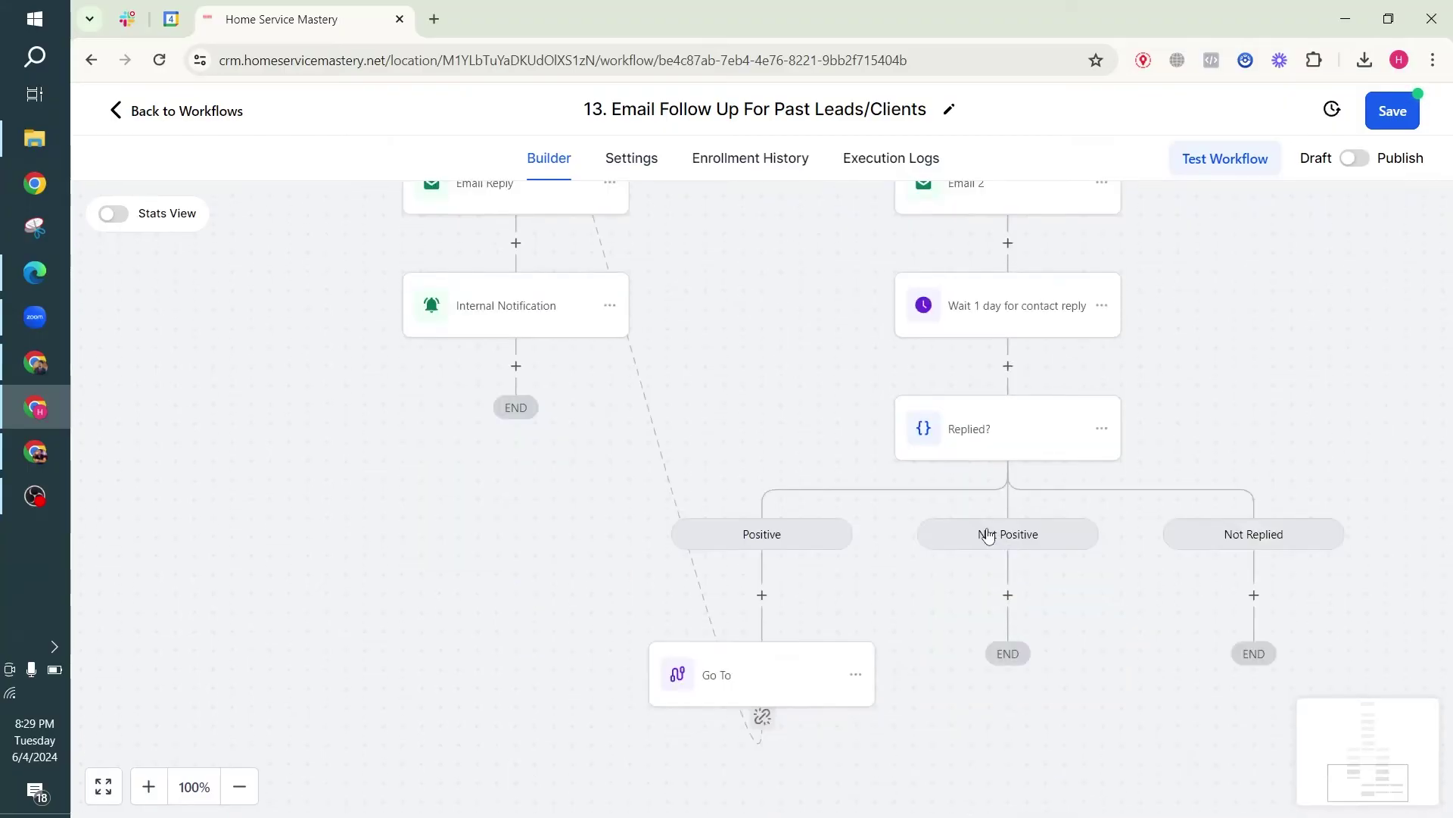
scroll(1003, 598, up, 4)
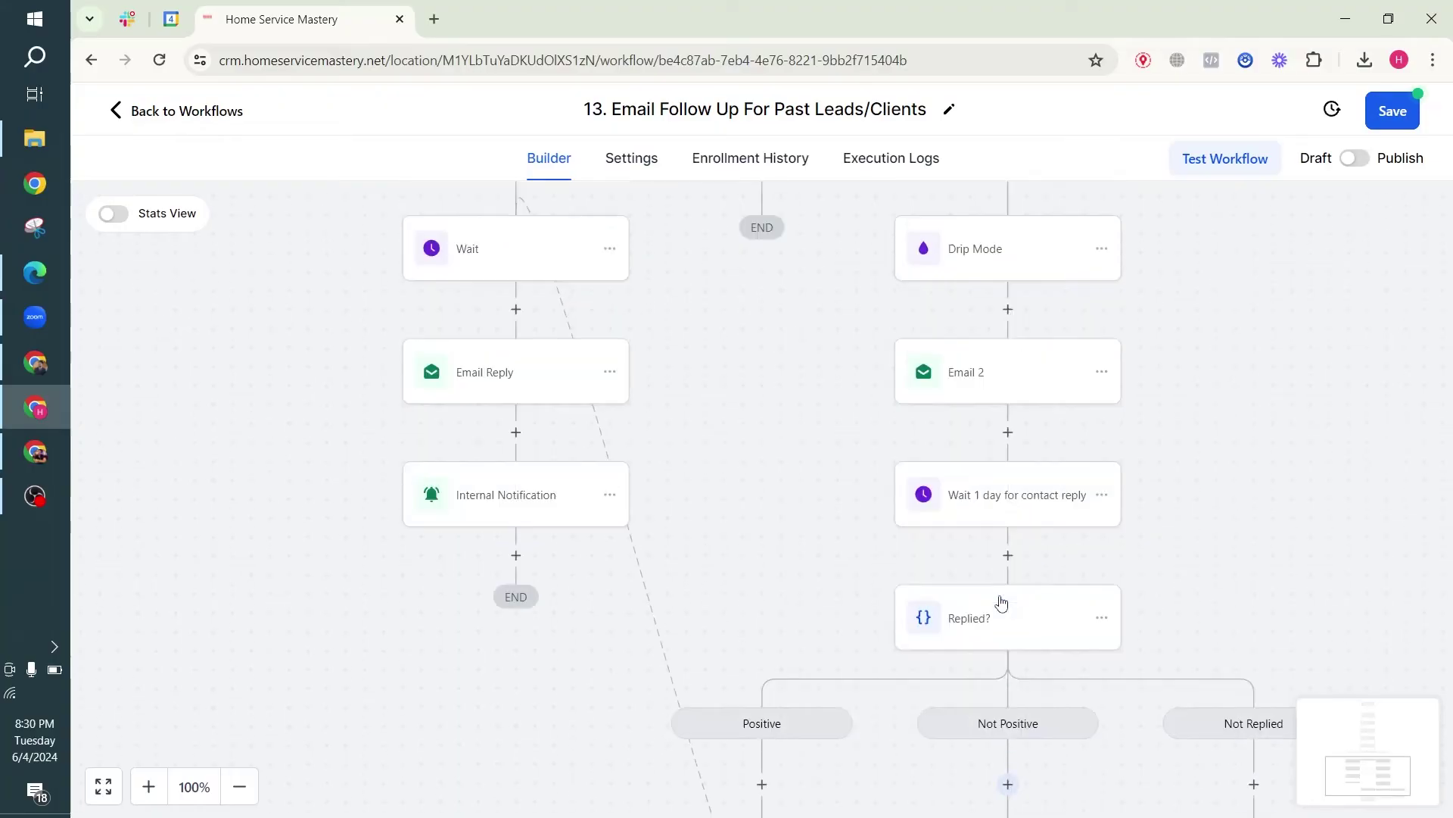
scroll(990, 594, up, 4)
scroll(1140, 463, down, 6)
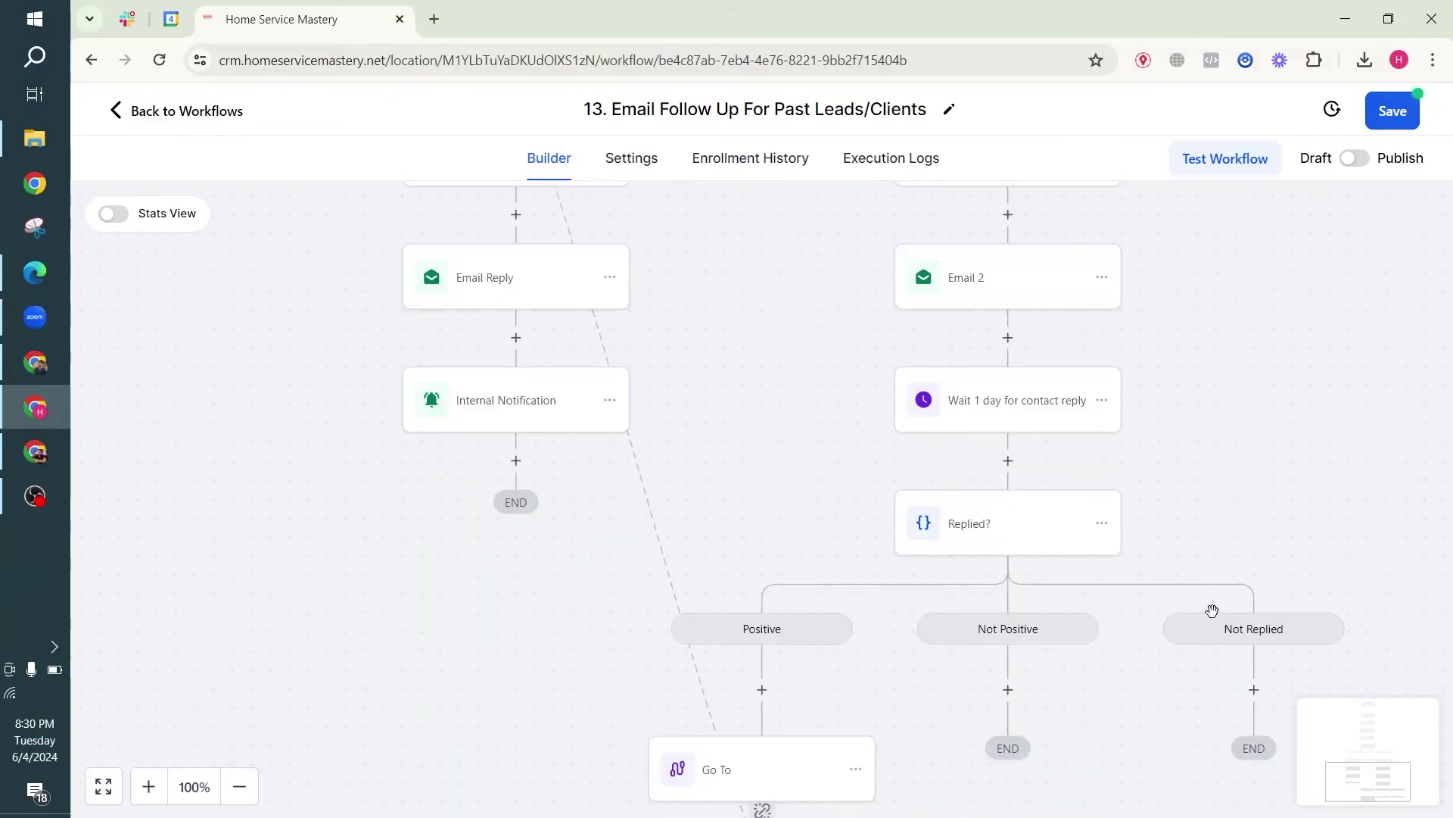
scroll(1156, 467, up, 3)
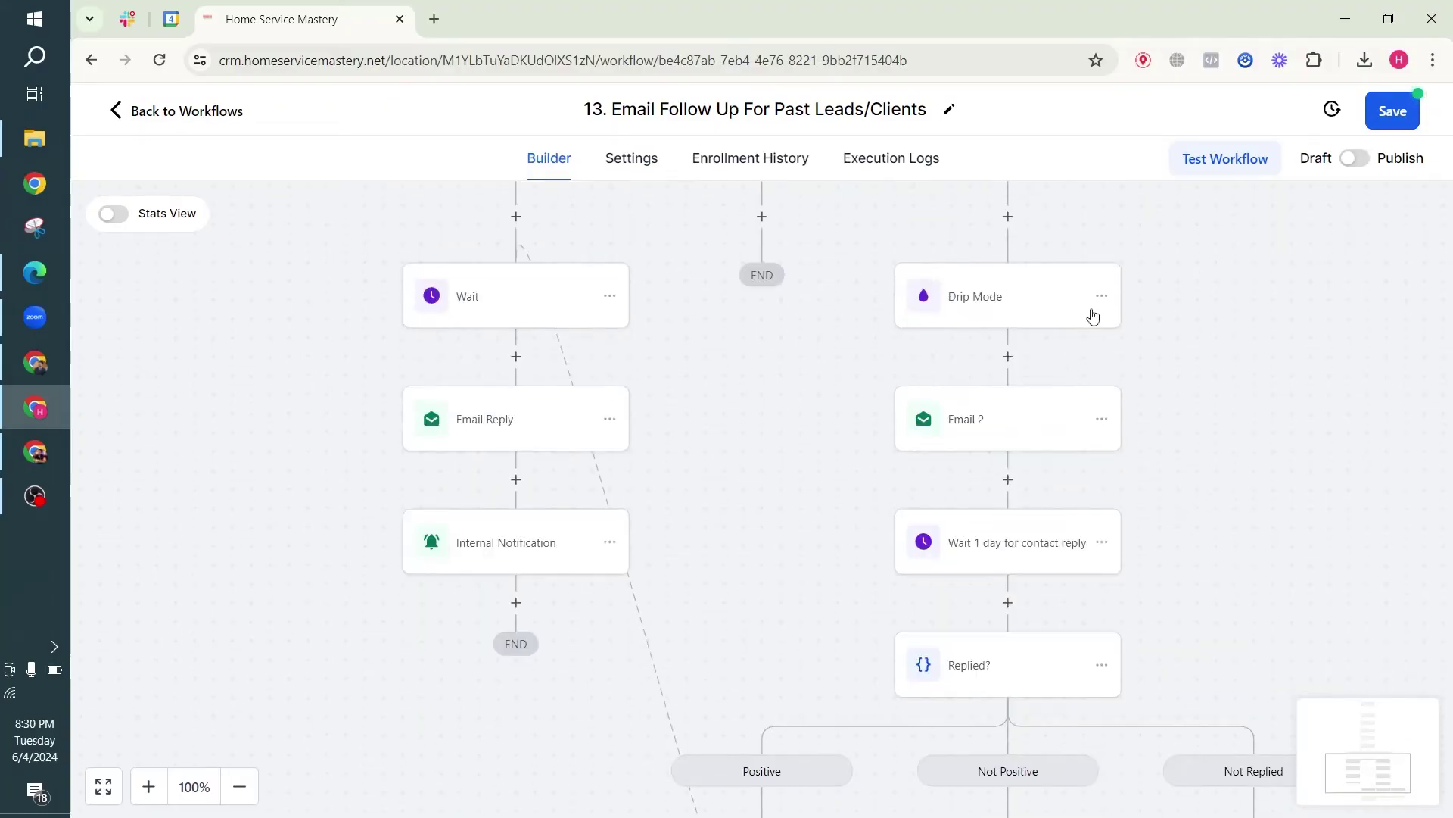
Step: Copy Drip Mode and all actions after it, and paste them under the Not Replied branch
click(1101, 296)
mouse_move(1170, 371)
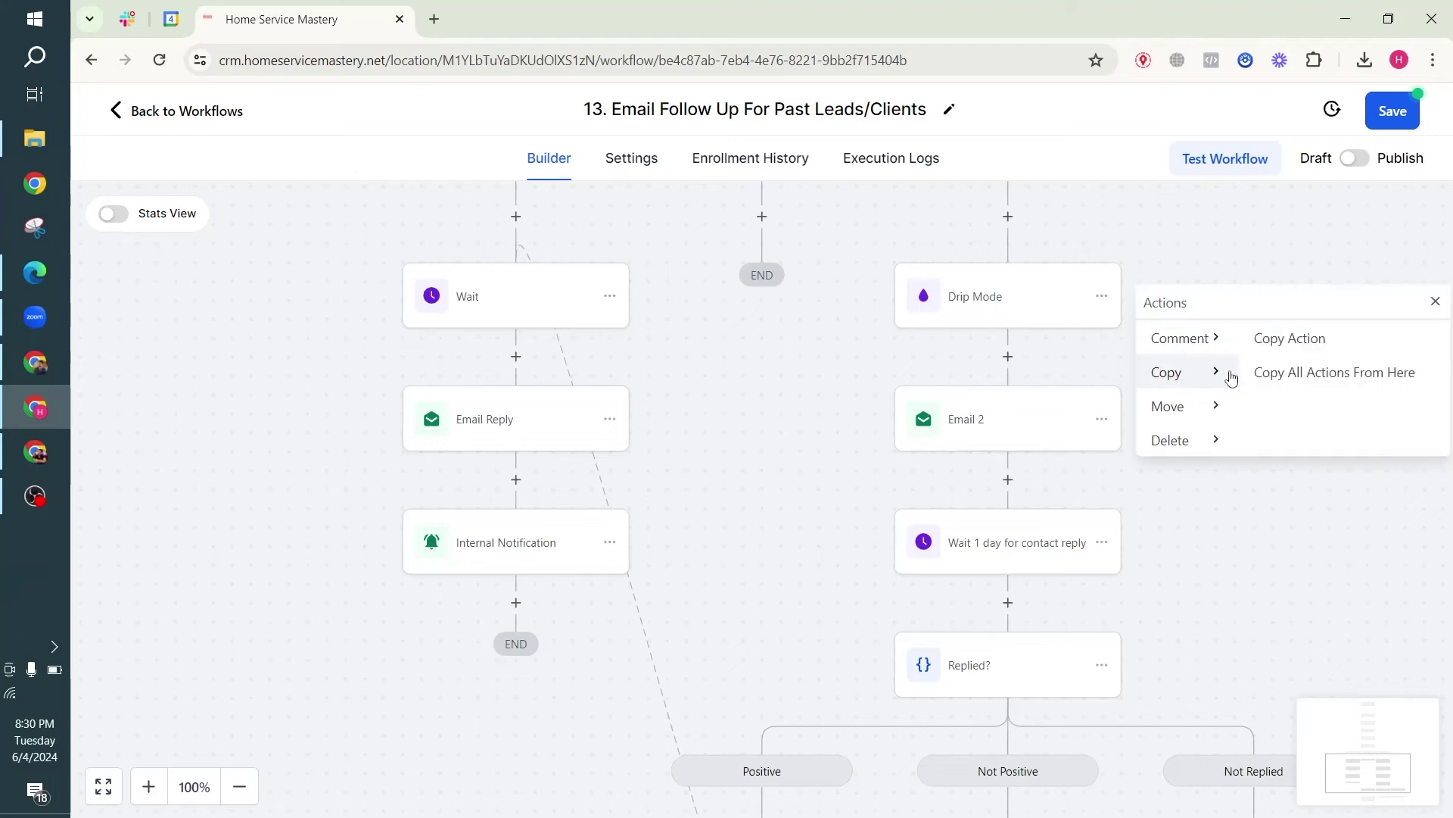
click(1329, 373)
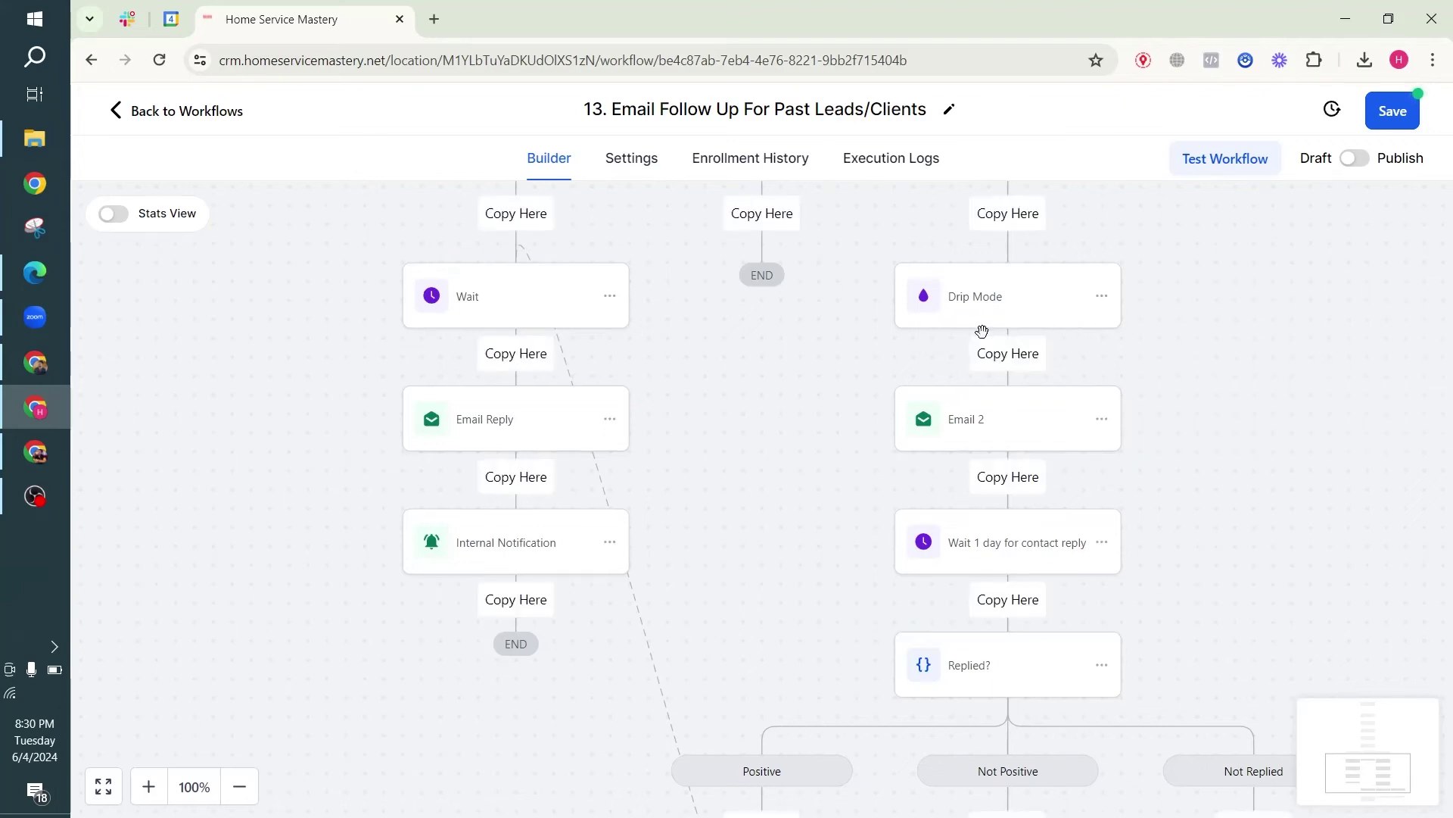
scroll(982, 331, up, 2)
scroll(969, 395, down, 9)
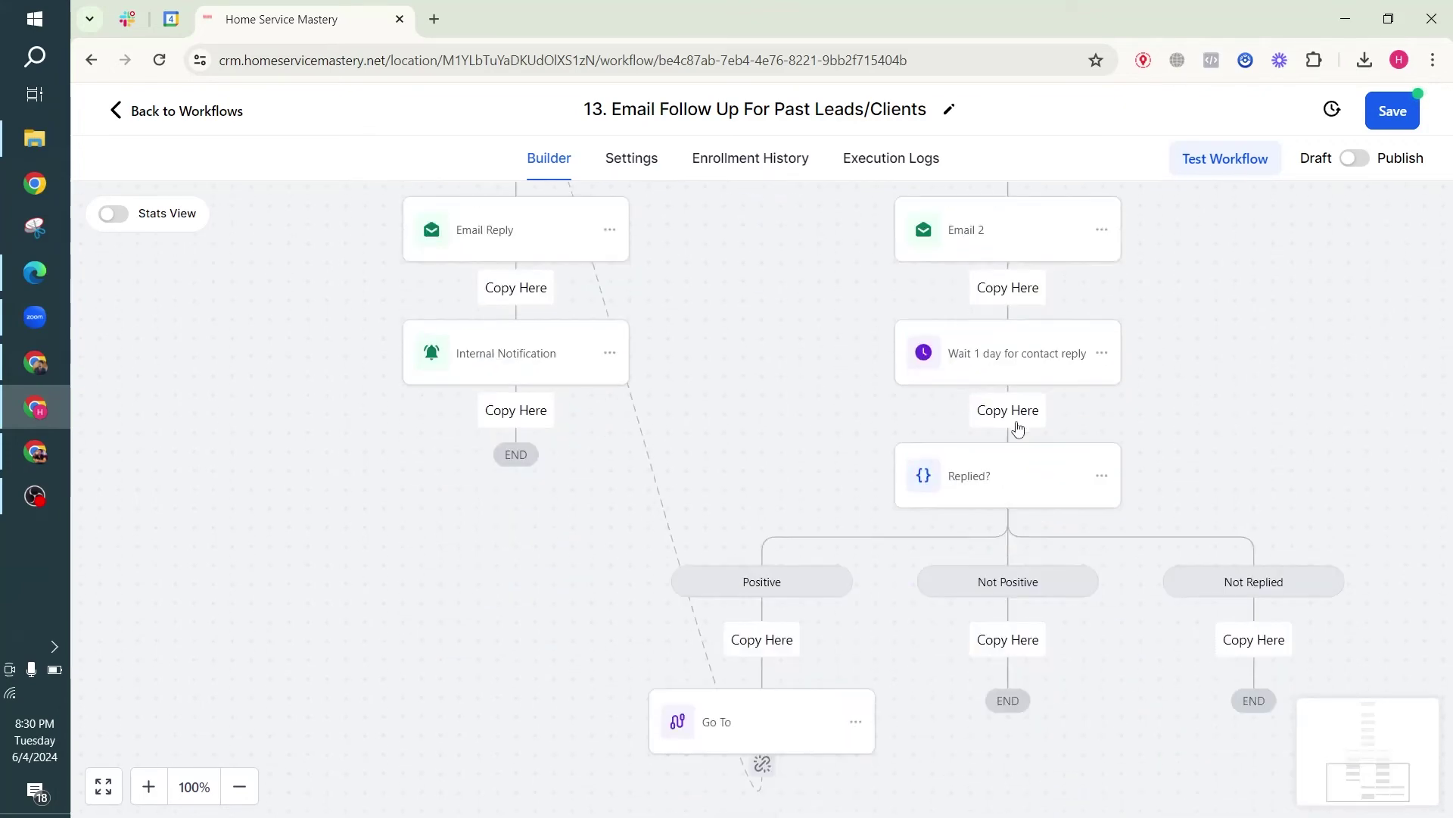
click(1253, 498)
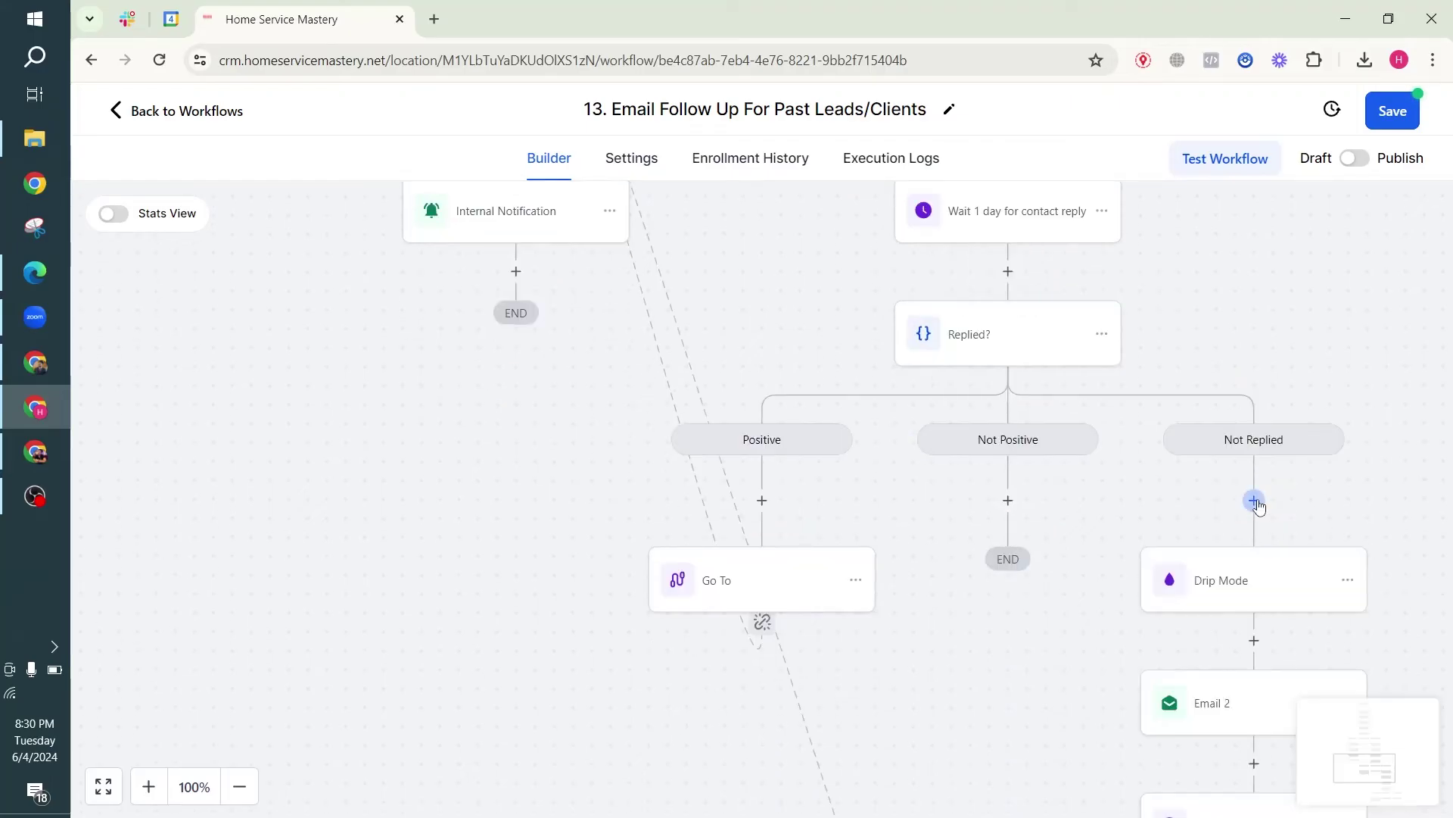
scroll(1258, 506, down, 4)
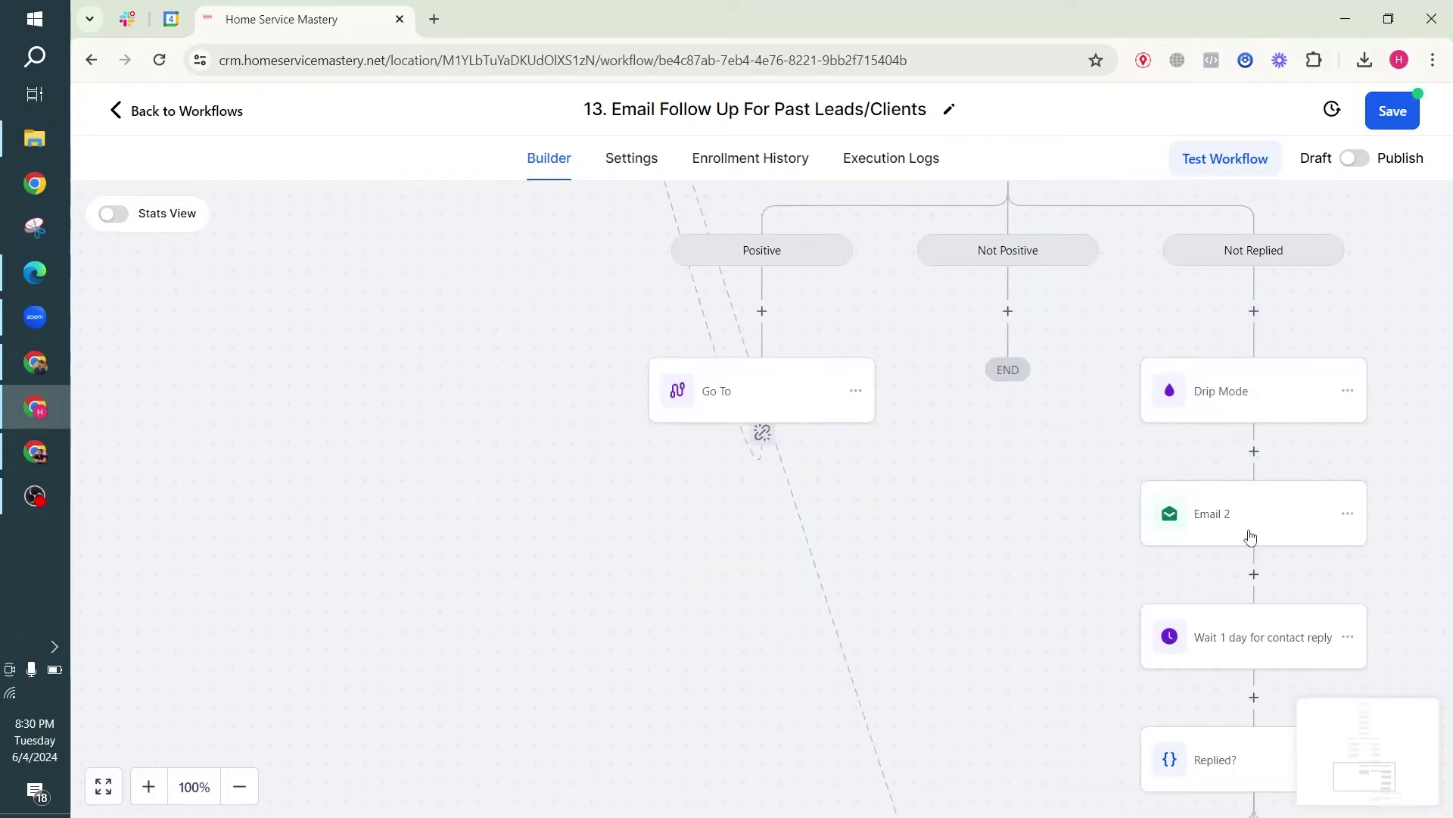
Step: Rename the copied email to Email 3, change 'second' to 'third', and save it
click(1207, 504)
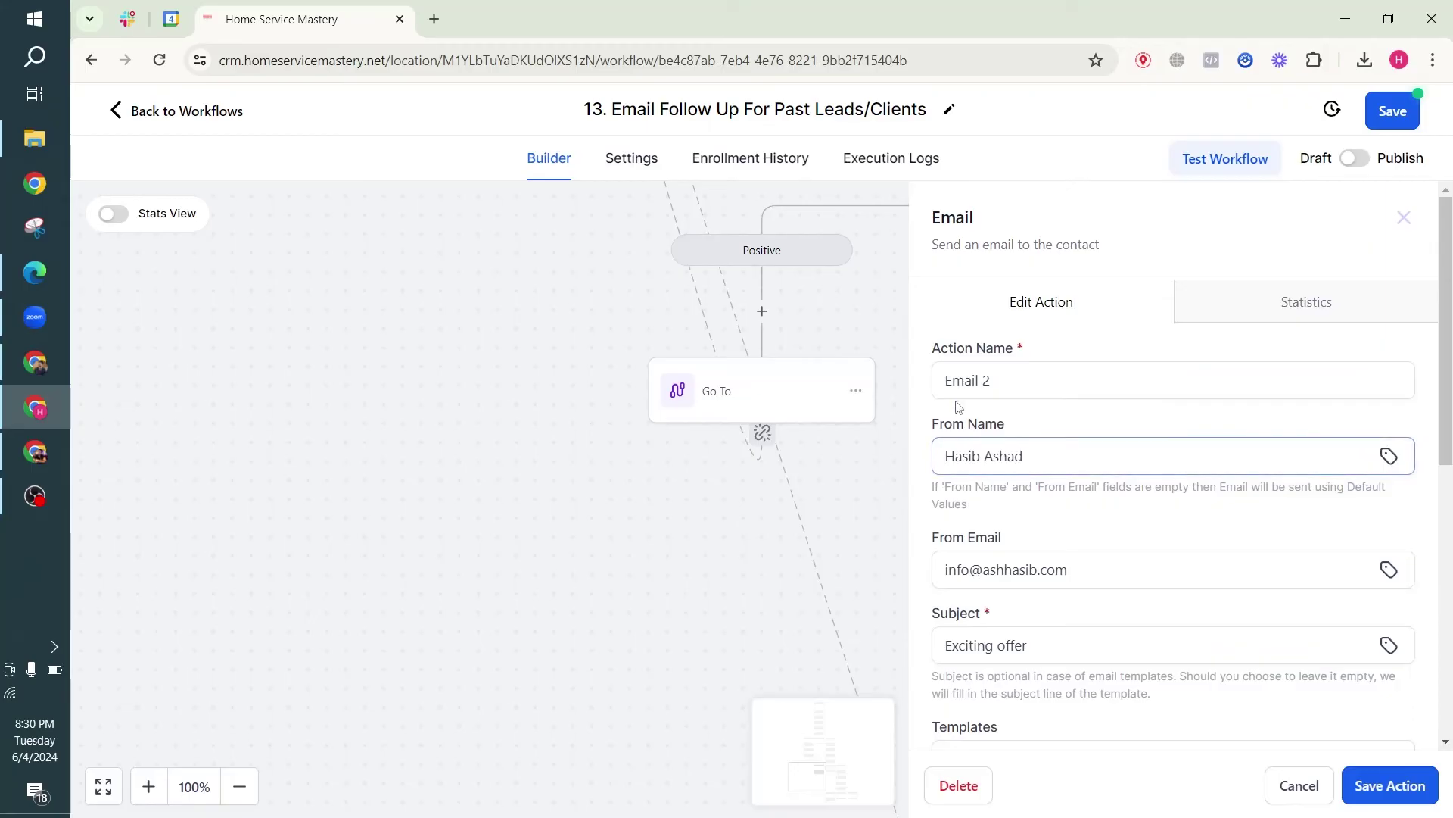
click(983, 382)
scroll(1062, 526, down, 8)
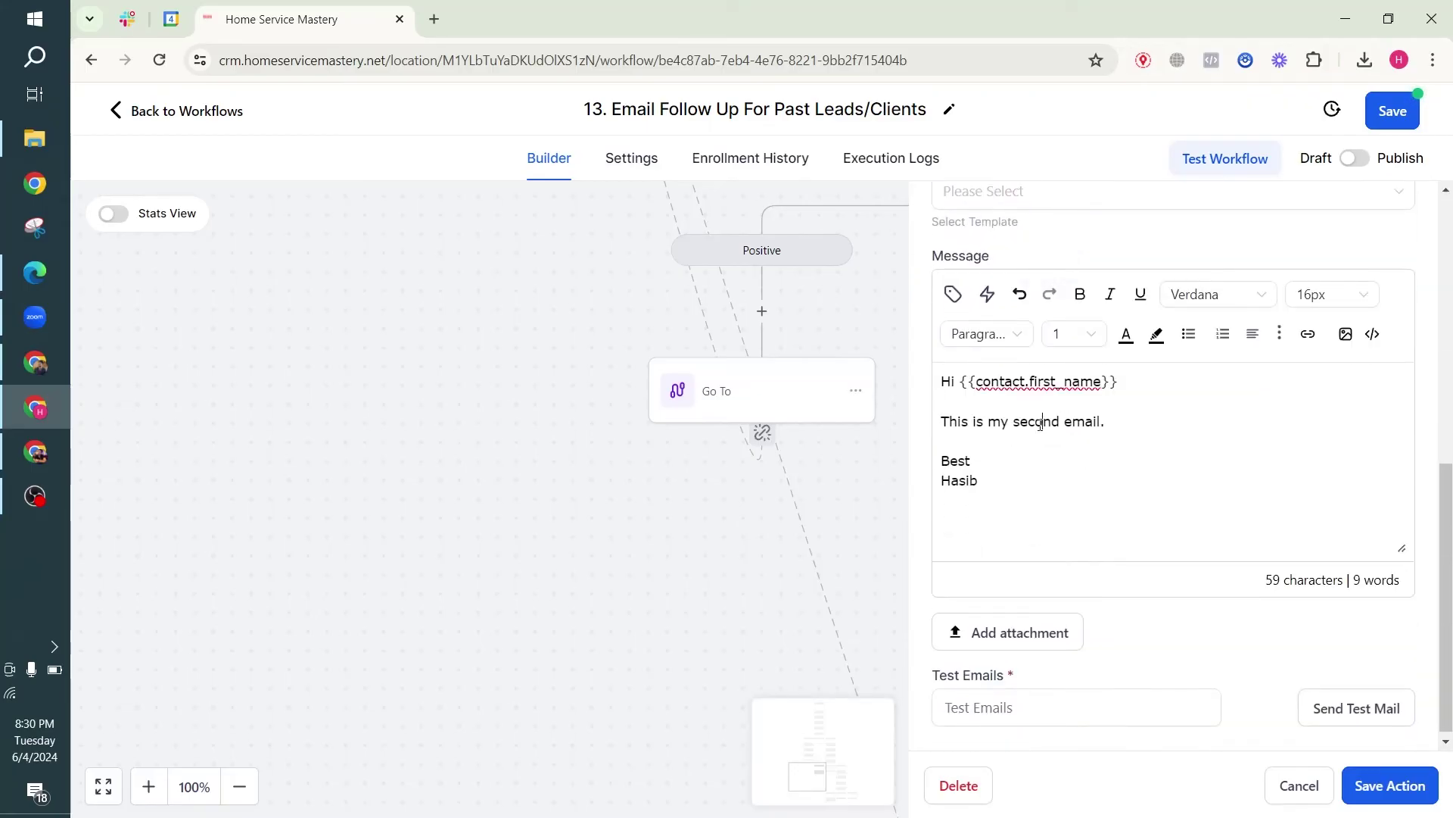
double_click(1042, 421)
text(third)
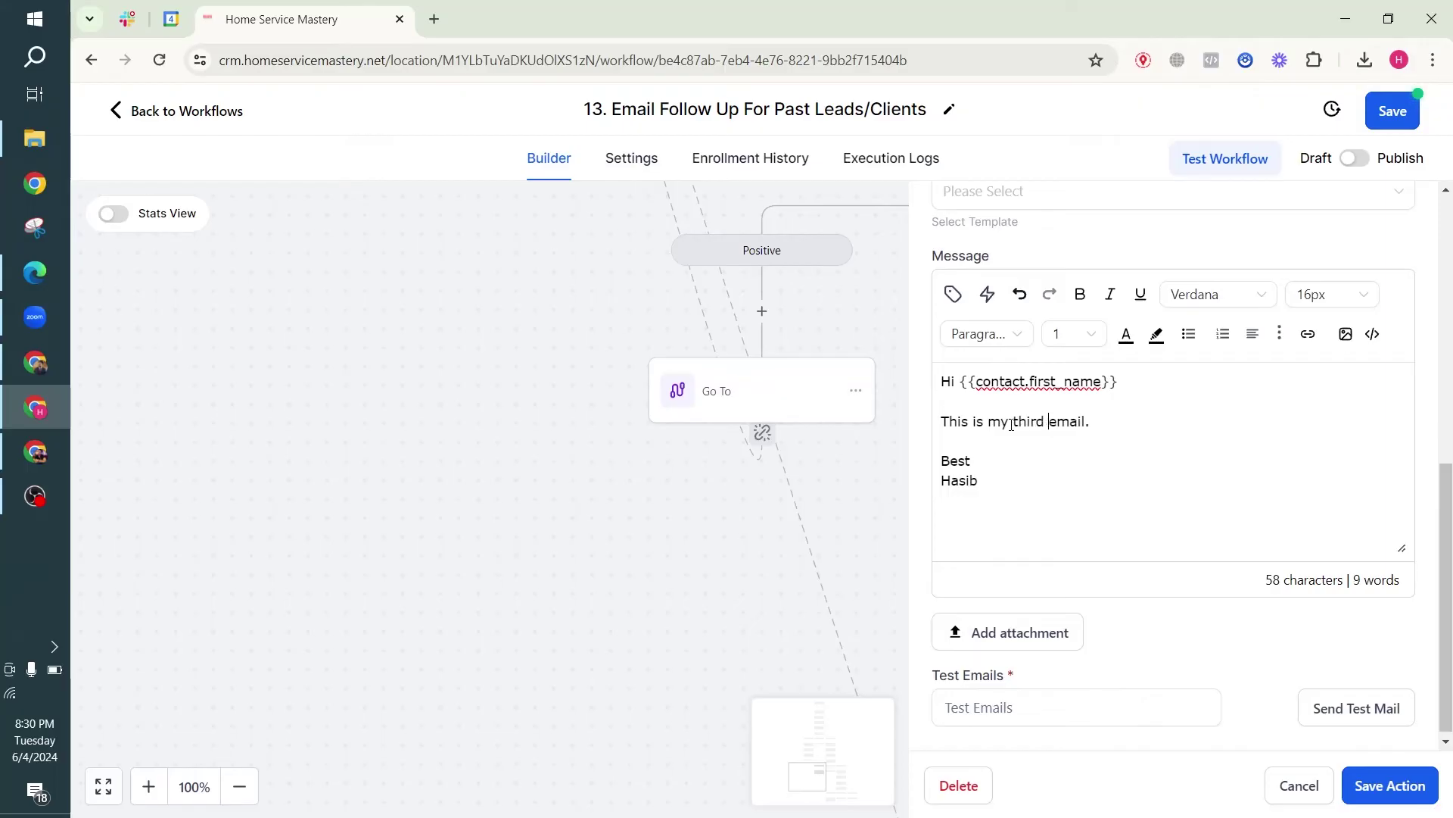
click(1391, 780)
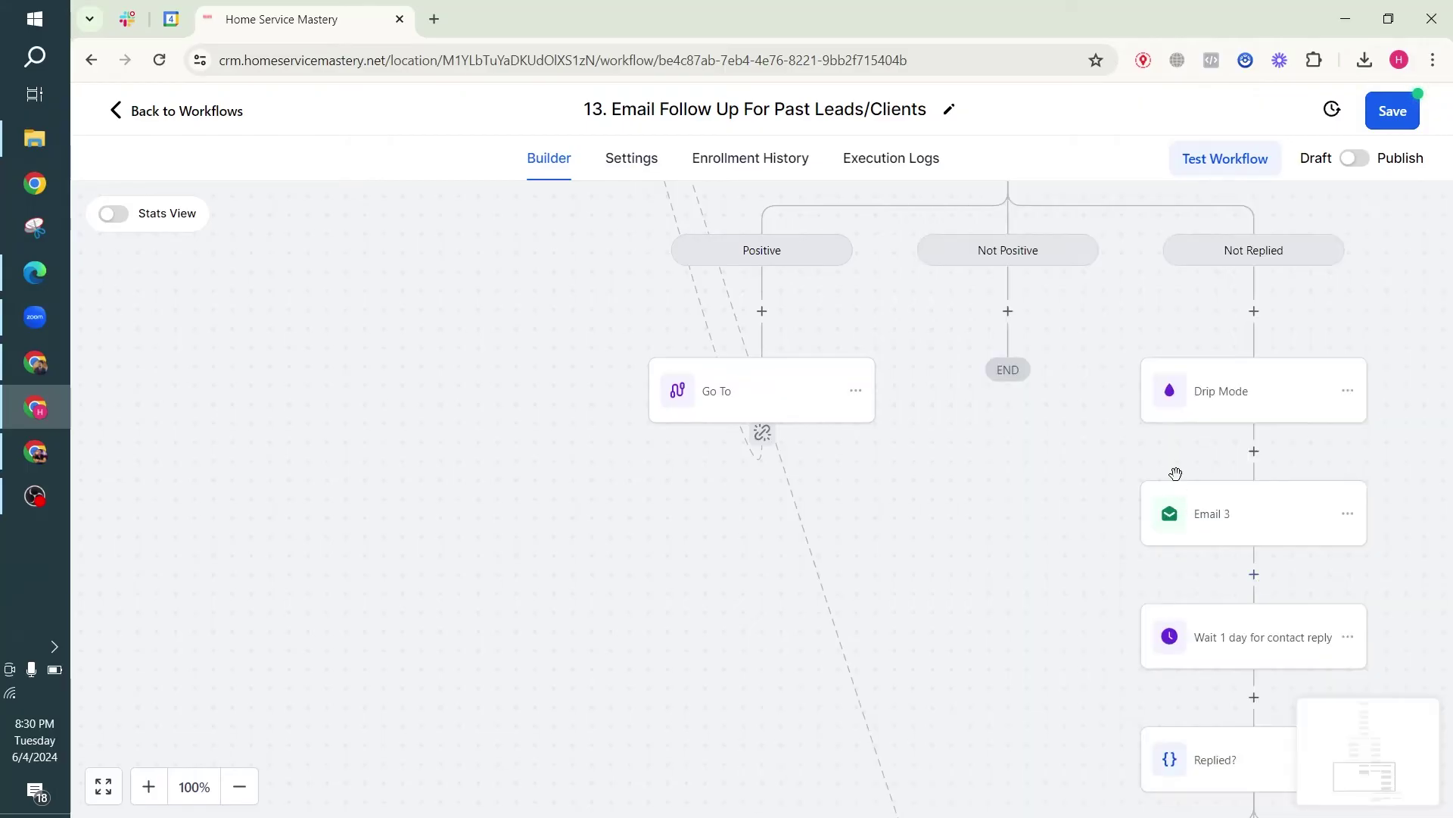
scroll(1177, 476, down, 3)
Step: Re-save the copied 1-day wait step so it expects replies to Email 3
click(1231, 508)
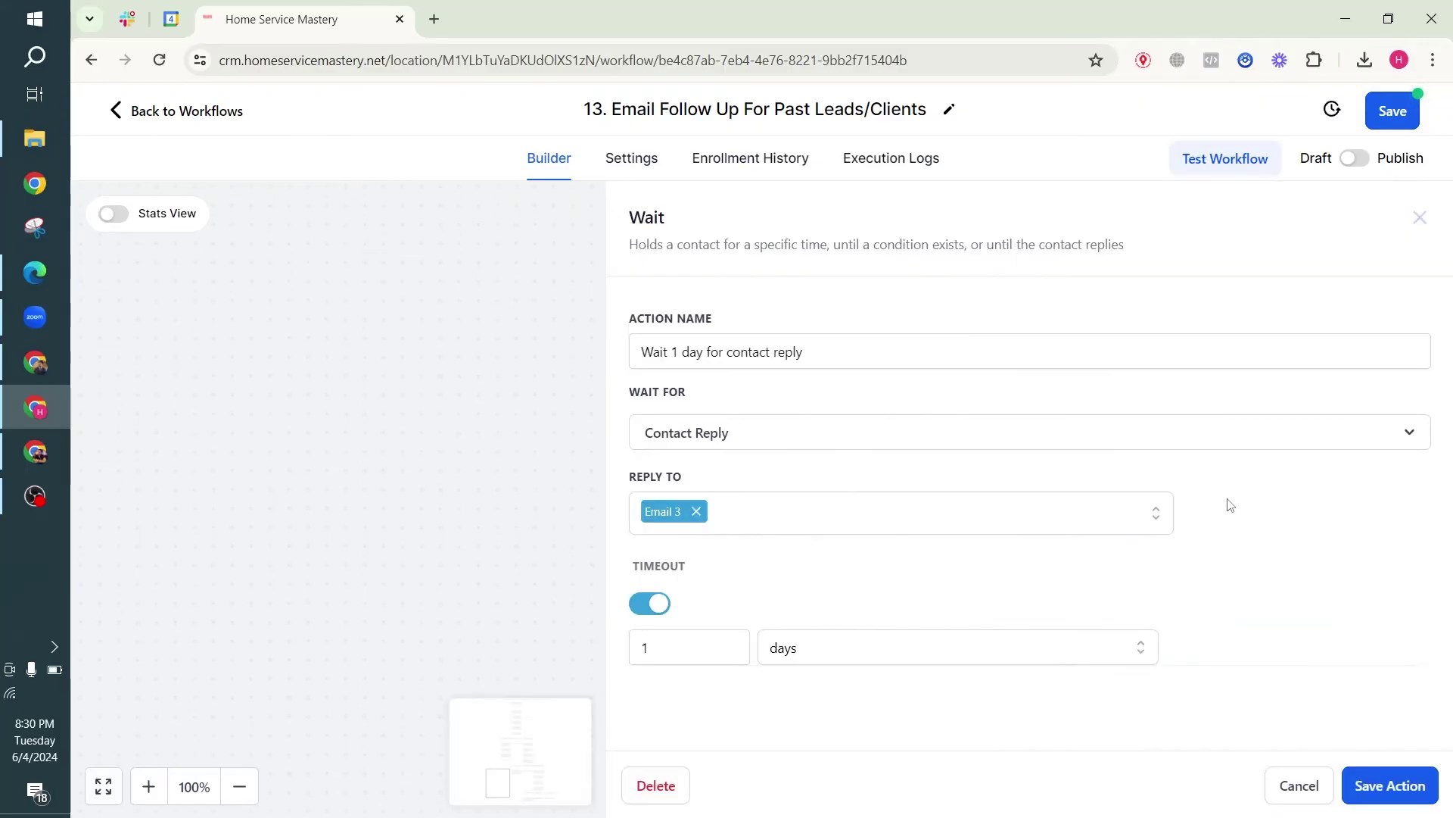
click(1355, 788)
scroll(1245, 508, down, 2)
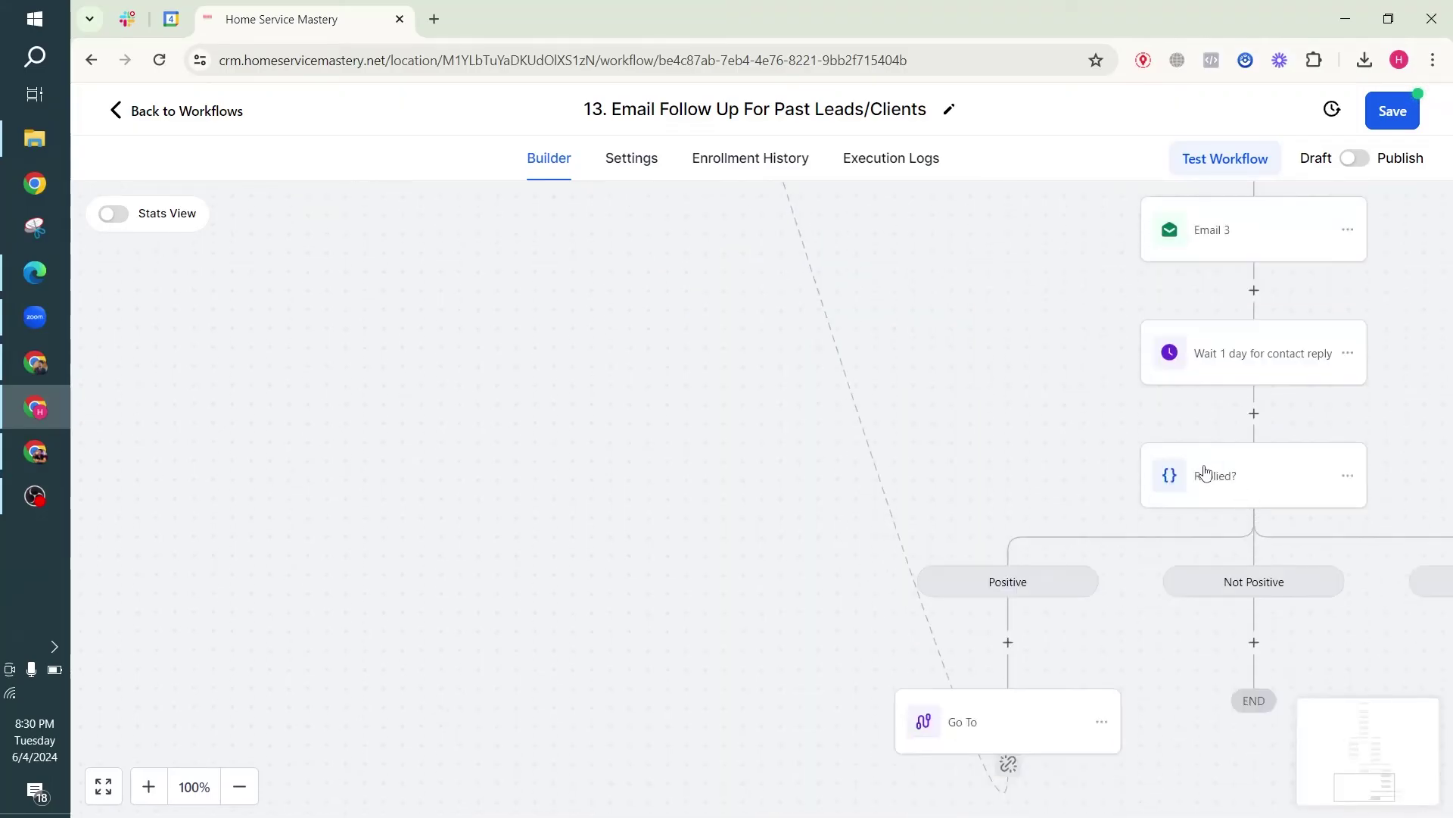
scroll(1059, 659, down, 1)
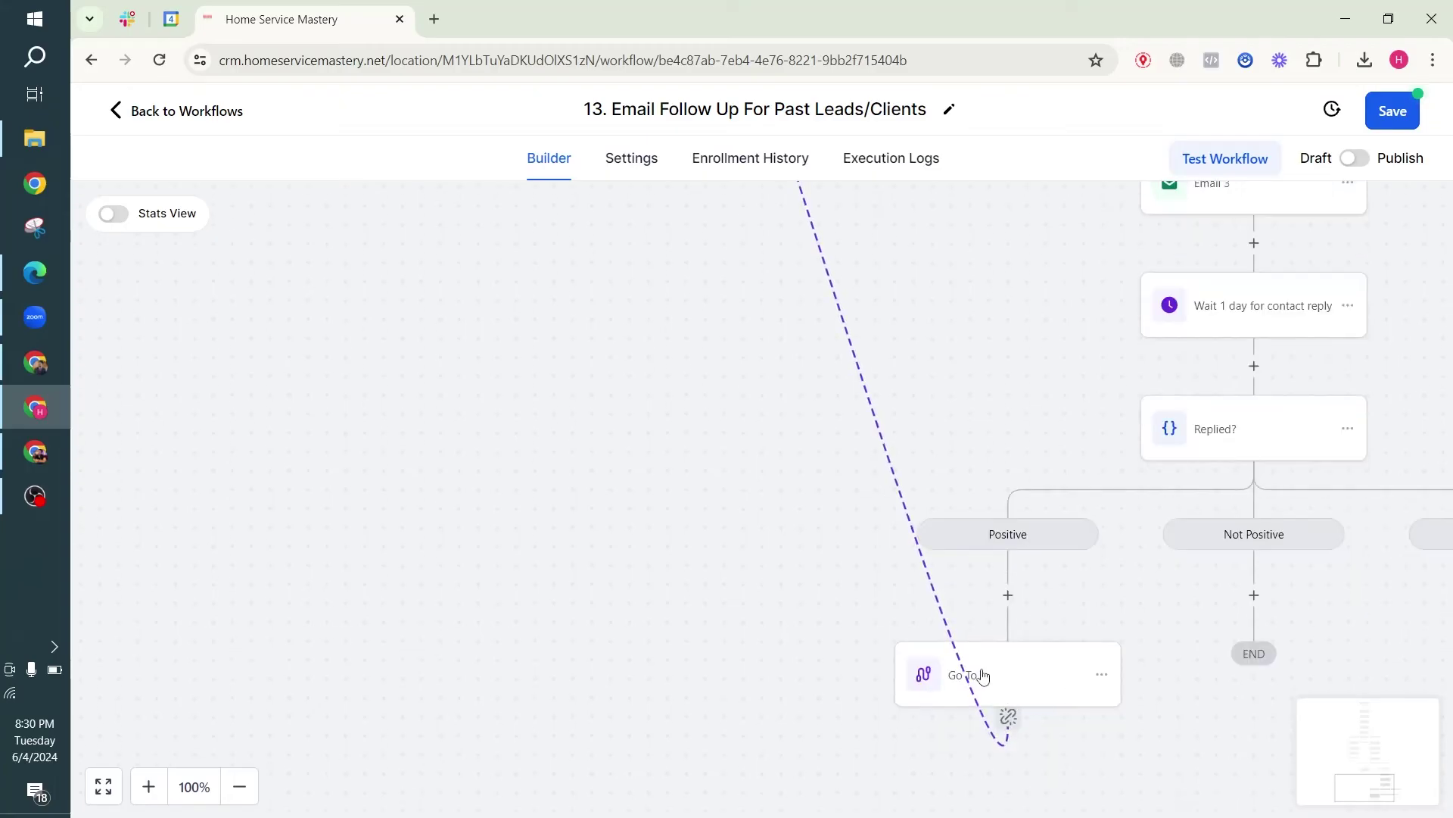
scroll(967, 649, up, 3)
scroll(968, 649, up, 6)
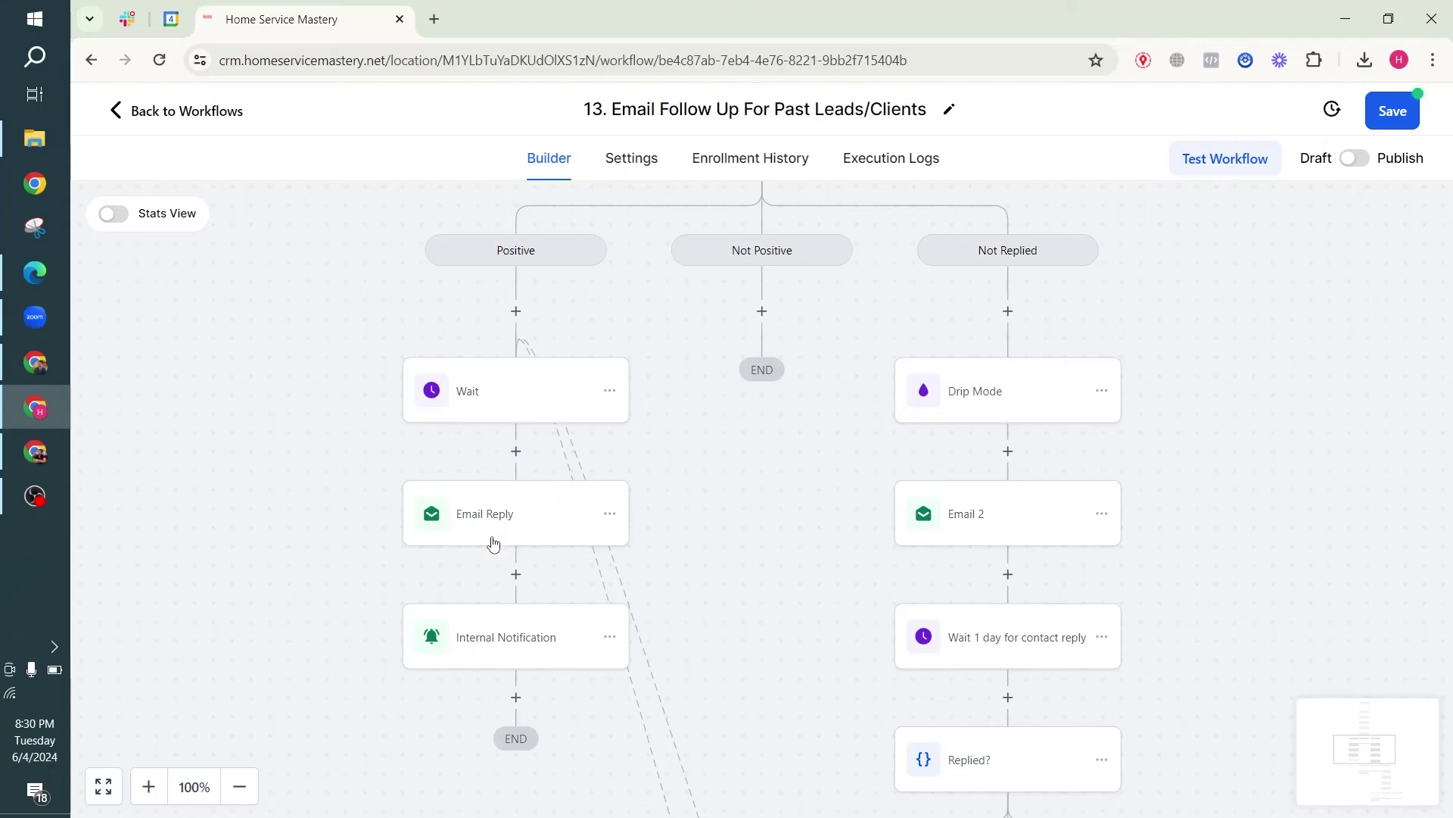
scroll(596, 617, down, 8)
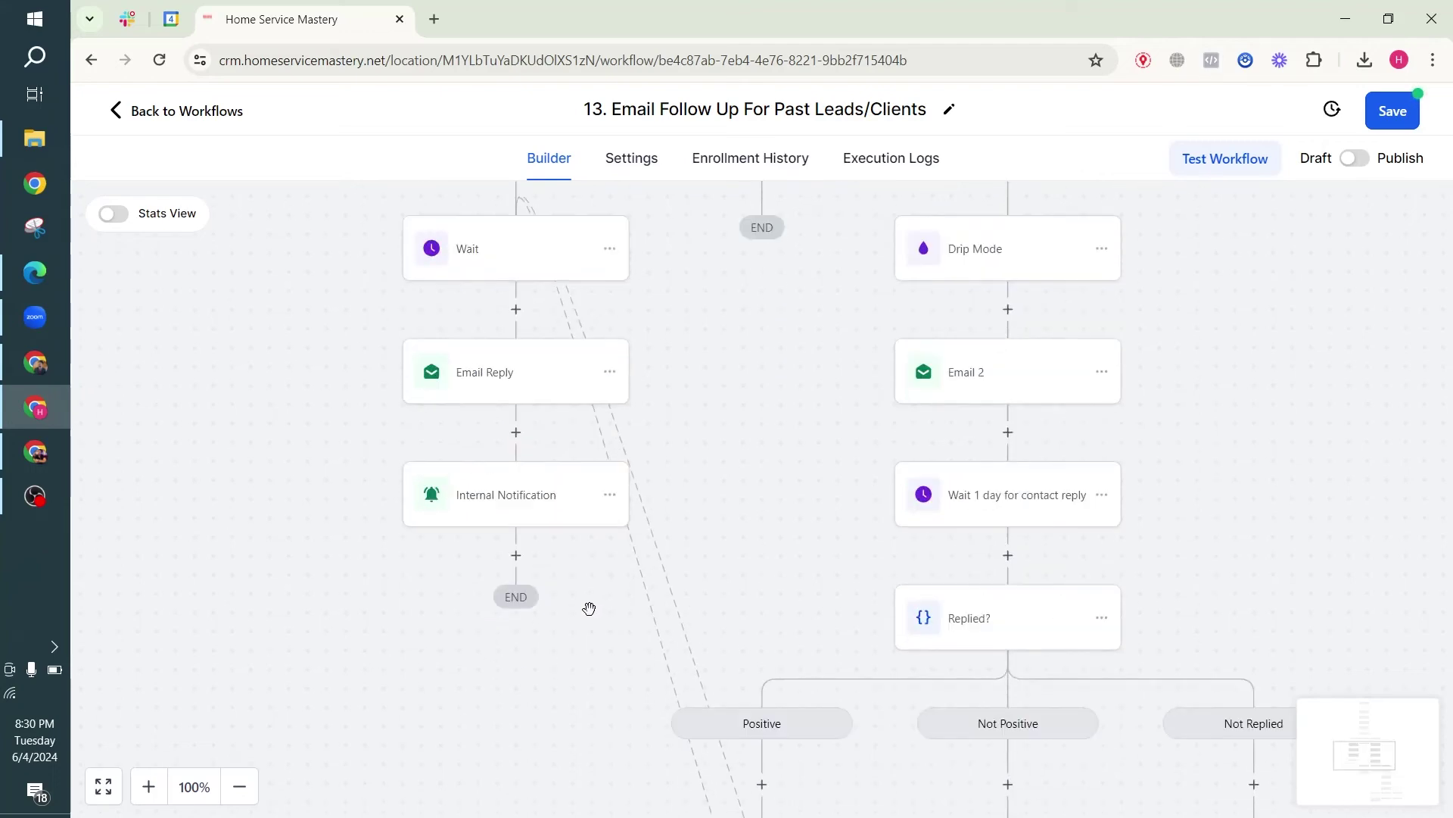
scroll(1360, 573, down, 5)
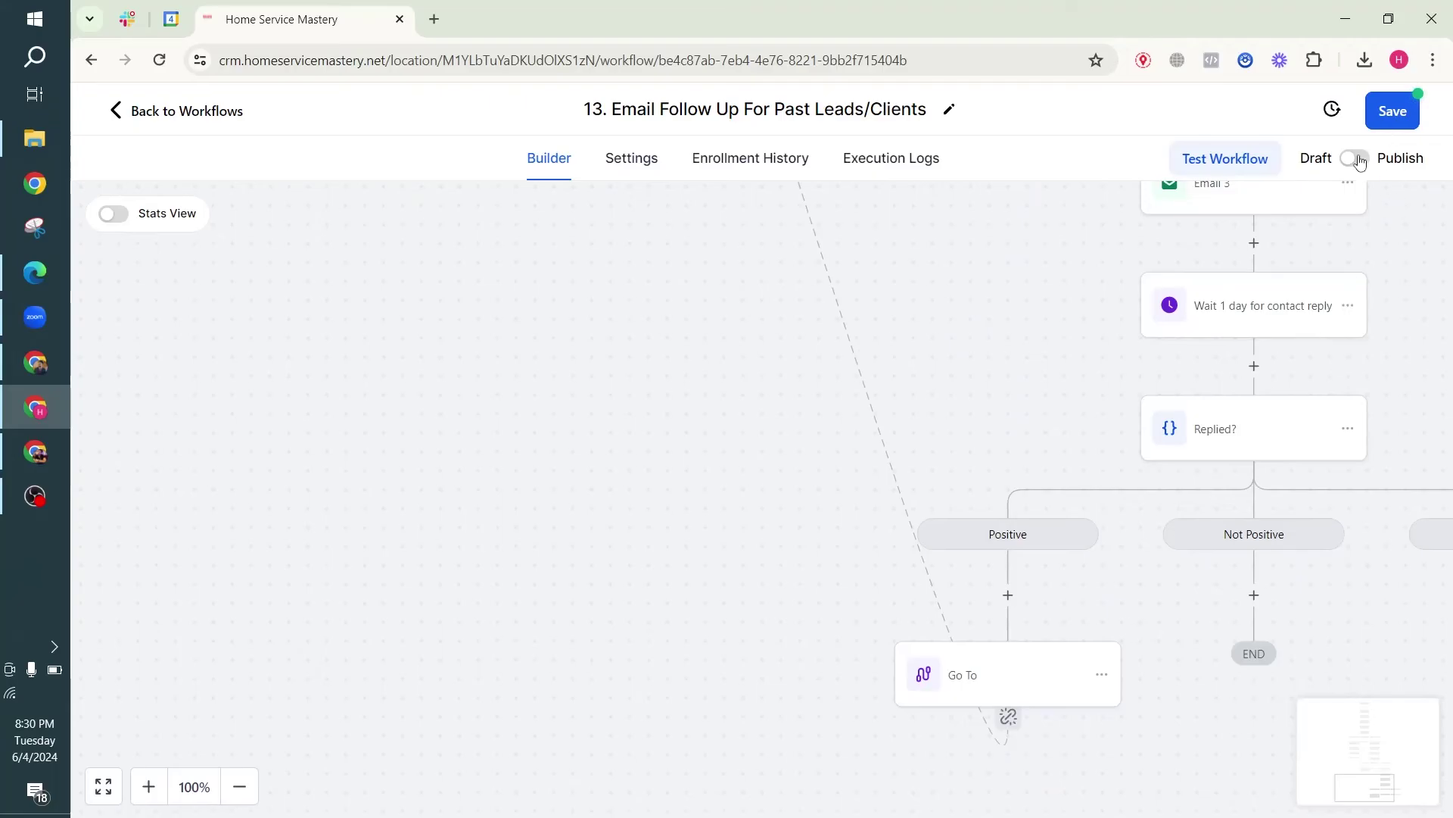
Step: Switch the workflow from Draft to Publish, save it, and dismiss the Saved notification
click(1392, 110)
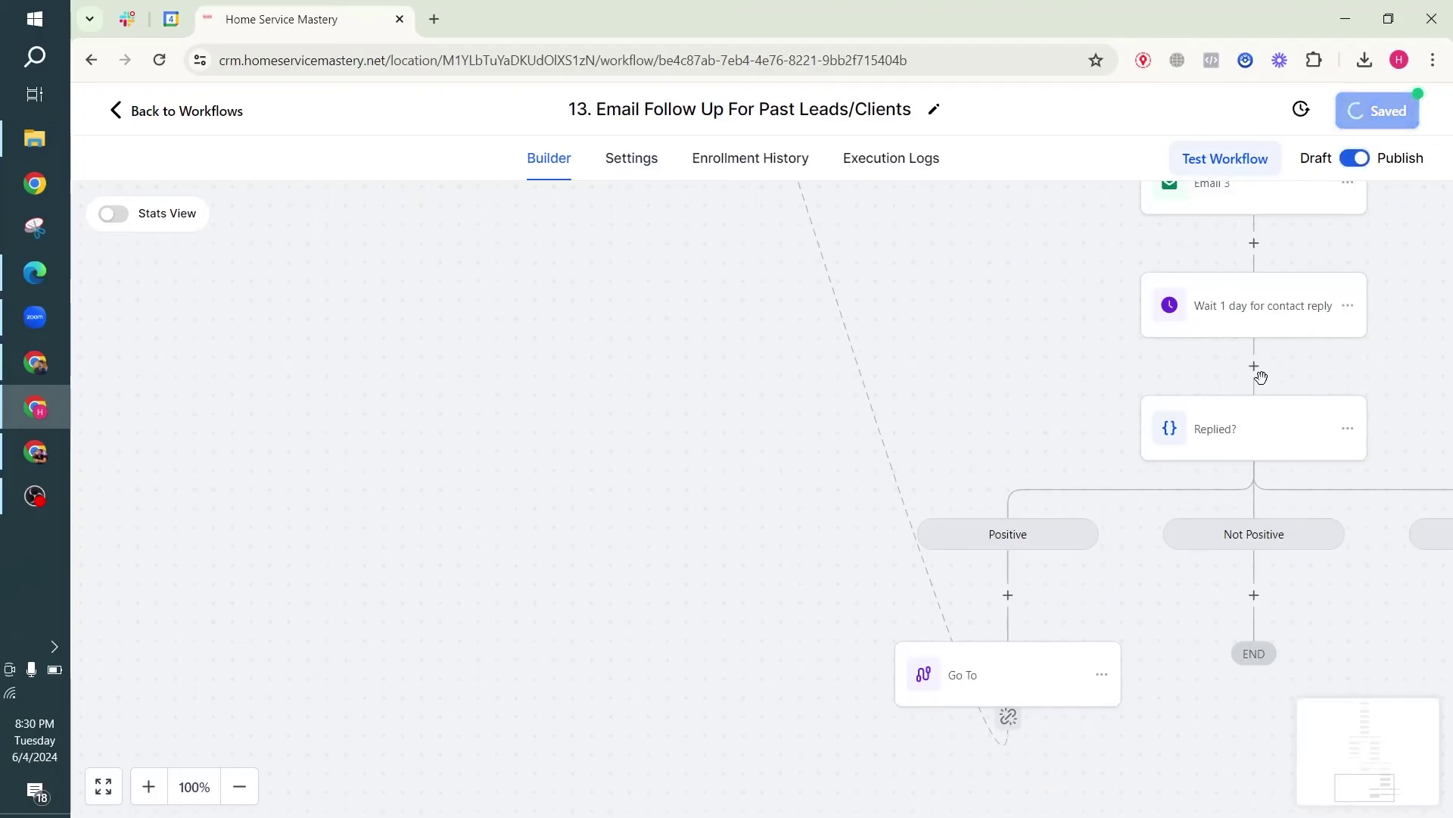
scroll(1241, 394, down, 1)
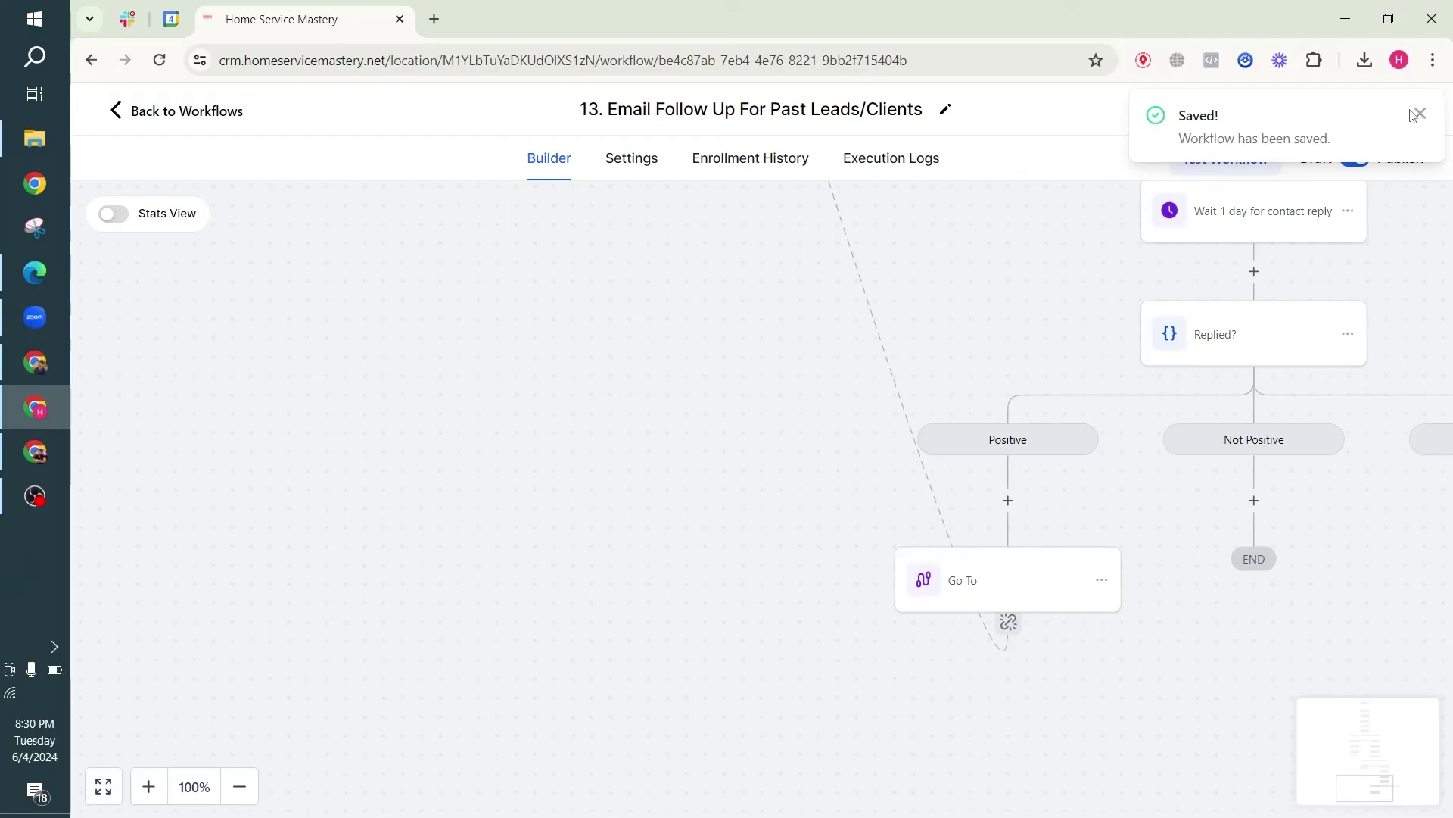
click(1410, 112)
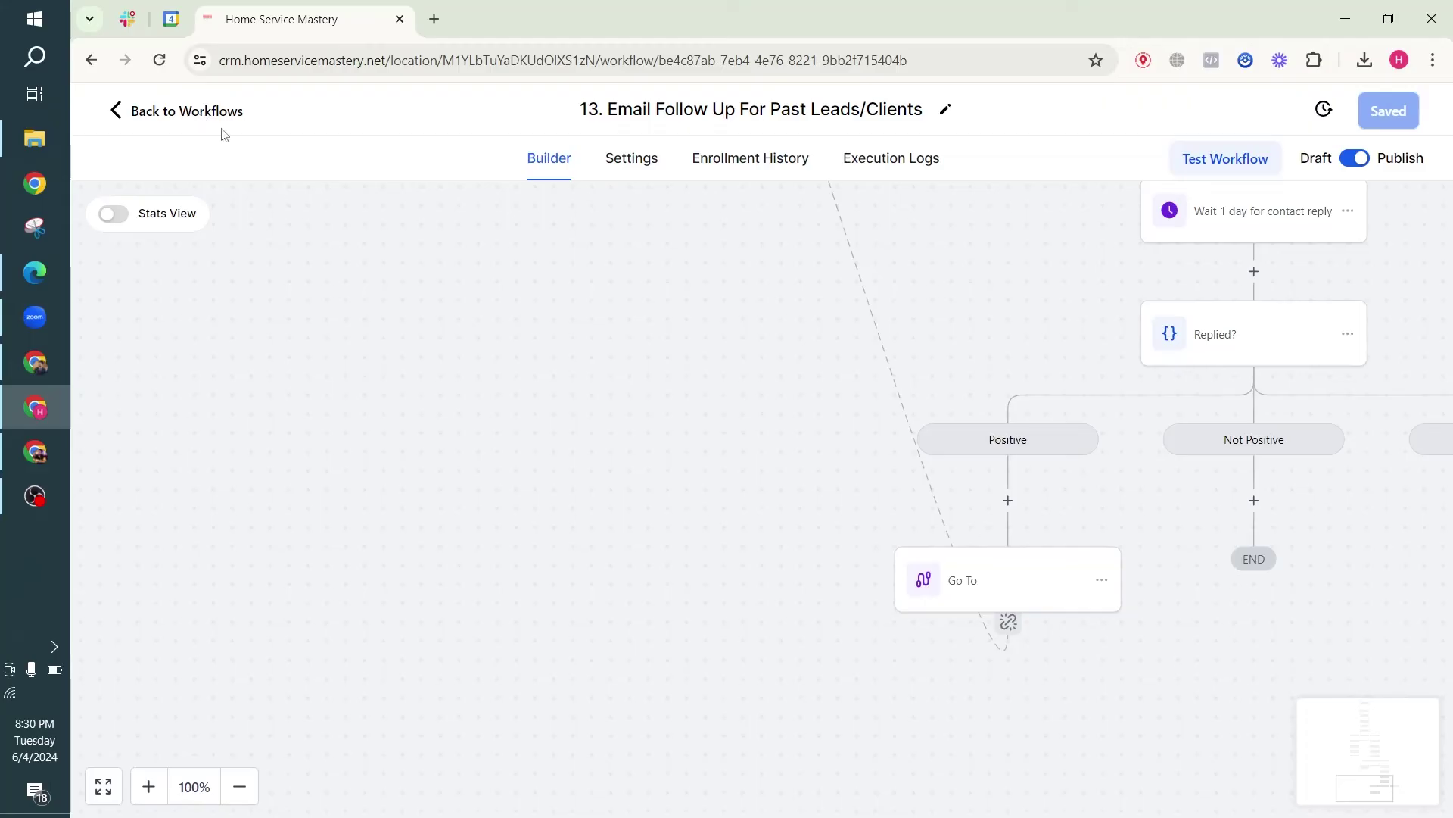
scroll(527, 349, right, 3)
scroll(527, 348, up, 8)
scroll(527, 348, up, 3)
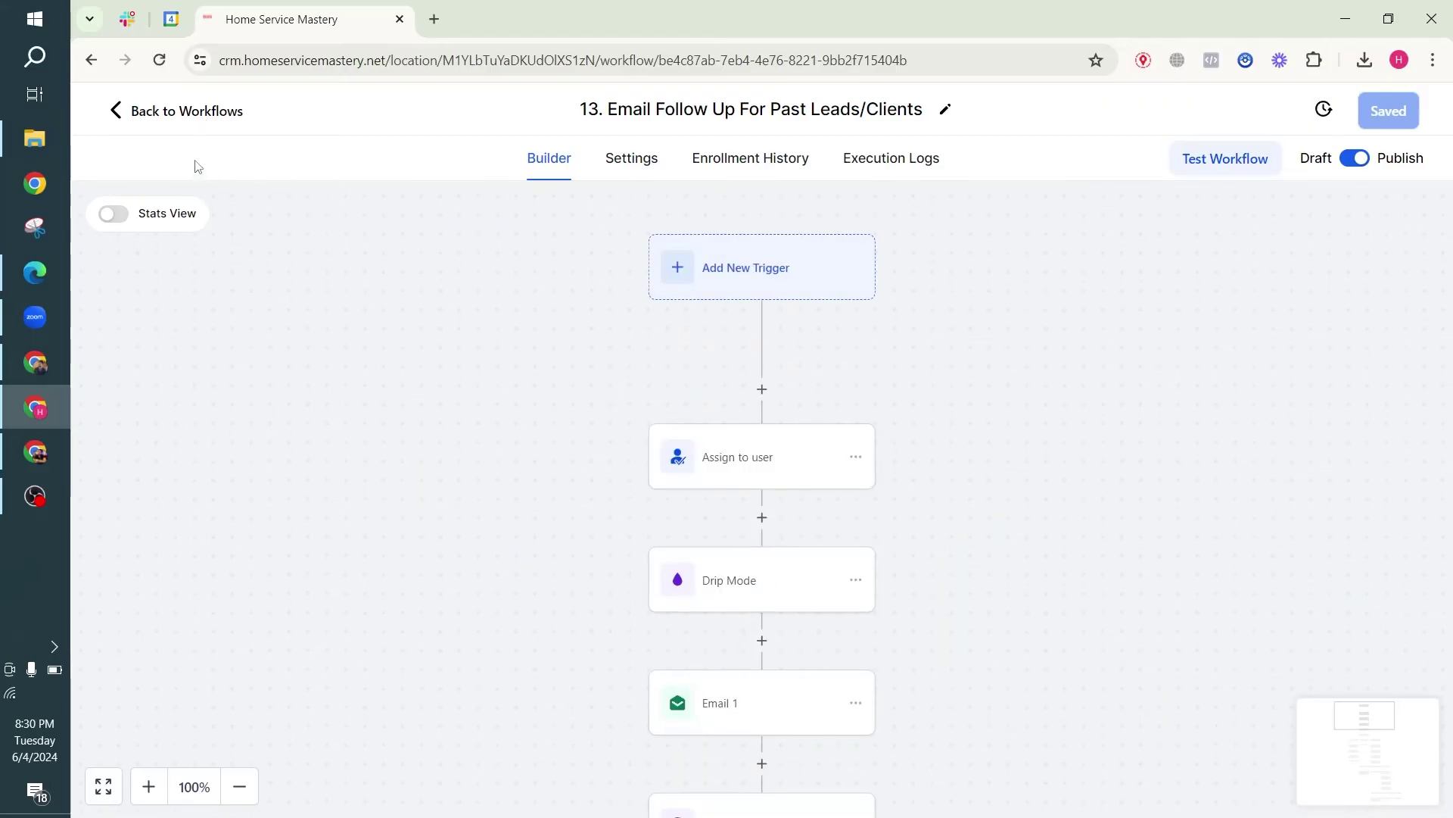
Step: Go back to the Workflows list, then to the Contacts page
click(177, 114)
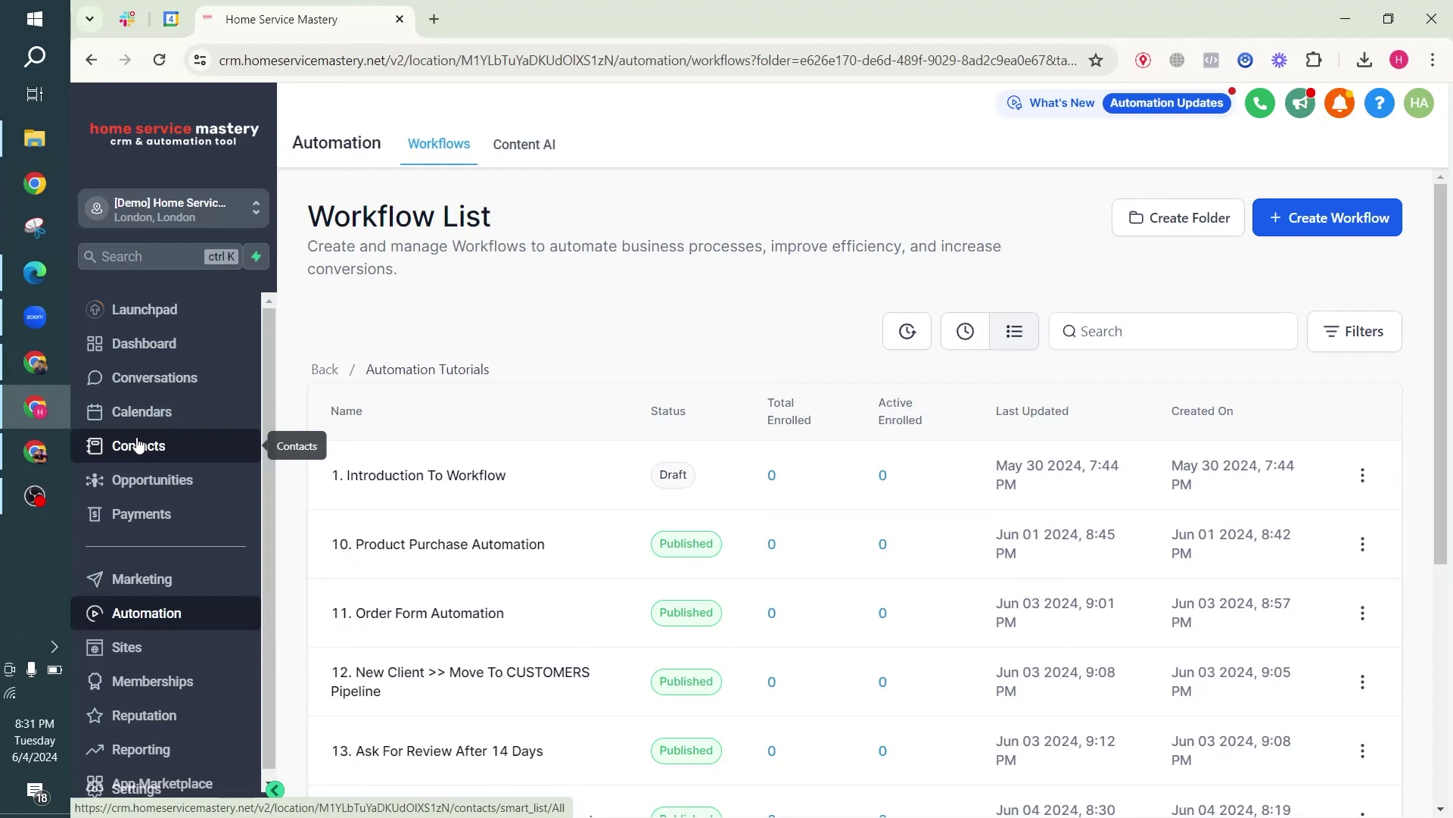
click(138, 447)
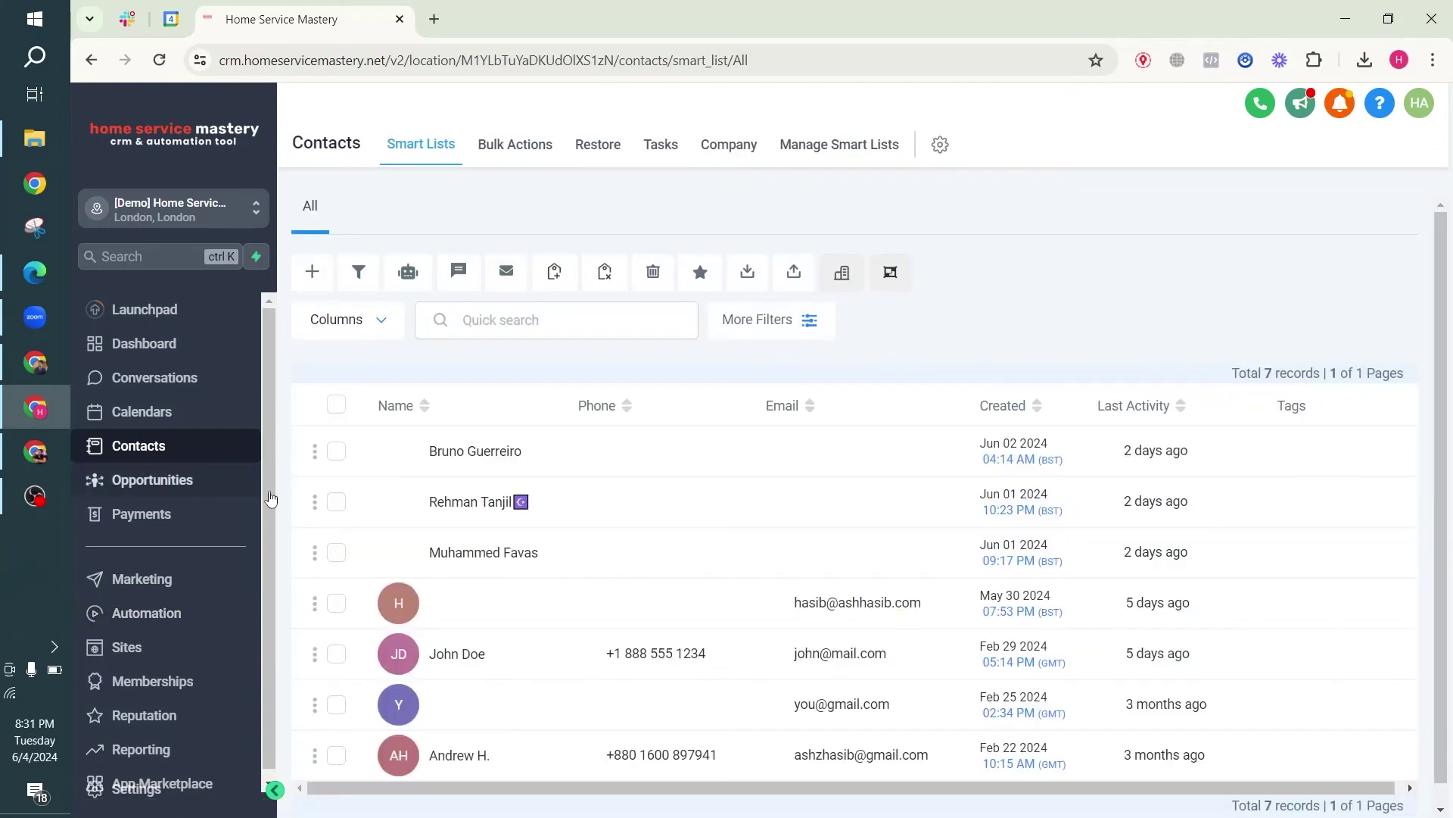
Step: Start a contact import from the file 50-contacts.csv and continue to column mapping
click(797, 275)
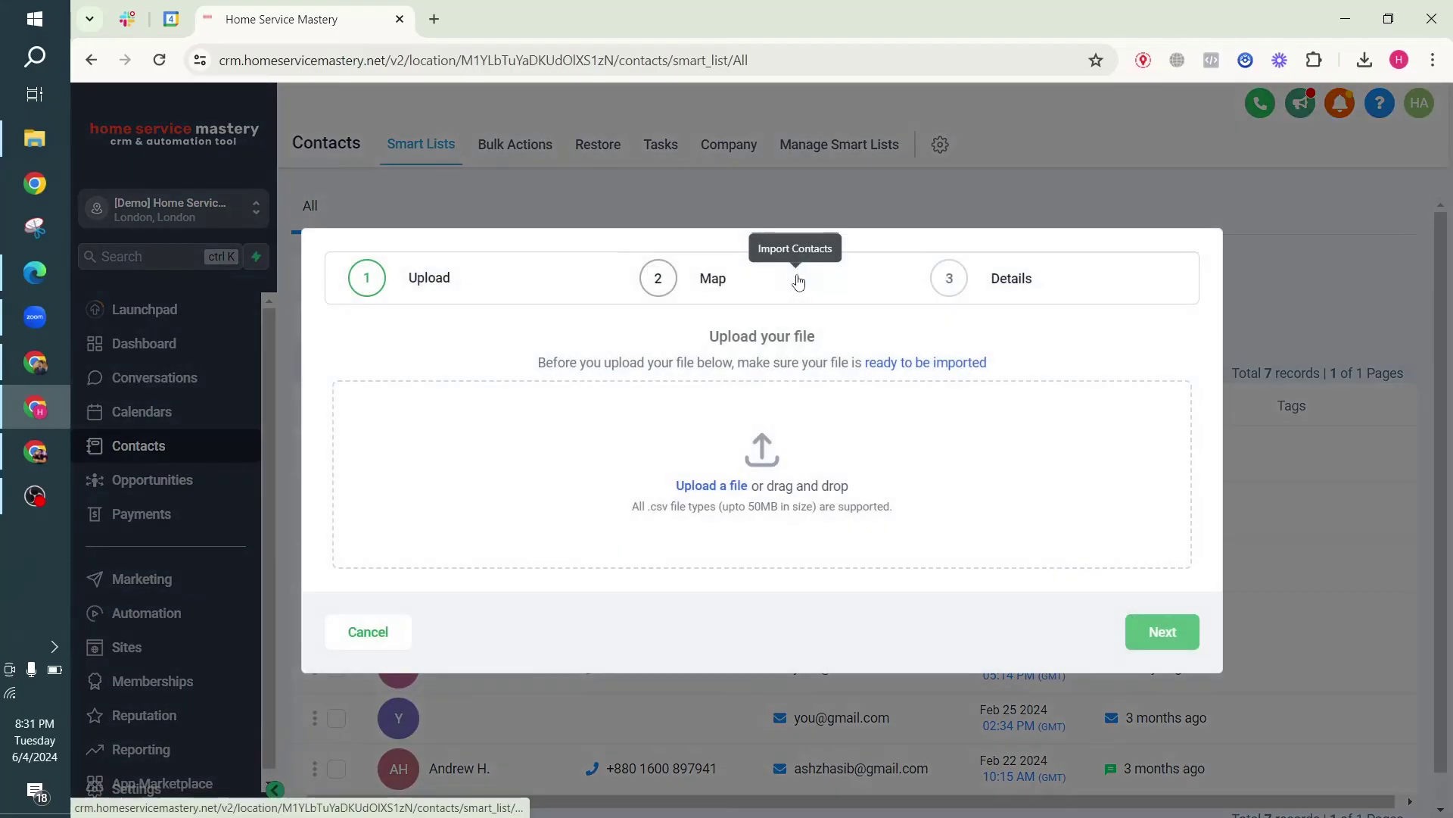
click(711, 485)
double_click(308, 208)
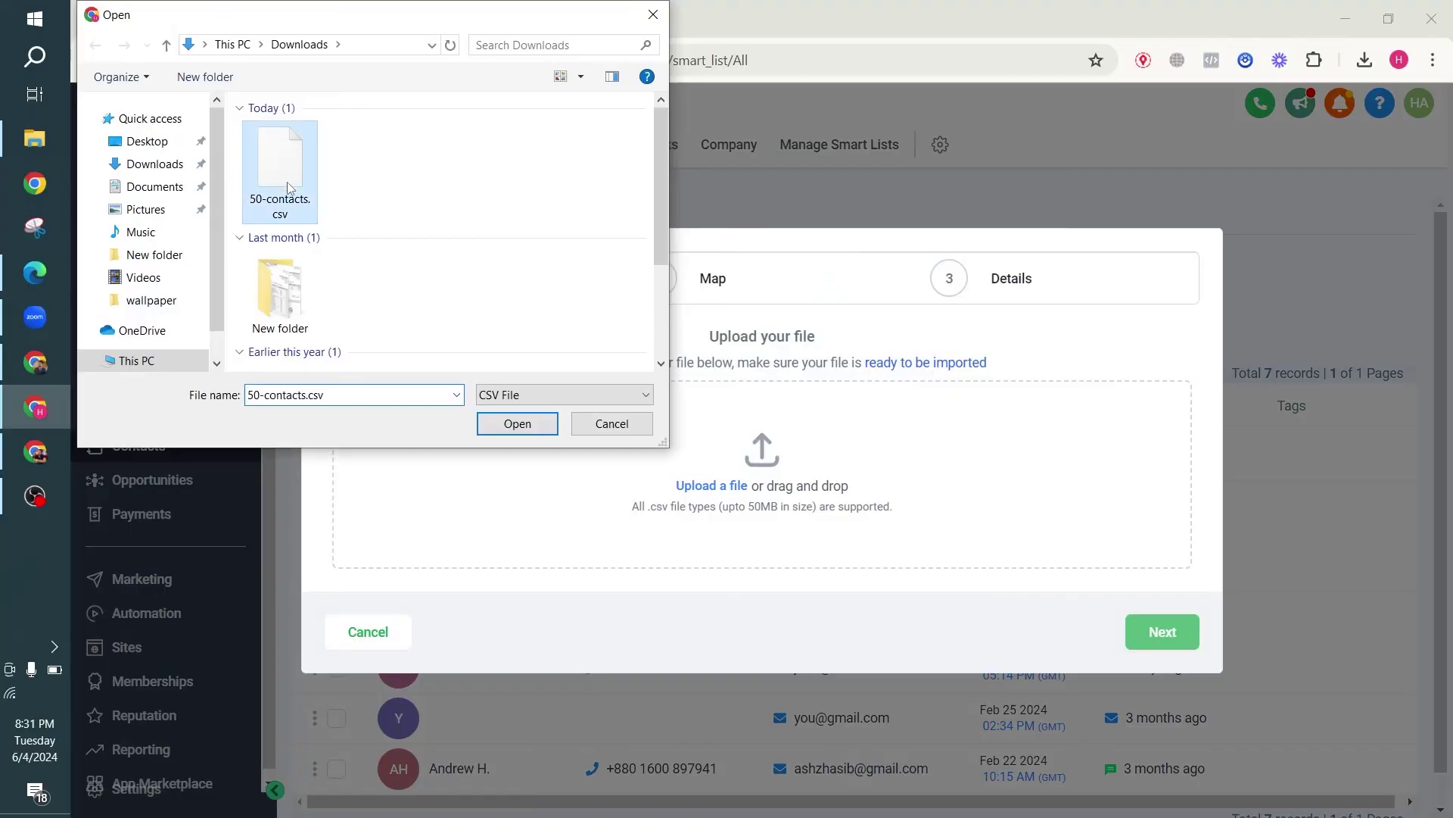
click(1161, 645)
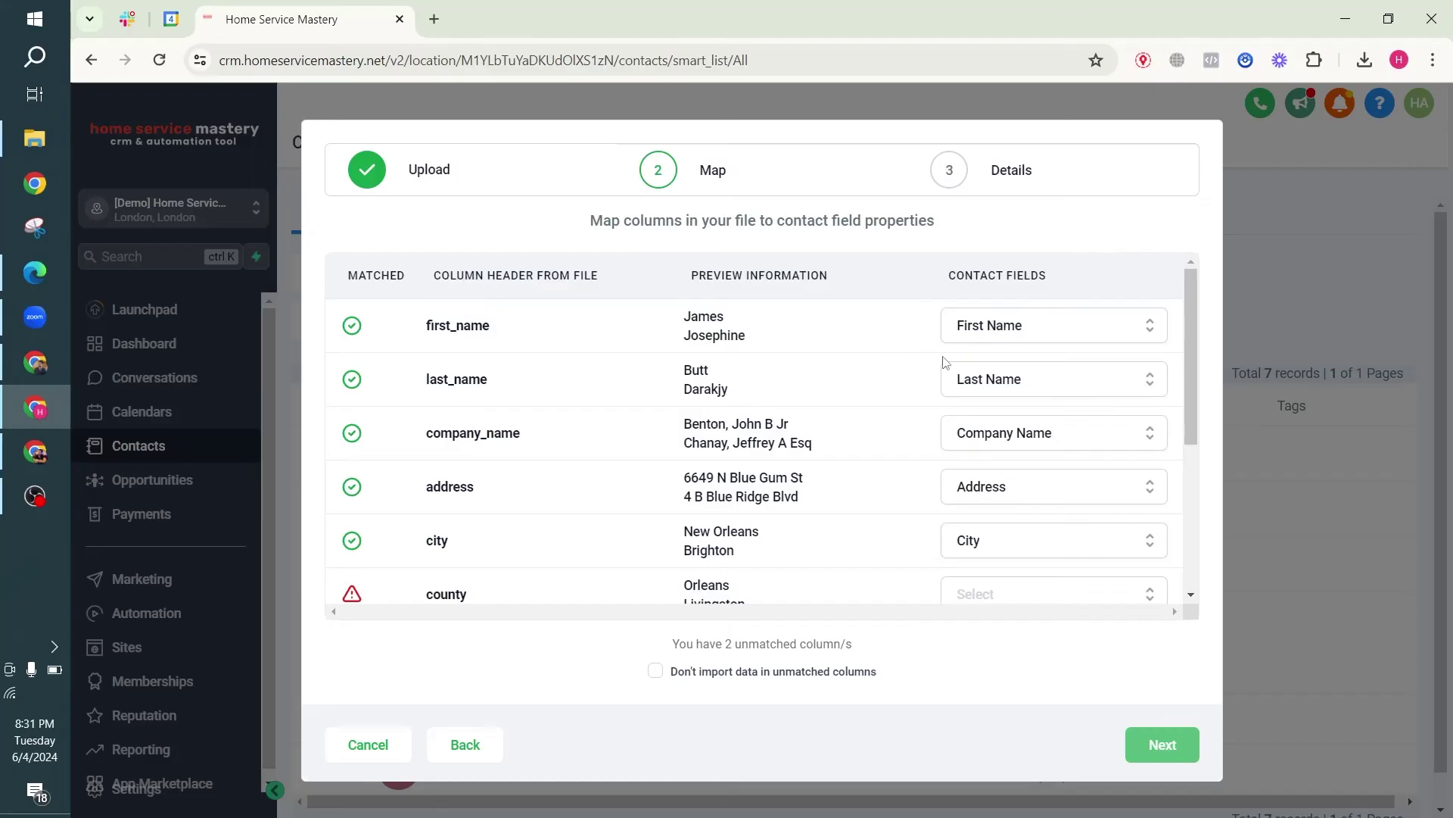
Step: Exclude the 2 unmatched columns, check the mappings, and advance to final details
scroll(451, 467, down, 2)
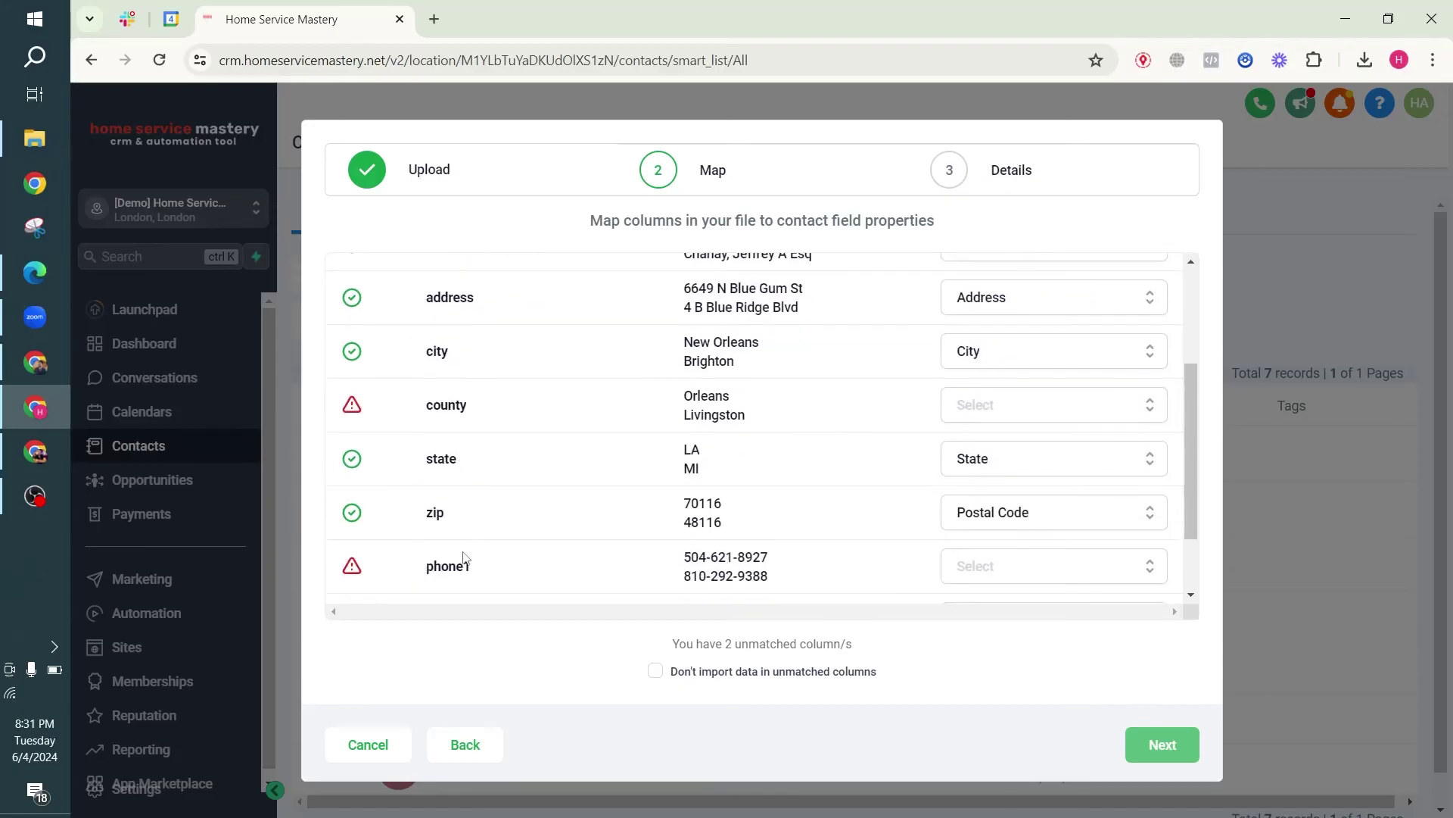
click(656, 671)
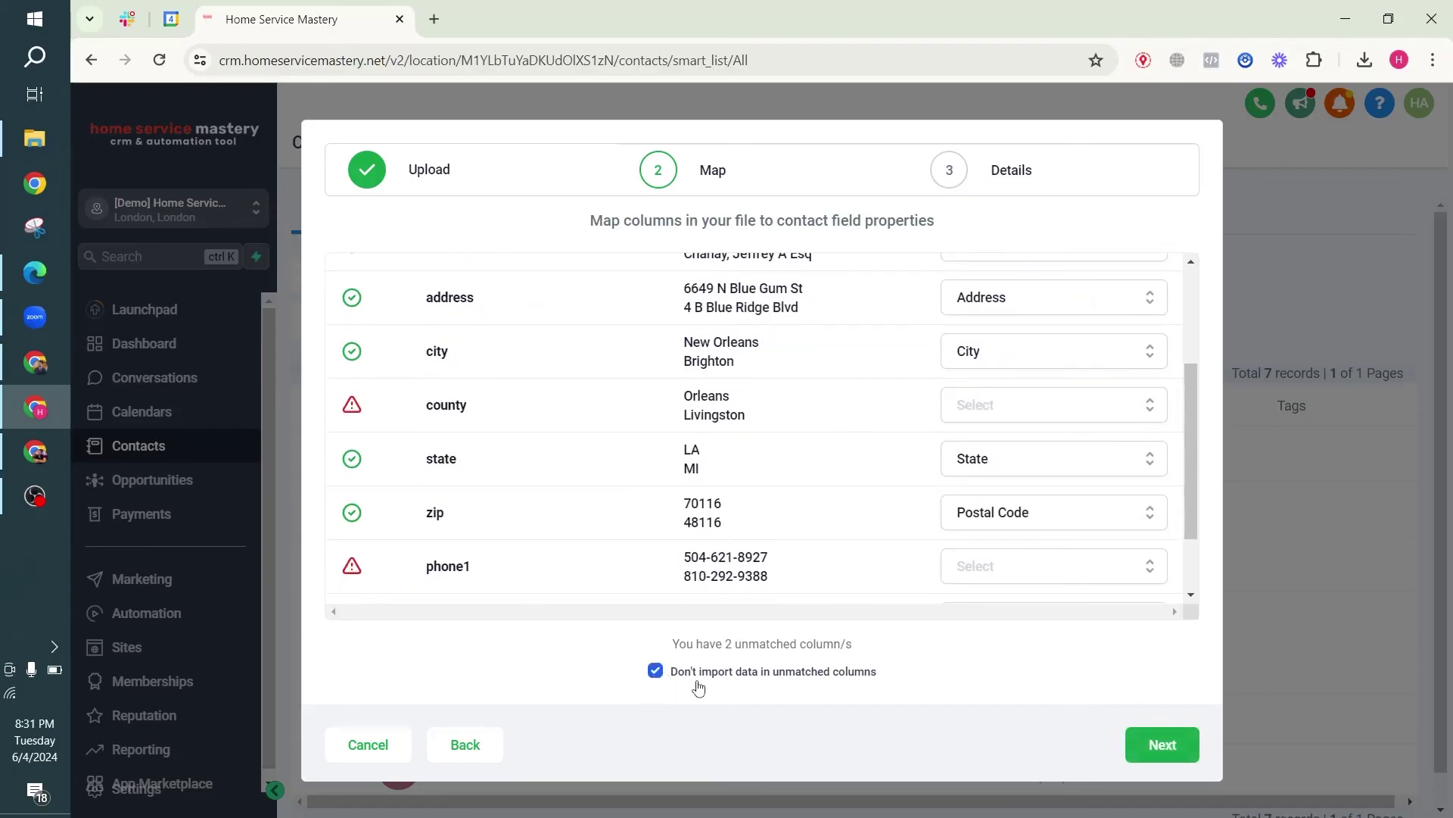
scroll(845, 529, down, 2)
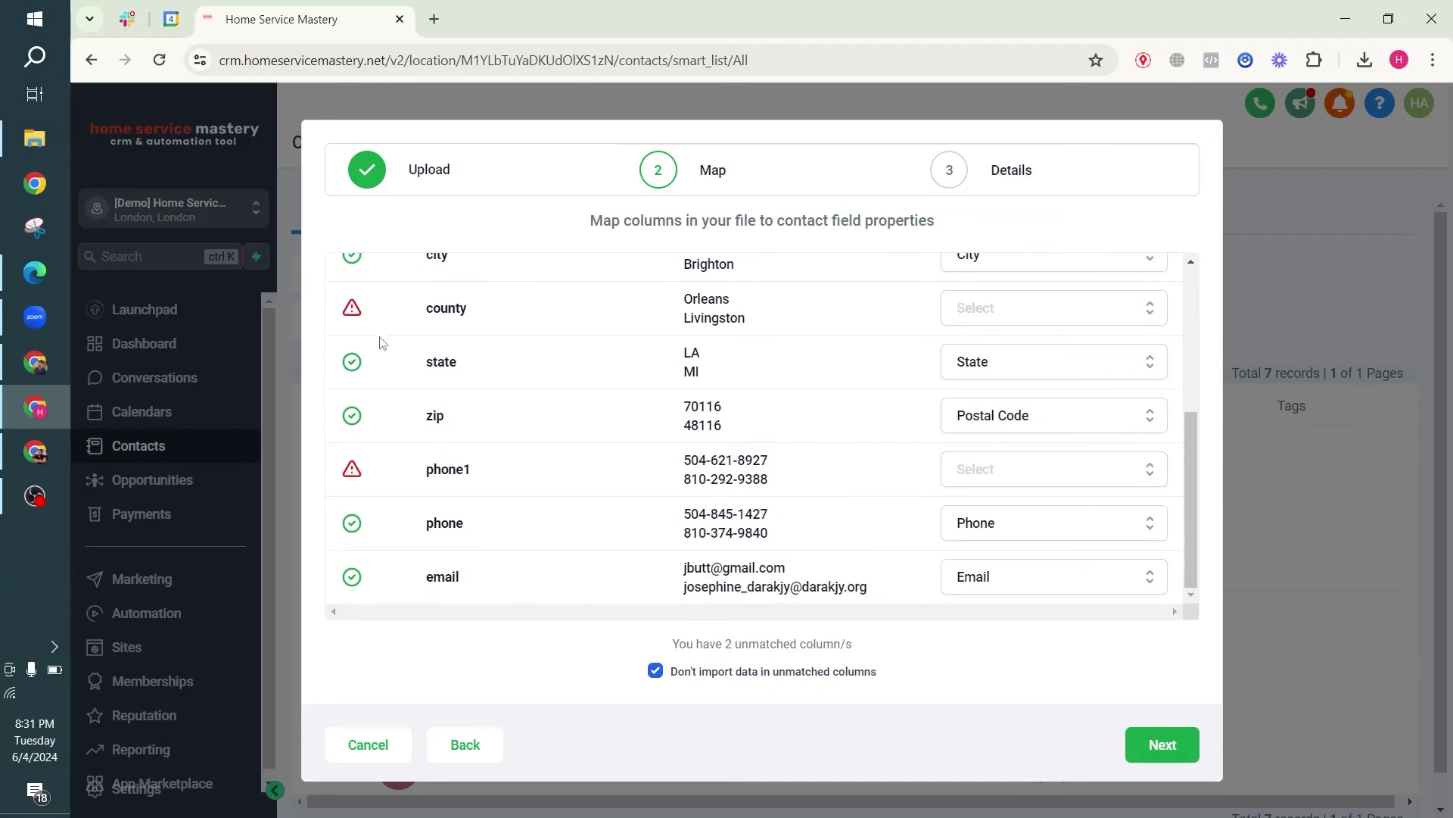
scroll(539, 490, up, 2)
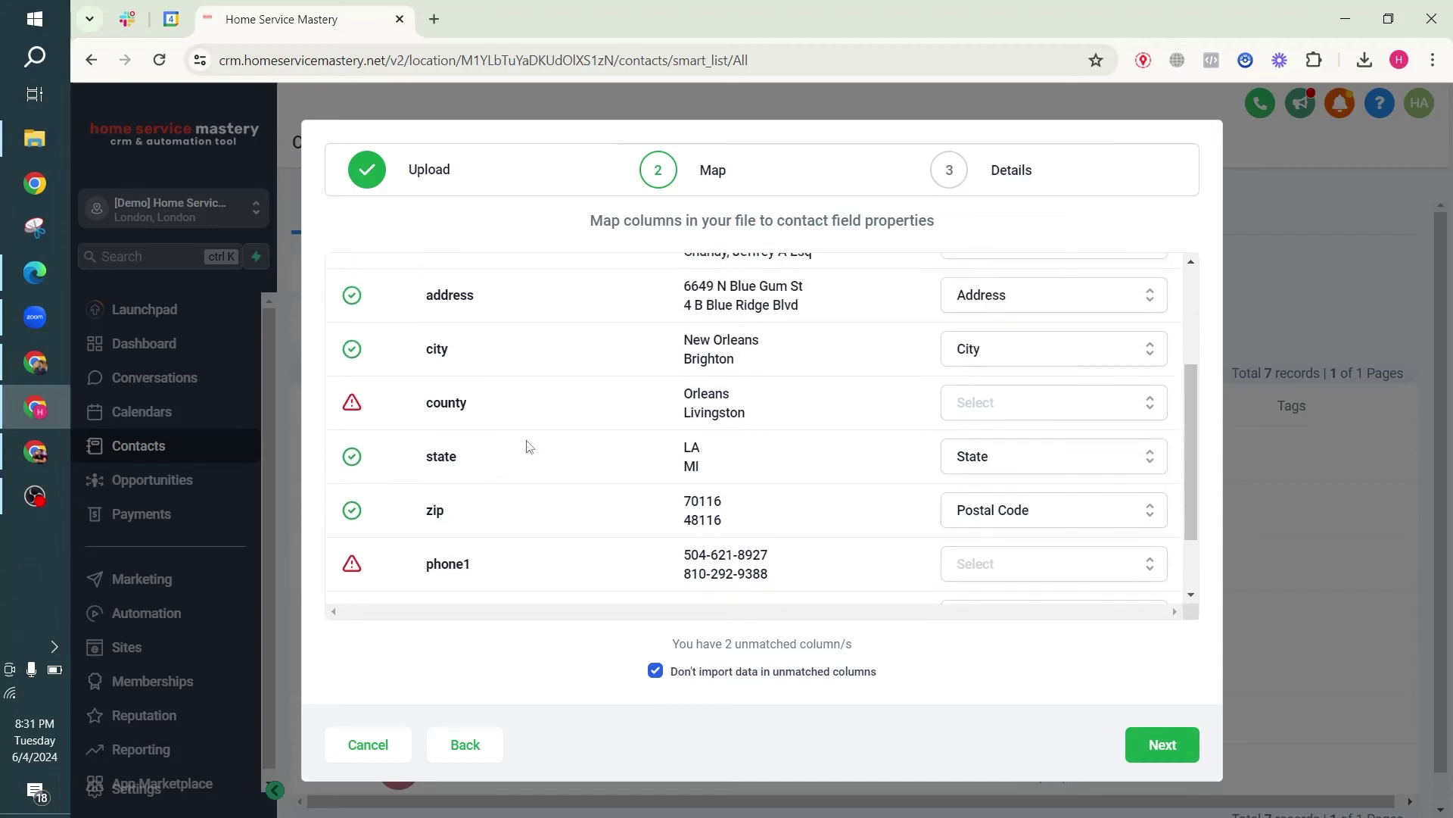
scroll(530, 446, down, 2)
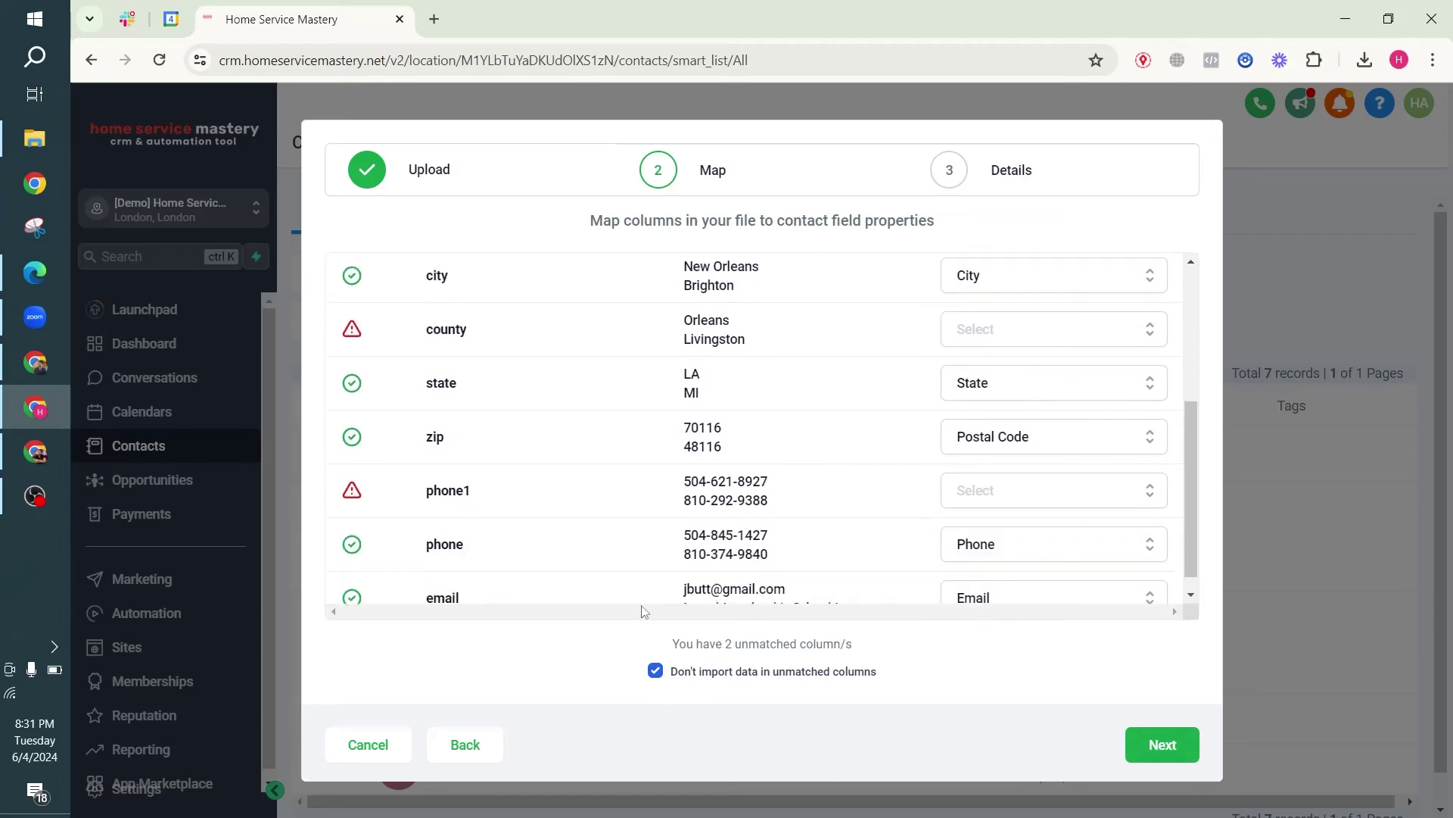
click(1134, 751)
Step: Expand the Advanced import options and turn on Add New Contacts to Workflow/Campaign
click(444, 424)
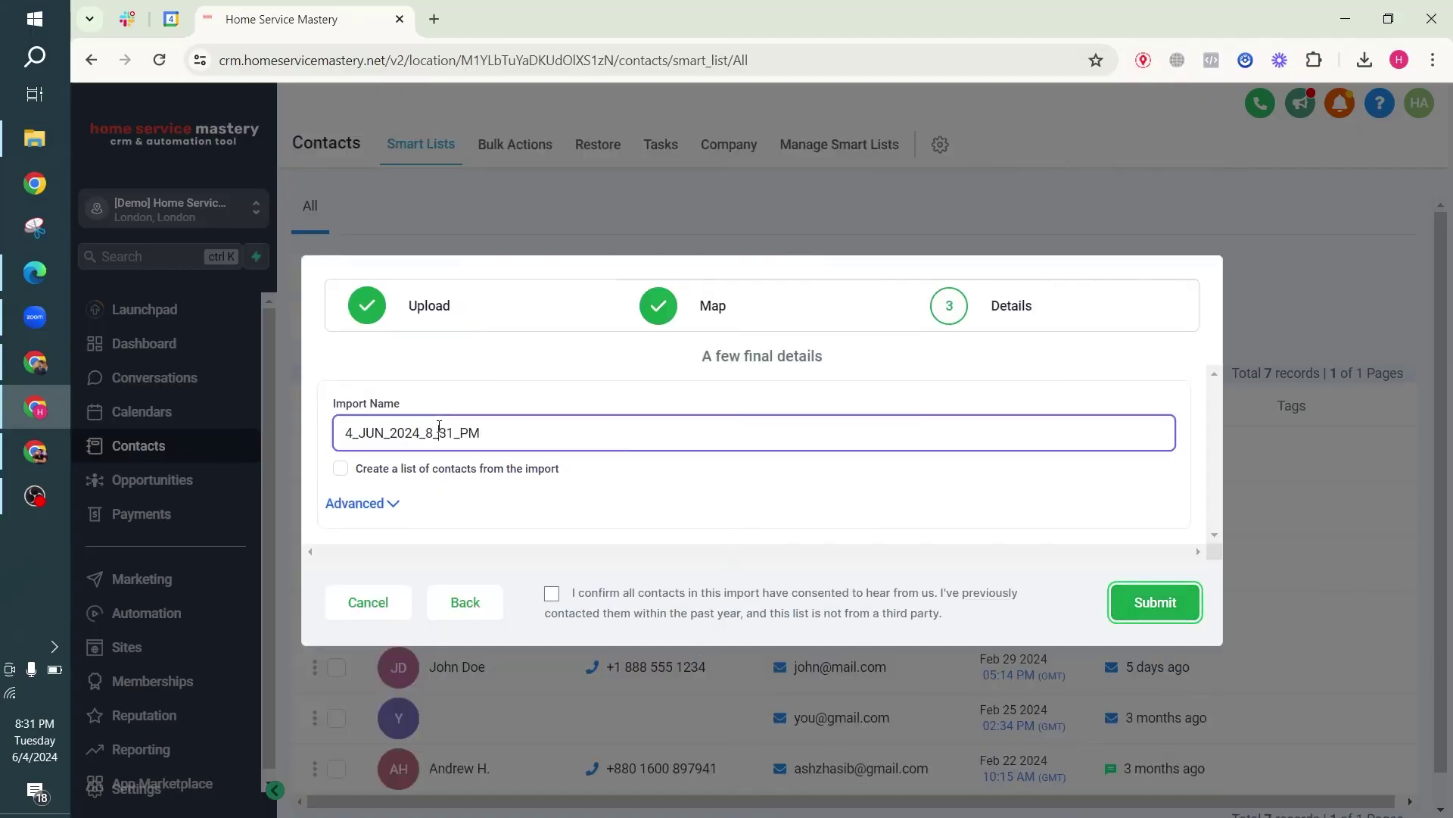
double_click(443, 424)
click(390, 505)
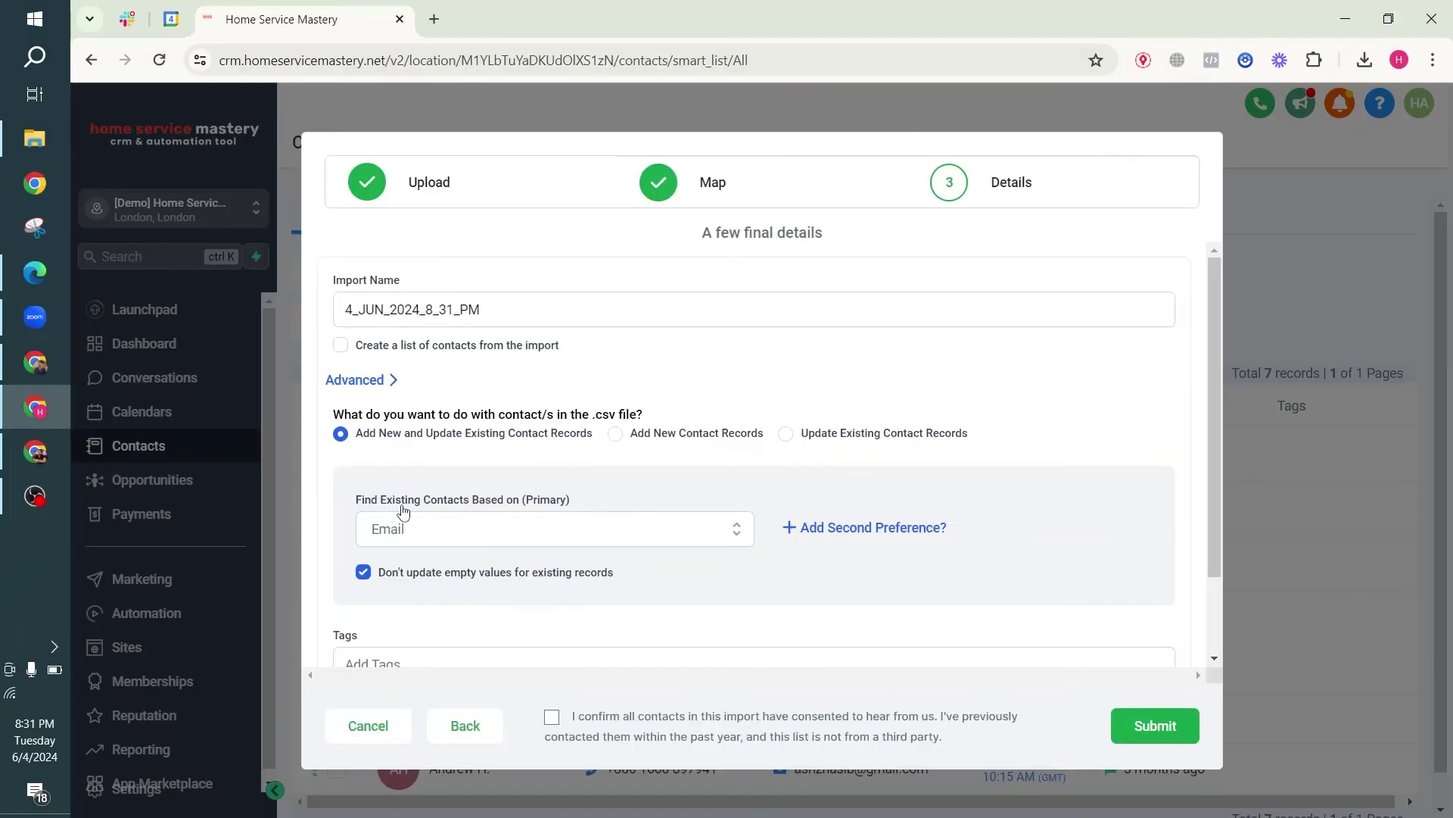
scroll(411, 522, down, 2)
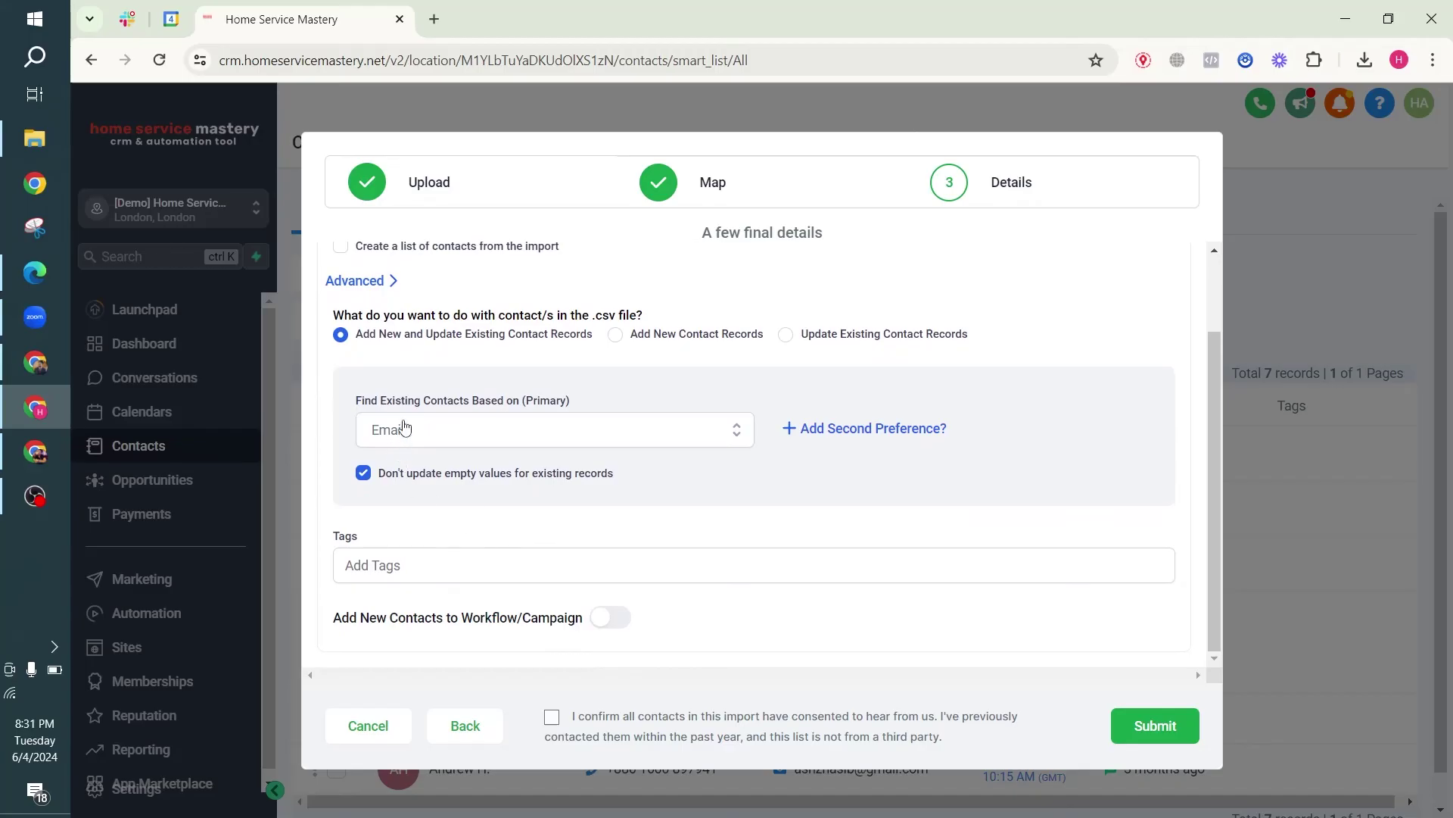
click(611, 629)
scroll(570, 601, down, 1)
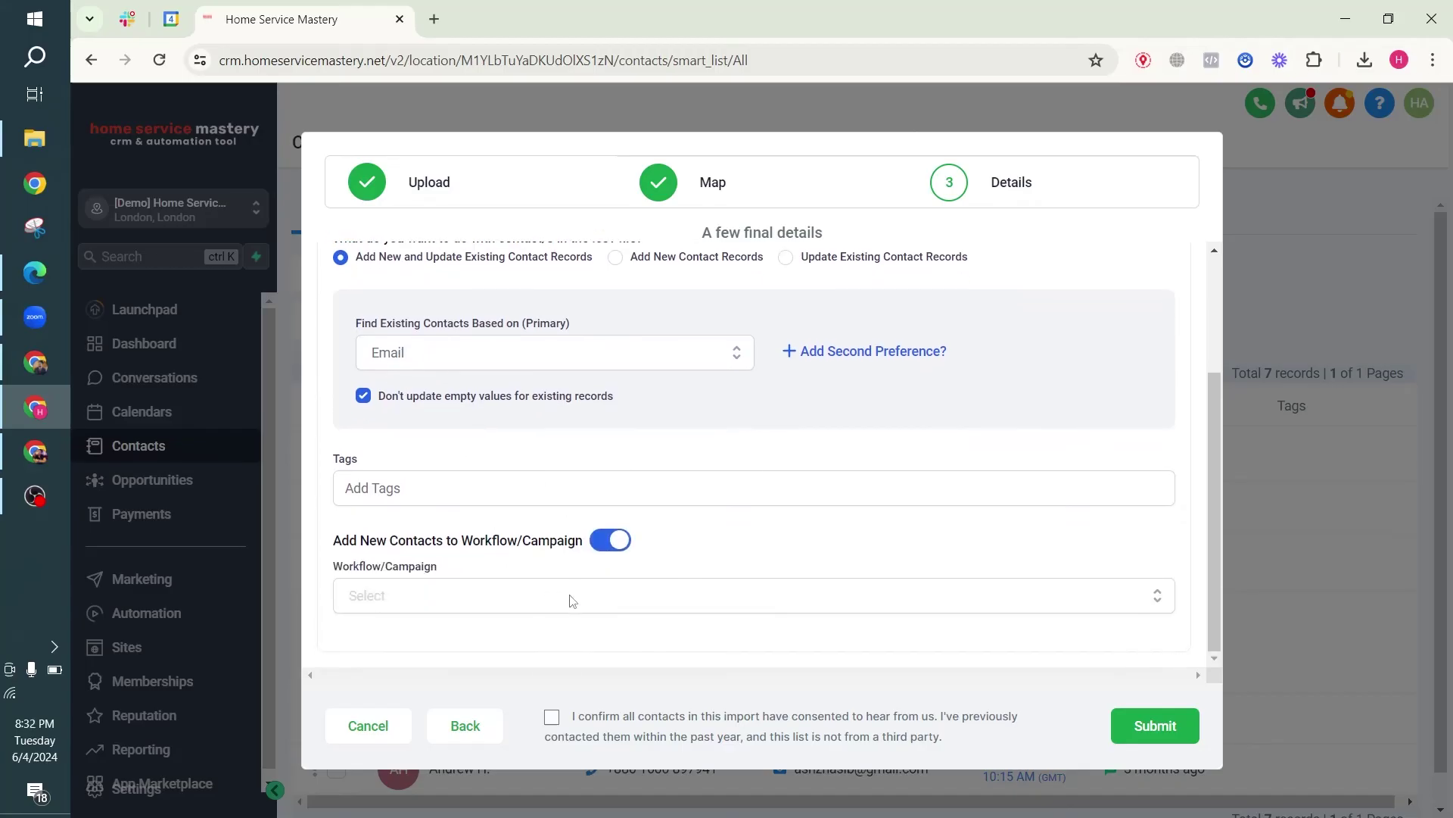
Step: Choose workflow 13. Email Follow Up For Past Leads/Clients and tick the consent box
click(454, 598)
scroll(518, 522, down, 4)
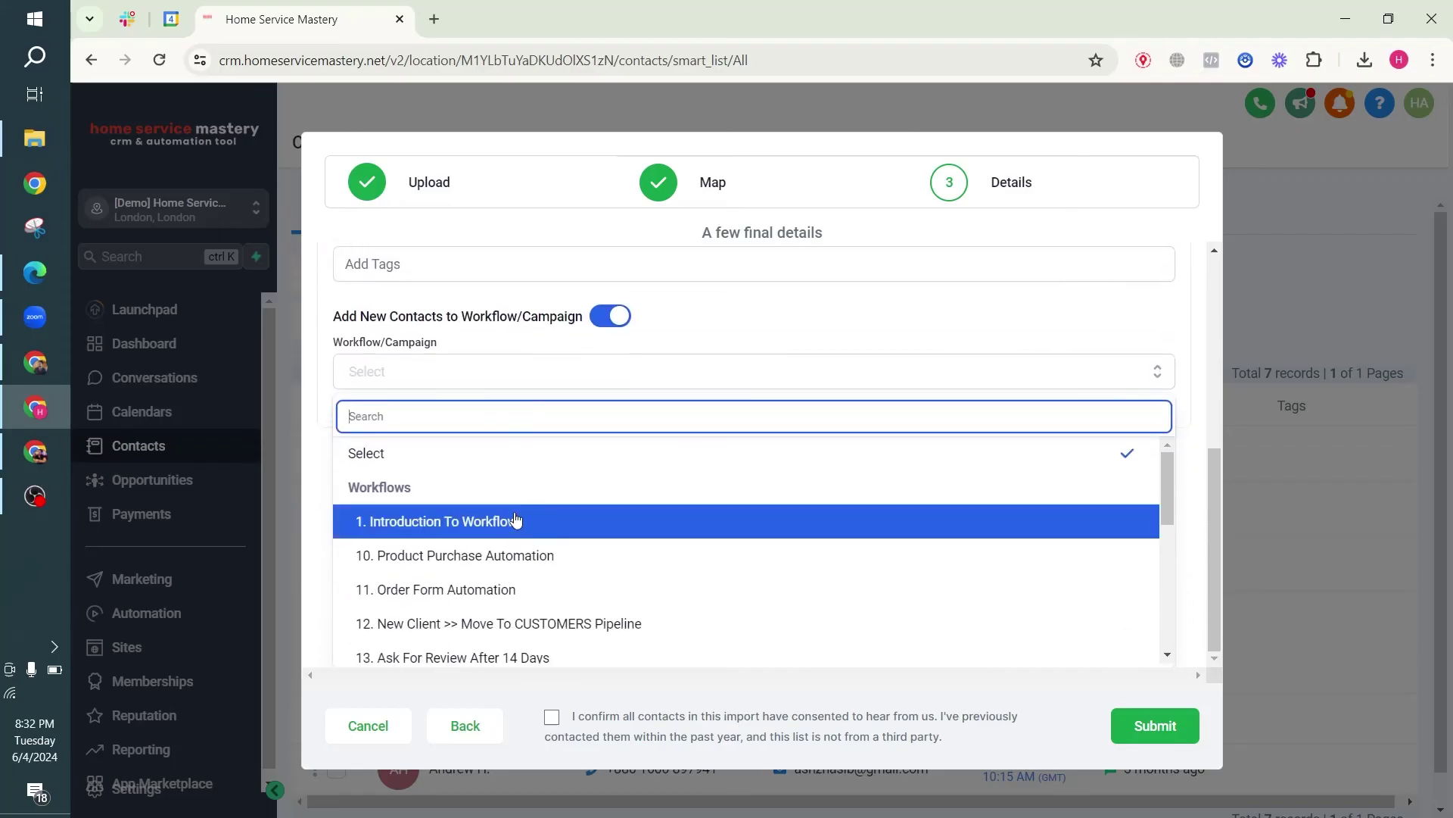
text(13)
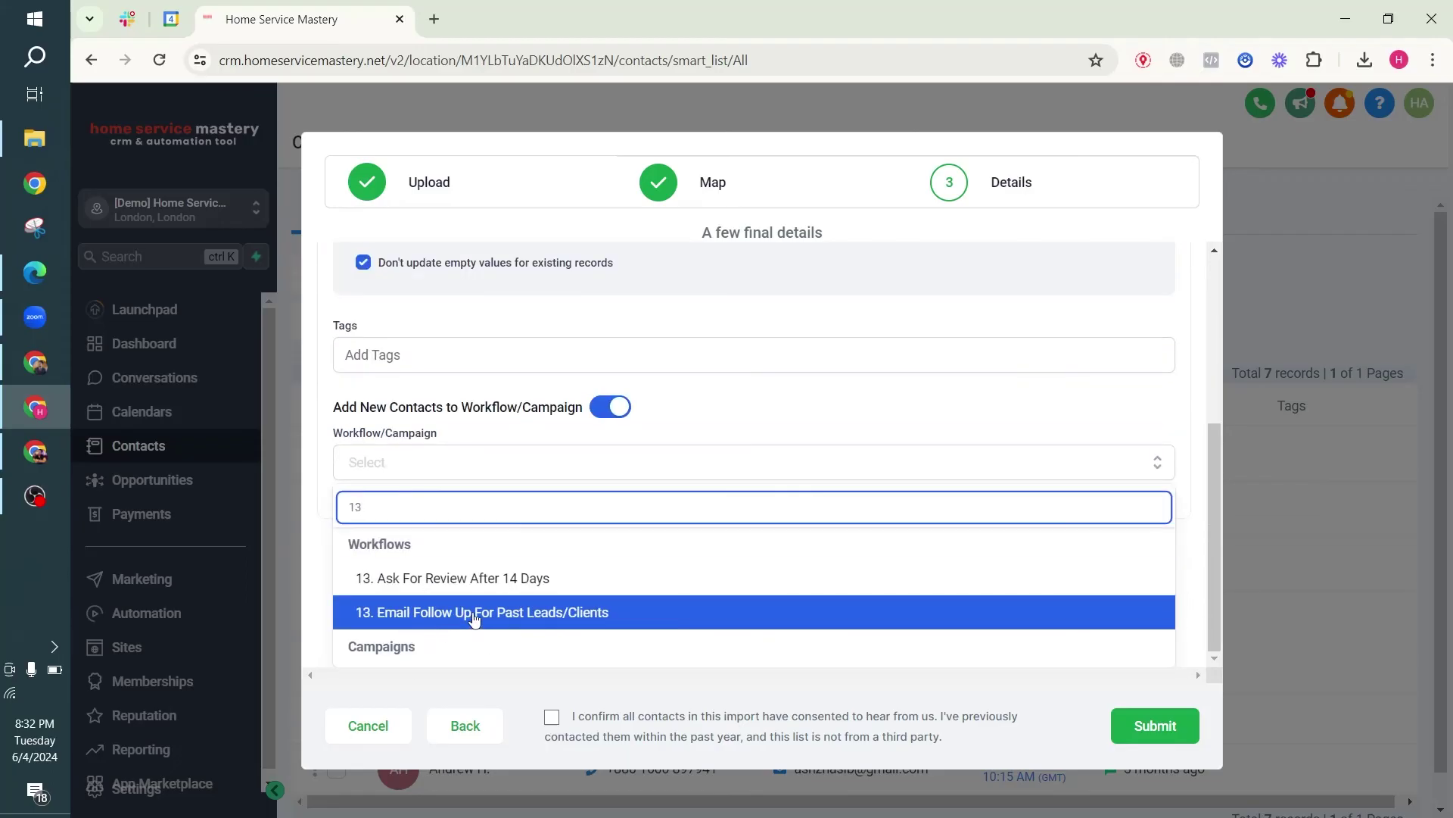
click(552, 613)
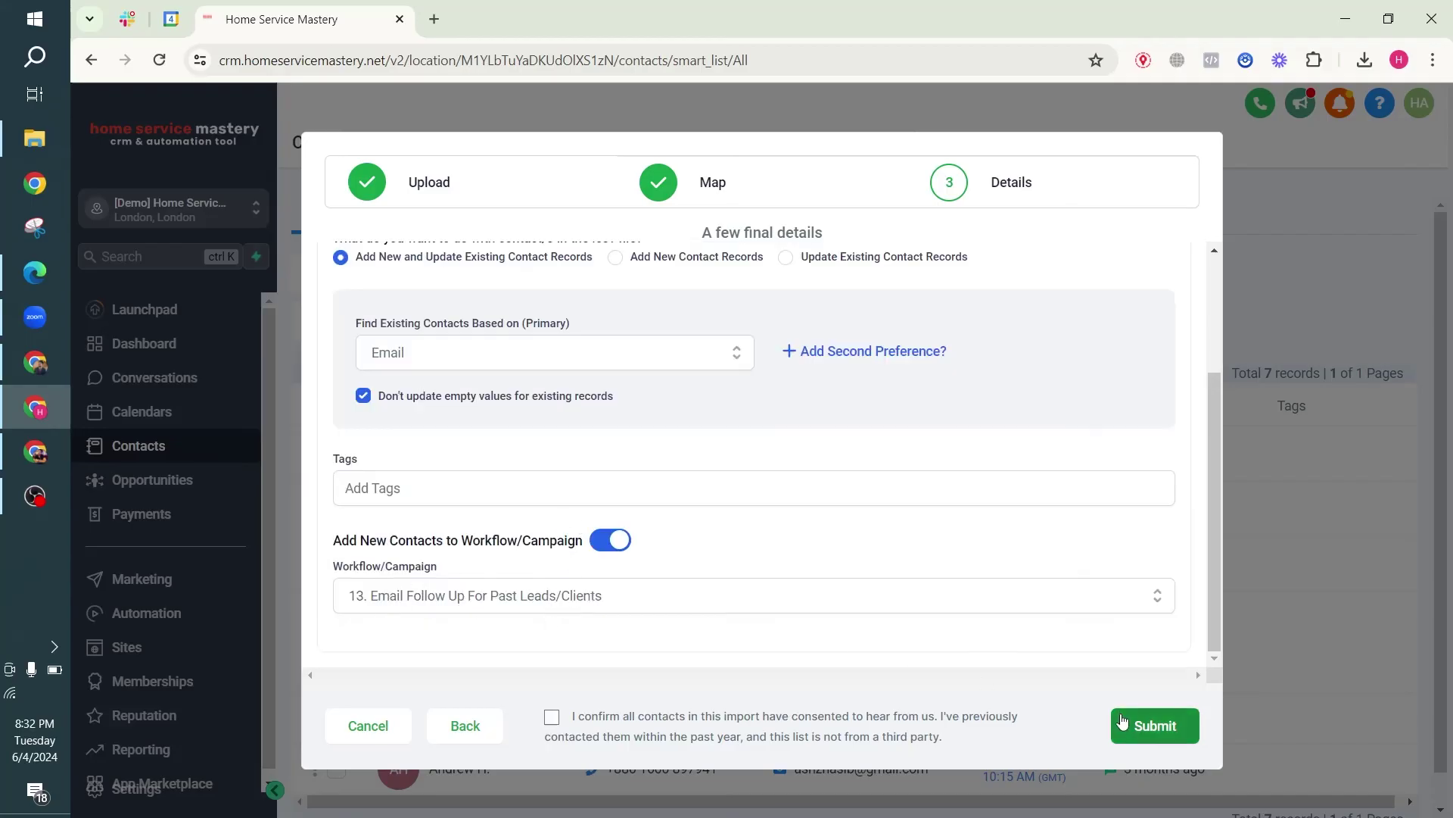
click(552, 718)
Step: Cancel the import without submitting, returning to the Contacts list
scroll(1011, 606, up, 3)
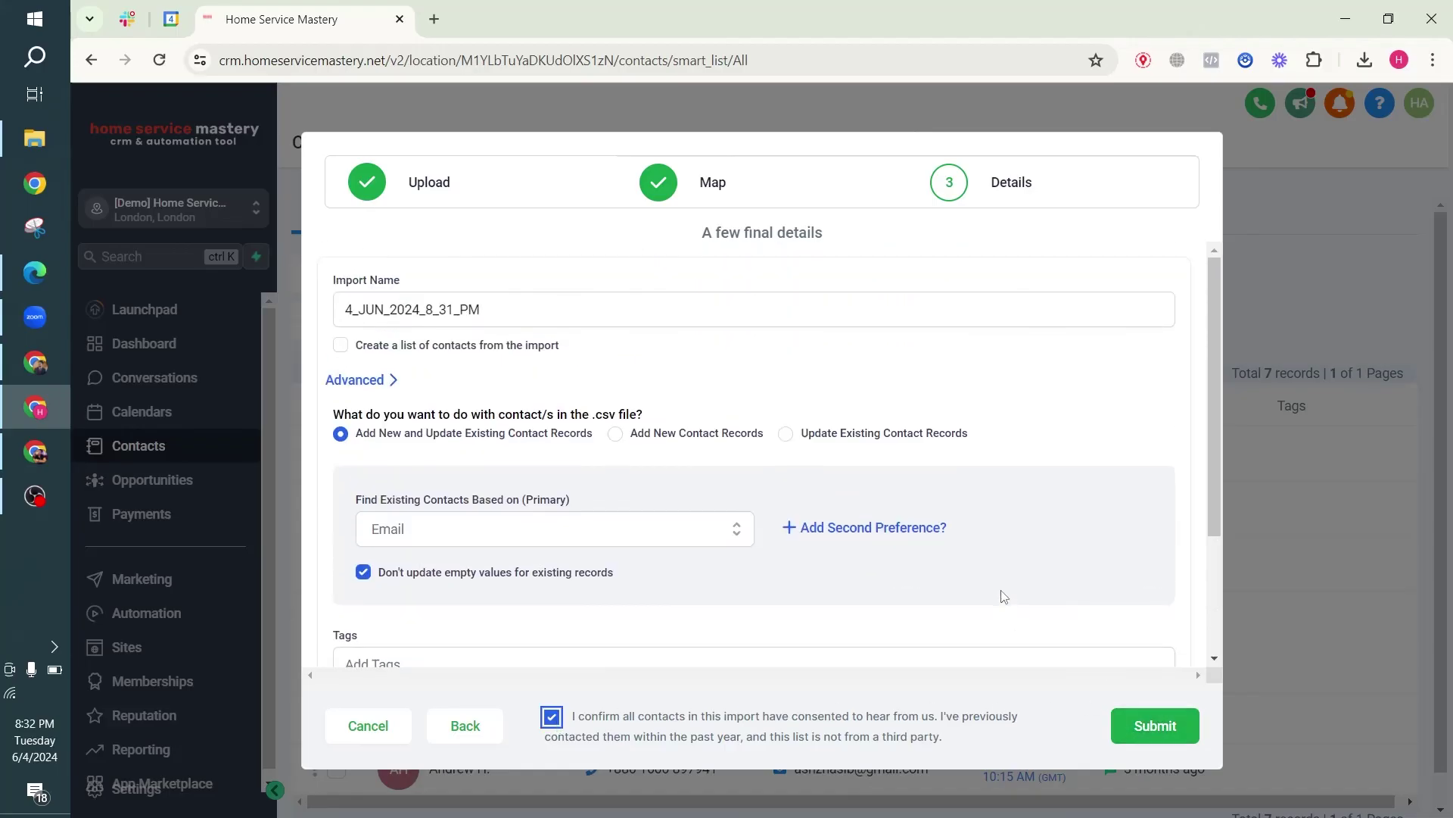
scroll(1001, 588, down, 3)
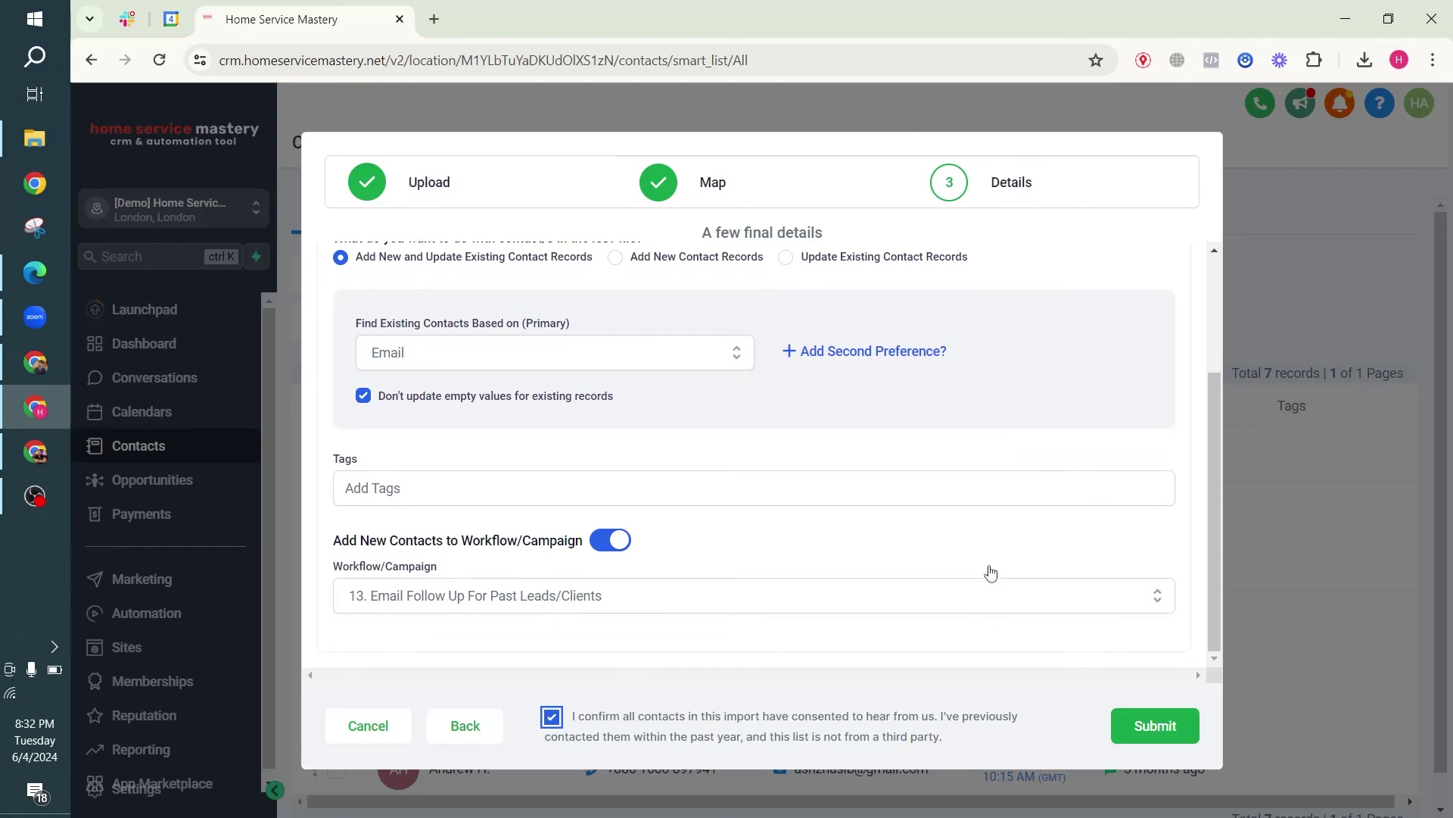
scroll(989, 570, up, 3)
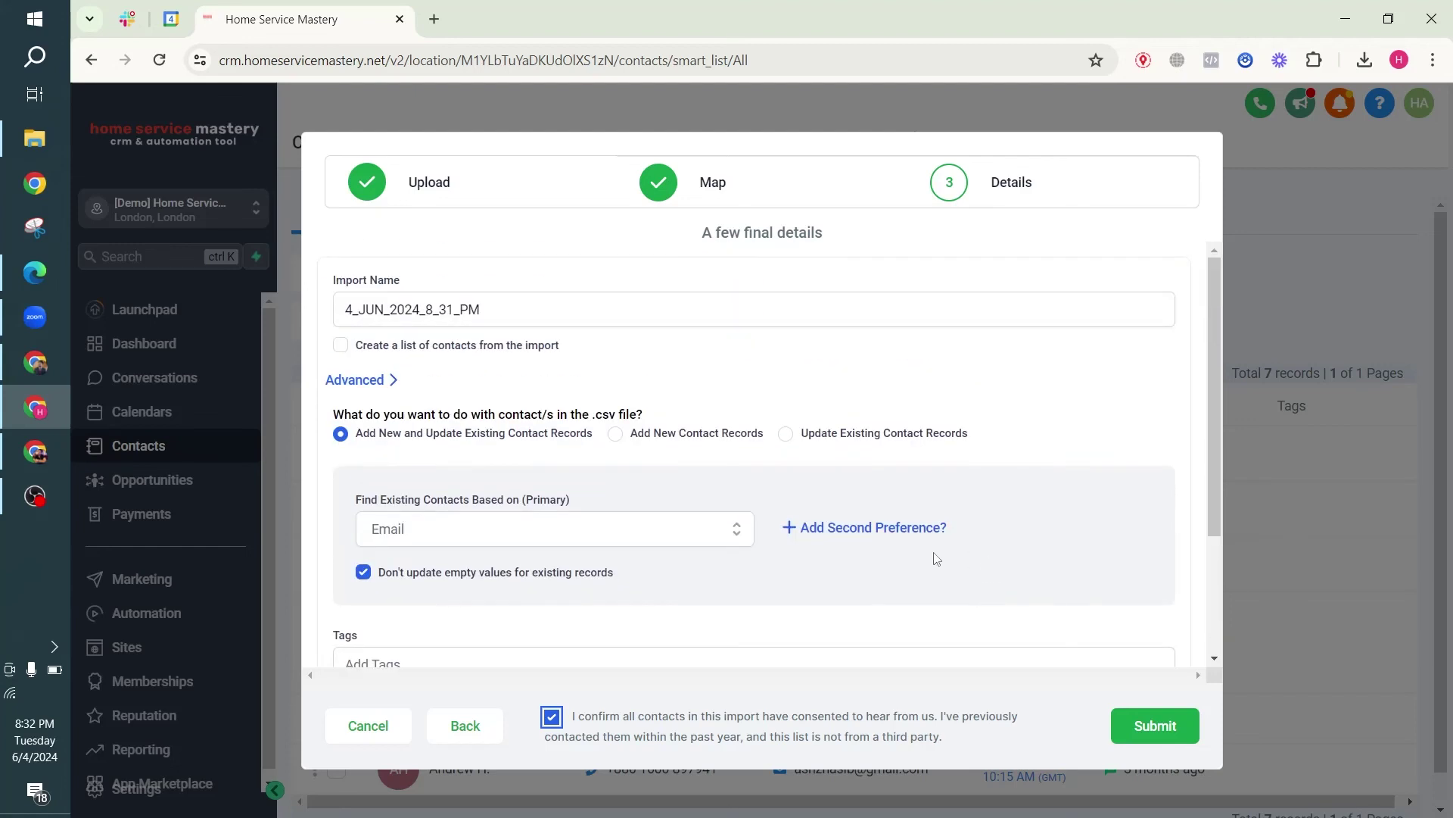
click(361, 723)
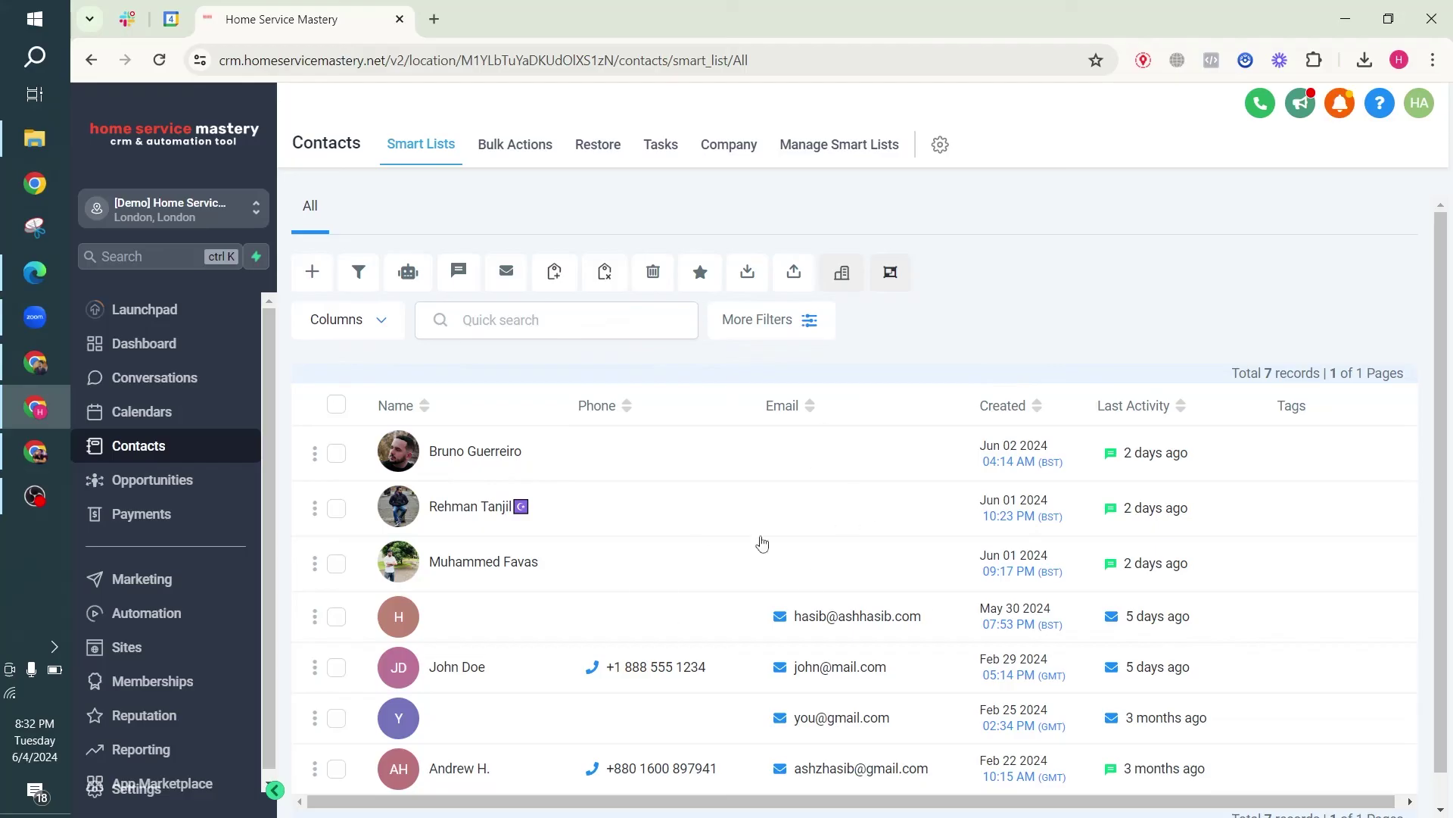
click(337, 406)
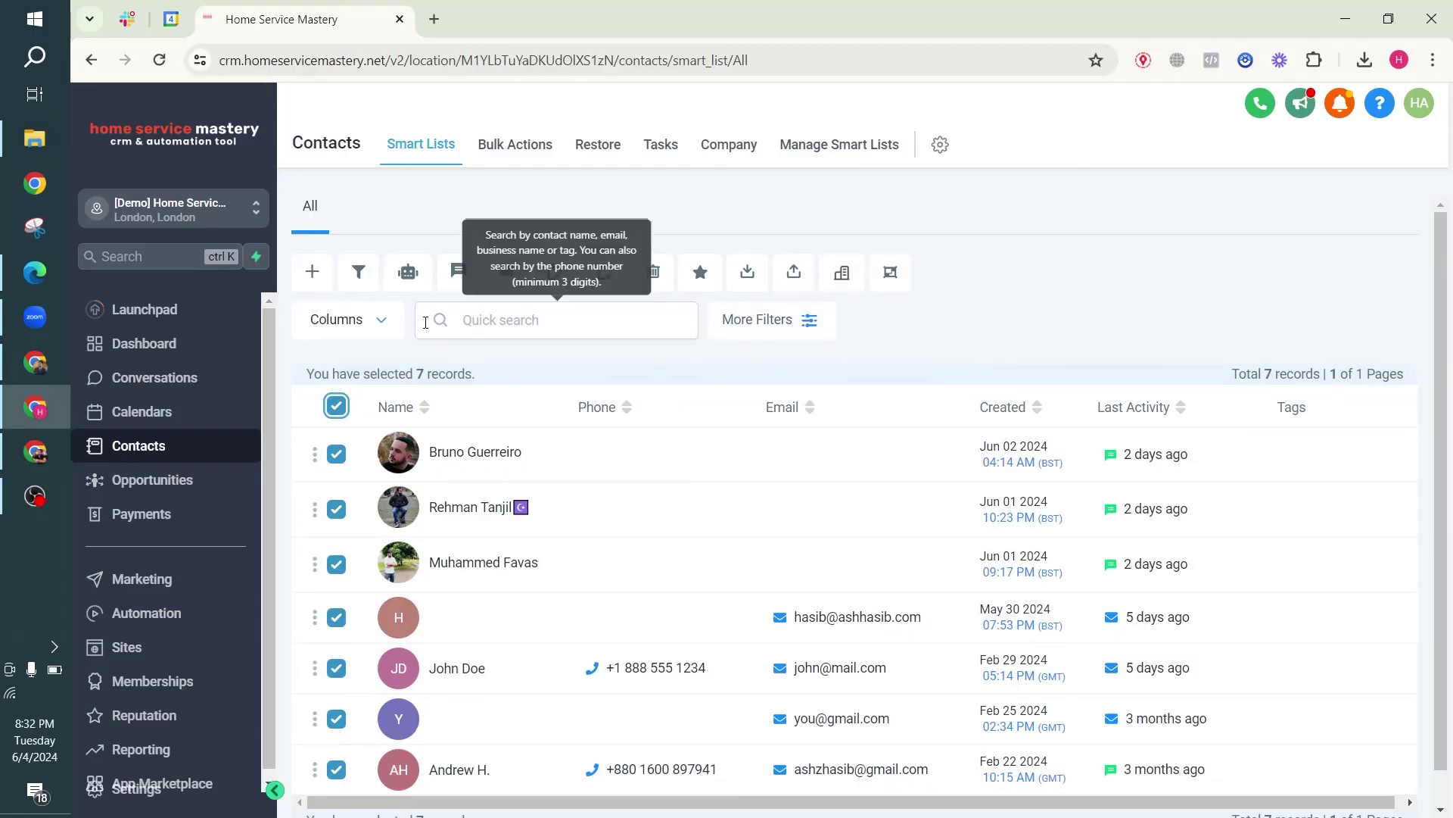
click(404, 279)
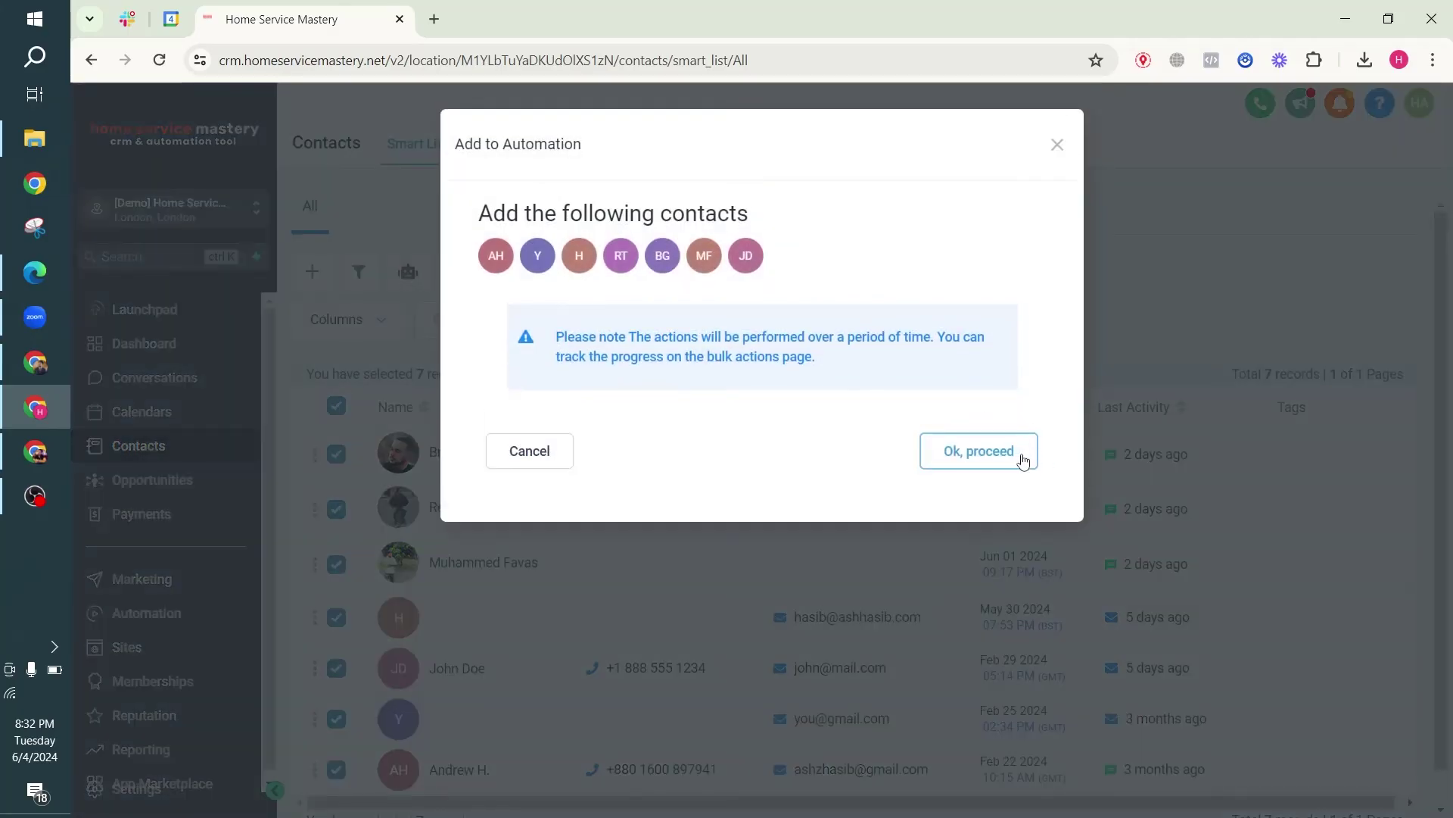
click(1024, 460)
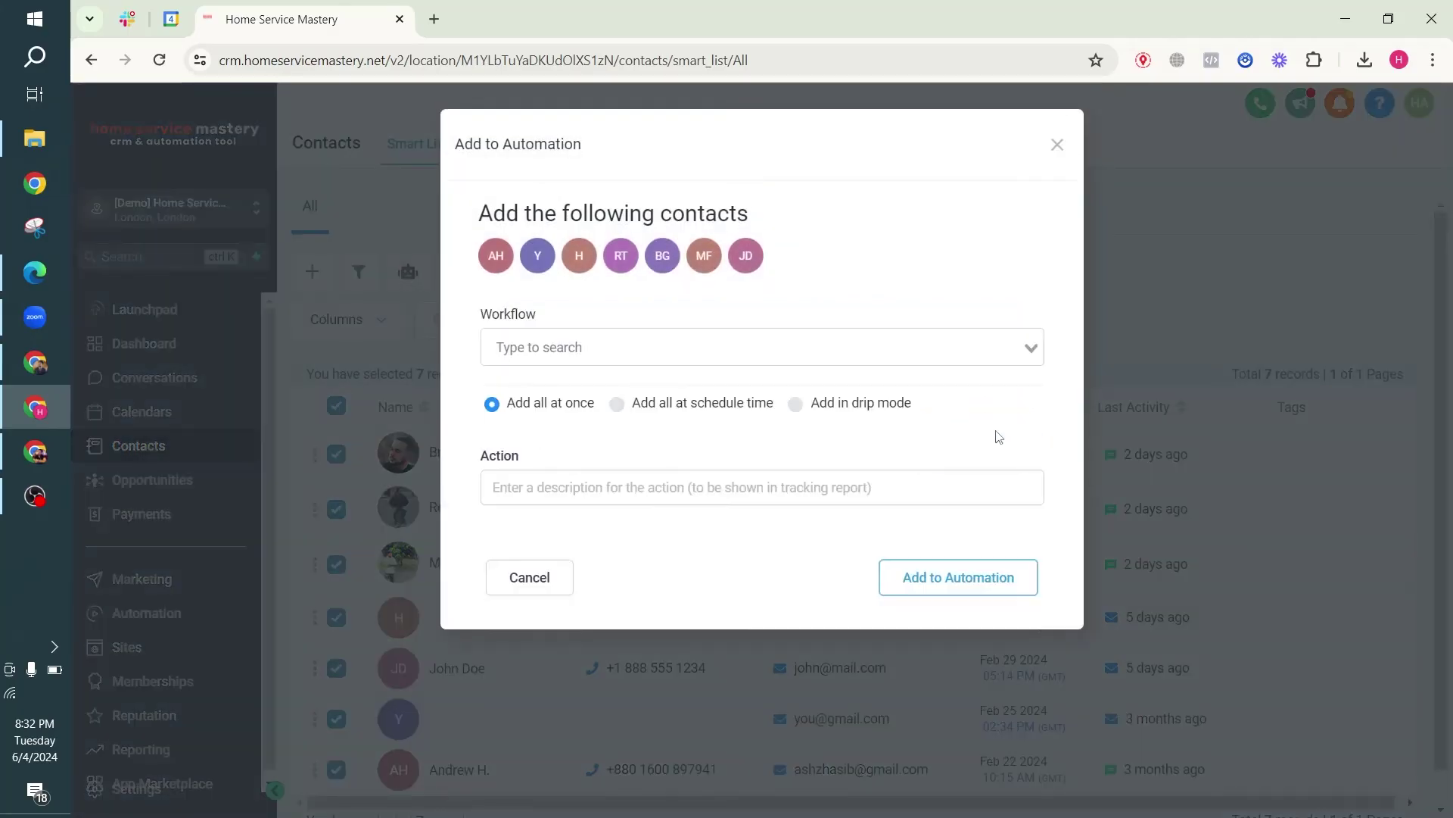
click(756, 357)
text(13)
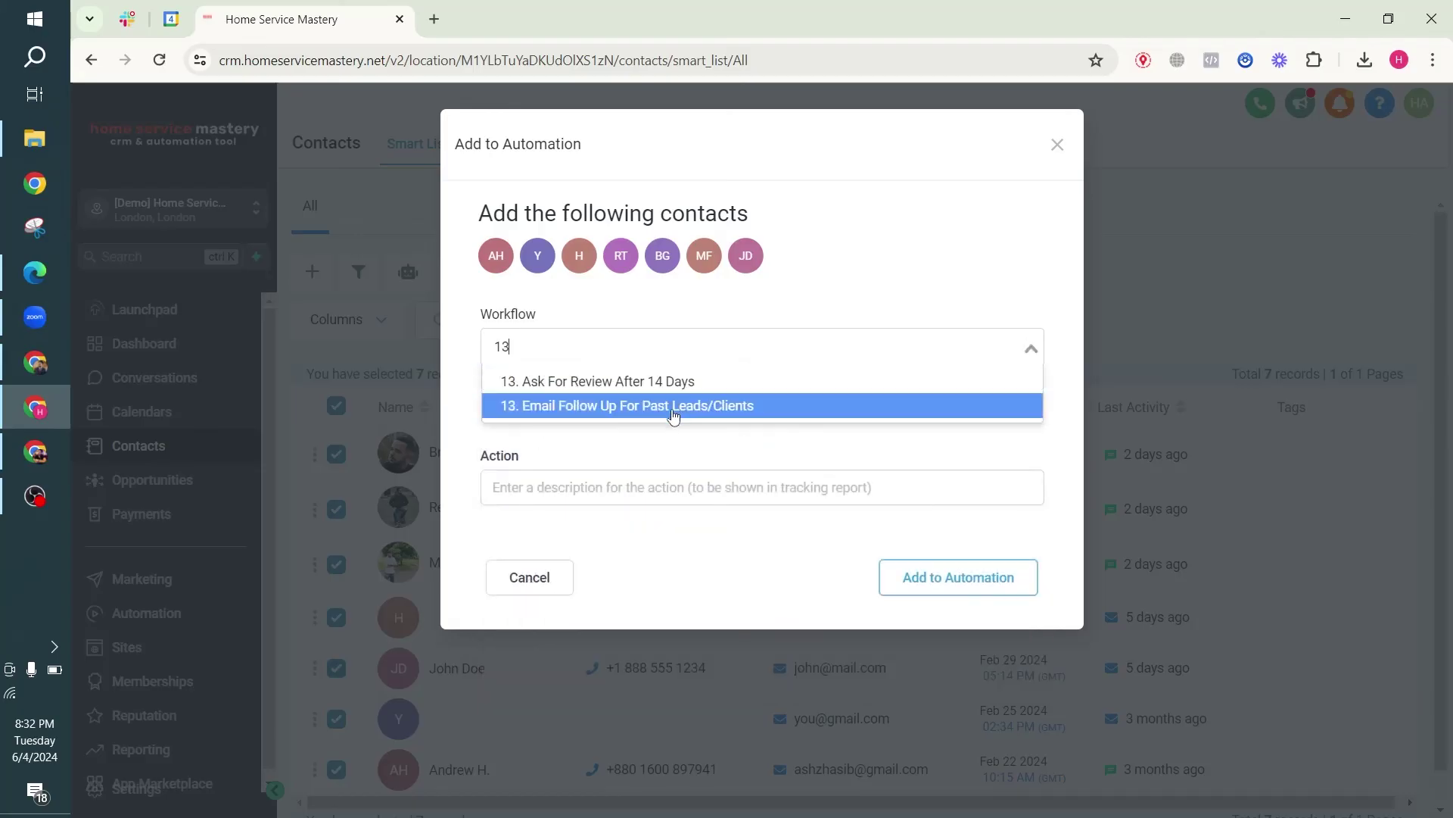
click(672, 413)
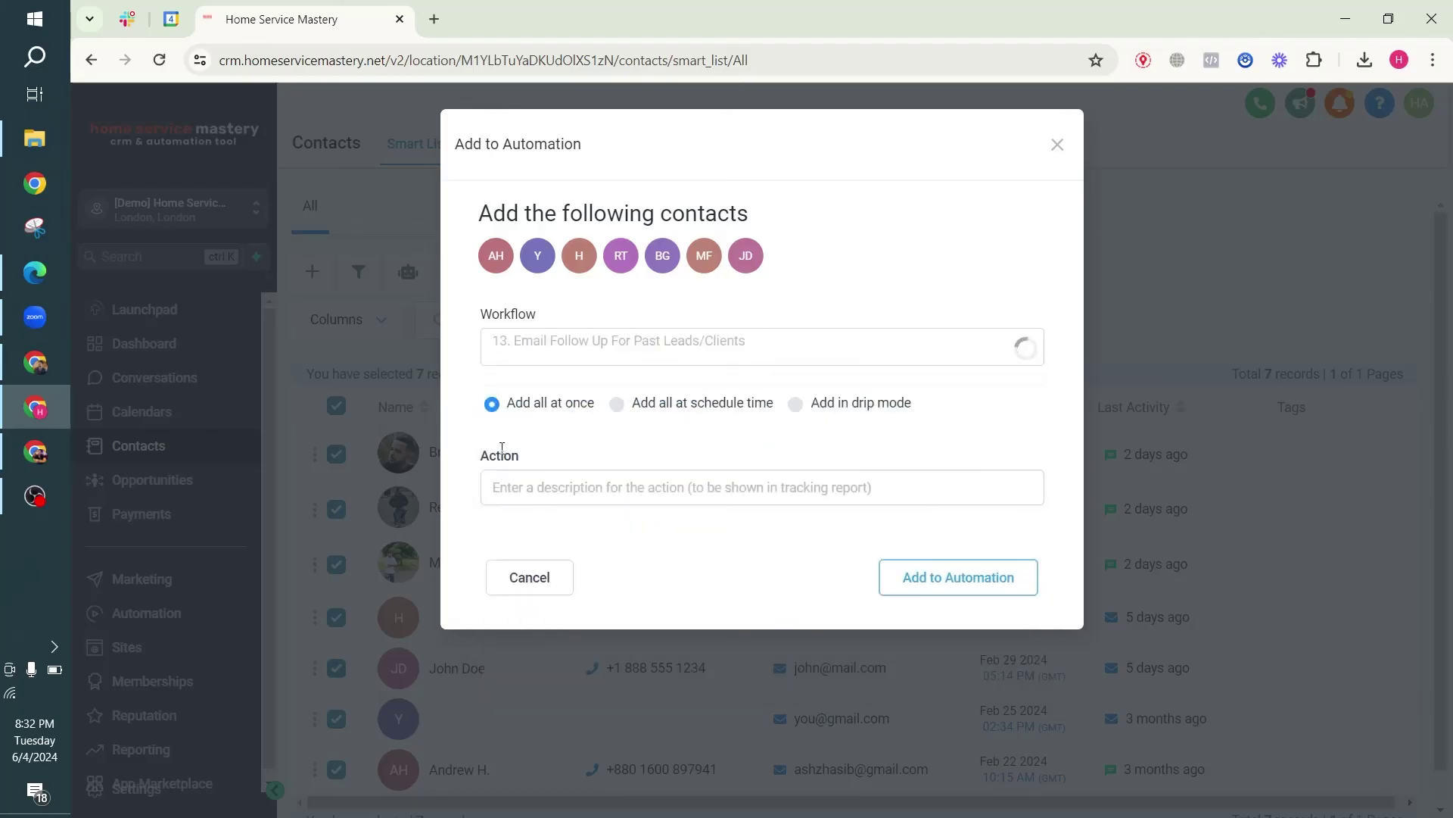
click(618, 405)
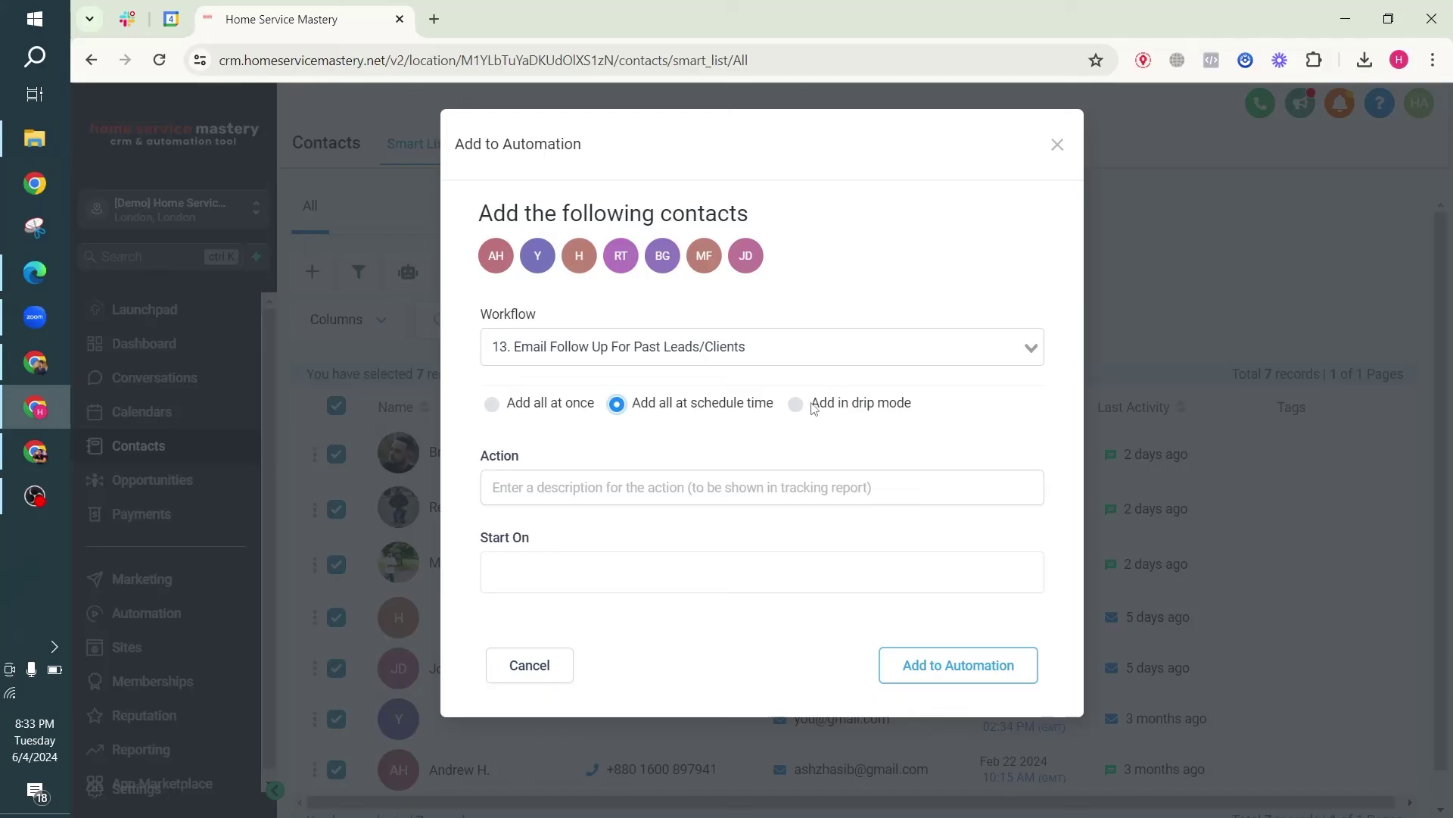
click(595, 492)
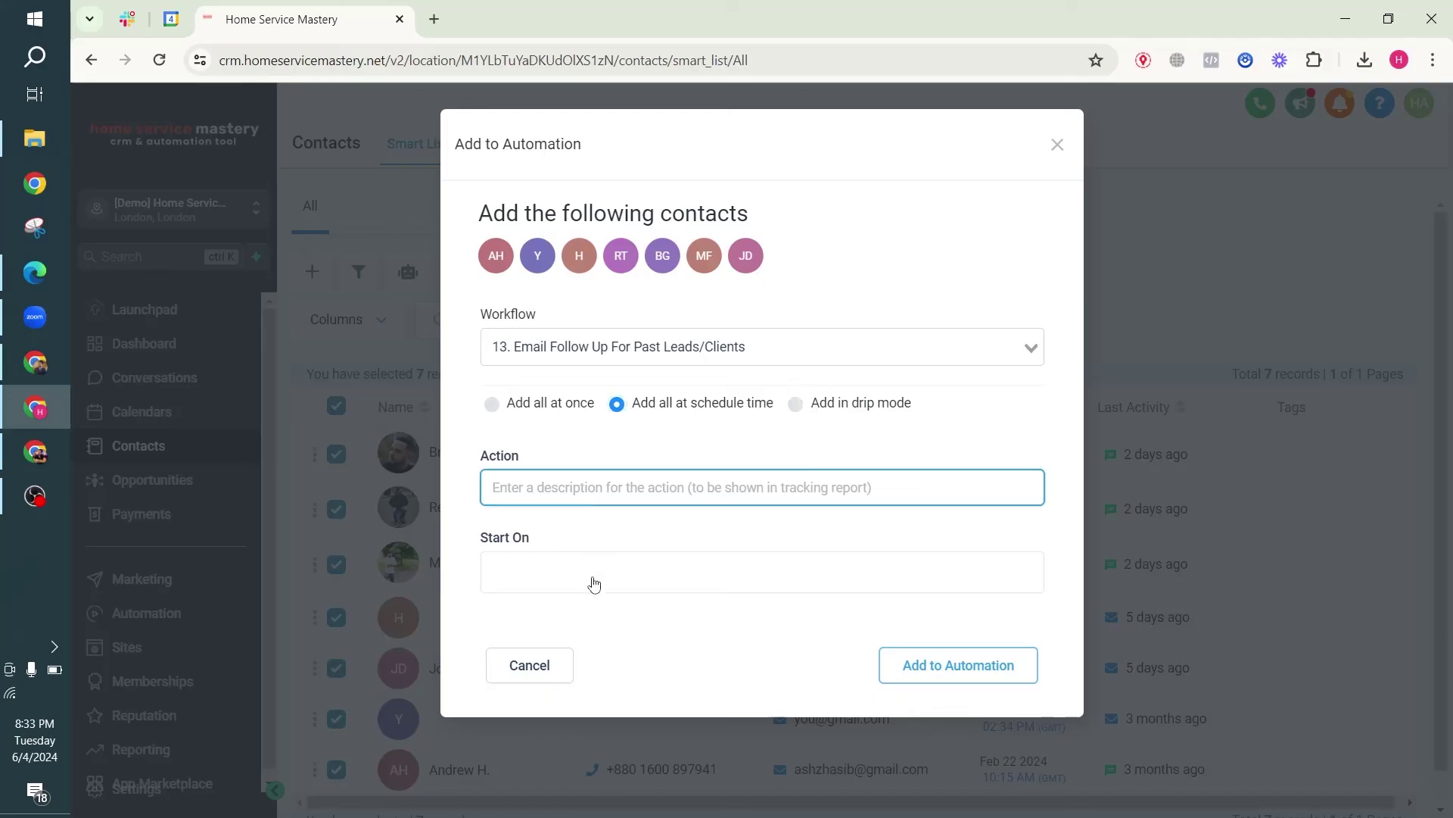
triple_click(504, 409)
click(605, 447)
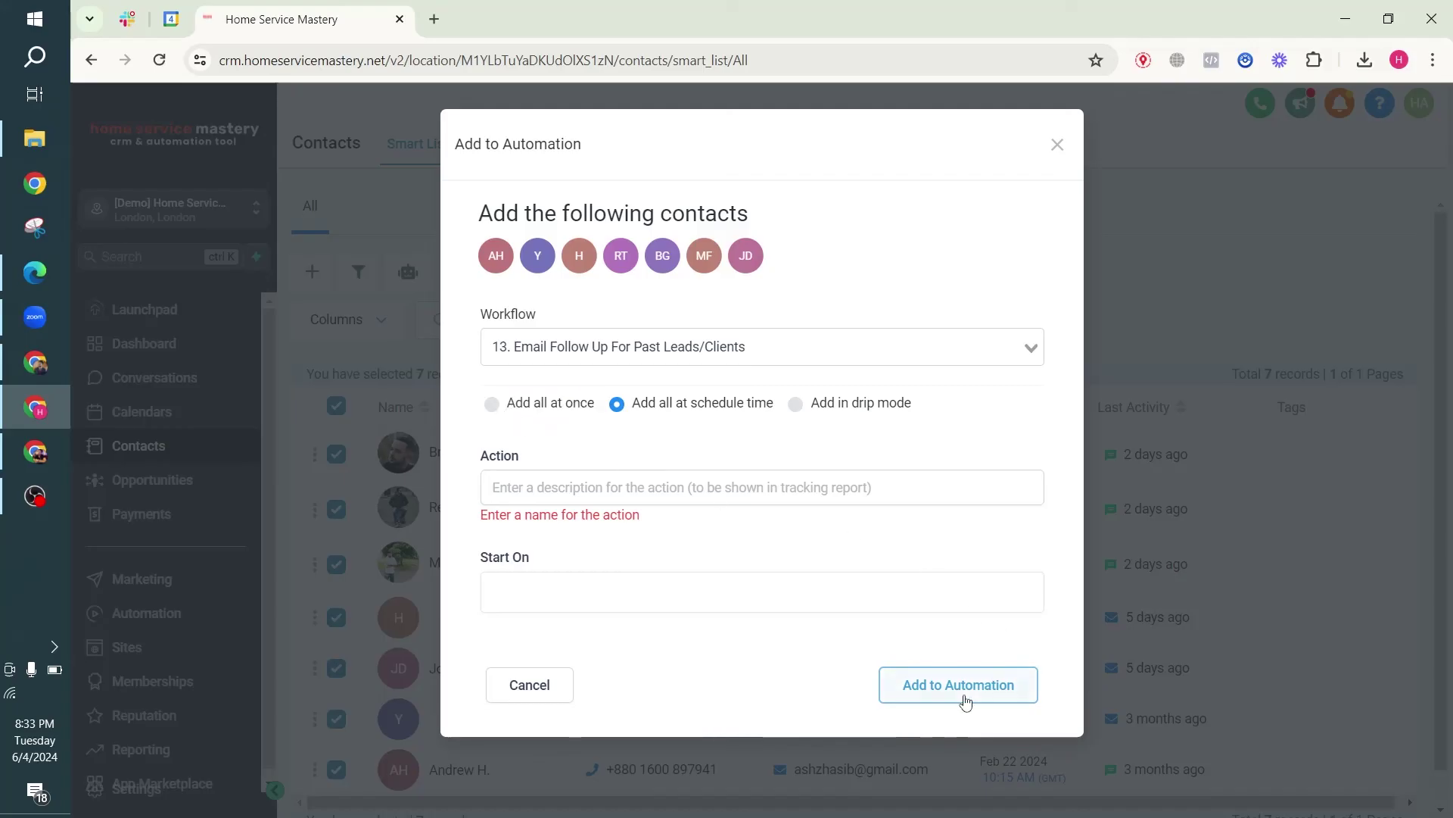
click(553, 692)
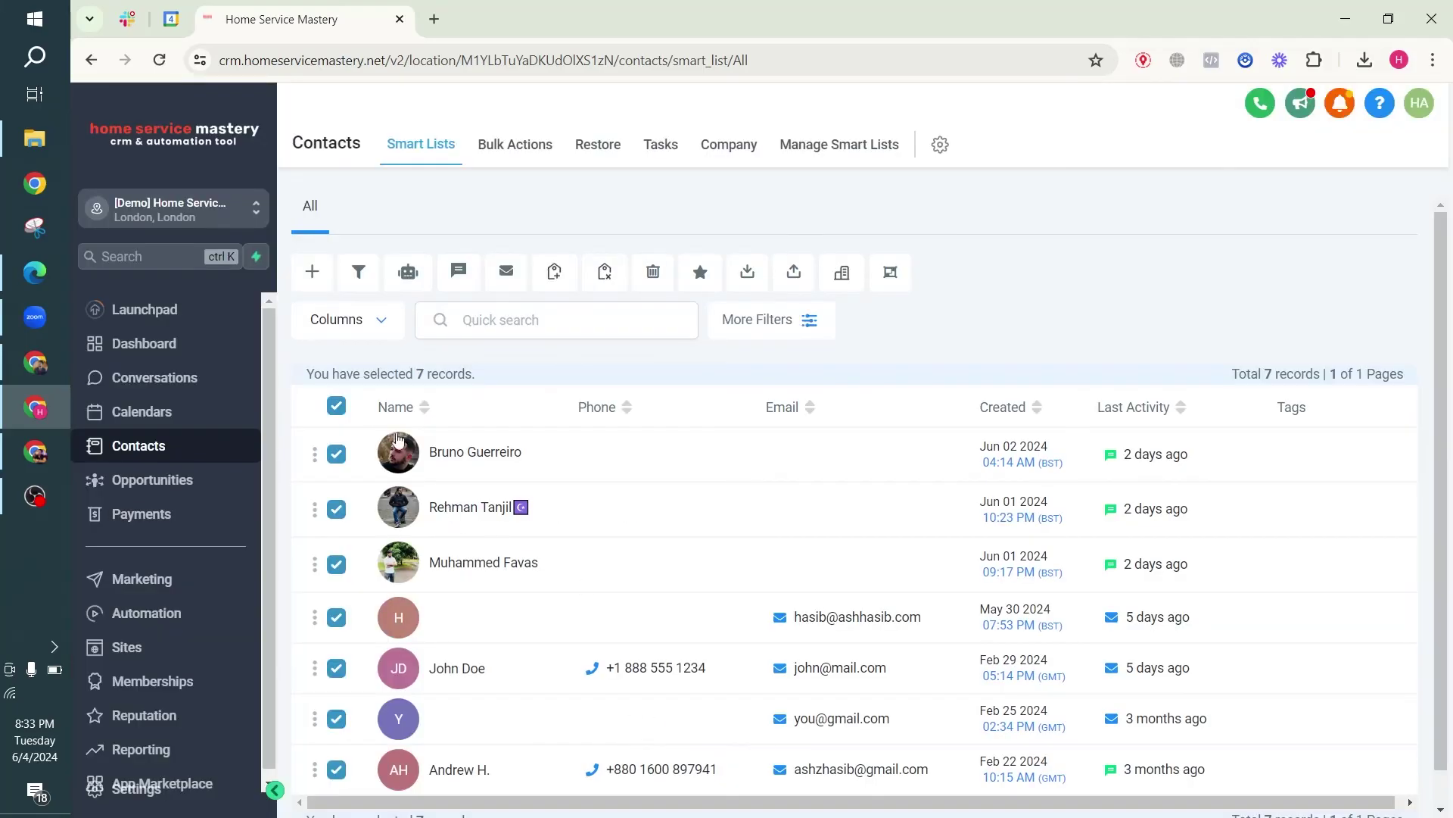
click(334, 407)
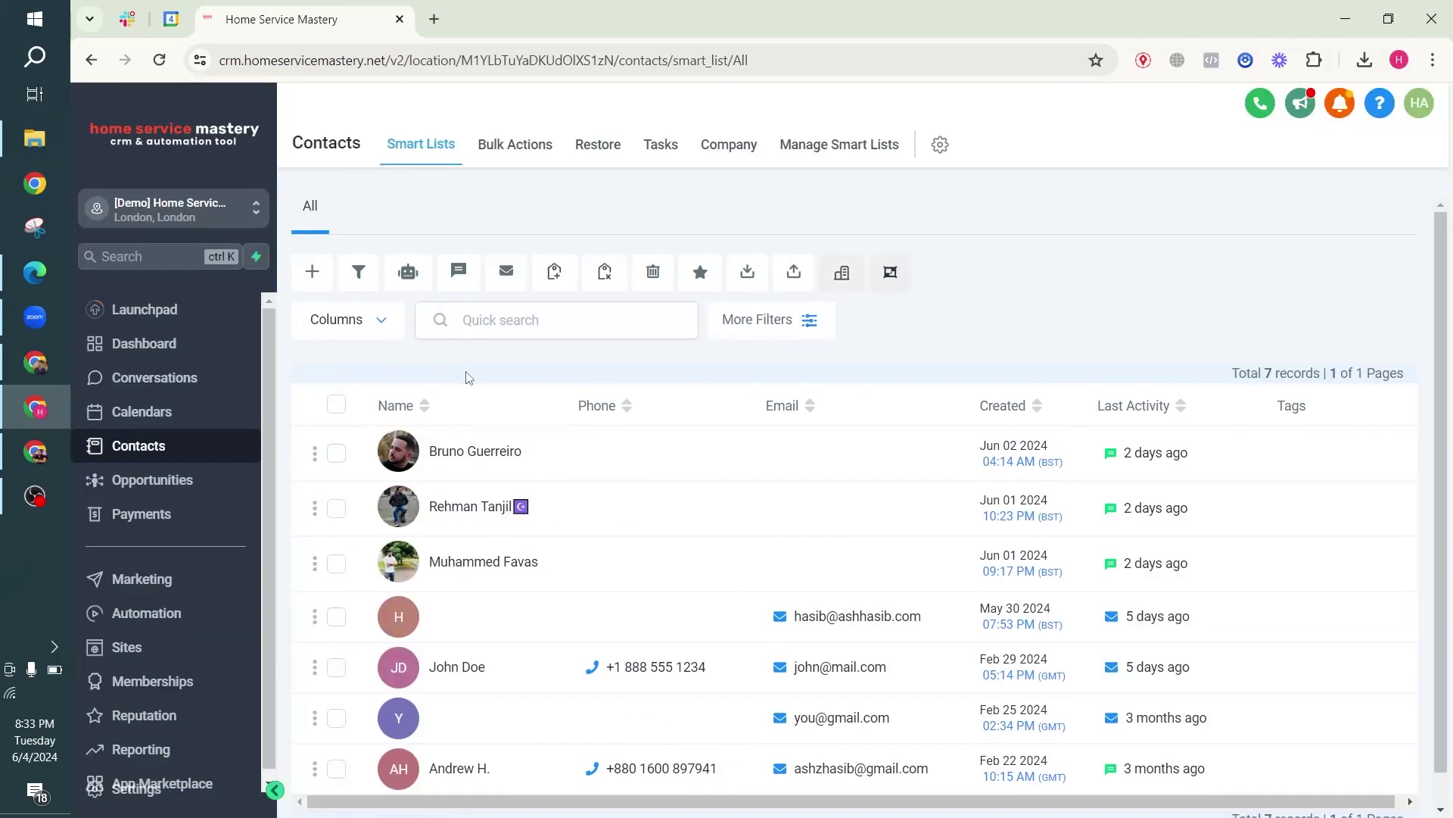